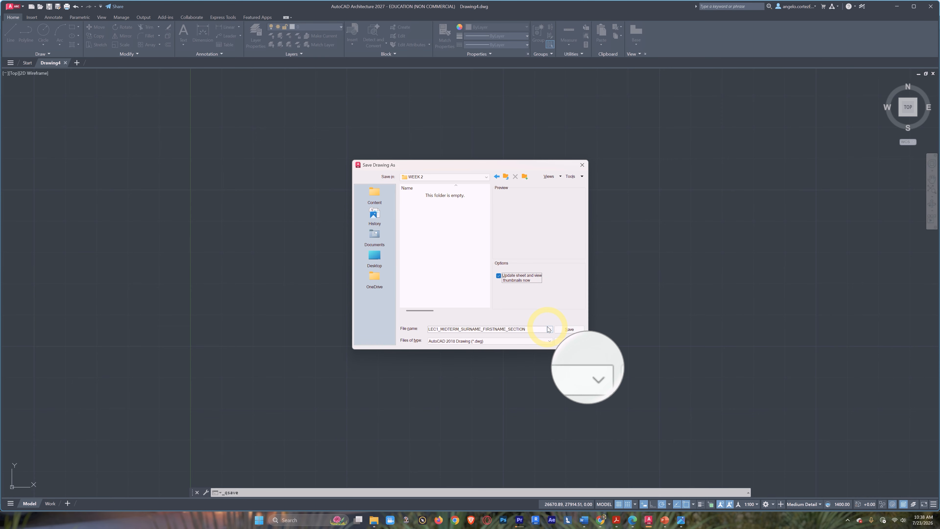
Step: Save the drawing as LEC1_MIDTERM_SURNAME_FIRSTNAME_SECTION in the WEEK 2 folder, using the AutoCAD 2018 Drawing format
click(571, 329)
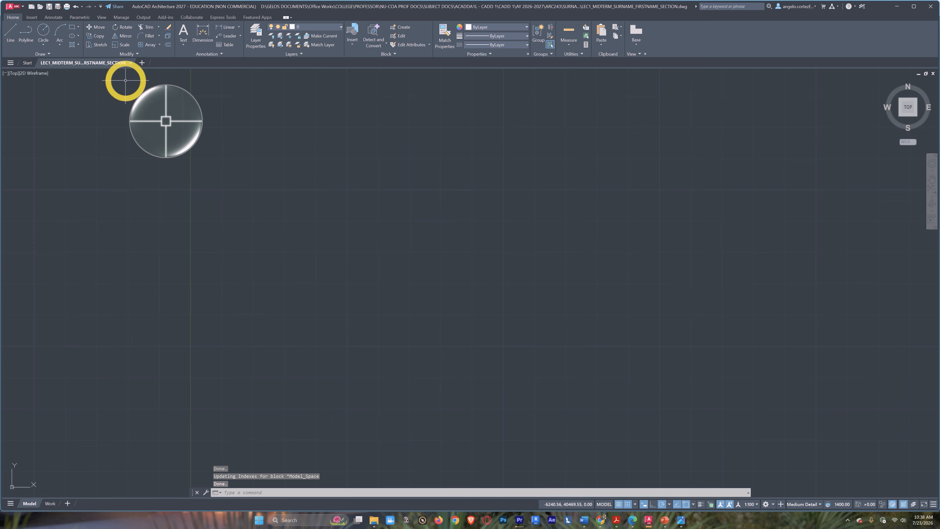
mouse_move(234, 134)
middle_down()
mouse_move(260, 147)
mouse_move(234, 177)
middle_up()
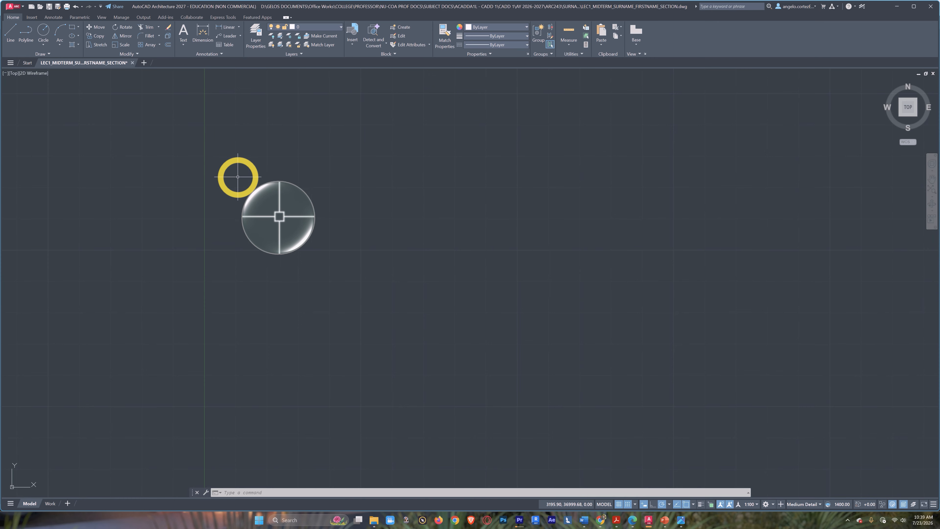
click(37, 379)
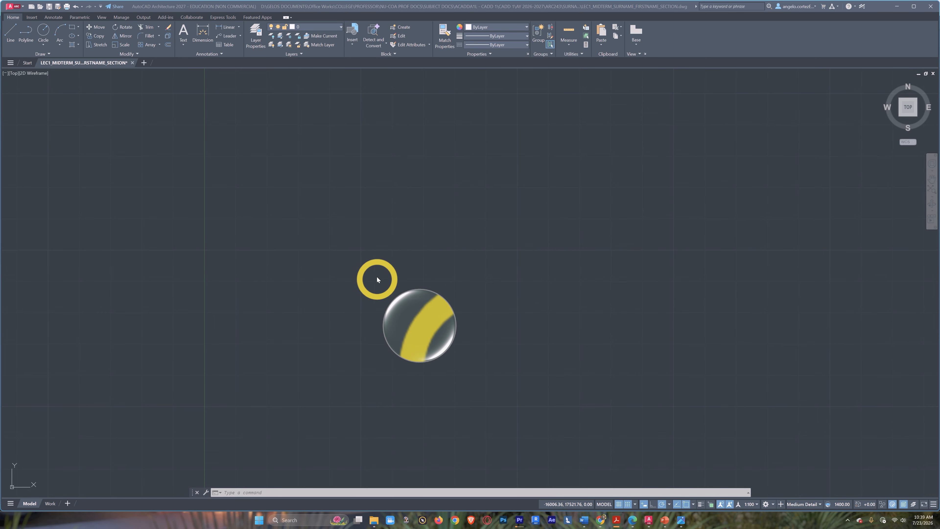
click(425, 260)
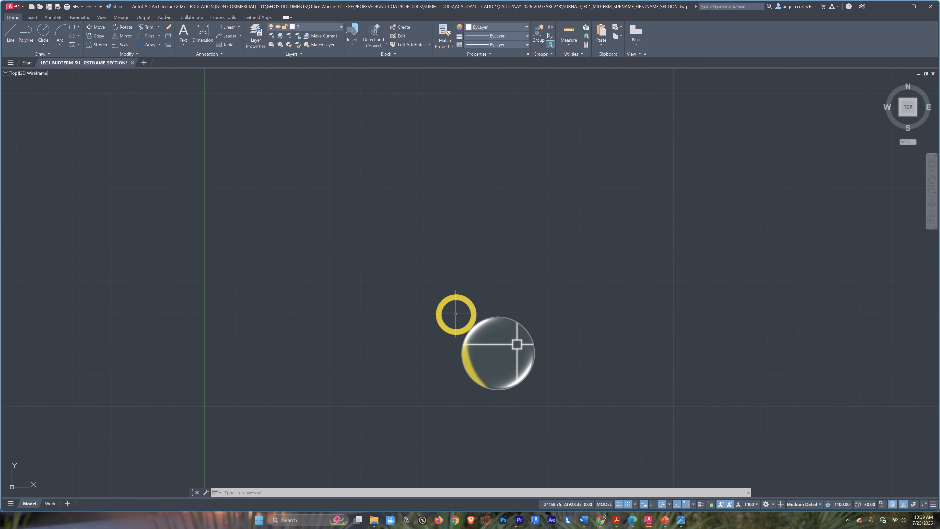
Step: Repeat the last command, QSAVE, to save the drawing again under the same name
right_click(484, 260)
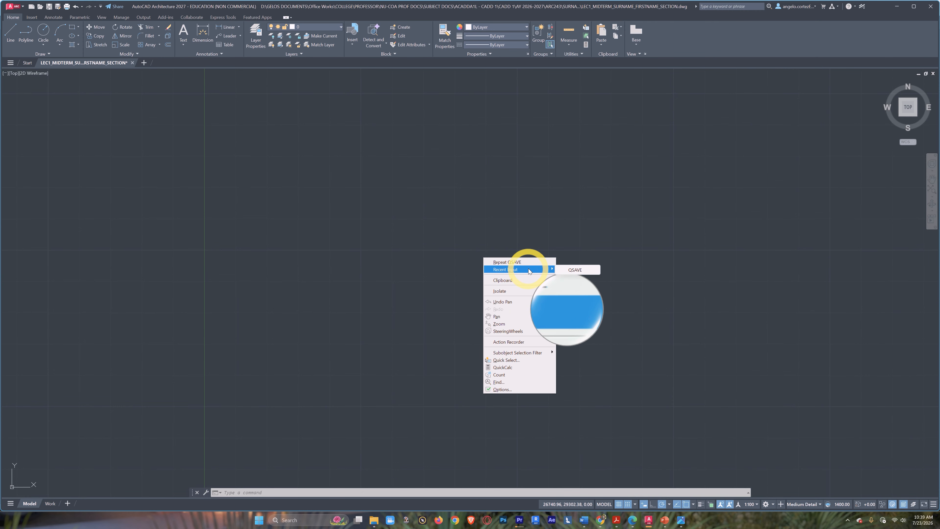
mouse_move(547, 291)
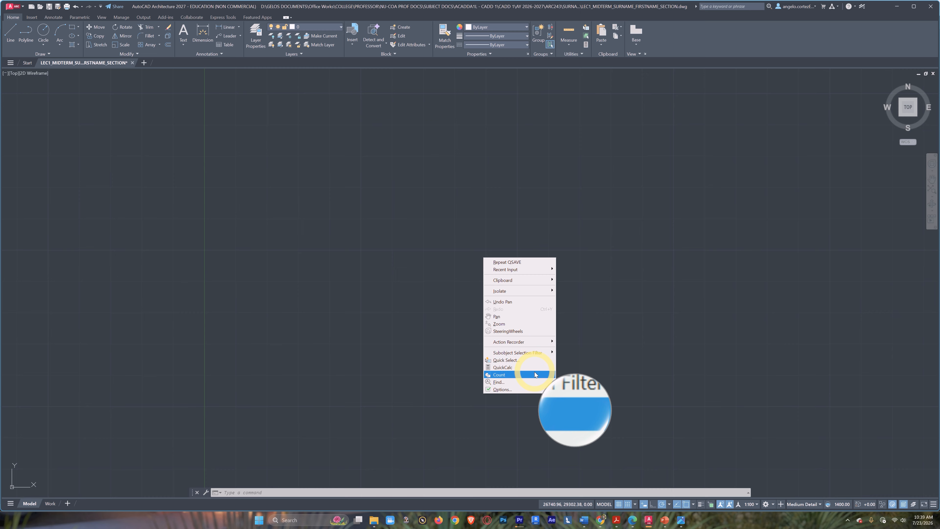
click(512, 262)
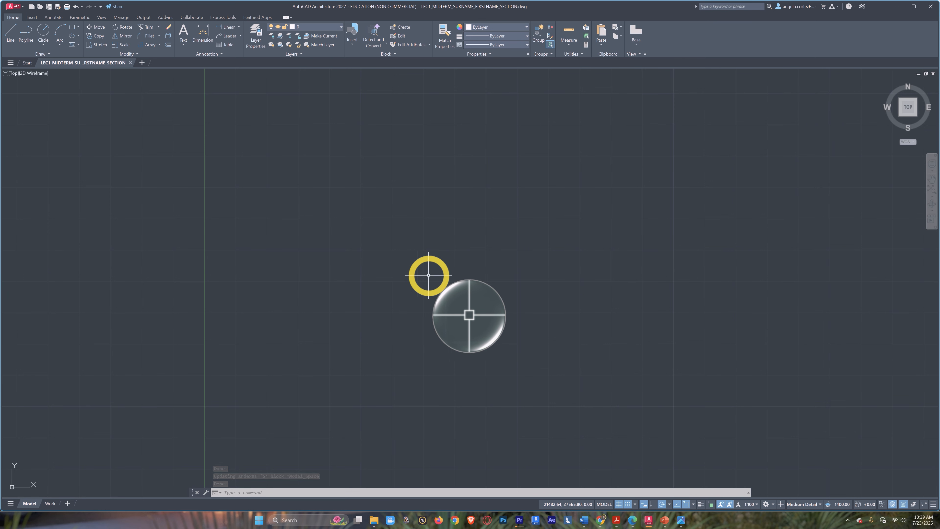
Step: Draw a freehand circle with a radius of about 7340 near the middle of the drawing area
text(\c)
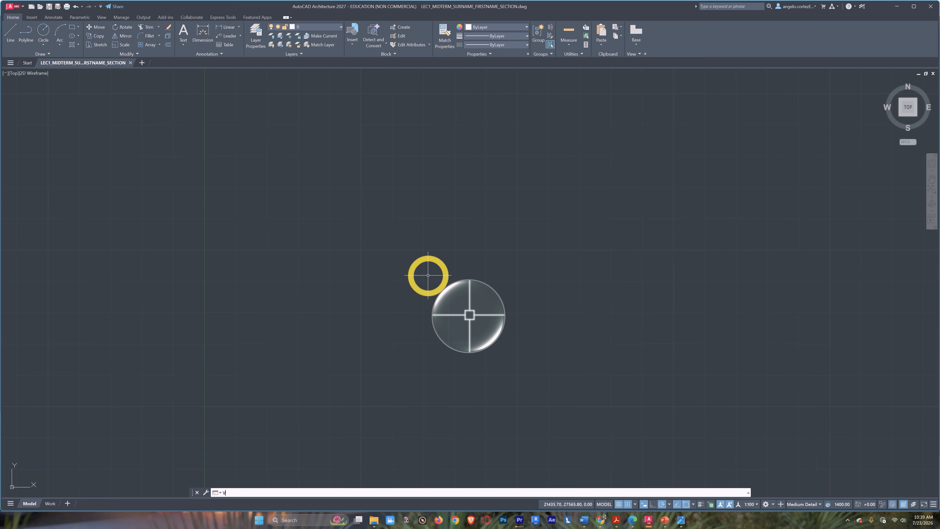
key(Return)
click(444, 252)
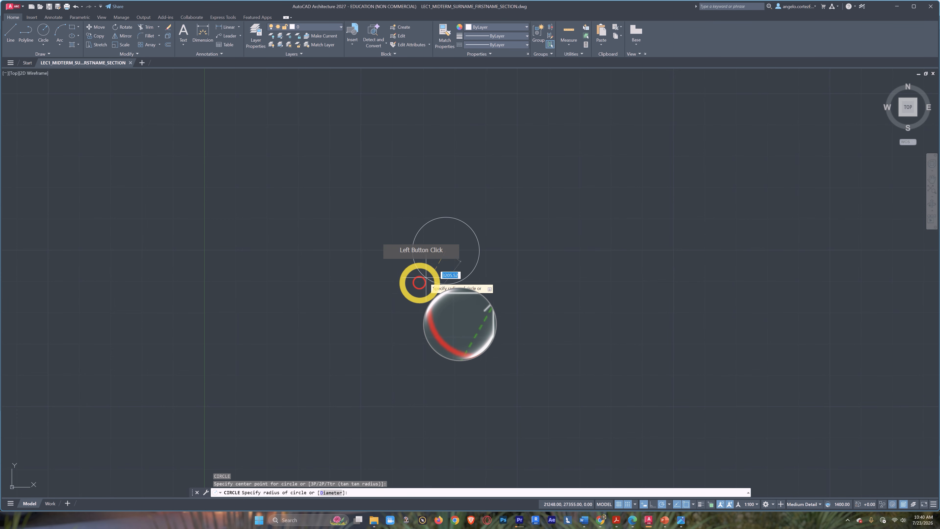
click(394, 311)
click(499, 280)
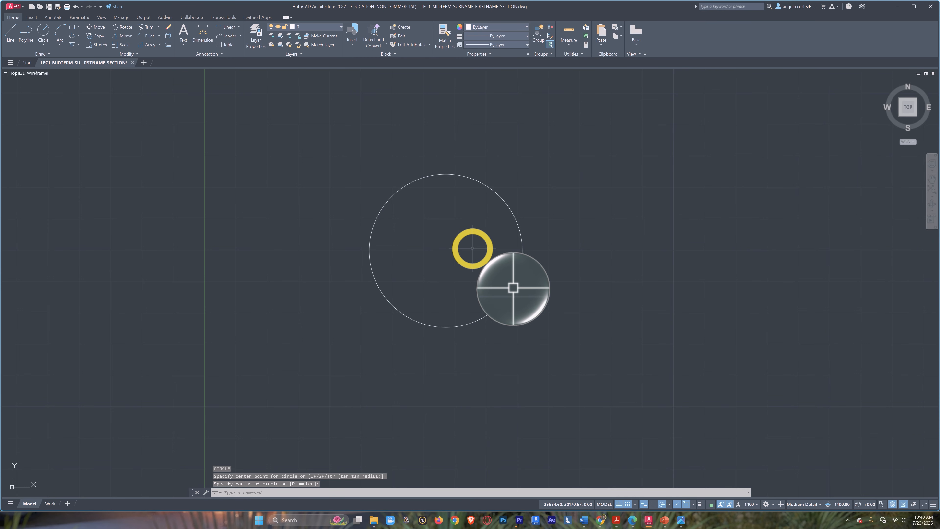
Step: Repeat the Circle command to draw a smaller concentric circle, about half the radius of the first, from the same centre
right_click(450, 246)
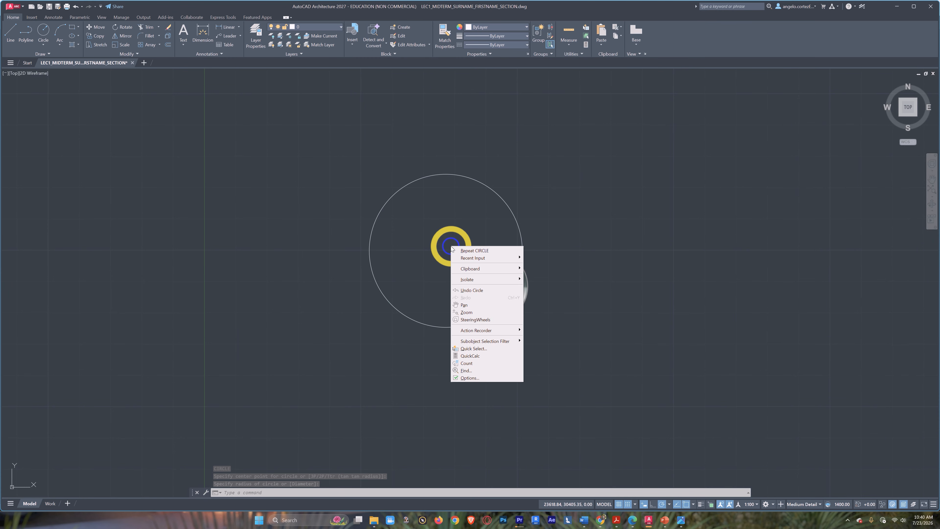
click(483, 254)
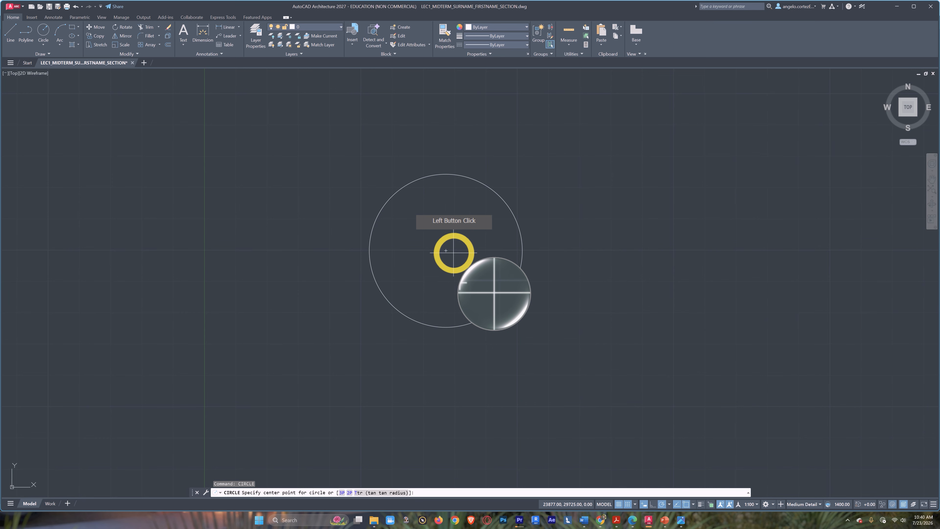
click(445, 250)
click(427, 218)
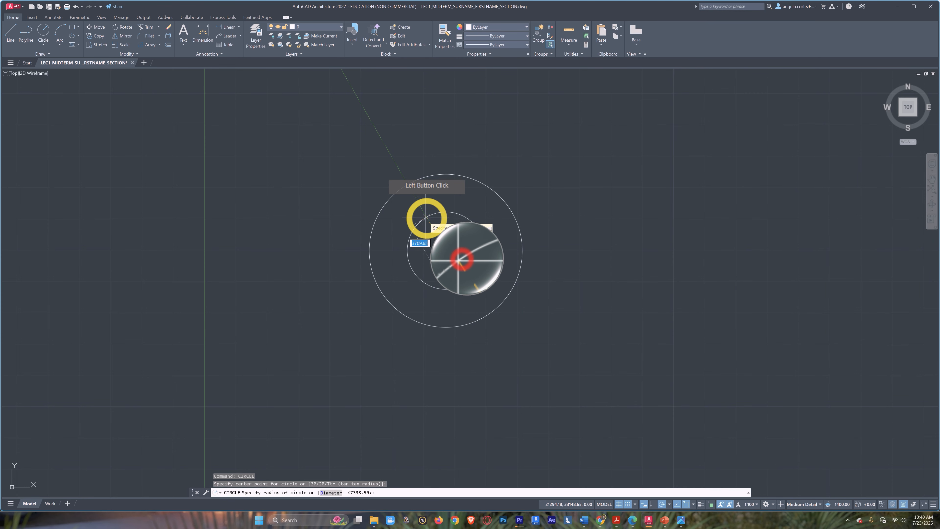
Step: Examine the Recent Input, Clipboard and Isolate options offered when nothing is selected, without running any of them
middle_drag(483, 314, 454, 331)
right_click(518, 228)
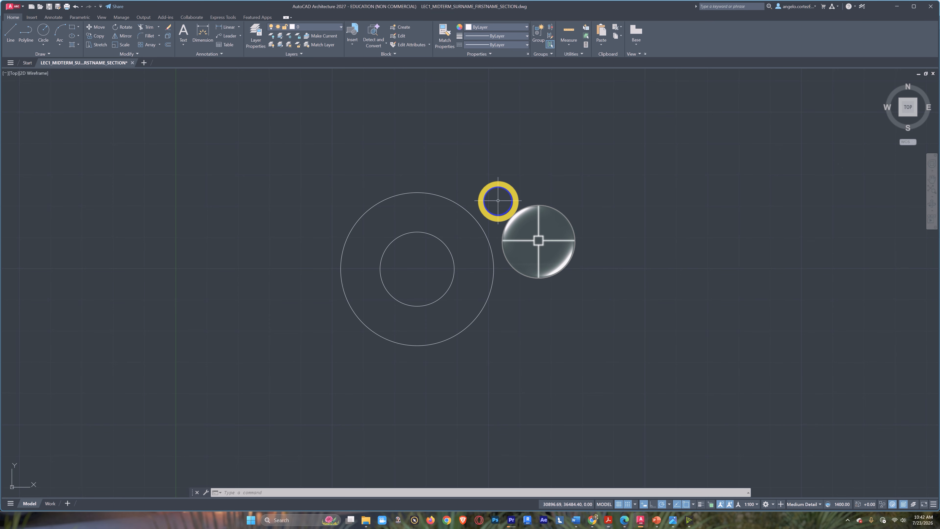
right_click(498, 202)
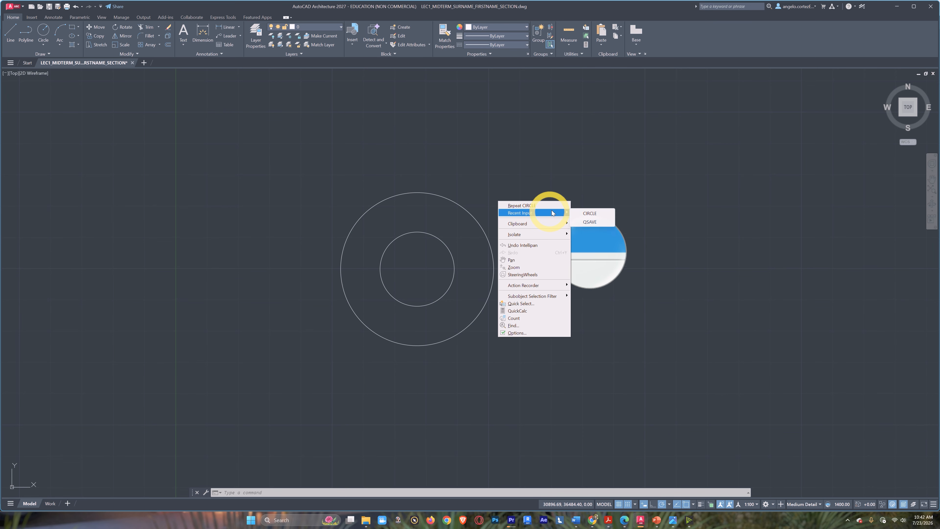
mouse_move(559, 214)
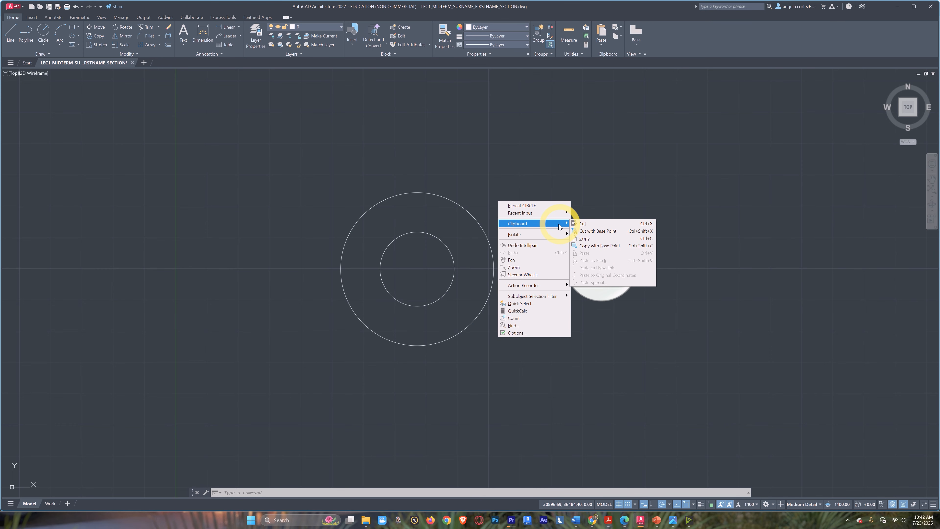
mouse_move(524, 226)
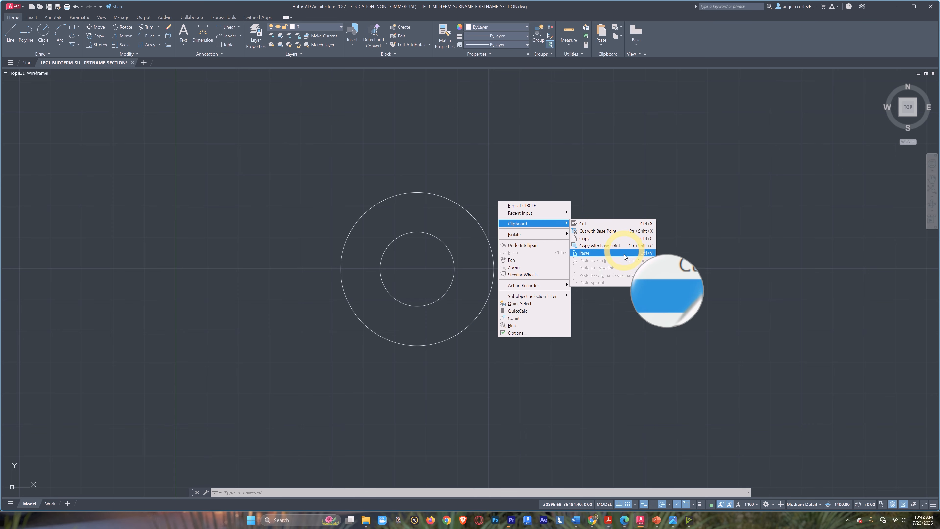
mouse_move(557, 238)
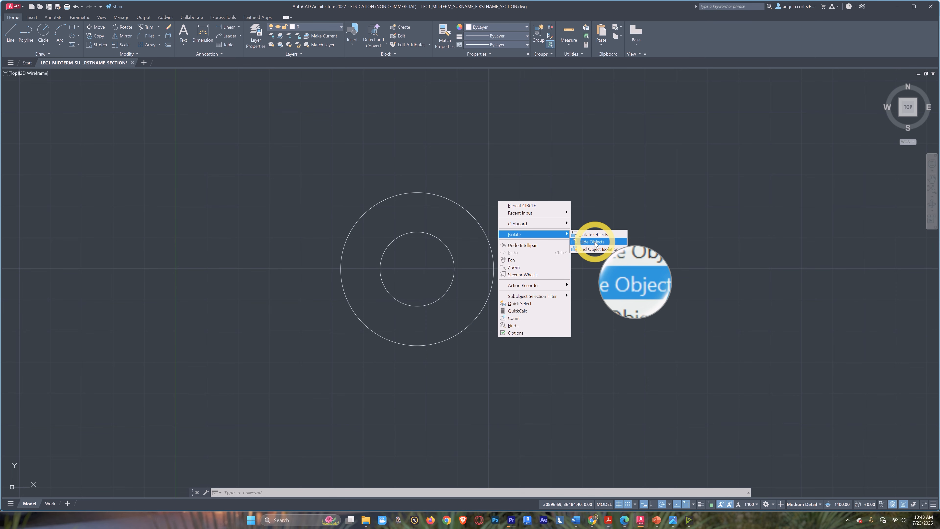
key(Escape)
key(Escape)
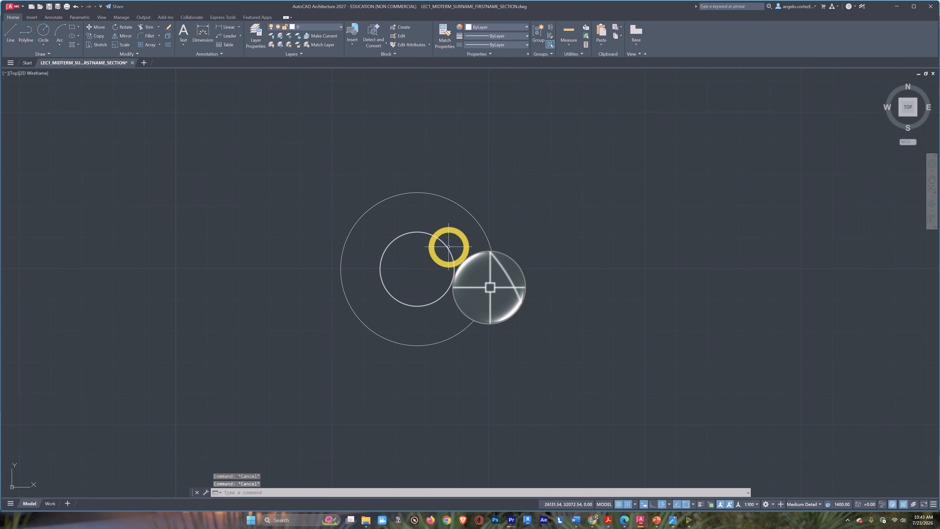
Step: Select the inner circle and hide it with Hide Objects
mouse_move(447, 241)
mouse_down()
mouse_move(434, 254)
mouse_move(438, 238)
mouse_up()
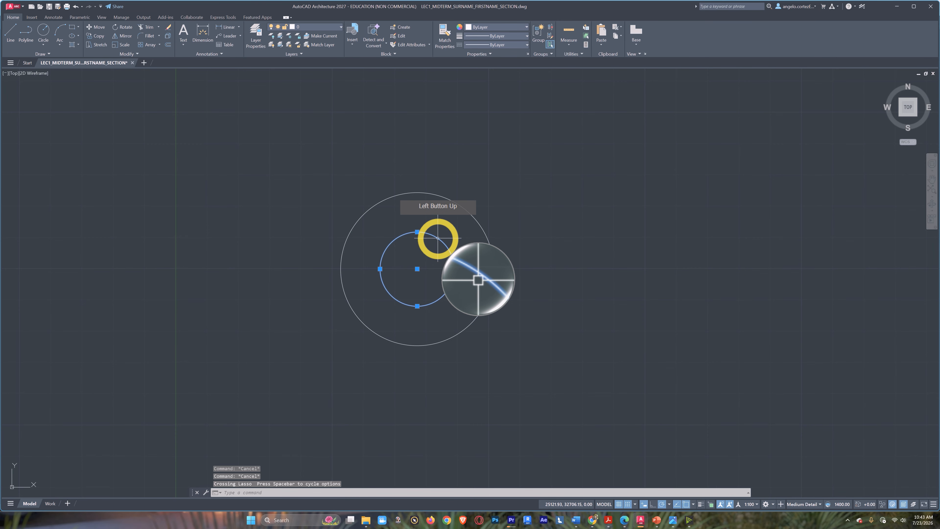
right_click(438, 238)
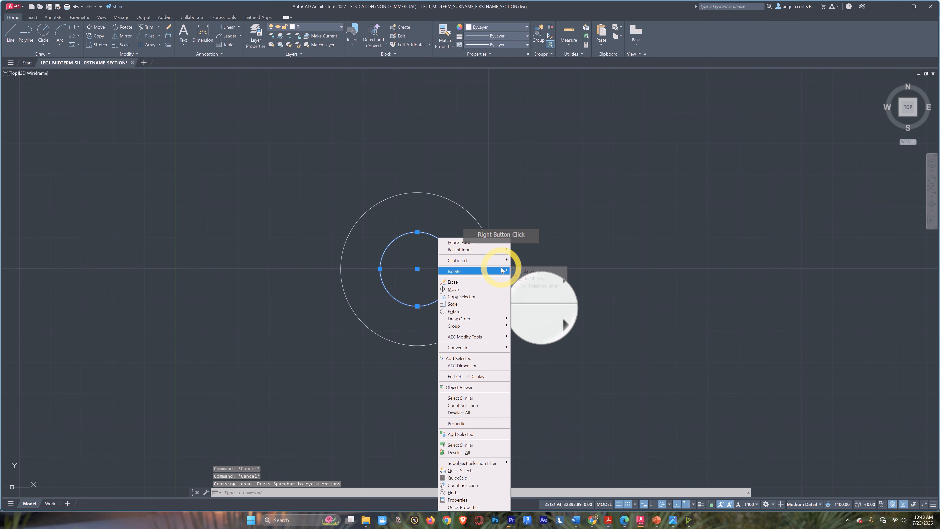
click(525, 278)
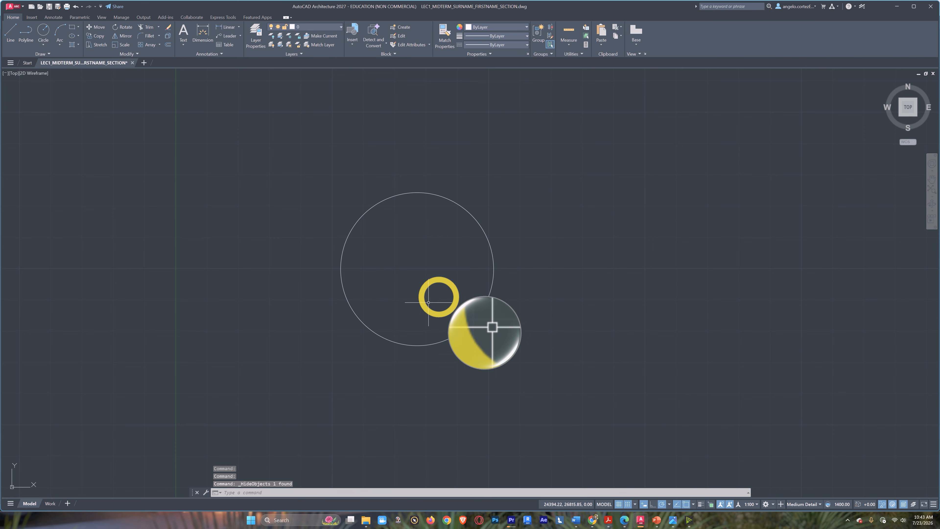
Step: End the object isolation to bring back the hidden inner circle
right_click(456, 238)
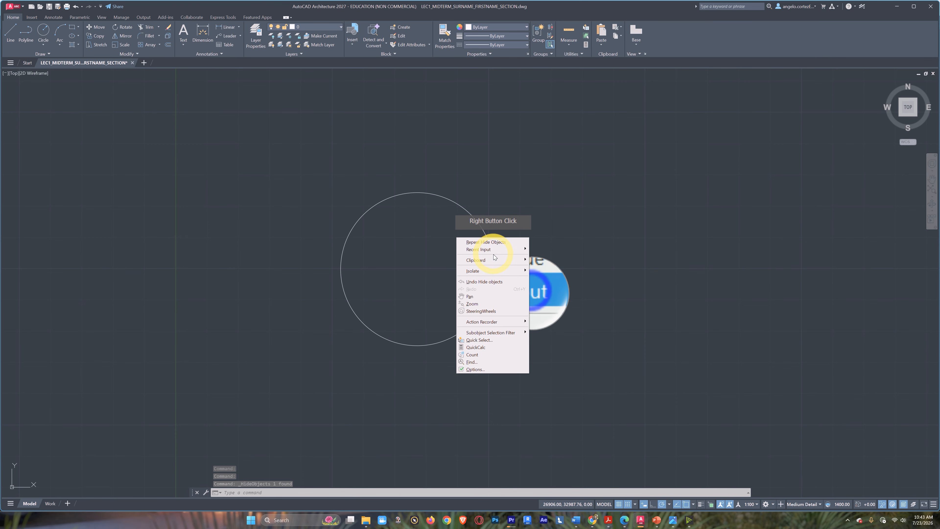
mouse_move(505, 272)
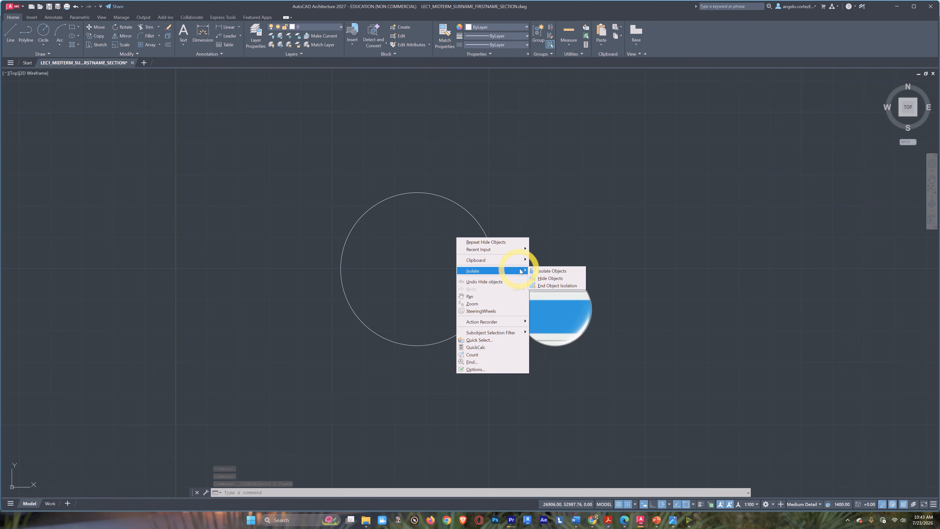
click(546, 286)
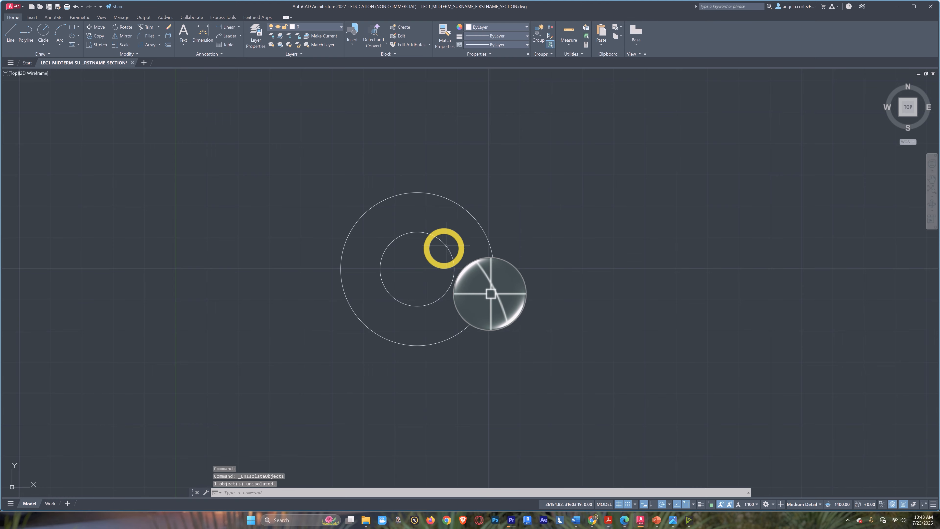
middle_drag(461, 266, 511, 272)
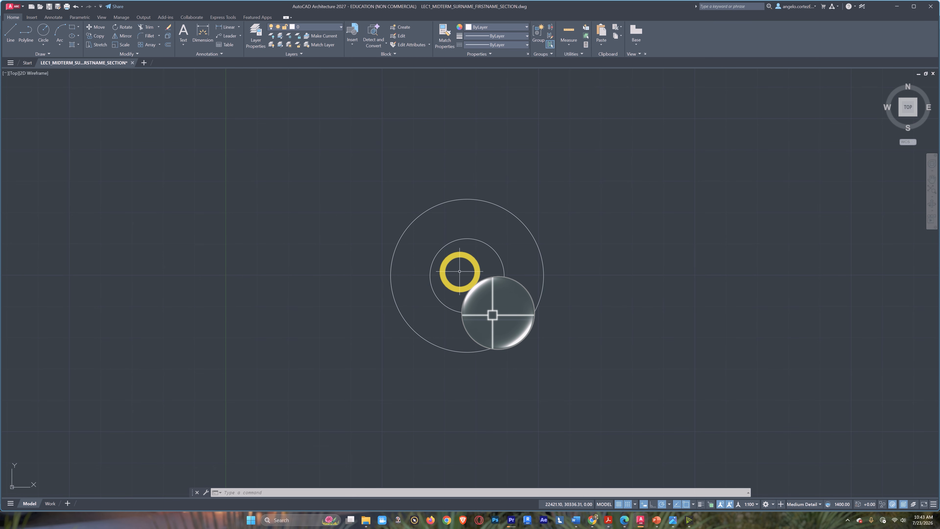
right_click(468, 265)
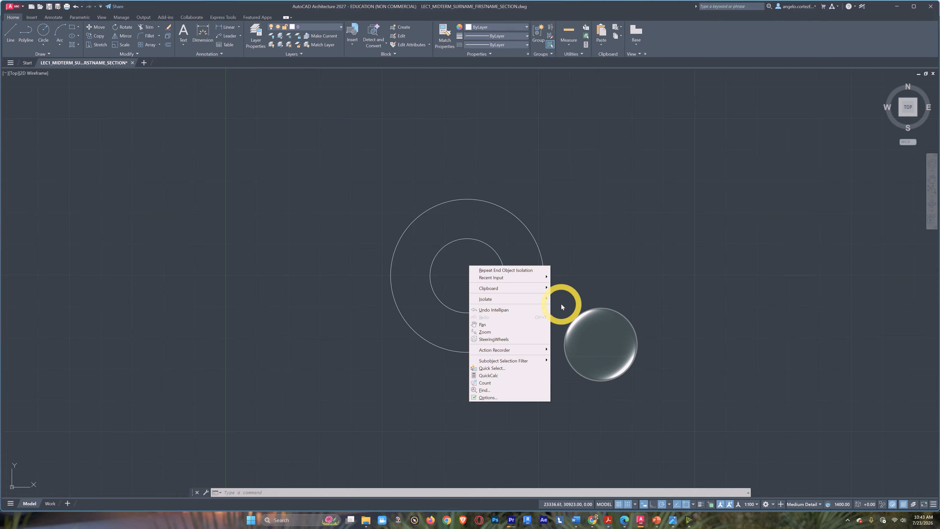
click(575, 292)
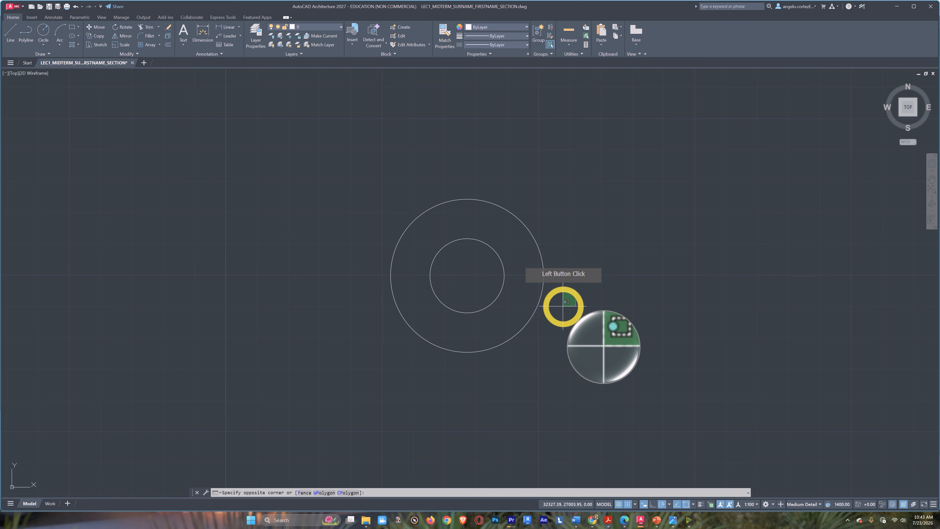
key(ctrl+z)
key(ctrl+z)
key(Escape)
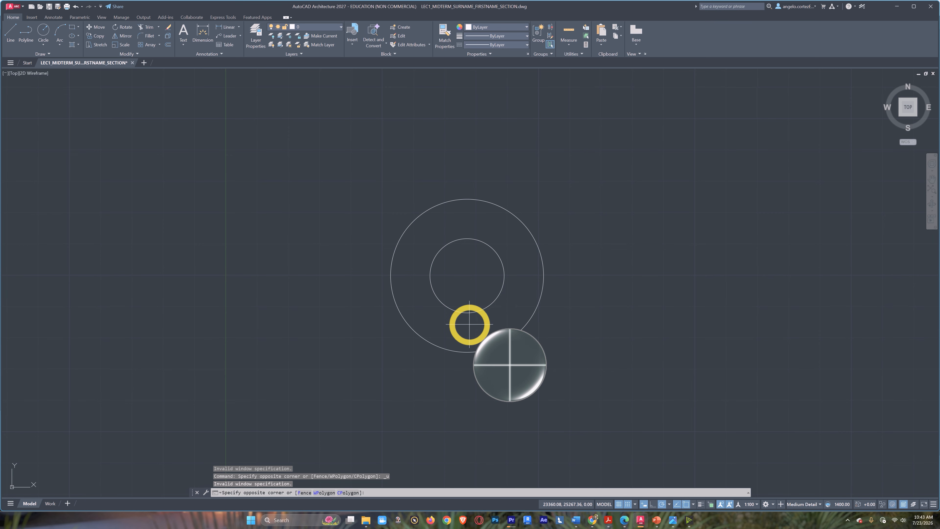
key(Escape)
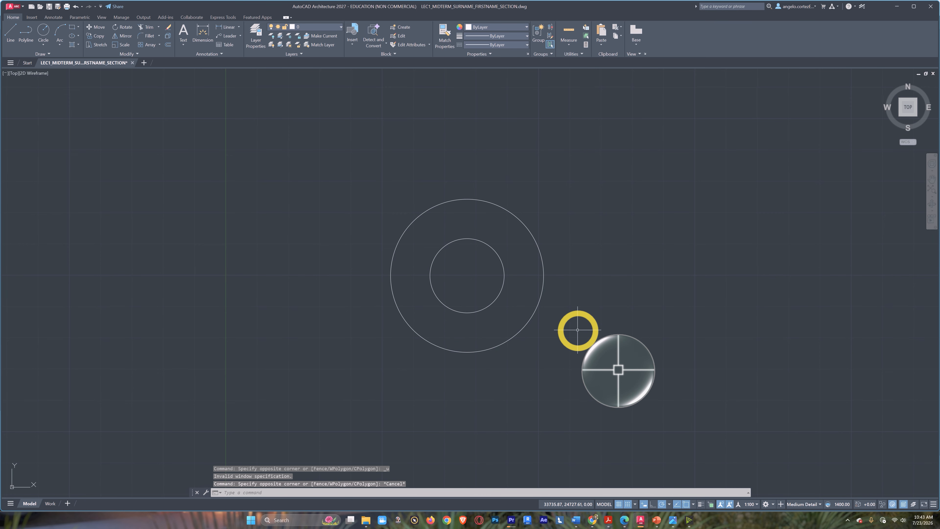
Step: Undo the last view pan, the end of object isolation and the hiding of the inner circle
key(ctrl+z)
key(ctrl+z)
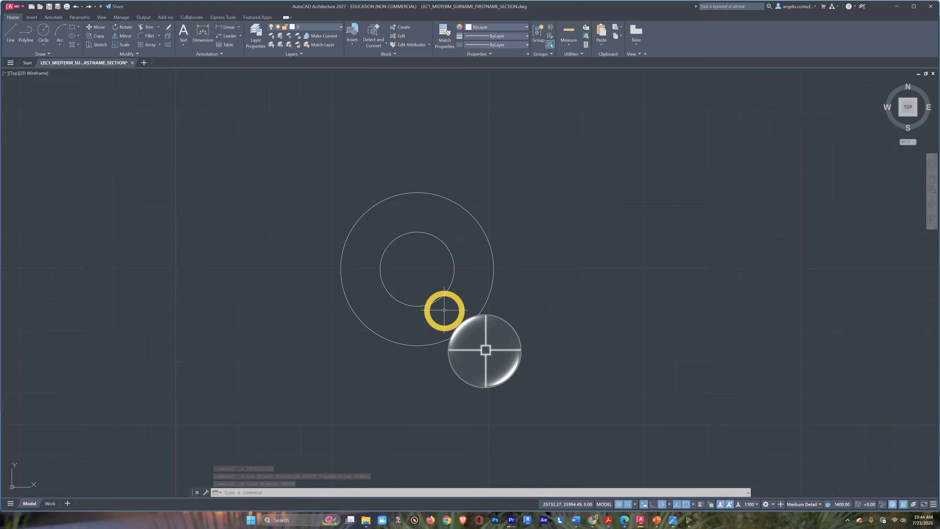
key(ctrl+z)
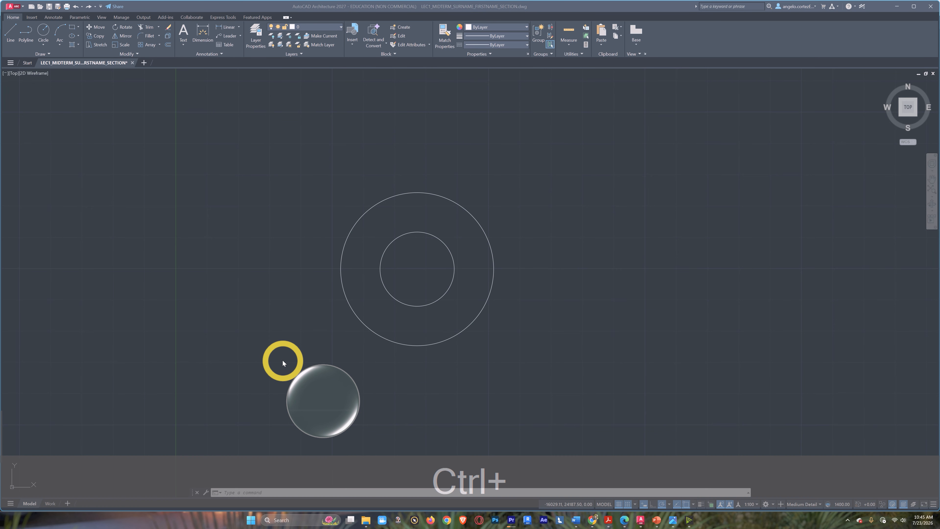
Step: Redo the last undone action
key(ctrl+y)
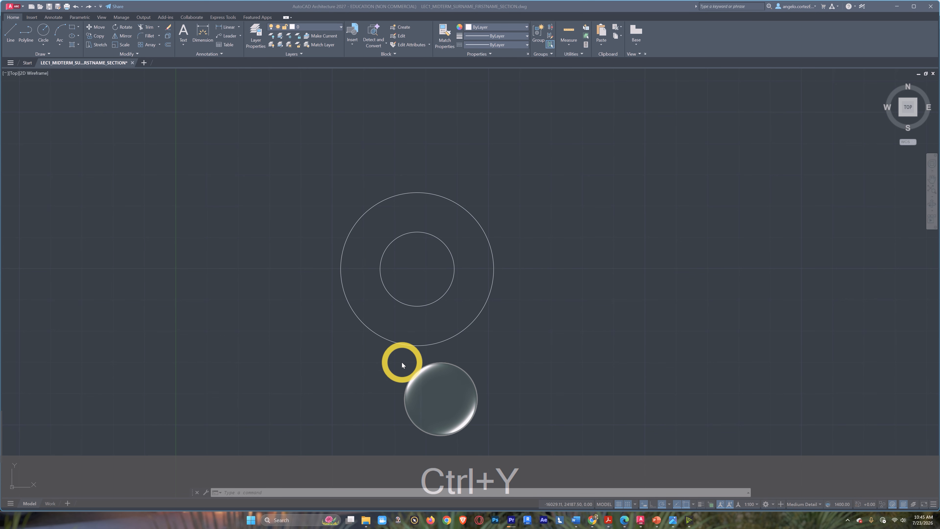
middle_drag(404, 350, 364, 370)
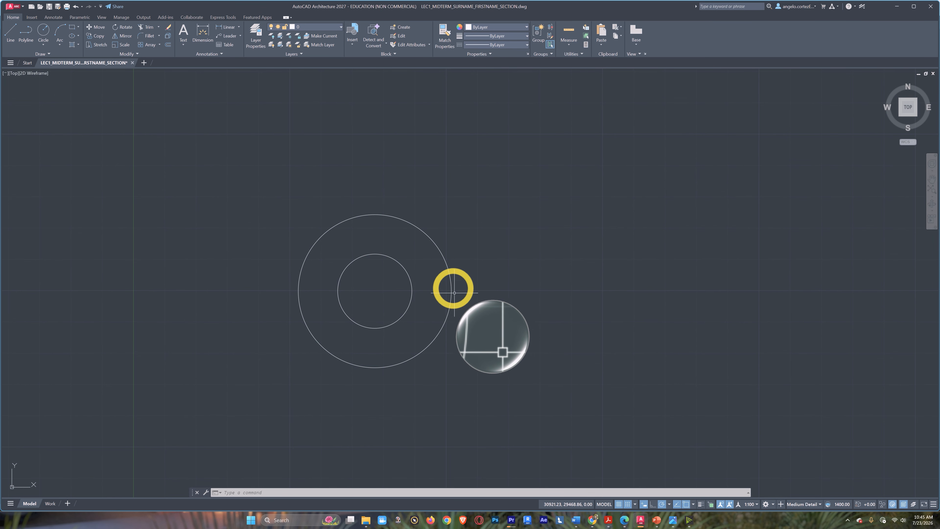
Step: Run the Pan command and shift the view of the two circles around the drawing area
right_click(473, 252)
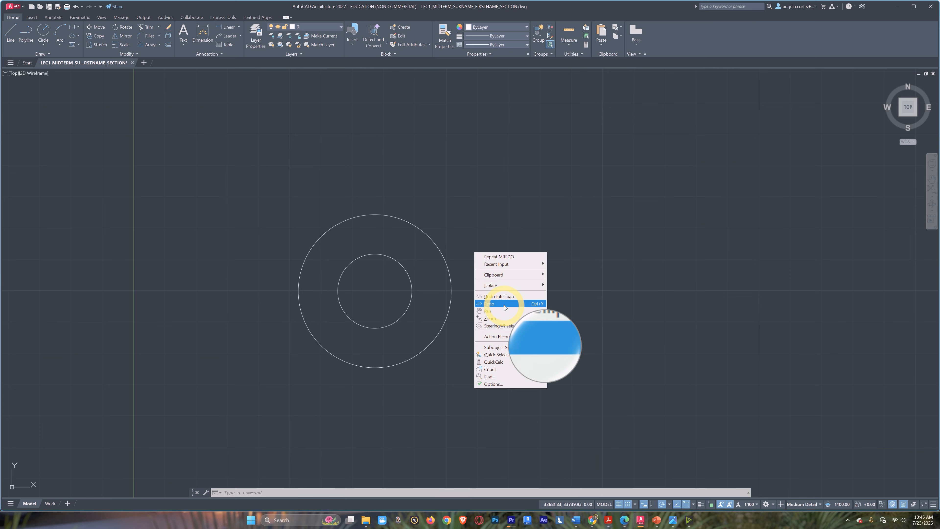
click(484, 311)
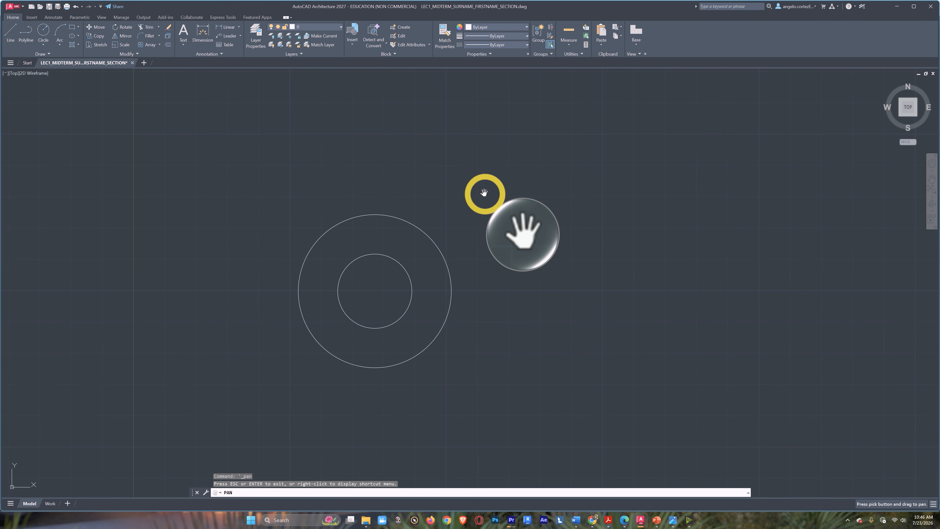
mouse_move(552, 221)
mouse_down()
mouse_move(379, 285)
mouse_move(229, 321)
mouse_move(417, 288)
mouse_move(640, 266)
mouse_move(806, 231)
mouse_move(893, 226)
mouse_move(570, 264)
mouse_move(663, 235)
mouse_move(652, 203)
mouse_move(662, 184)
mouse_move(125, 325)
mouse_move(65, 447)
mouse_move(70, 469)
mouse_up()
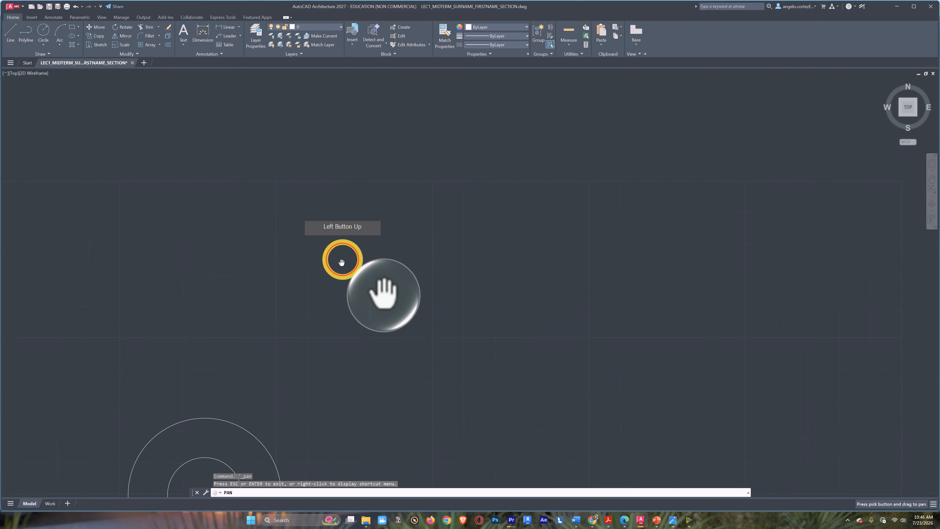
drag(342, 260, 412, 134)
drag(453, 277, 427, 190)
Step: Switch from Pan to real-time Zoom and enlarge the view of the circles
right_click(415, 231)
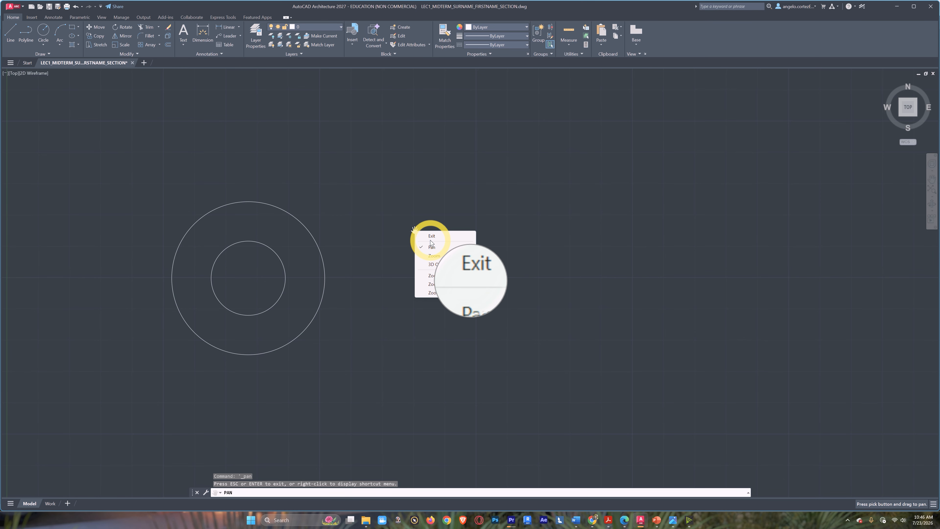
click(440, 258)
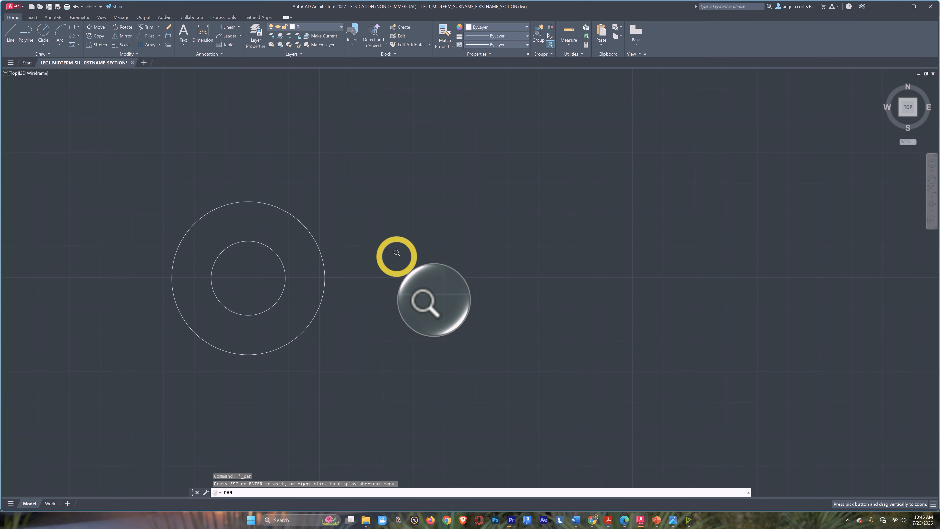
drag(380, 288, 394, 227)
Step: Switch from Zoom to 3D Orbit and rotate the view of the circles slightly
right_click(400, 245)
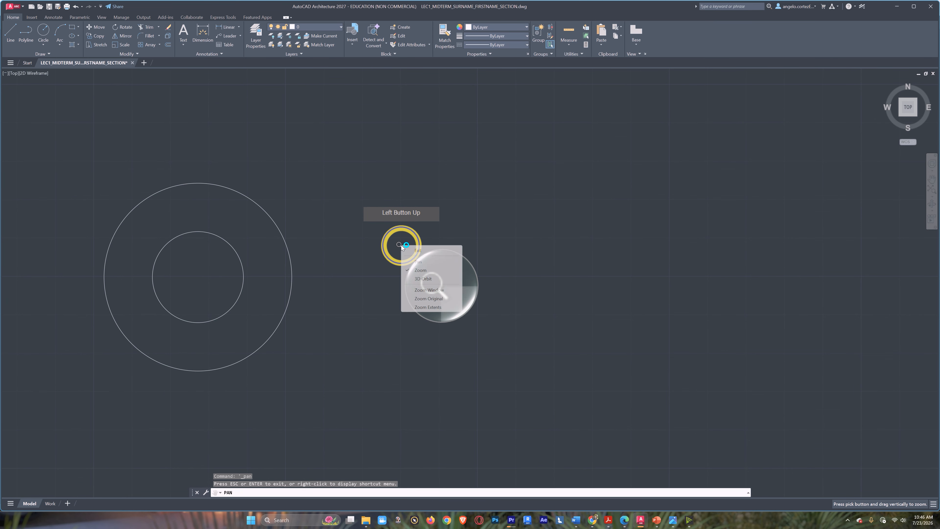
click(422, 280)
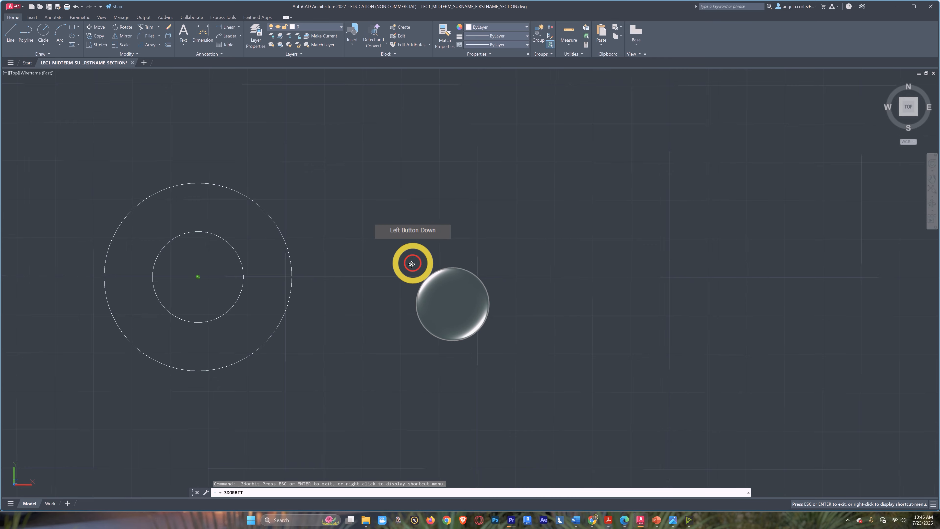
drag(397, 275, 278, 309)
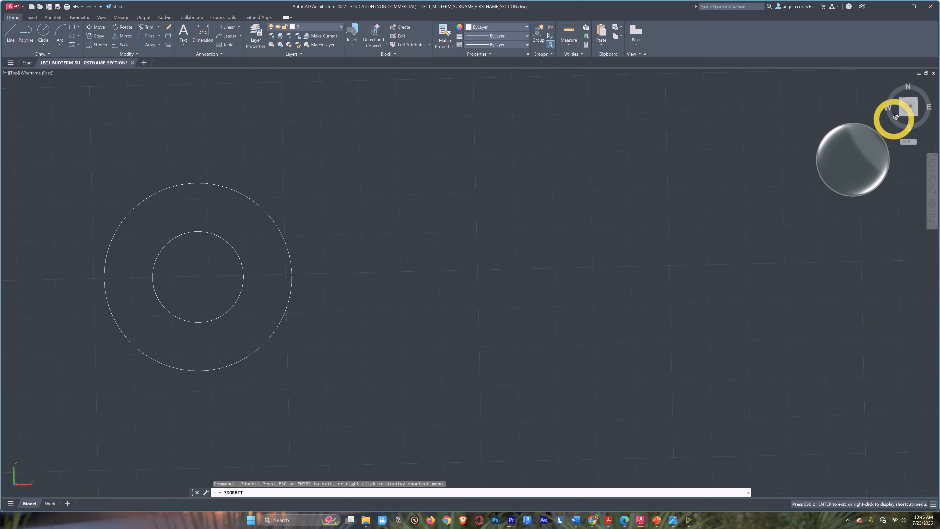
click(911, 108)
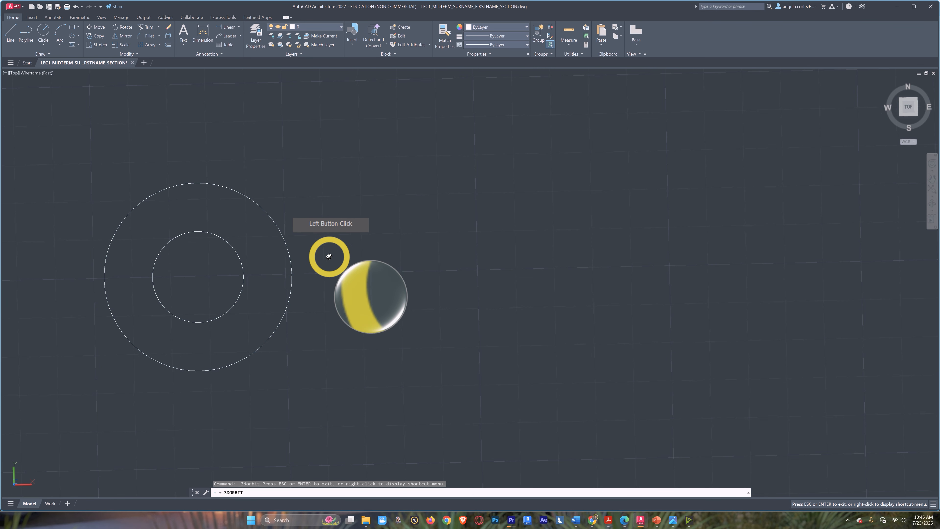
Step: Exit 3D Orbit and restore the Top view of the drawing
right_click(384, 217)
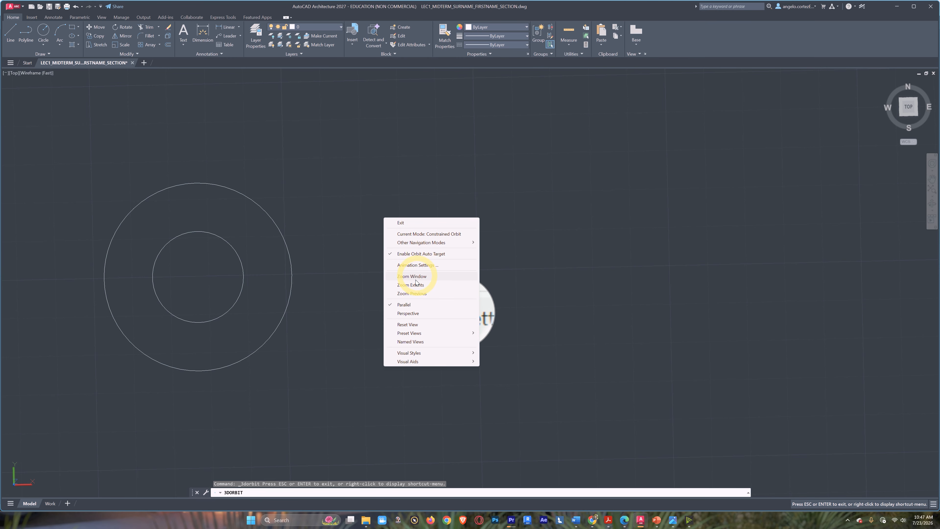
click(414, 224)
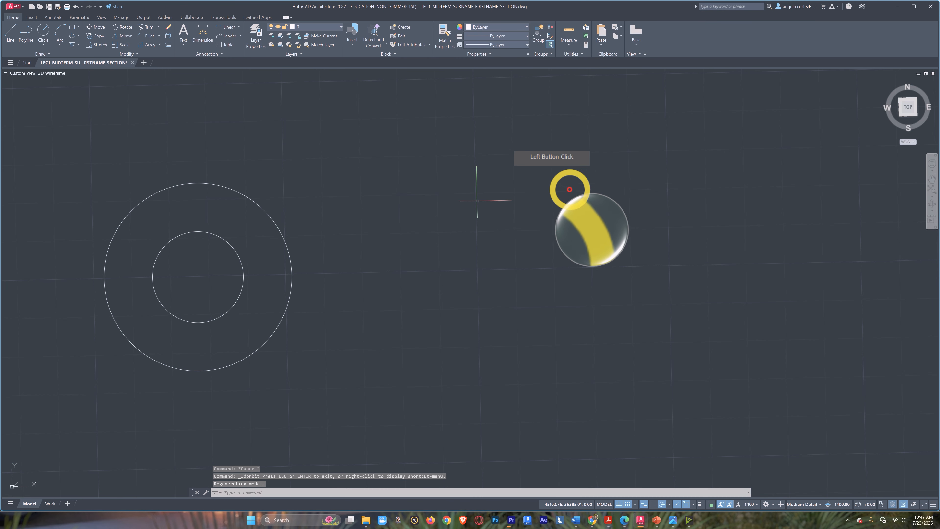
click(910, 108)
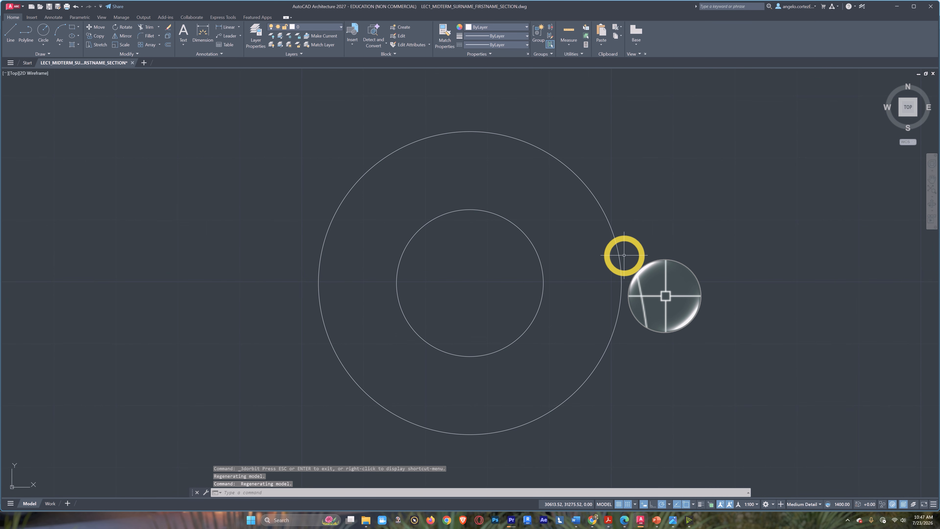
Step: Display the SteeringWheels, try the Zoom, Rewind and Pan wedges on the circles, and close the wheel
middle_drag(700, 308, 447, 296)
right_click(455, 230)
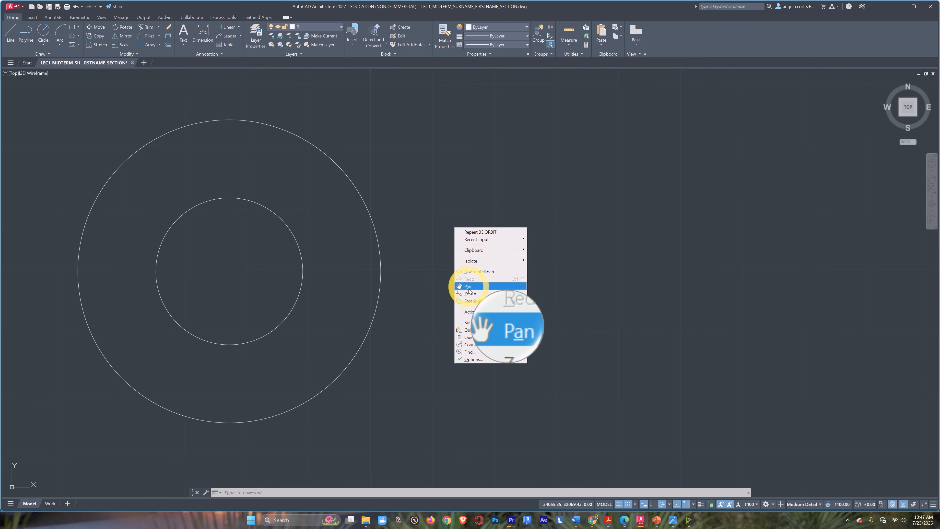
click(472, 302)
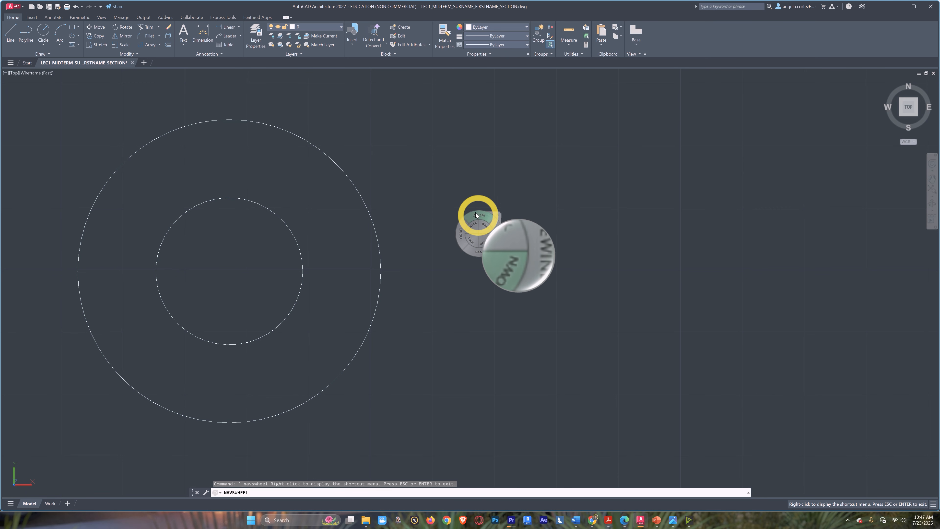
mouse_move(477, 211)
mouse_down()
mouse_move(476, 166)
mouse_move(470, 200)
mouse_move(482, 209)
mouse_up()
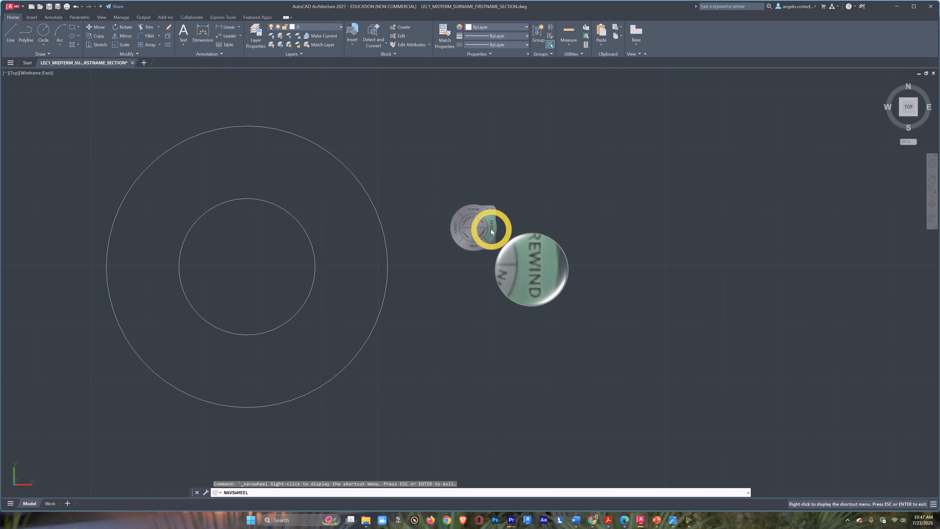
click(491, 231)
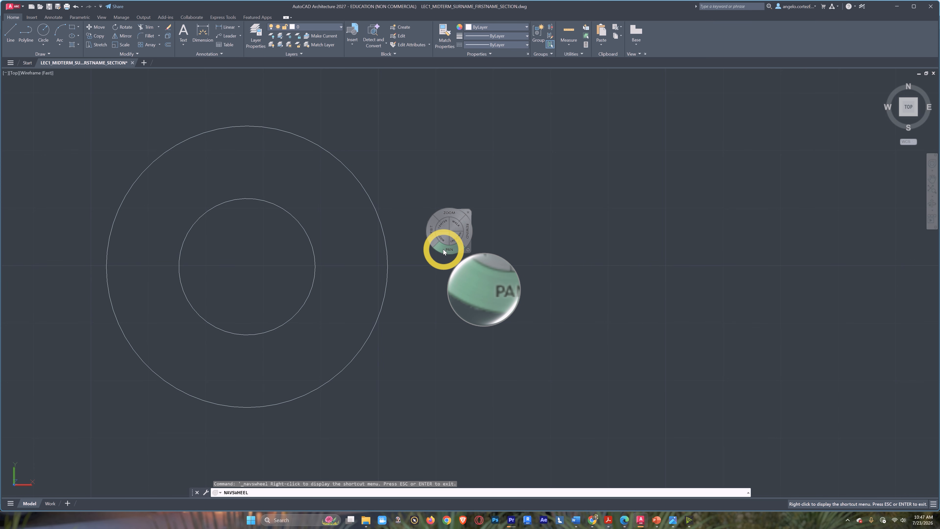
mouse_move(443, 249)
mouse_down()
mouse_move(289, 317)
mouse_move(457, 266)
mouse_move(583, 287)
mouse_move(453, 277)
mouse_up()
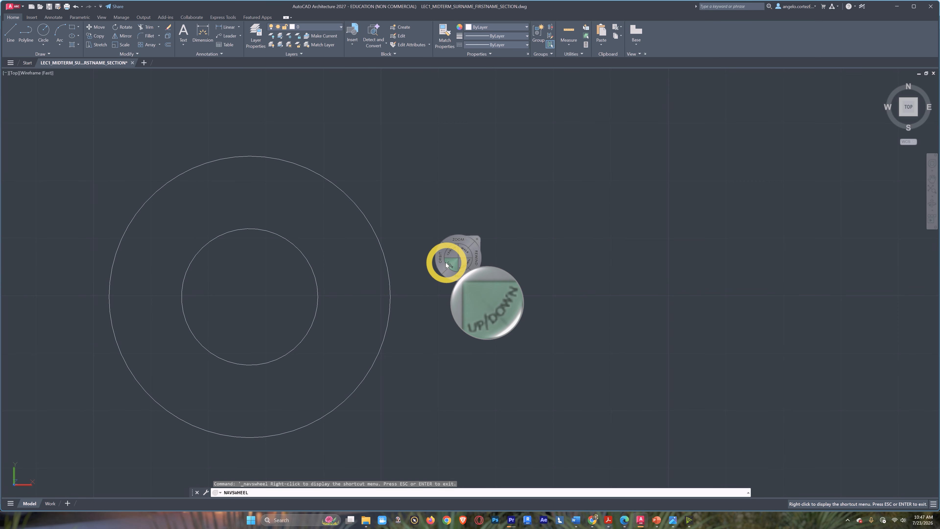
click(478, 239)
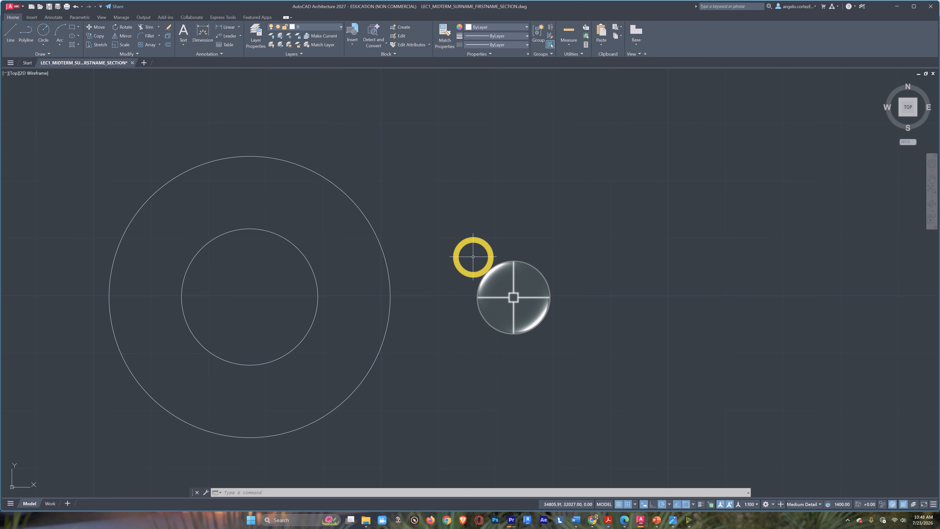
Step: Pan and zoom the view around the circles directly, without running a view command
mouse_move(471, 269)
middle_down()
mouse_move(325, 302)
mouse_move(319, 255)
mouse_move(390, 232)
mouse_move(480, 246)
mouse_move(499, 273)
mouse_move(402, 307)
mouse_move(370, 295)
middle_up()
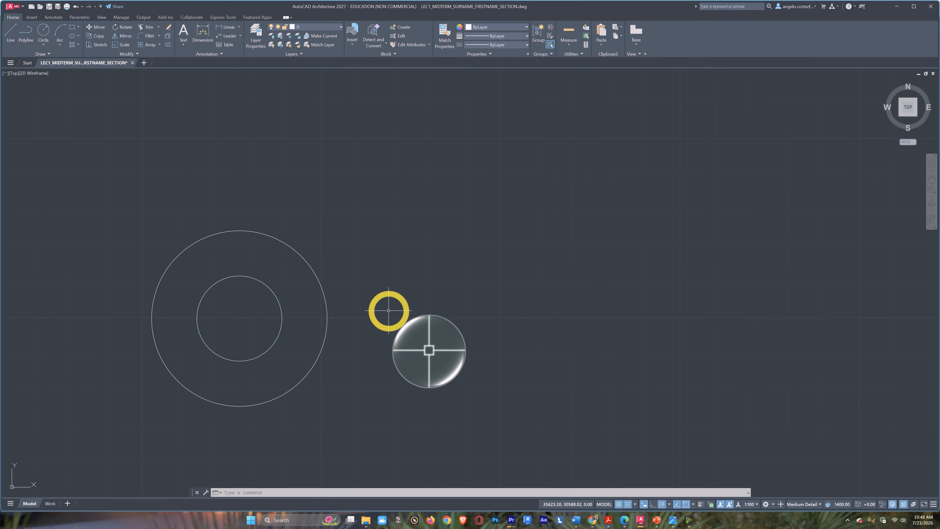
scroll(352, 319, up, 5)
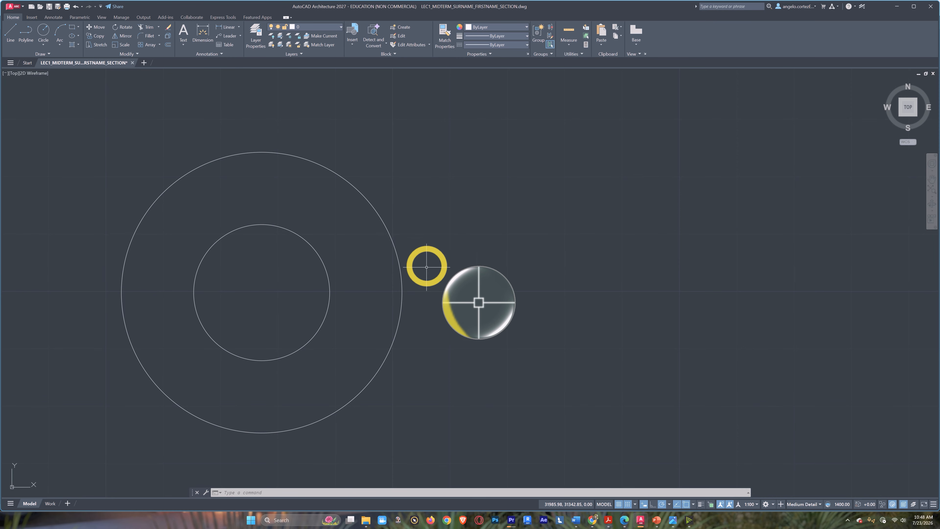
middle_drag(444, 279, 409, 290)
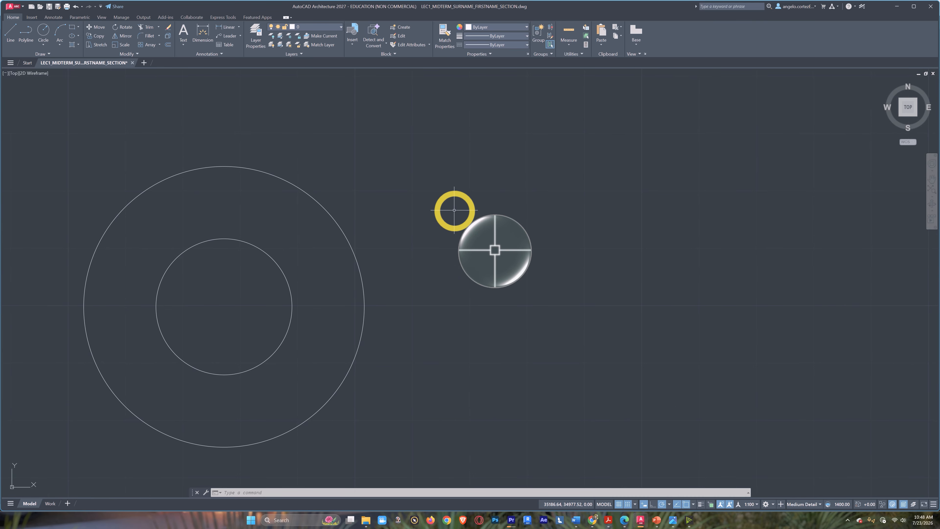
right_click(456, 211)
mouse_move(479, 235)
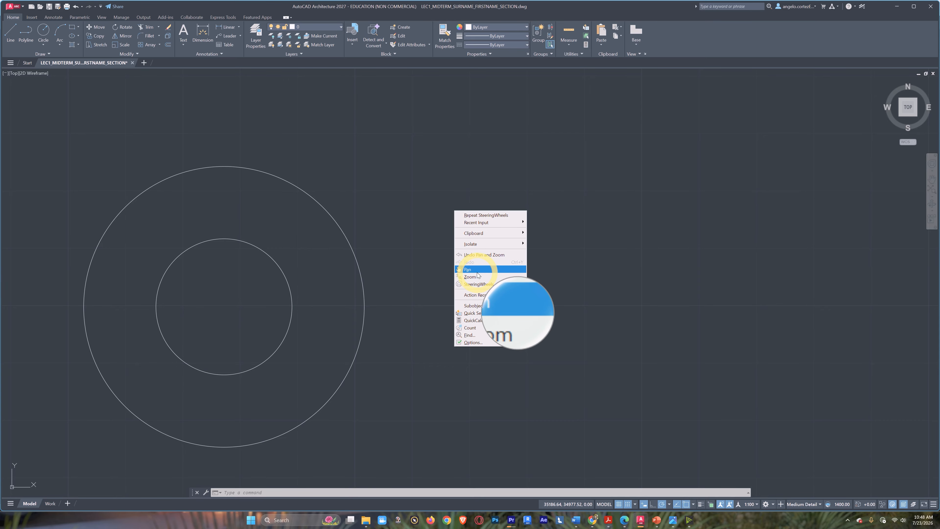
click(540, 273)
click(512, 275)
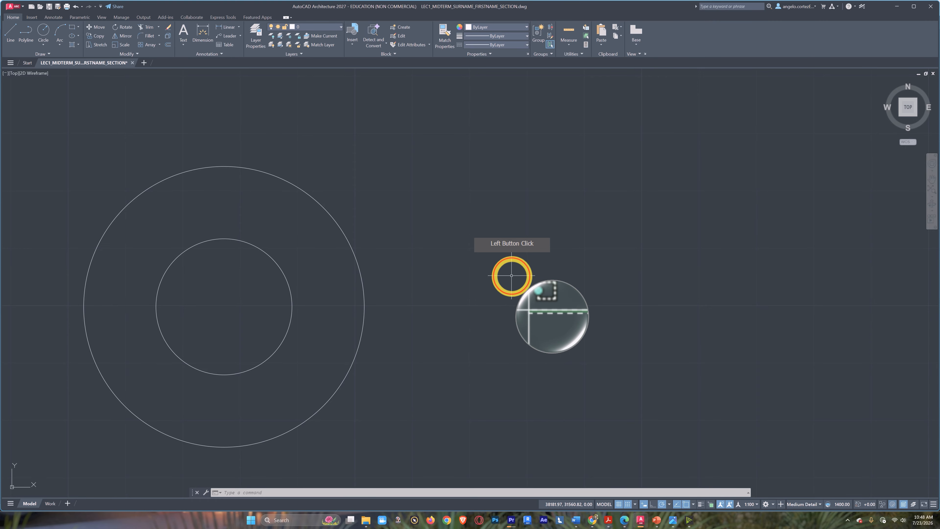
middle_drag(436, 285, 416, 241)
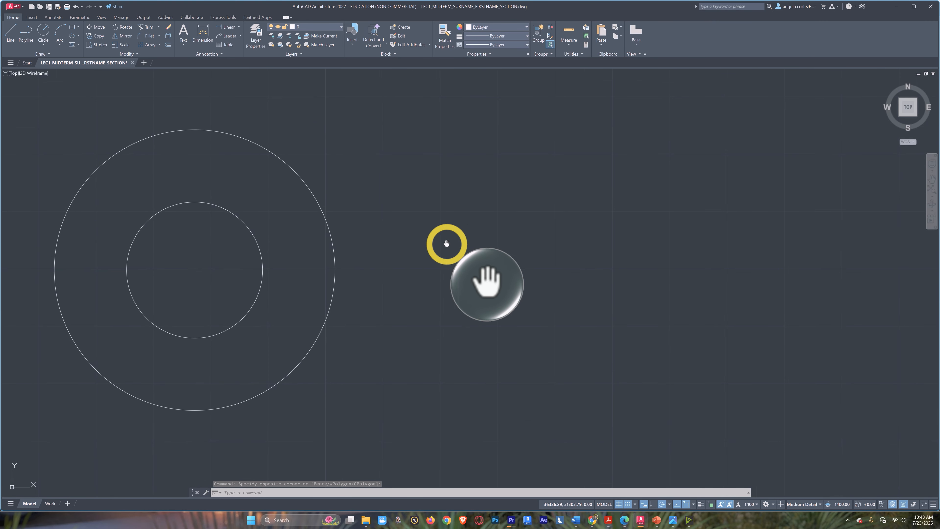
mouse_move(446, 243)
middle_down()
mouse_move(461, 223)
mouse_move(495, 208)
mouse_move(530, 160)
middle_up()
Step: Orbit the view directly without starting the 3D Orbit command, and return the circles to the Top view
shift+middle_drag(453, 266, 513, 290)
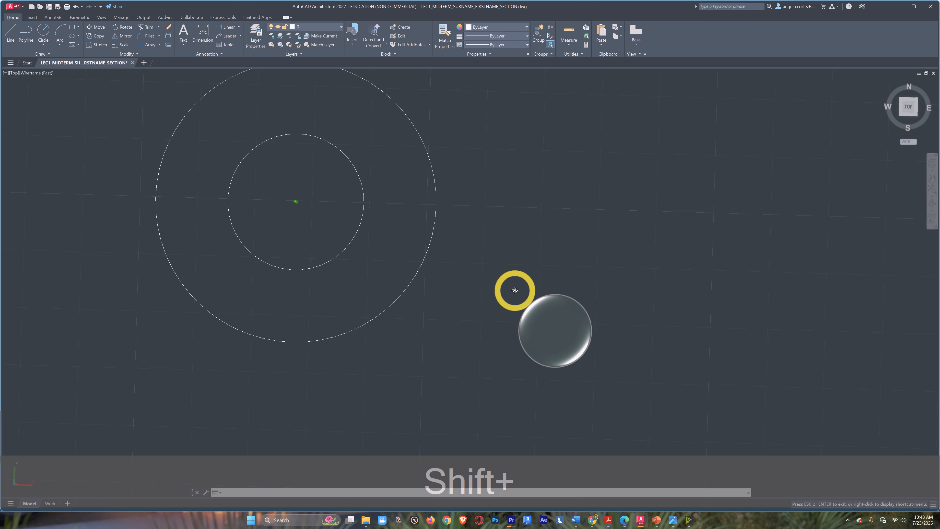
click(906, 105)
middle_drag(701, 254, 532, 260)
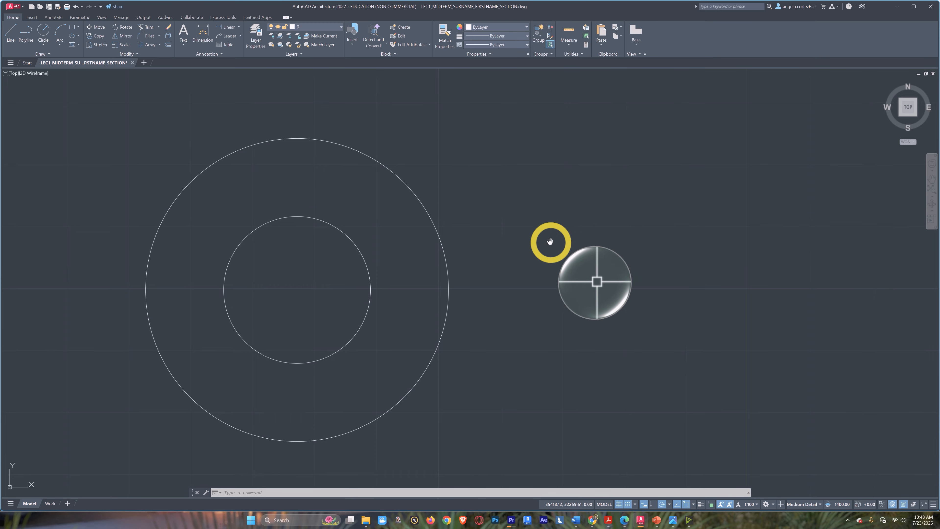
middle_drag(549, 243, 464, 257)
Step: Examine the Action Recorder and Subobject Selection Filter options without running any of them
right_click(454, 263)
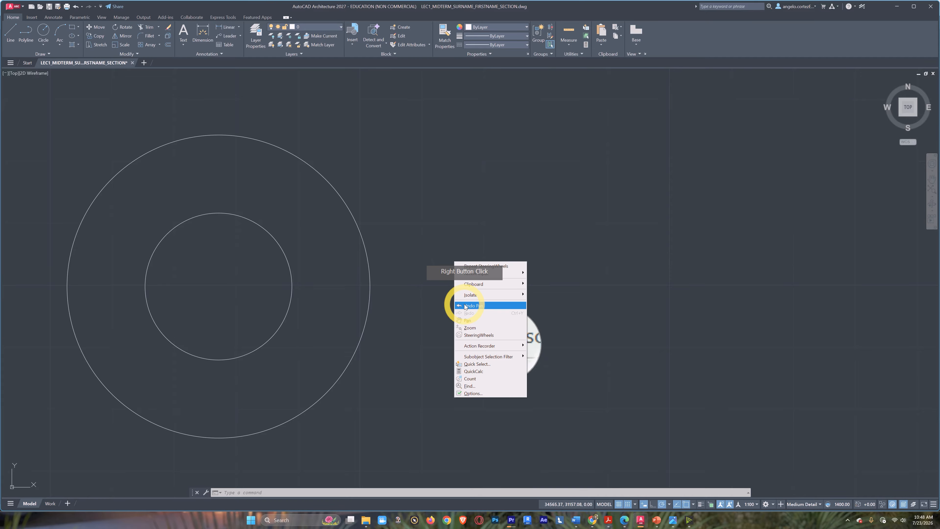
mouse_move(508, 345)
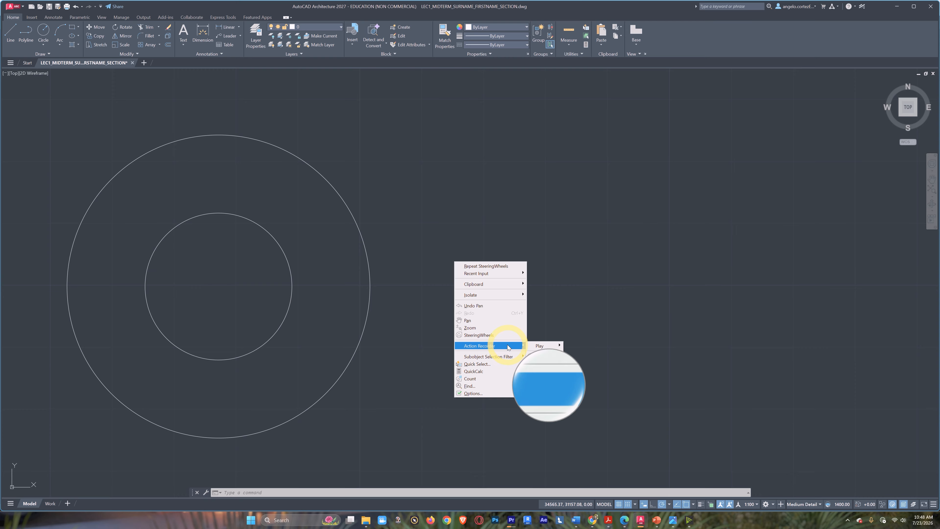
mouse_move(540, 346)
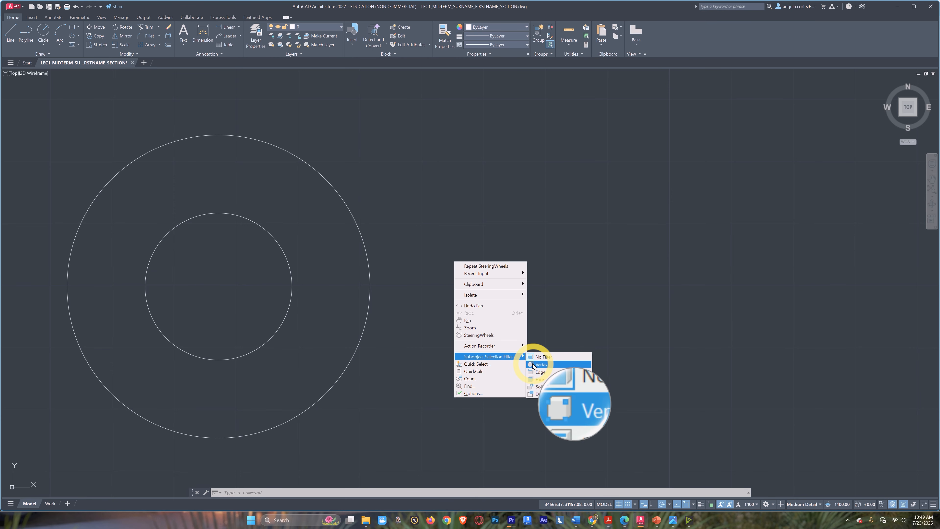
Step: Open the QuickCalc calculator, move its palette further down the drawing area, close it, and briefly reopen it before closing it again
click(467, 371)
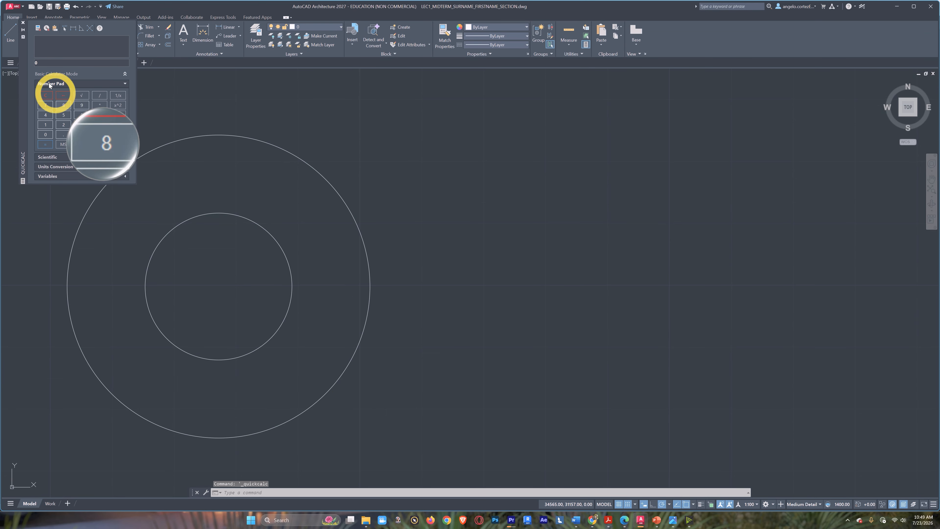
drag(23, 79, 41, 175)
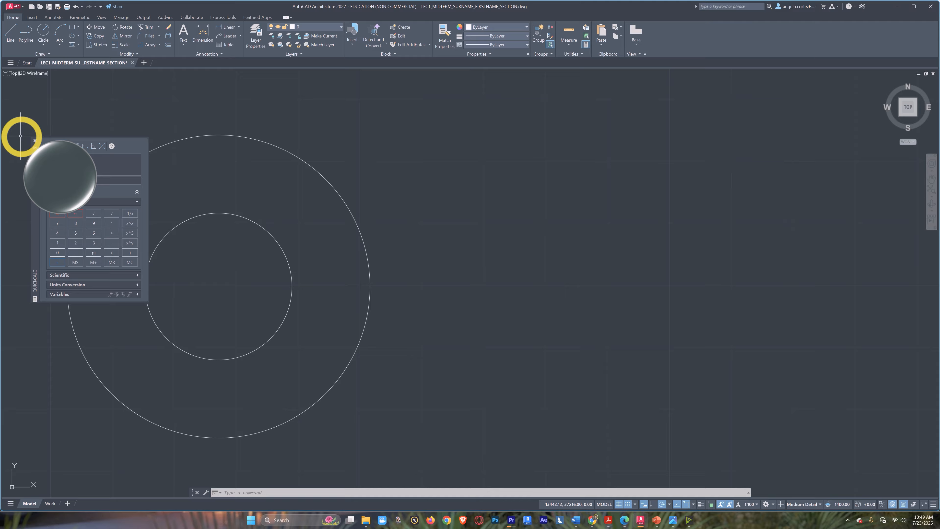
click(34, 142)
key(ctrl+8)
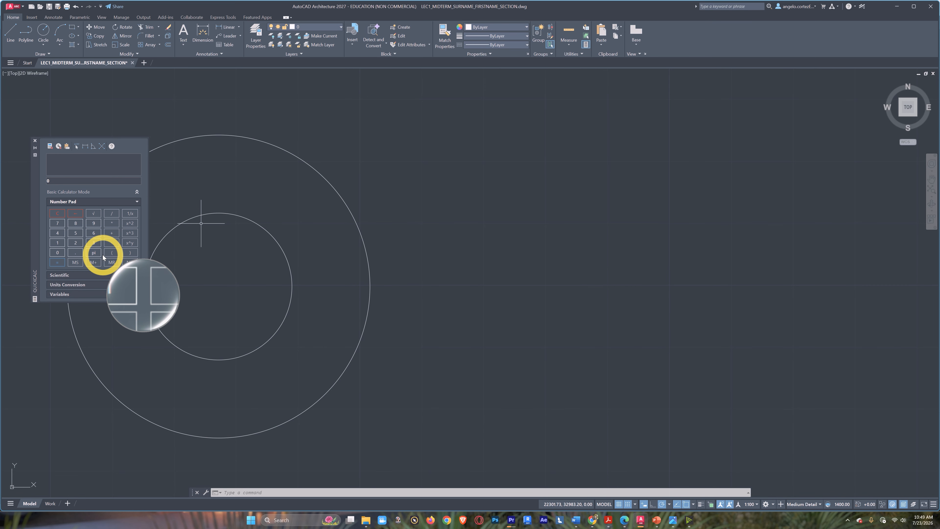
click(36, 139)
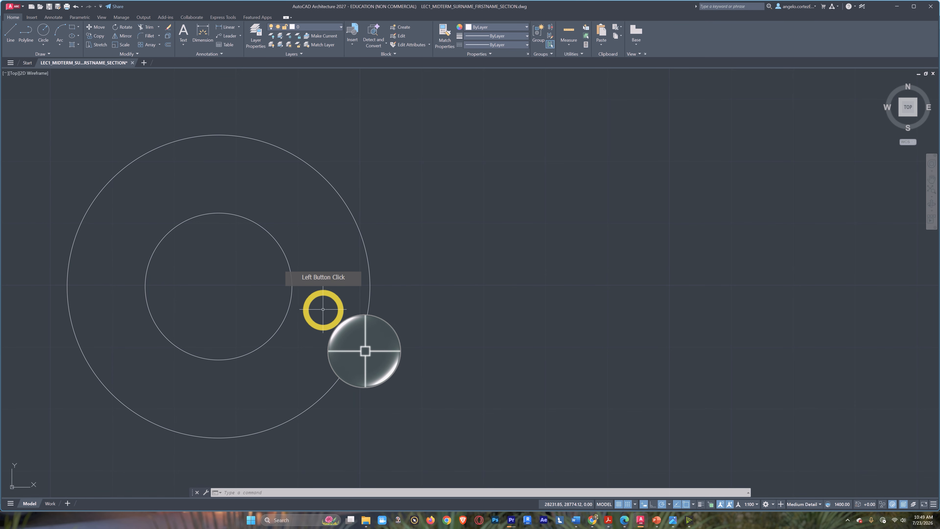
Step: Examine the remaining shortcut commands around Find and Options without running any of them
mouse_move(336, 288)
middle_down()
mouse_move(426, 288)
mouse_move(428, 324)
middle_up()
right_click(494, 309)
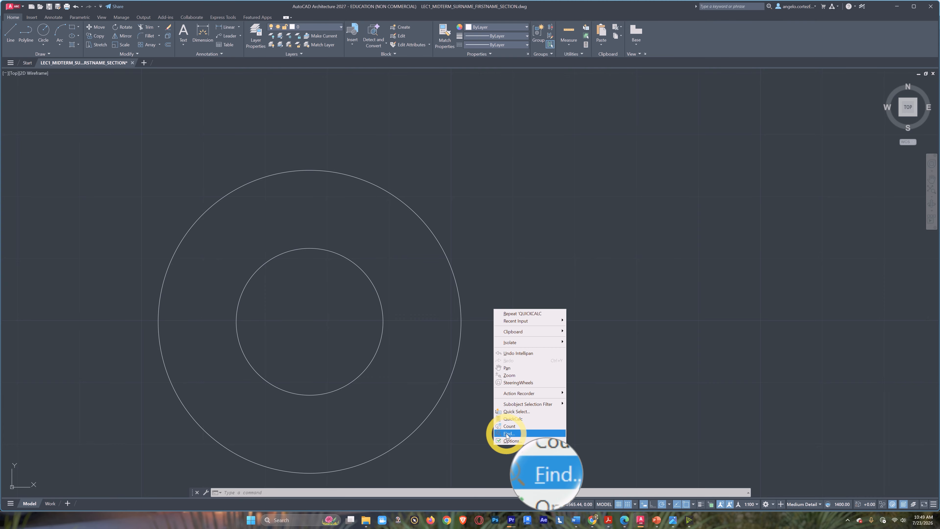
key(Escape)
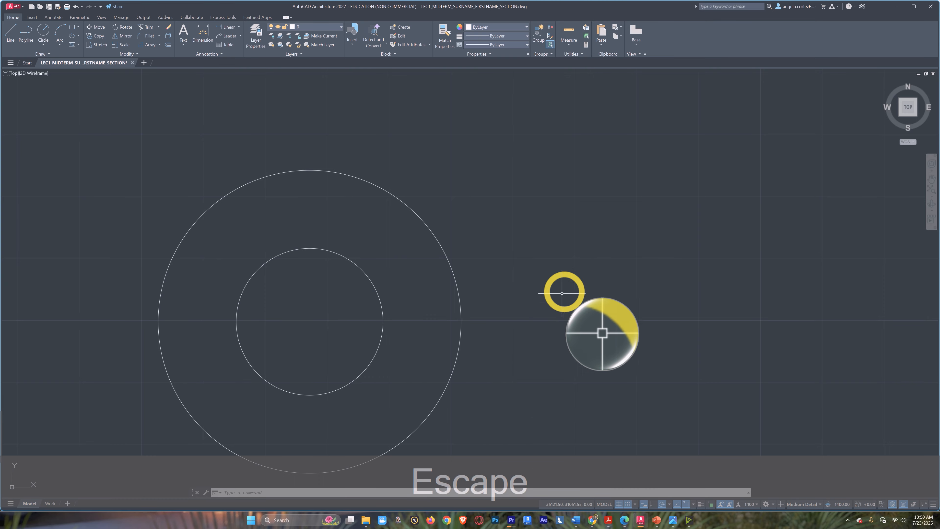
middle_drag(541, 340, 524, 308)
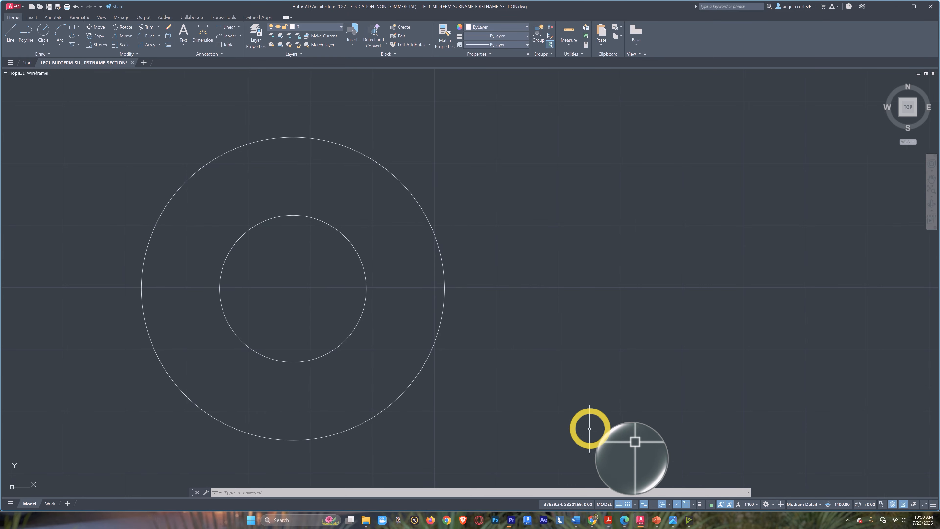
mouse_move(380, 302)
middle_down()
mouse_move(365, 289)
mouse_move(400, 267)
mouse_move(438, 280)
middle_up()
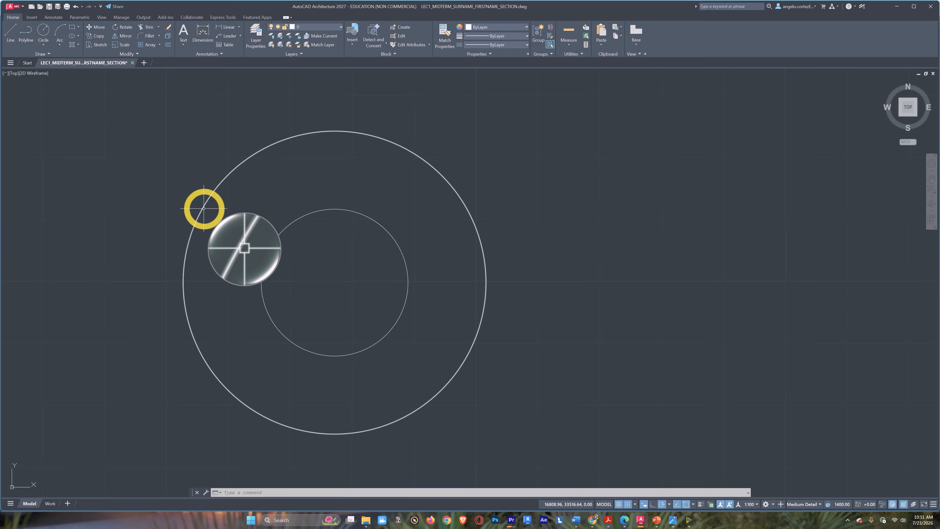
middle_drag(283, 248, 304, 286)
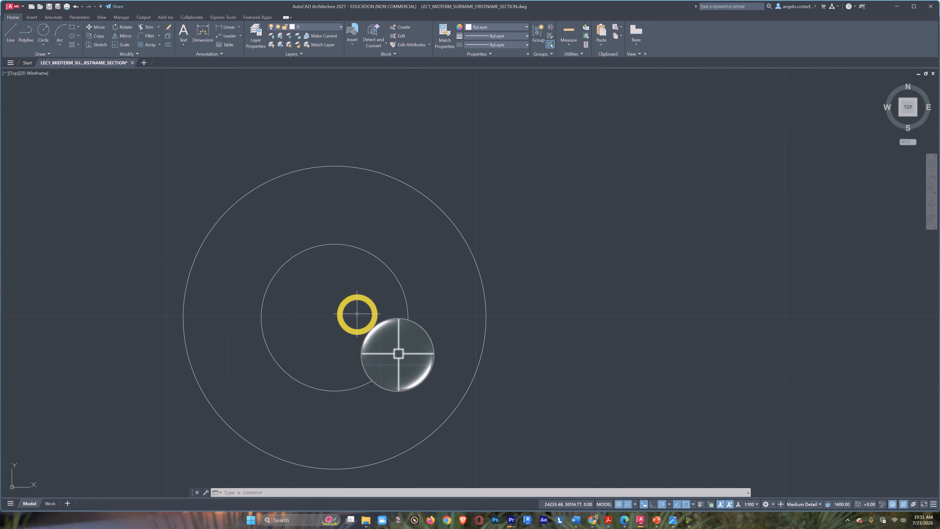
middle_drag(426, 307, 443, 272)
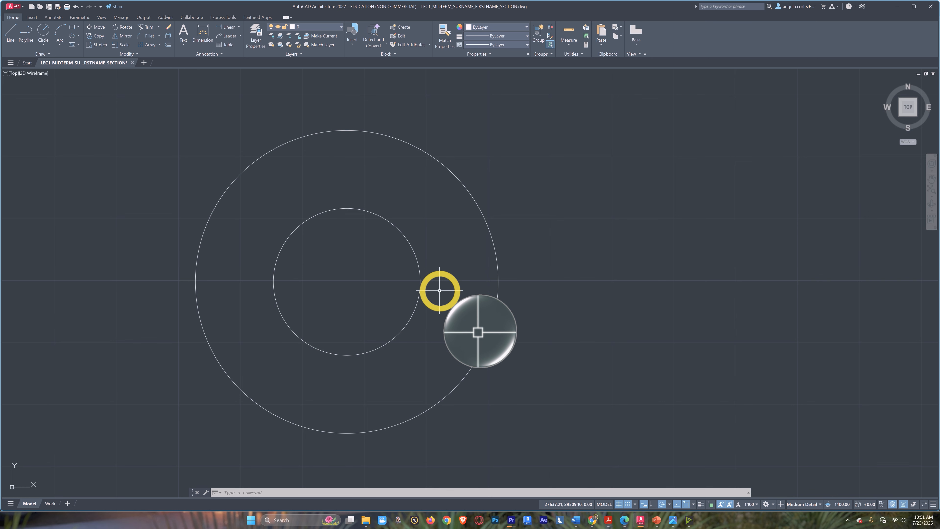
mouse_move(436, 292)
middle_down()
mouse_move(414, 285)
mouse_move(407, 307)
mouse_move(392, 308)
middle_up()
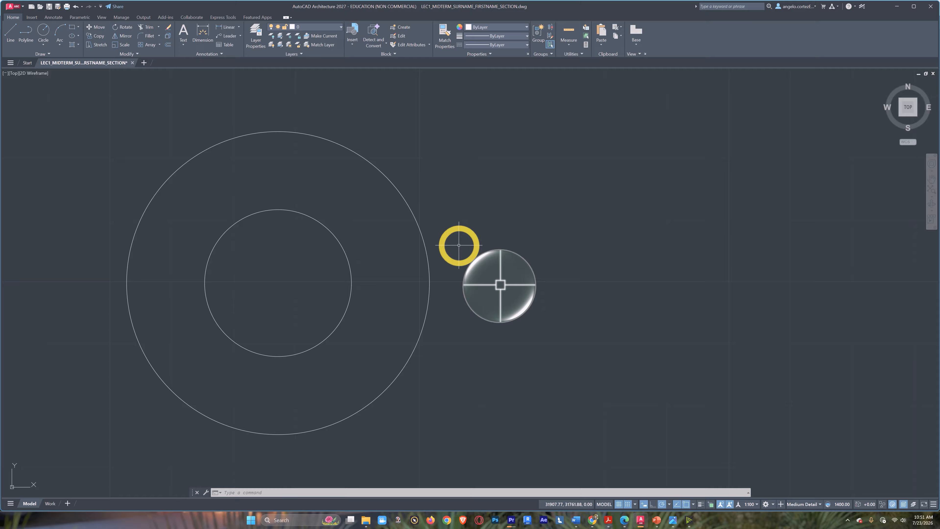
Step: Open the Help window, browse its home page from Getting Started down to the AutoCAD Resources links, and close it
key(F1)
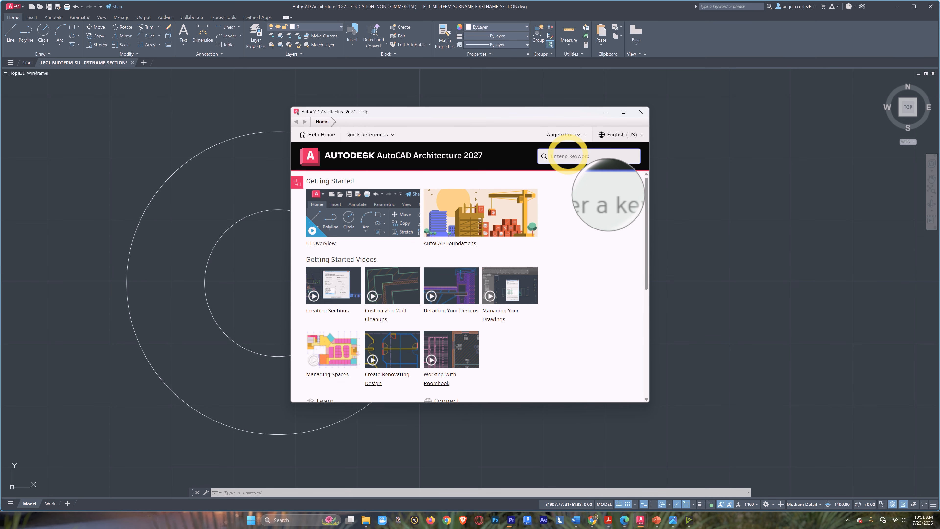
scroll(556, 279, down, 1)
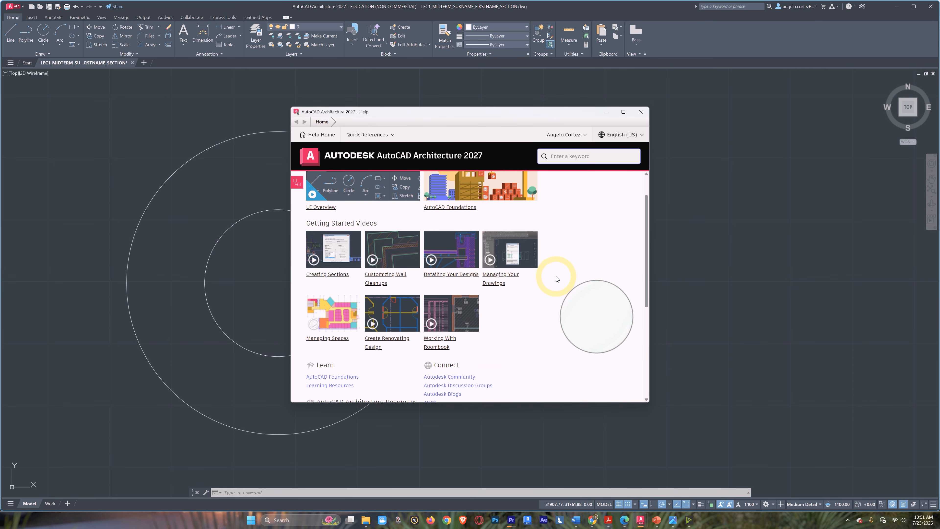
scroll(542, 309, down, 1)
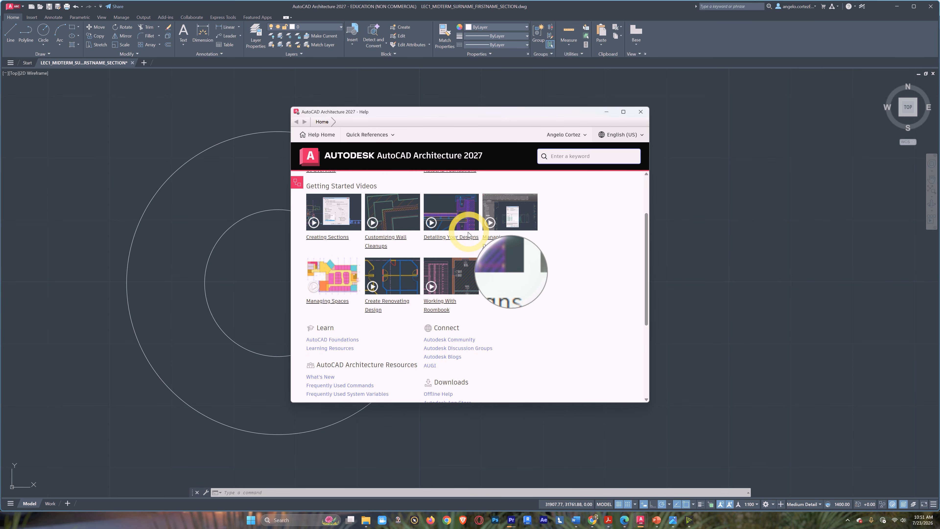
scroll(398, 280, down, 1)
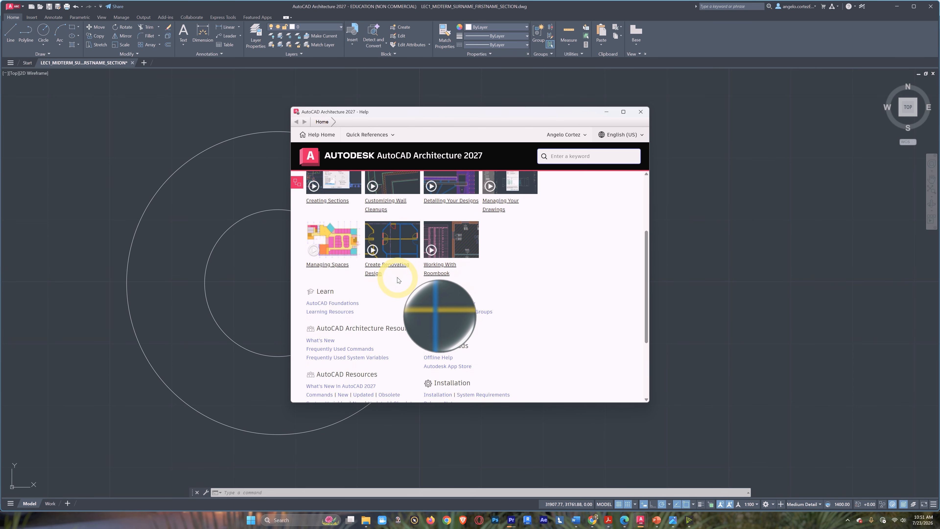
scroll(398, 280, down, 3)
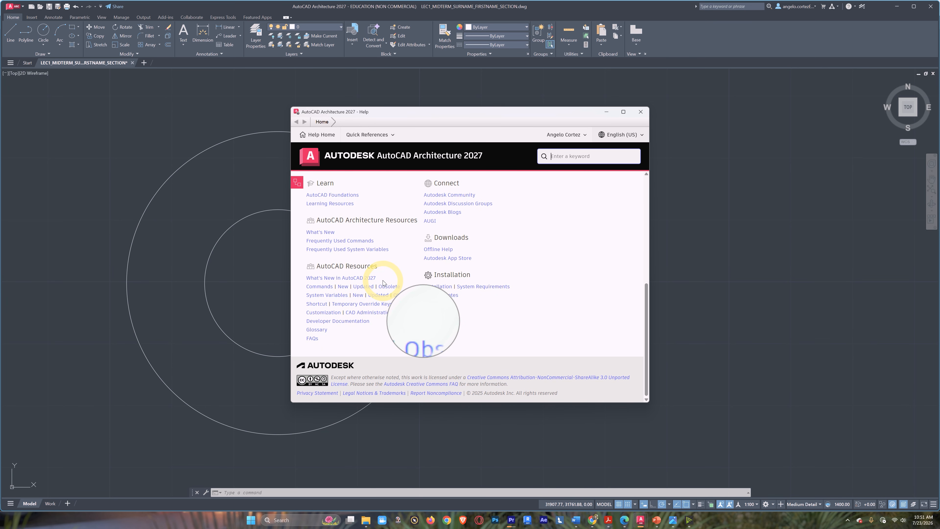
scroll(383, 283, up, 5)
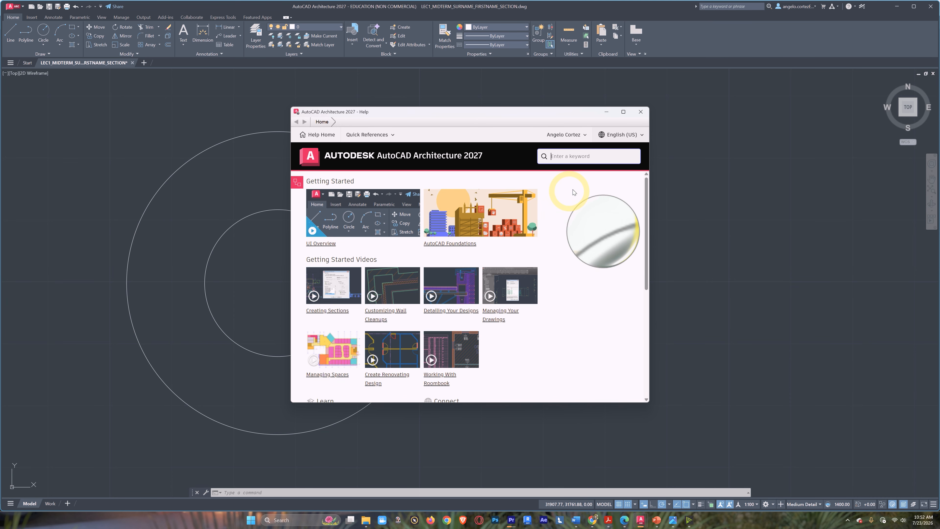
click(641, 113)
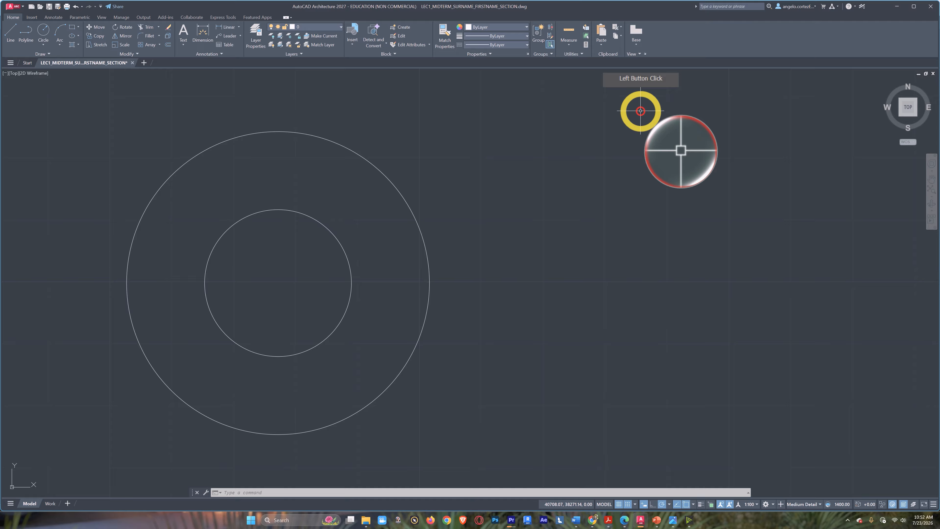
Step: Select the inner circle, reopen Help to view its Quick References list, and close the Help window
click(326, 228)
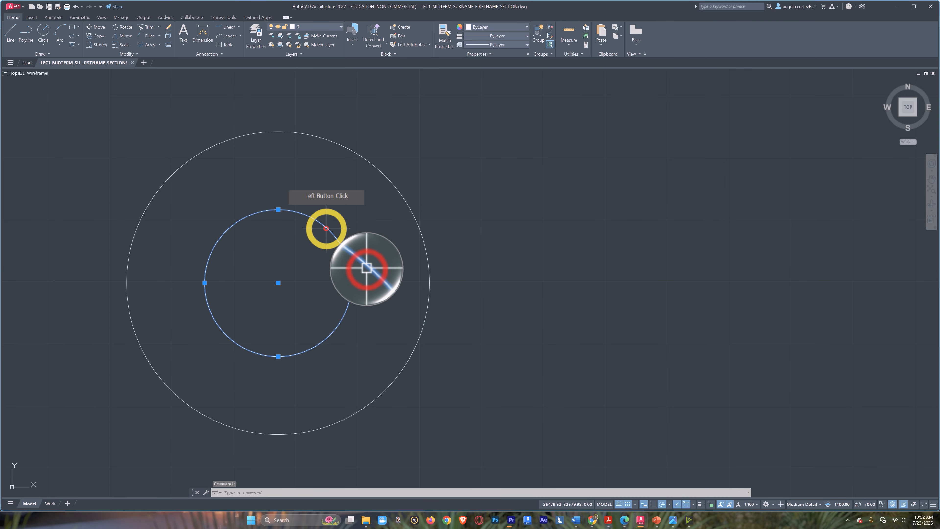
mouse_move(326, 228)
middle_down()
mouse_move(360, 231)
mouse_move(385, 250)
middle_up()
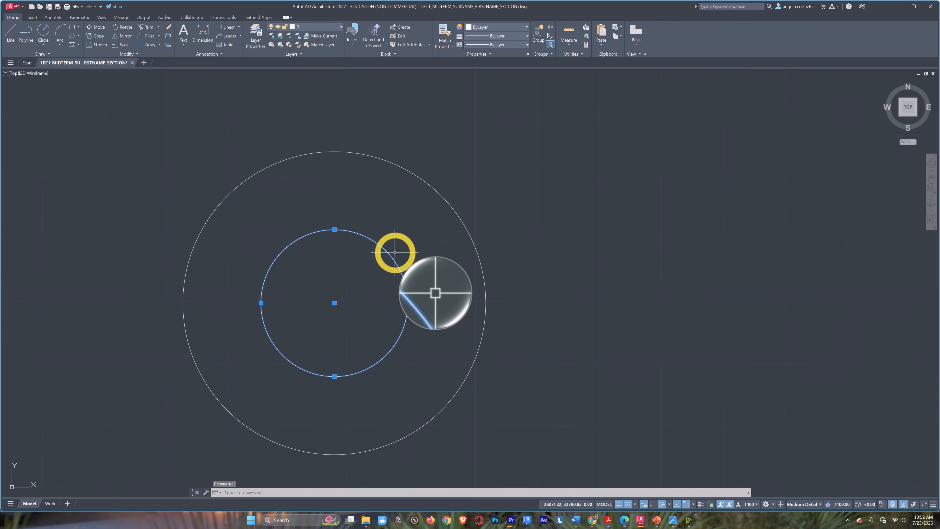
key(F1)
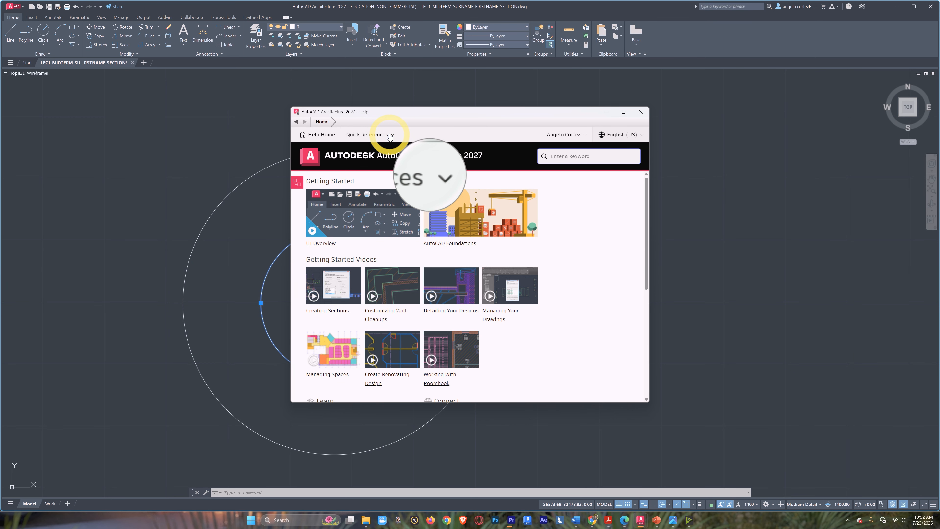
click(388, 135)
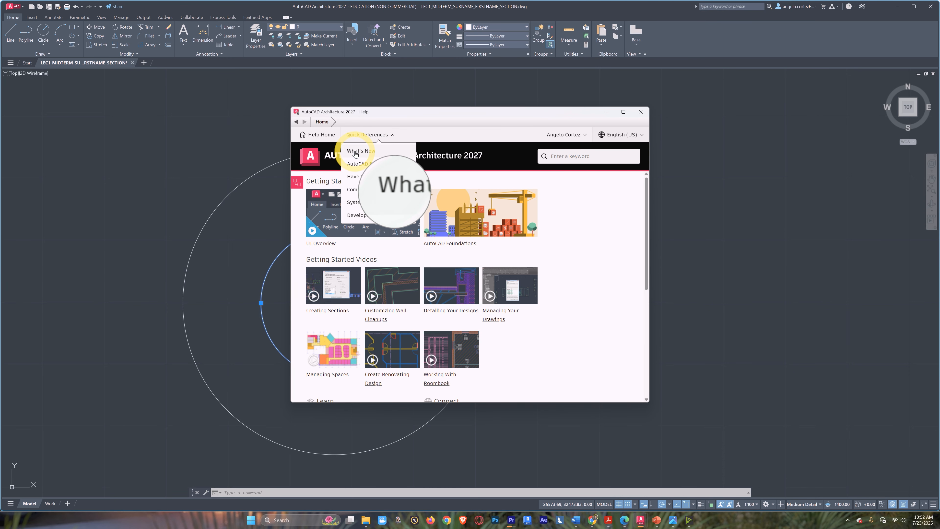
click(640, 112)
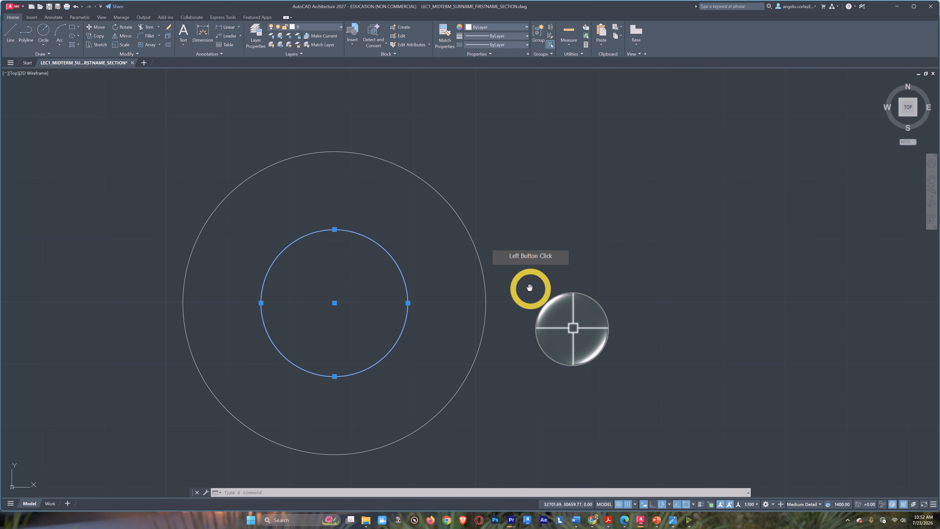
middle_drag(530, 287, 499, 291)
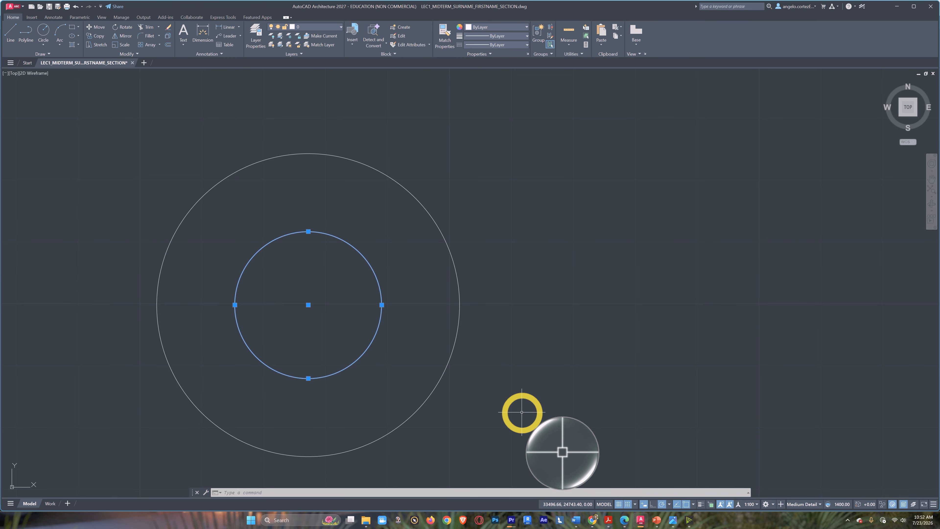
Step: Show the expanded command history, hide it again, and clear the inner circle's selection
key(F1)
key(F2)
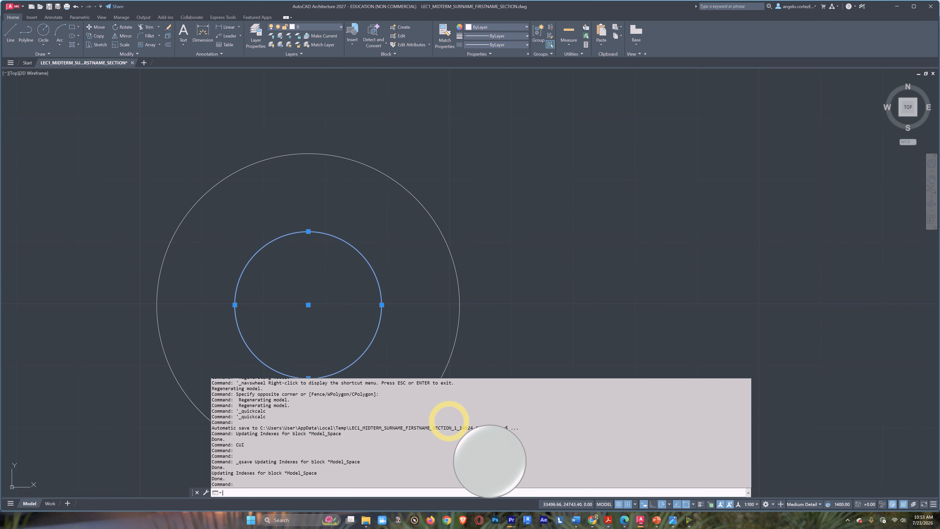
key(F2)
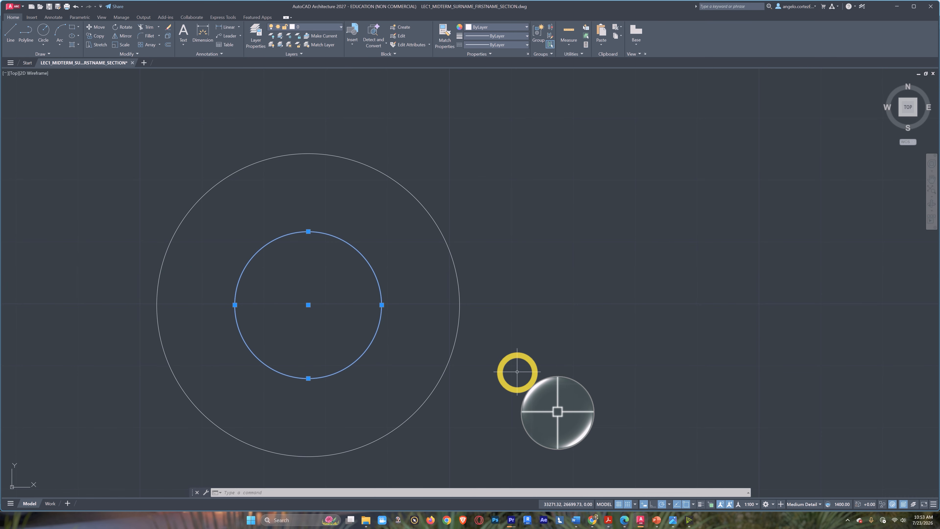
mouse_move(515, 373)
middle_down()
mouse_move(466, 369)
mouse_move(470, 379)
middle_up()
key(Escape)
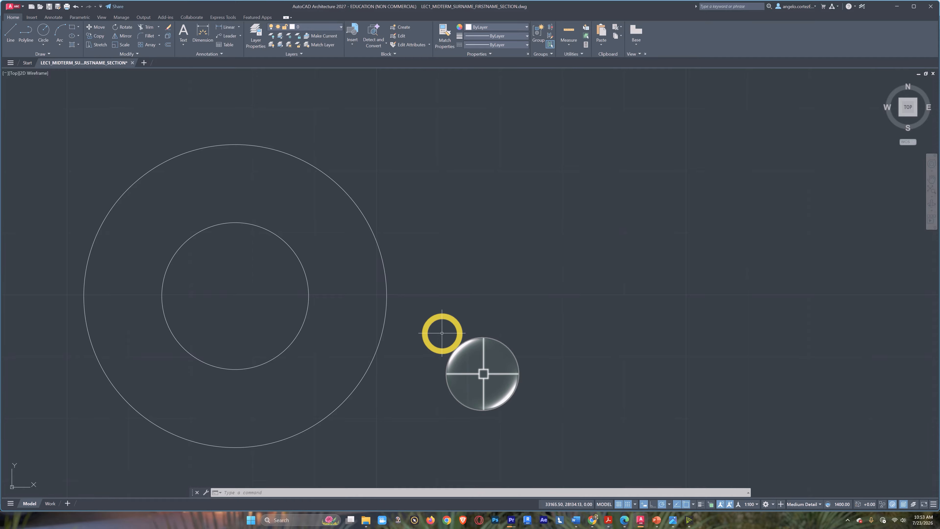
mouse_move(501, 330)
middle_down()
mouse_move(453, 329)
mouse_move(474, 346)
middle_up()
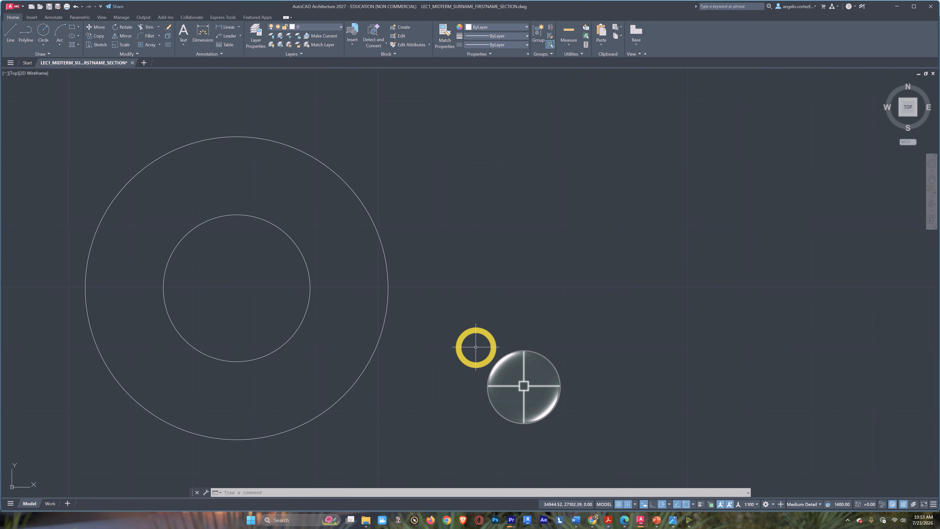
Step: Select the inner circle and turn on the Quadrant object snap
click(309, 300)
middle_drag(360, 329, 466, 321)
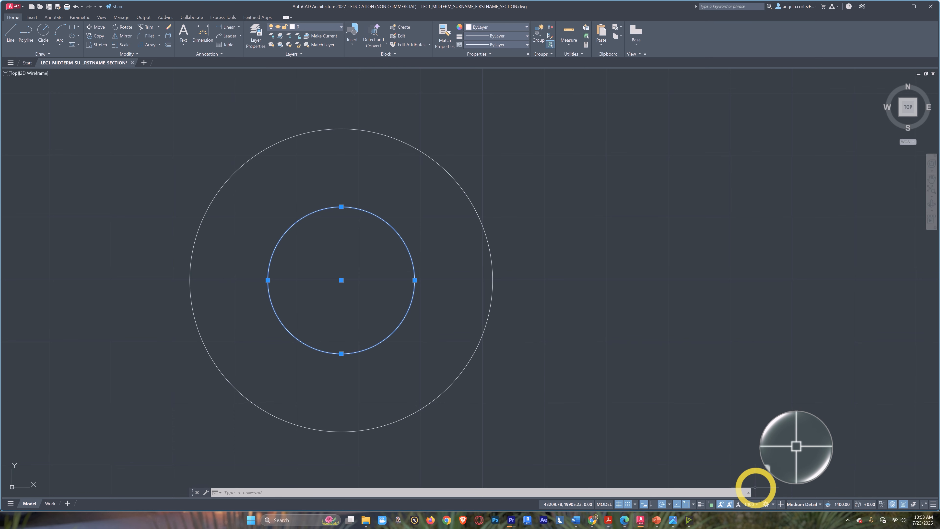
right_click(686, 505)
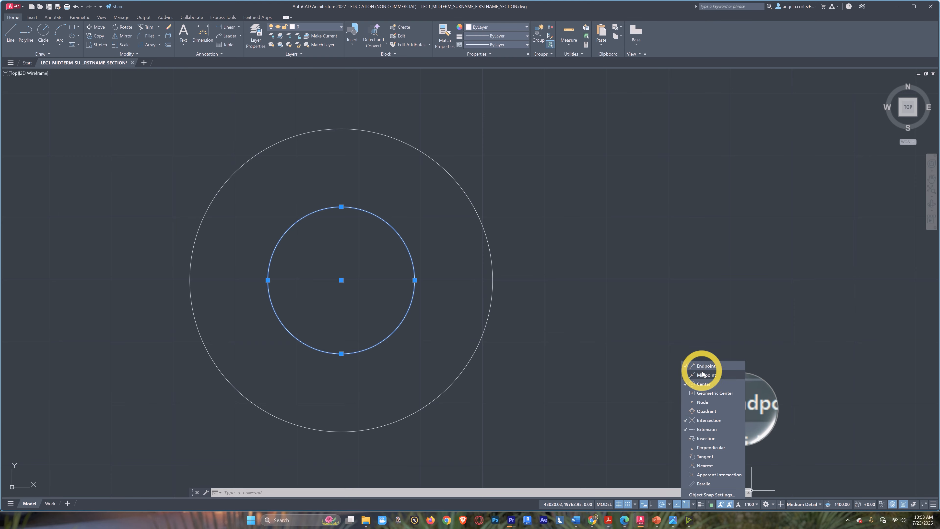
click(698, 410)
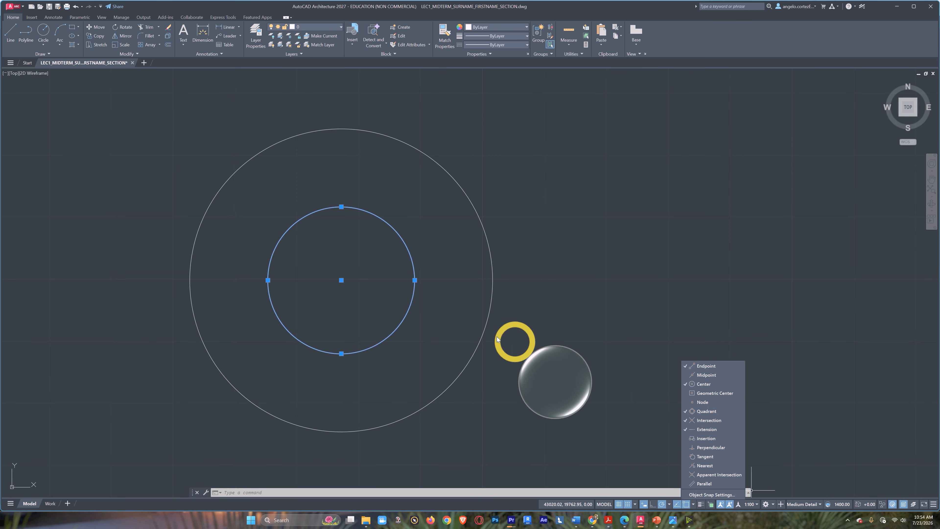
click(477, 368)
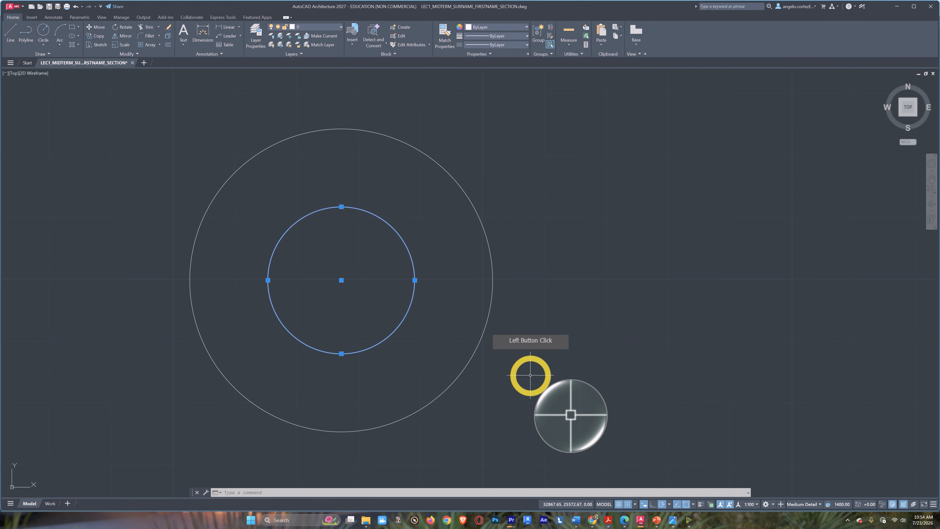
Step: Move the inner circle from its center to the top quadrant of the outer circle
middle_drag(414, 363, 435, 380)
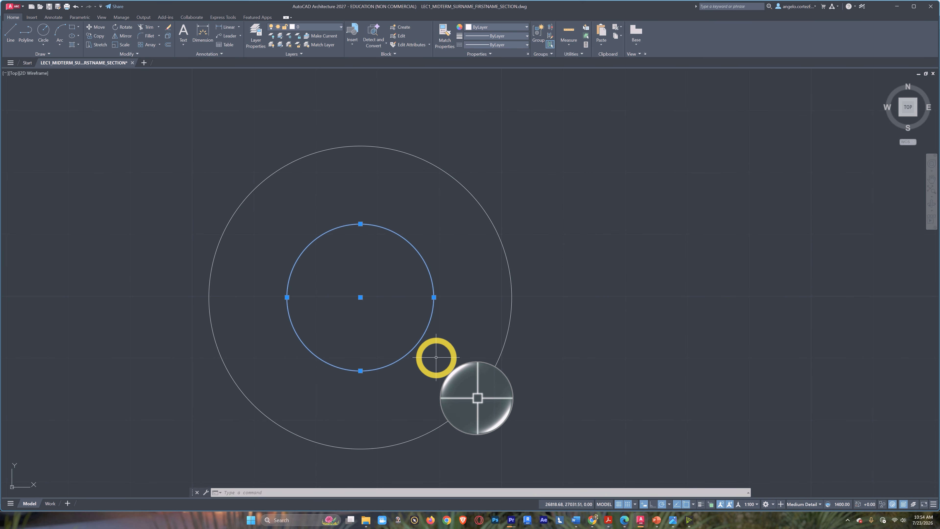
text(m)
key(Return)
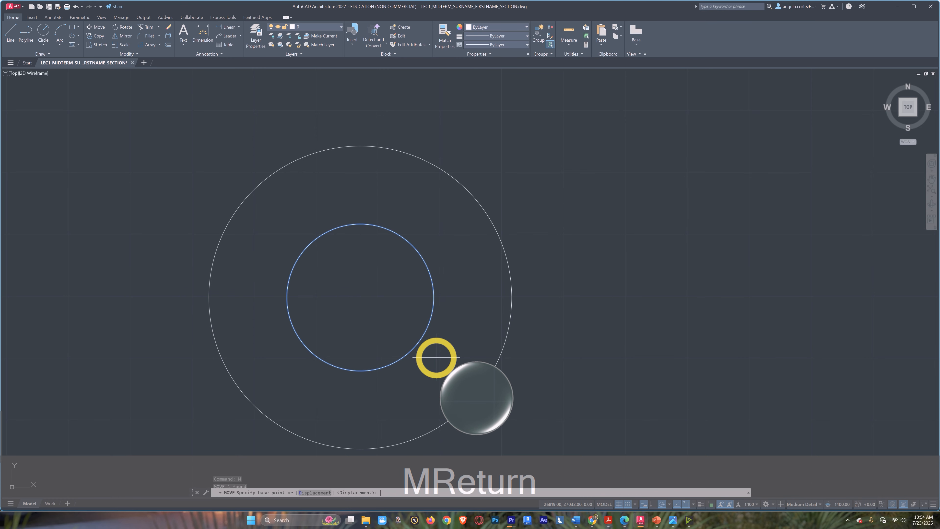
middle_drag(436, 362, 459, 351)
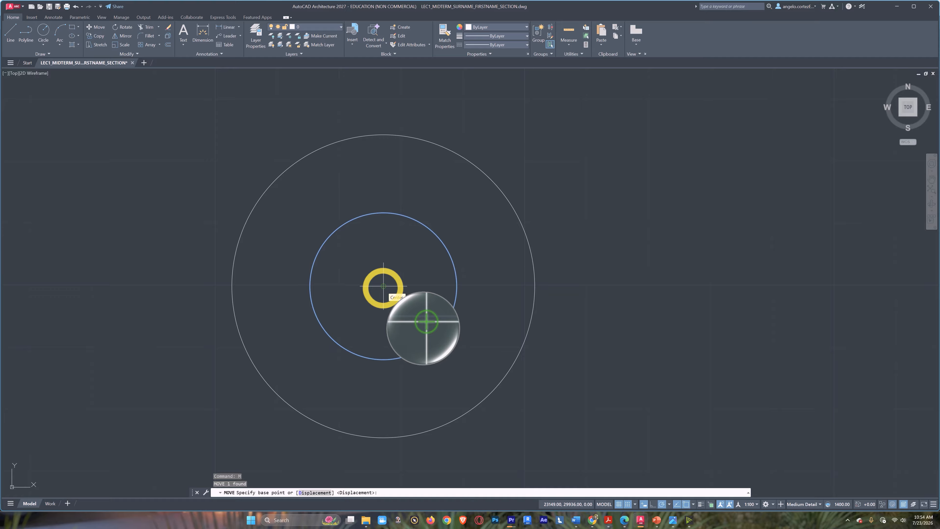
click(383, 285)
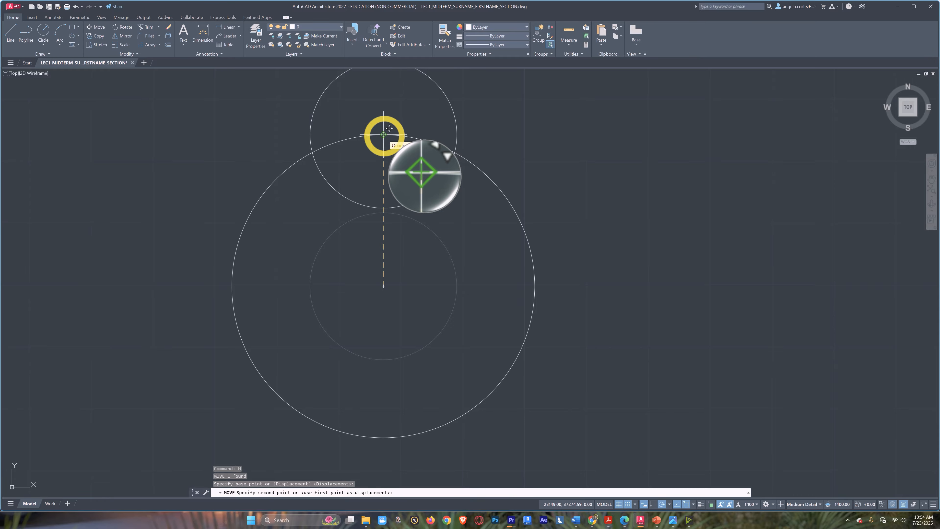
click(384, 134)
middle_drag(435, 281, 455, 345)
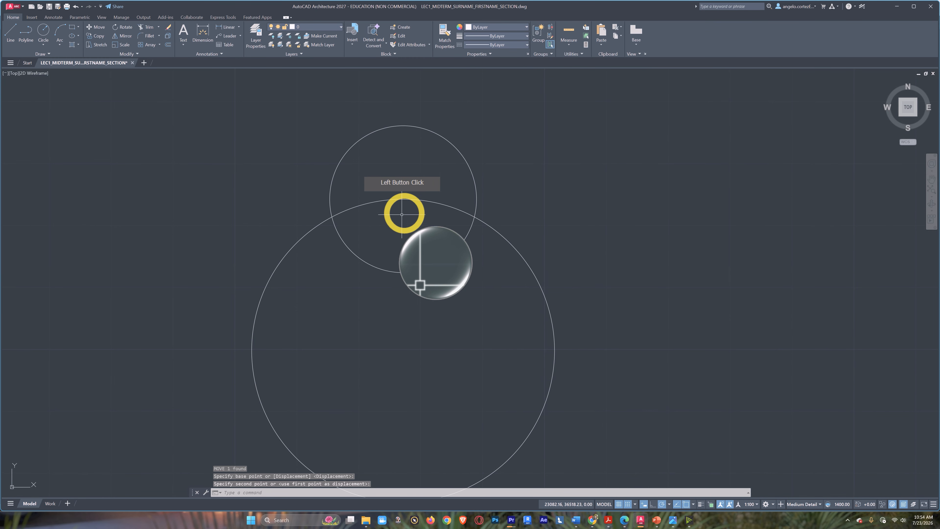
scroll(409, 369, down, 3)
scroll(434, 319, up, 3)
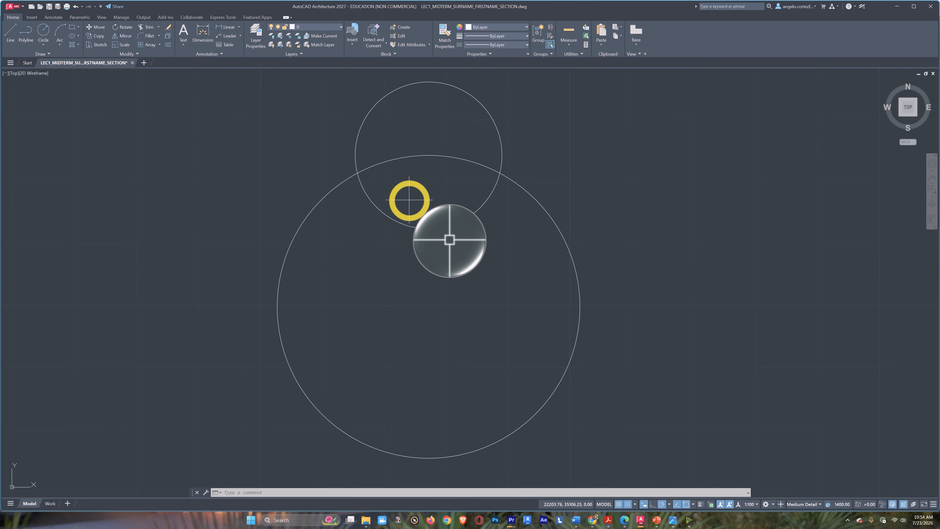
Step: Copy the top small circle from its center to the left, bottom and right quadrants of the outer circle
click(409, 200)
click(378, 244)
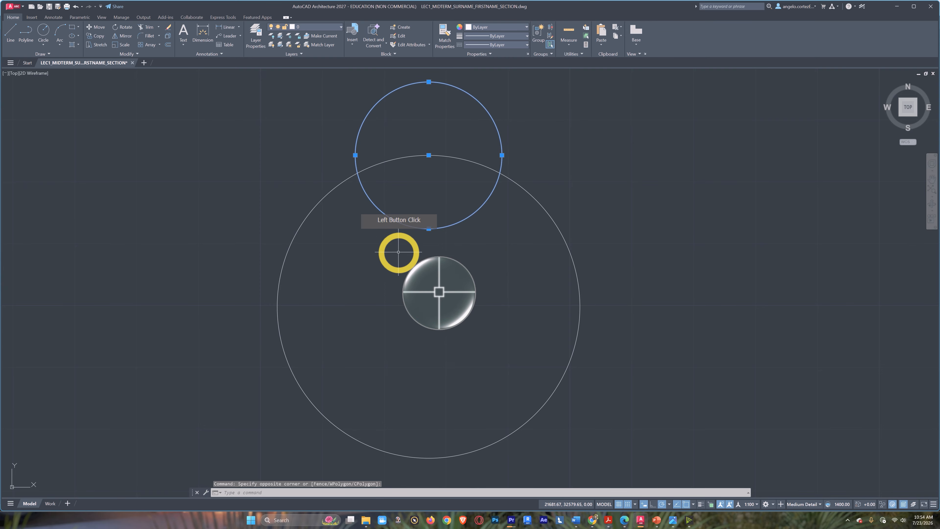
text(co)
key(space)
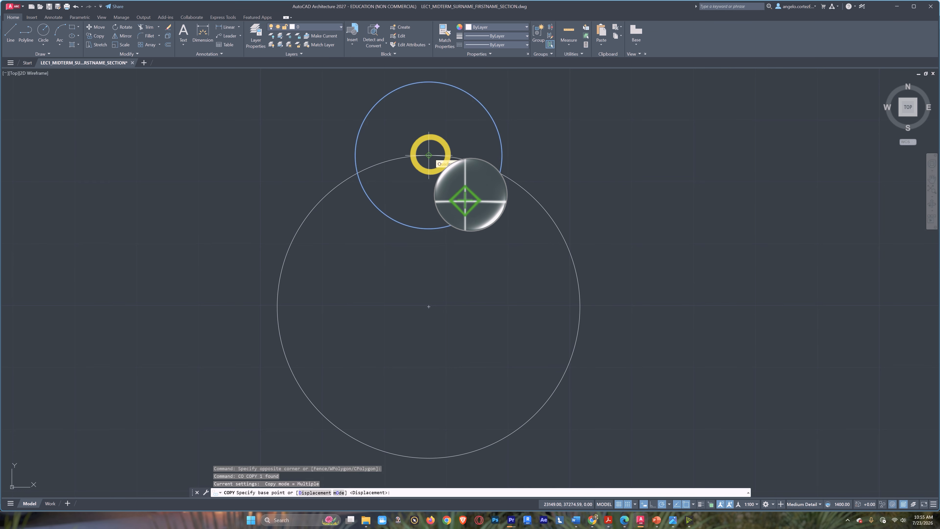
click(429, 155)
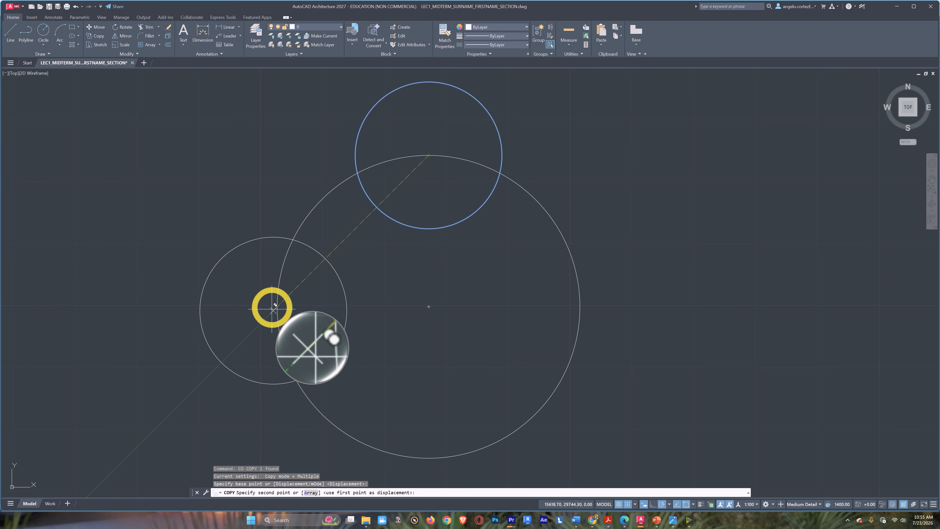
click(277, 307)
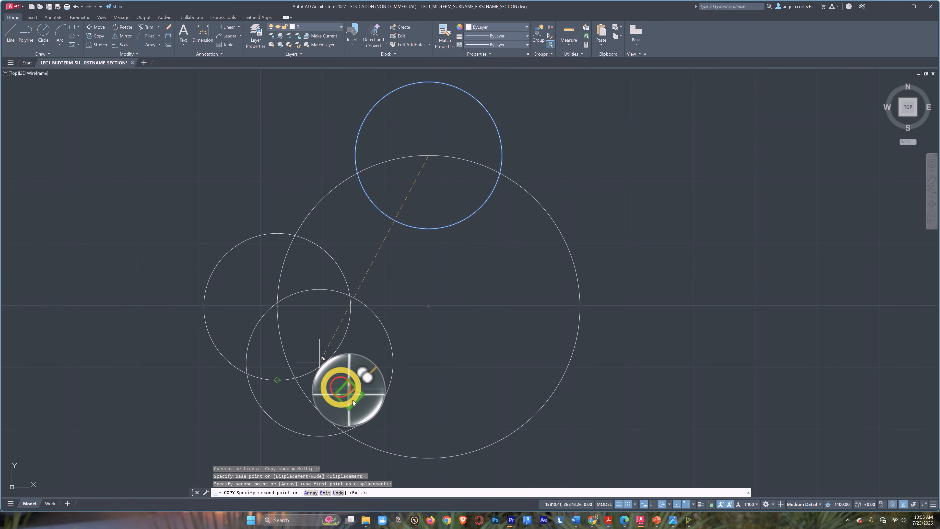
click(428, 458)
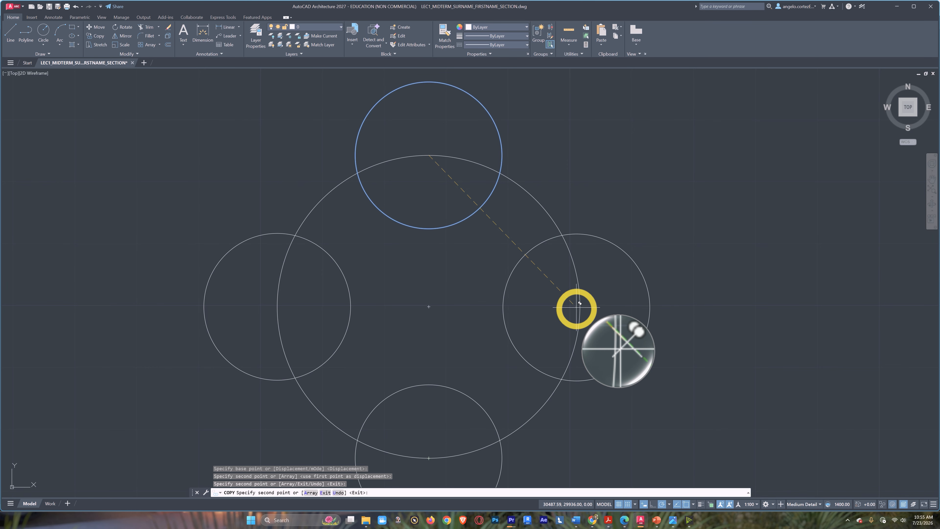
click(576, 306)
scroll(514, 346, down, 5)
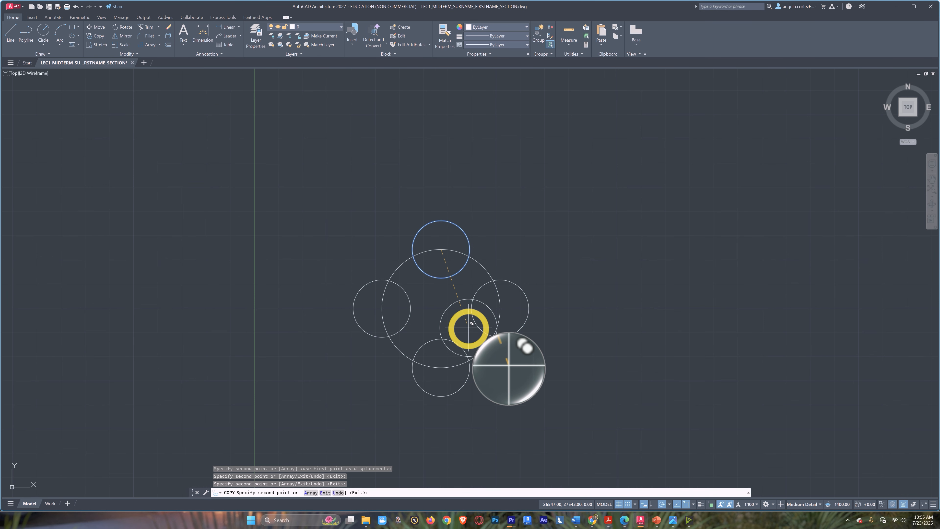
middle_drag(468, 327, 436, 319)
scroll(435, 346, up, 3)
key(Escape)
Step: Delete the small circle on the outer circle's right quadrant
scroll(452, 376, down, 3)
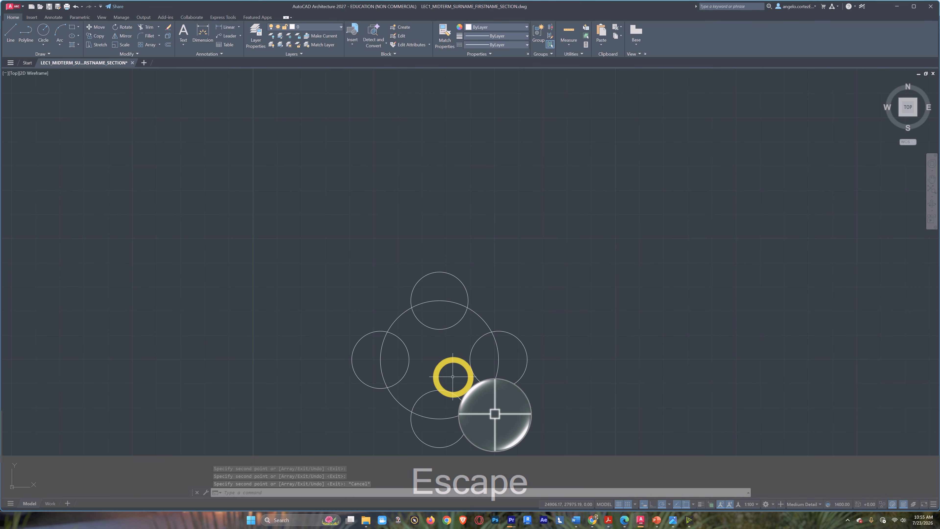
middle_drag(452, 376, 441, 313)
scroll(440, 347, up, 3)
scroll(422, 300, down, 2)
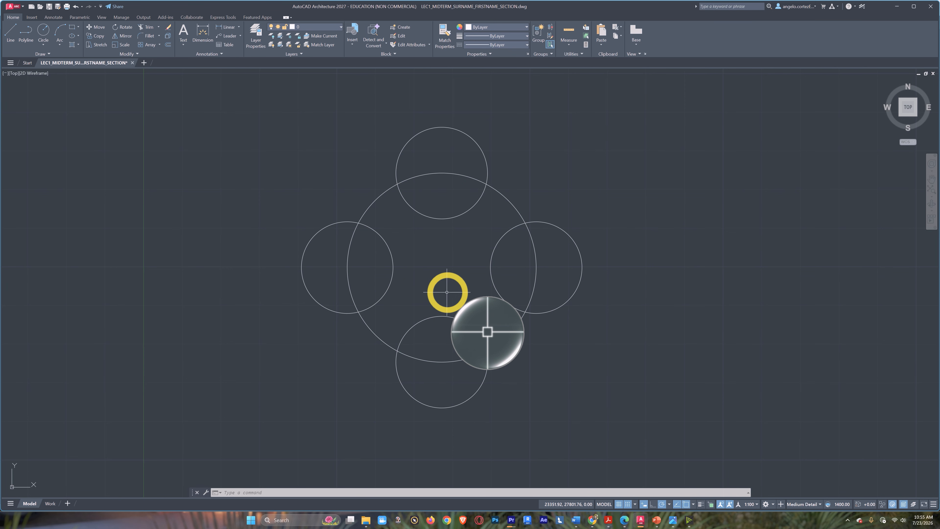
middle_drag(447, 292, 417, 307)
scroll(414, 256, up, 2)
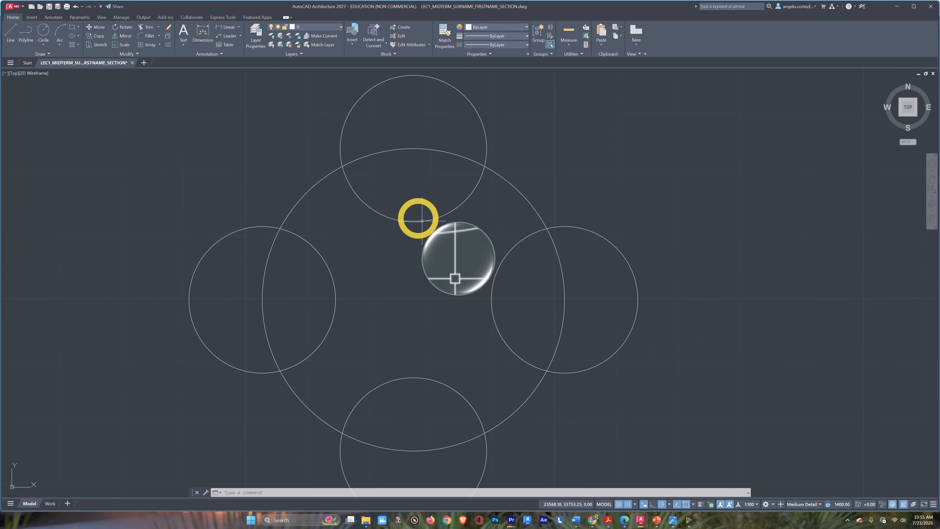
scroll(444, 288, down, 2)
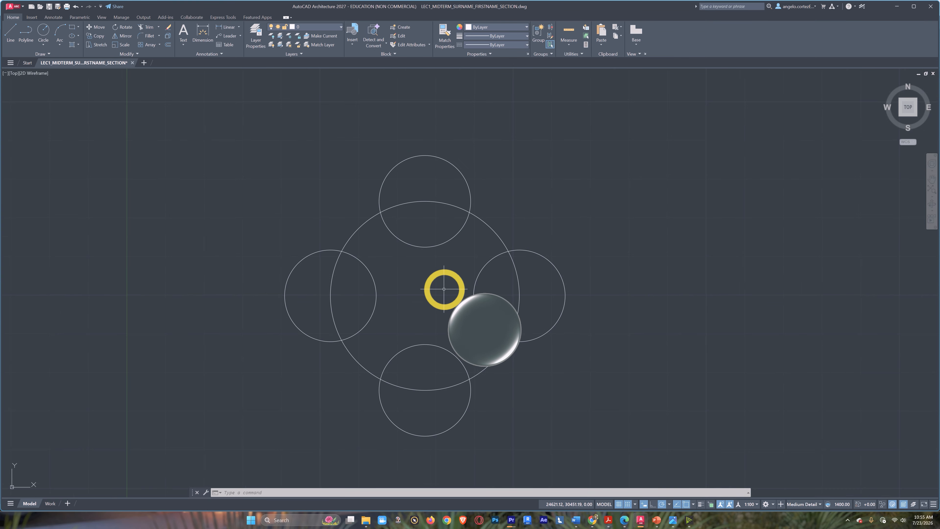
middle_drag(482, 311, 369, 320)
middle_drag(541, 326, 533, 328)
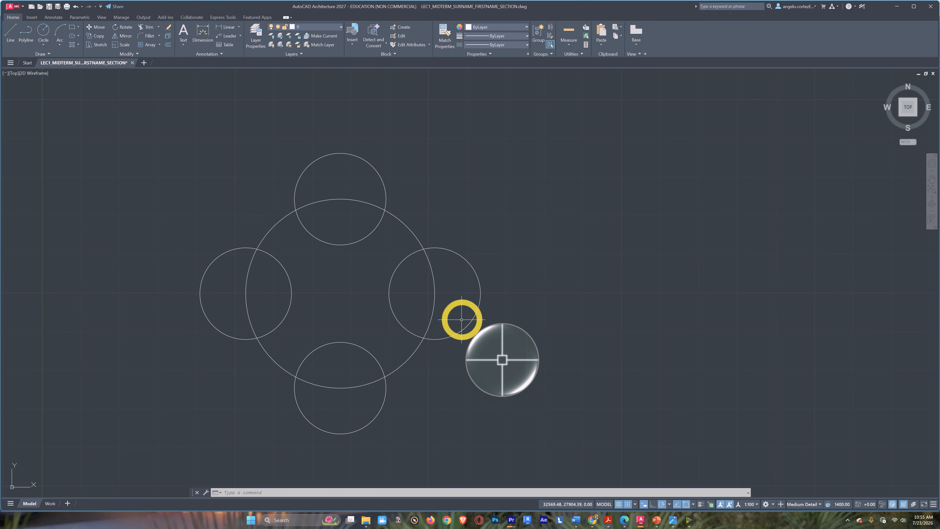
click(450, 348)
key(Delete)
Step: Turn off object snap and copy the bottom small circle from its center to the outer circle's right edge, placing it by eye
click(373, 420)
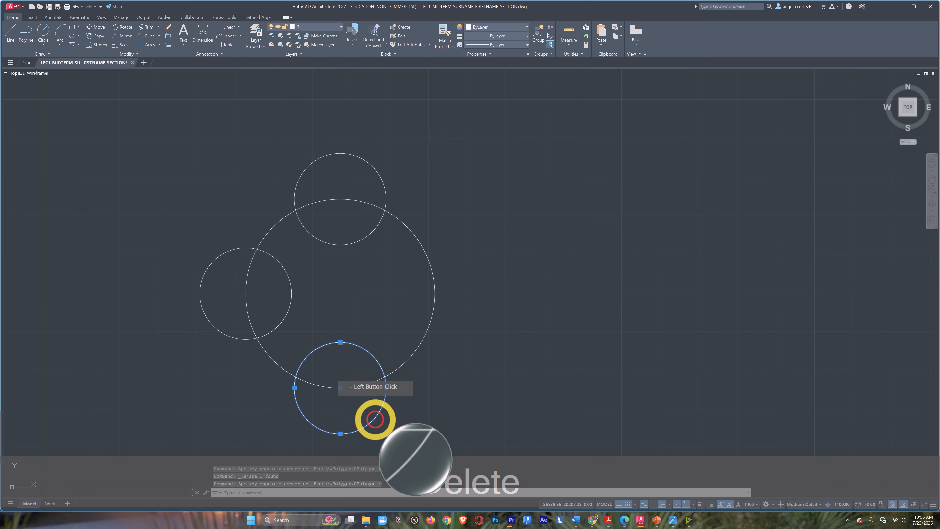
middle_drag(384, 413, 442, 398)
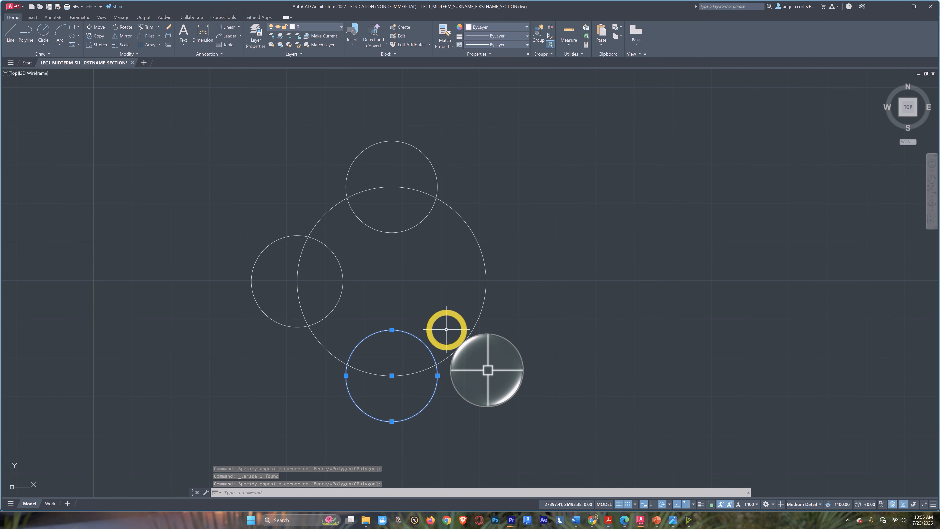
key(F3)
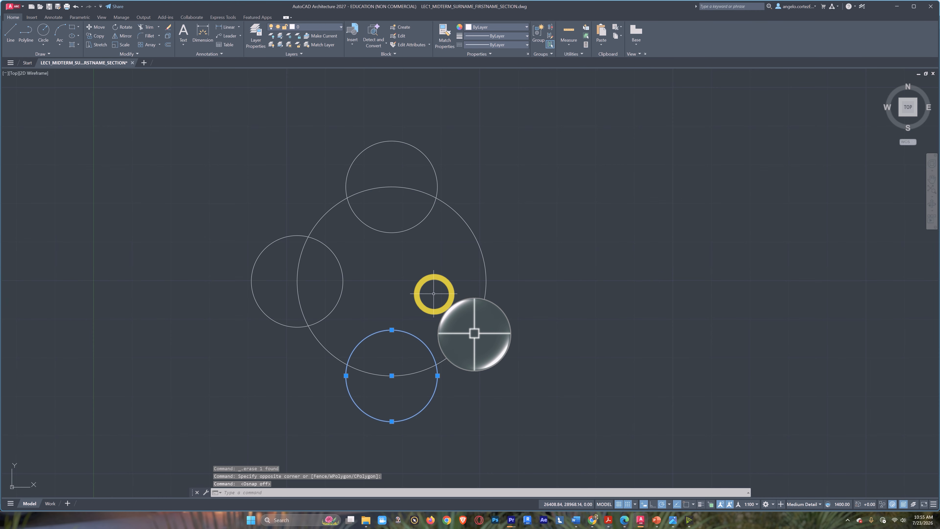
text(co)
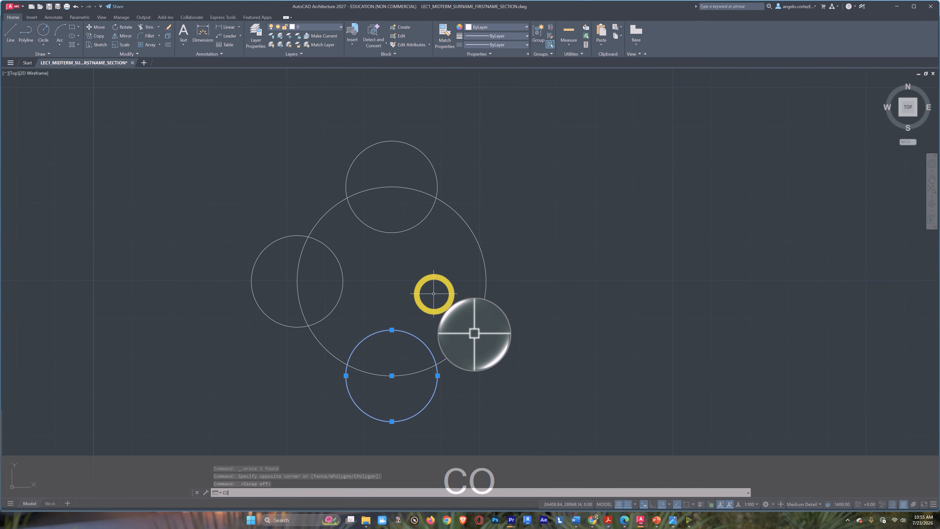
key(space)
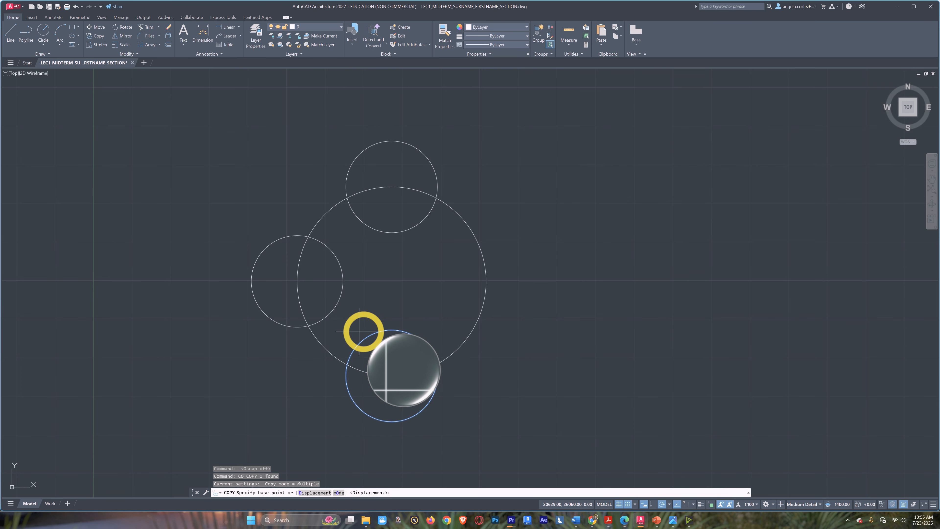
mouse_move(433, 400)
middle_down()
mouse_move(455, 392)
mouse_move(430, 374)
mouse_move(434, 401)
middle_up()
scroll(425, 380, up, 2)
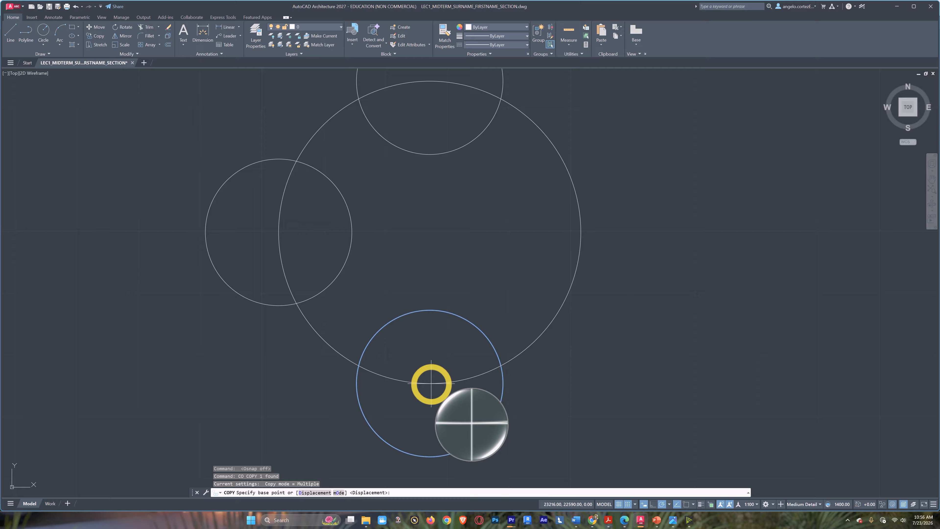
middle_drag(514, 298, 428, 363)
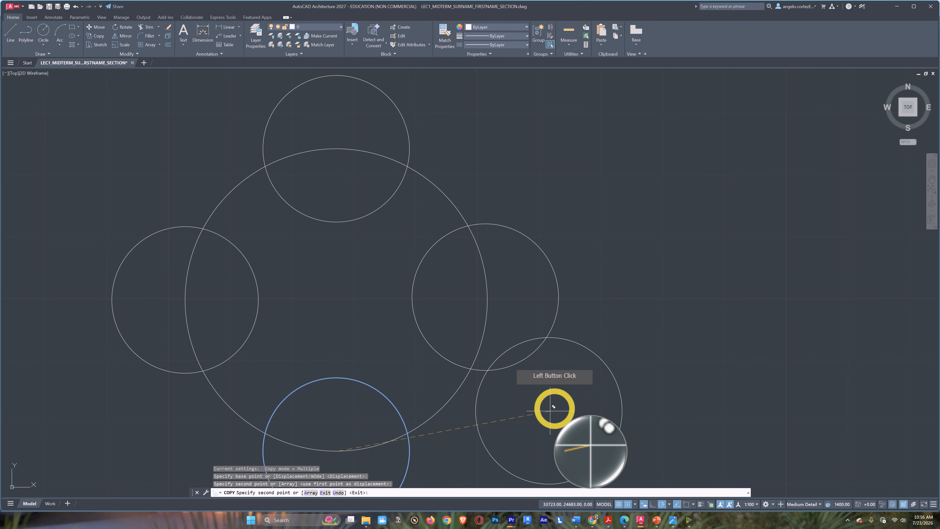
key(Escape)
Step: Draw a vertical line in the empty area to the right of the circles
scroll(493, 378, up, 3)
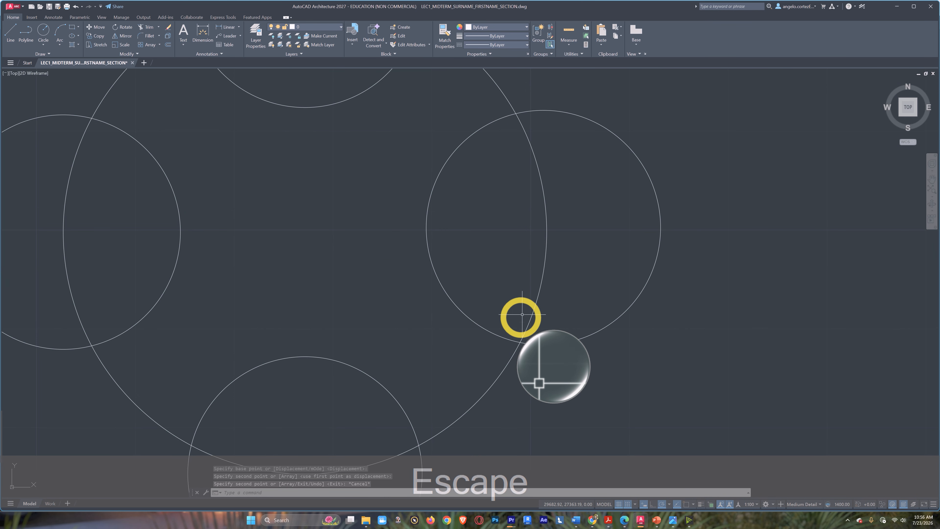
scroll(513, 402, down, 5)
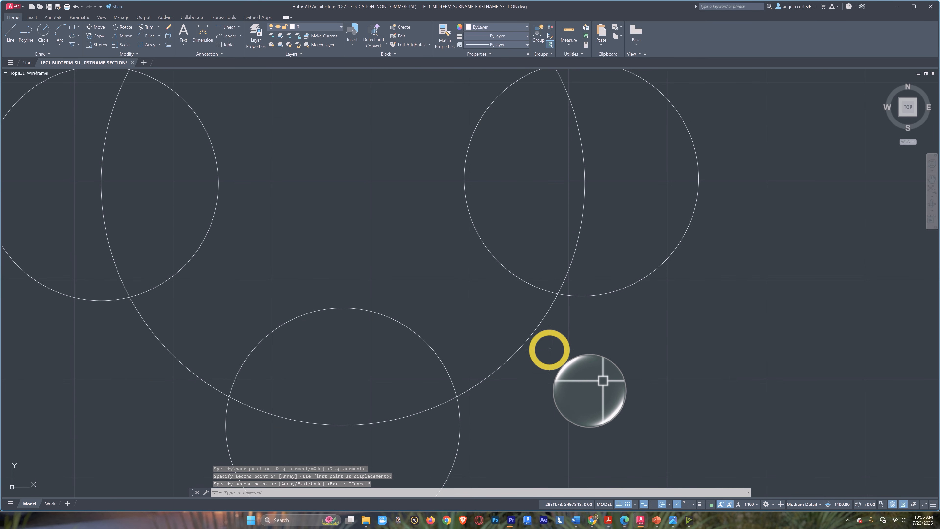
scroll(529, 274, up, 2)
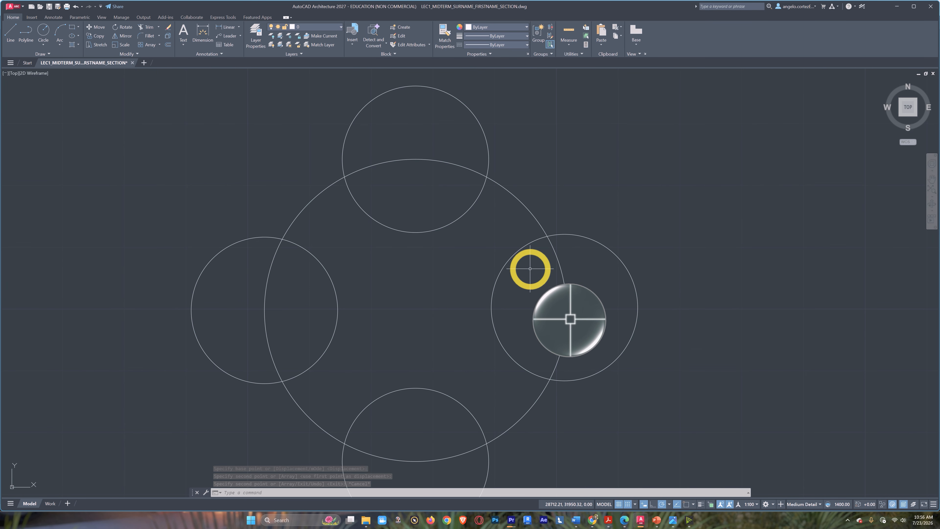
middle_drag(448, 357, 432, 354)
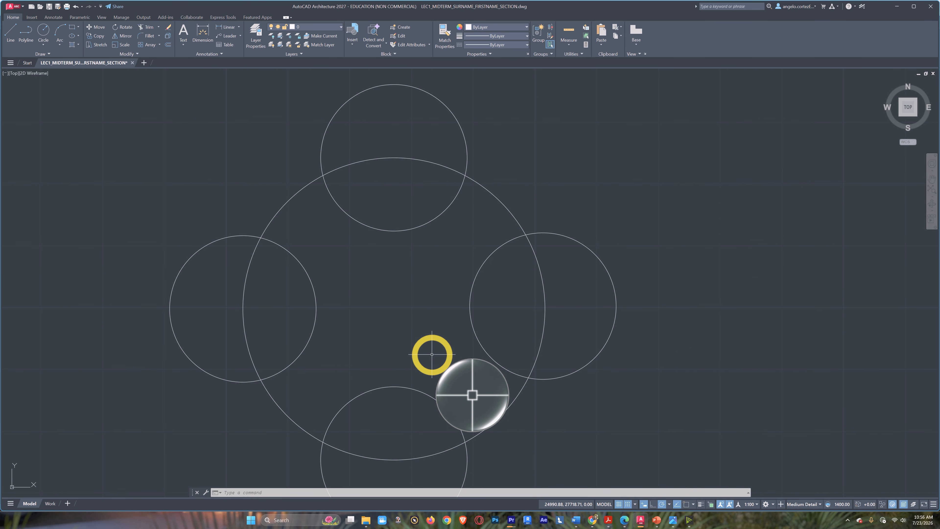
middle_drag(547, 352, 339, 357)
text(l)
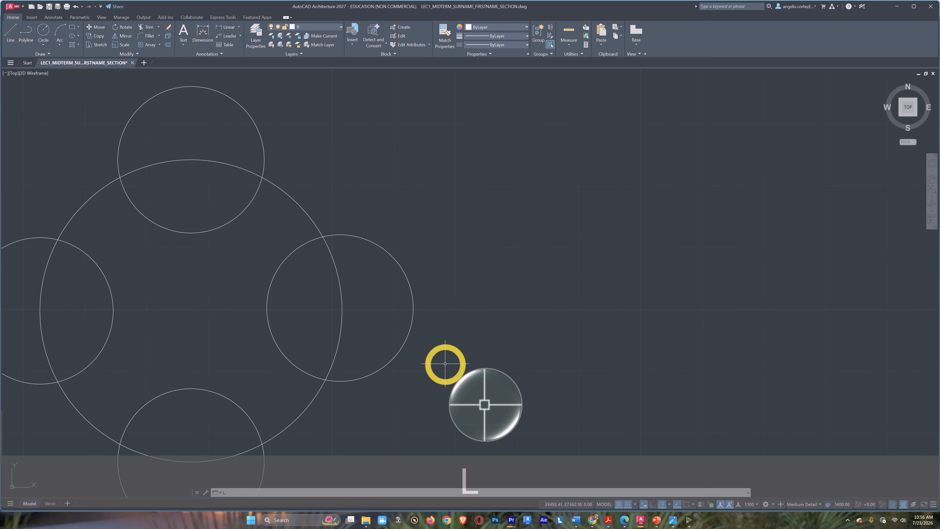
key(space)
scroll(454, 351, down, 4)
middle_drag(455, 346, 439, 339)
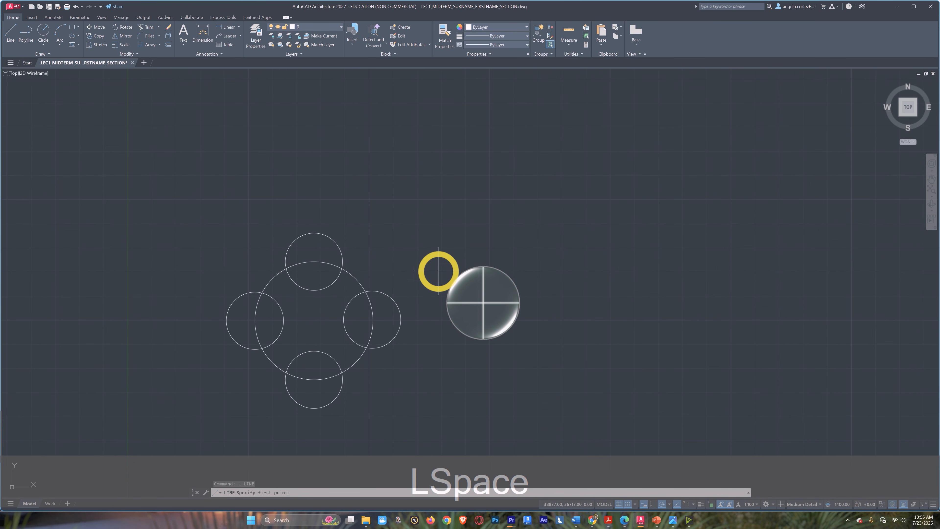
click(429, 282)
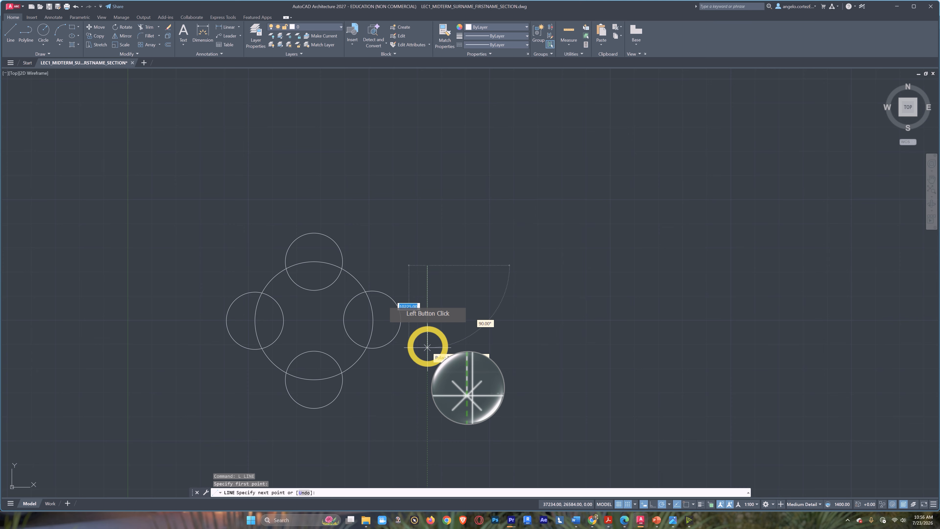
scroll(459, 347, up, 4)
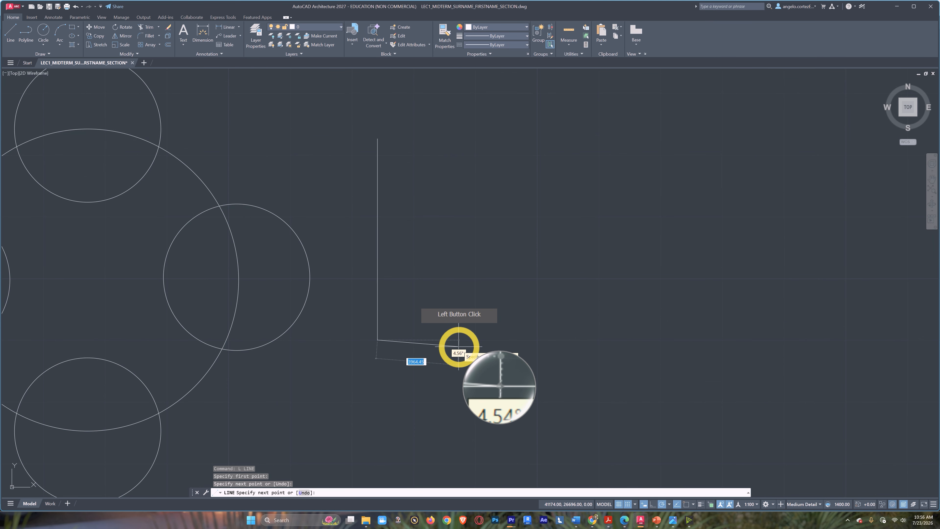
key(Escape)
Step: Draw a horizontal line about 6000 units long to the right from the vertical line's lower end, placing its start by eye
key(space)
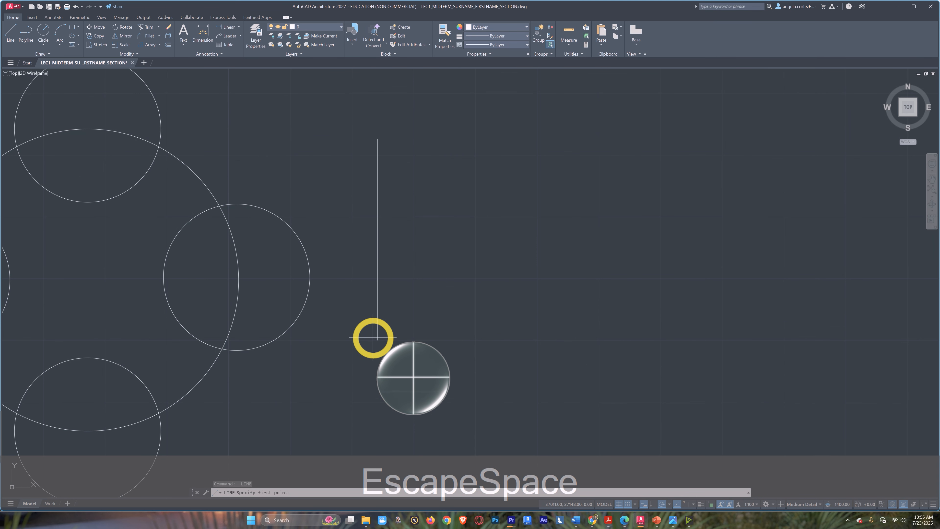
scroll(373, 337, up, 3)
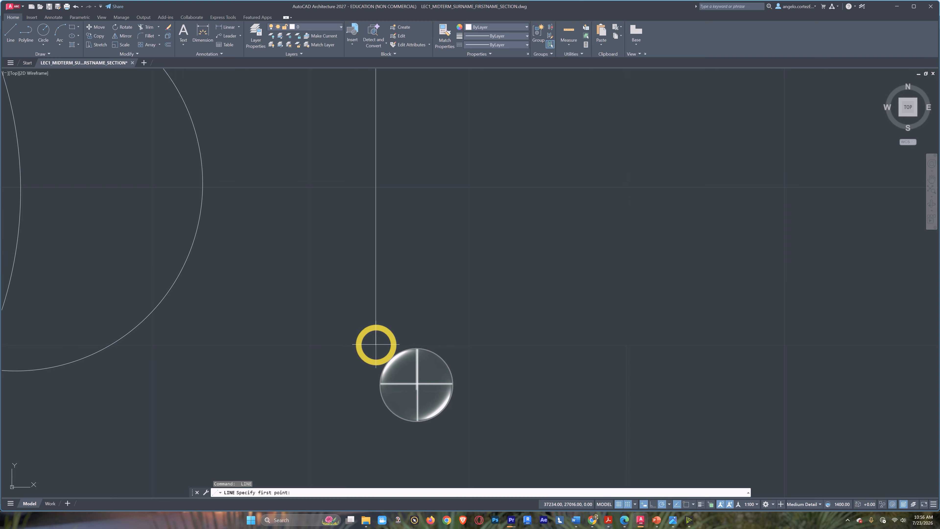
click(375, 344)
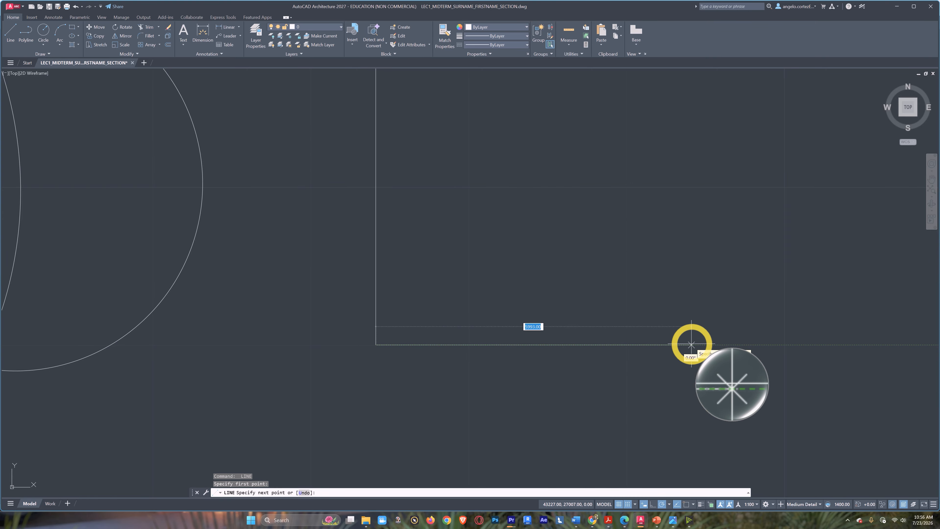
click(694, 343)
key(Escape)
key(Escape)
Step: Examine the corner between the vertical and horizontal lines closely to check whether their ends meet
scroll(332, 363, down, 5)
middle_drag(332, 363, 392, 357)
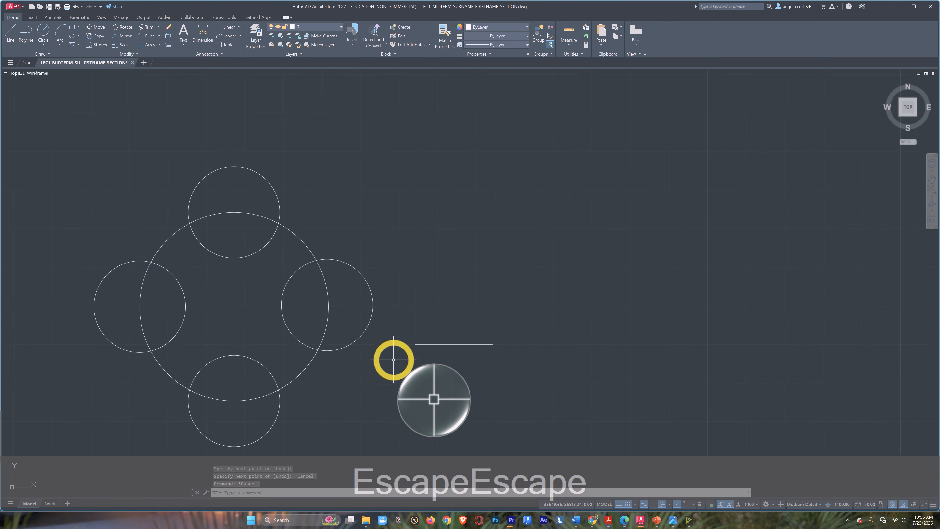
scroll(405, 336, up, 2)
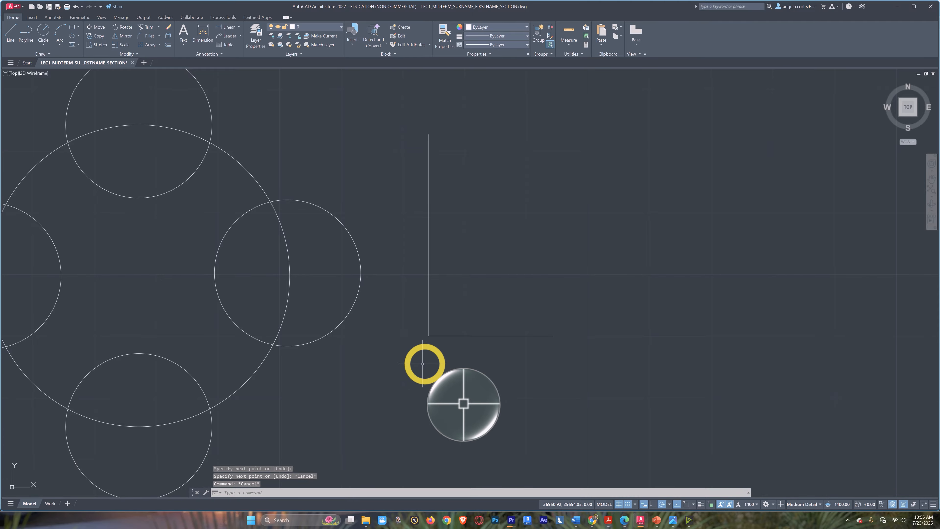
scroll(426, 345, up, 4)
scroll(418, 348, up, 6)
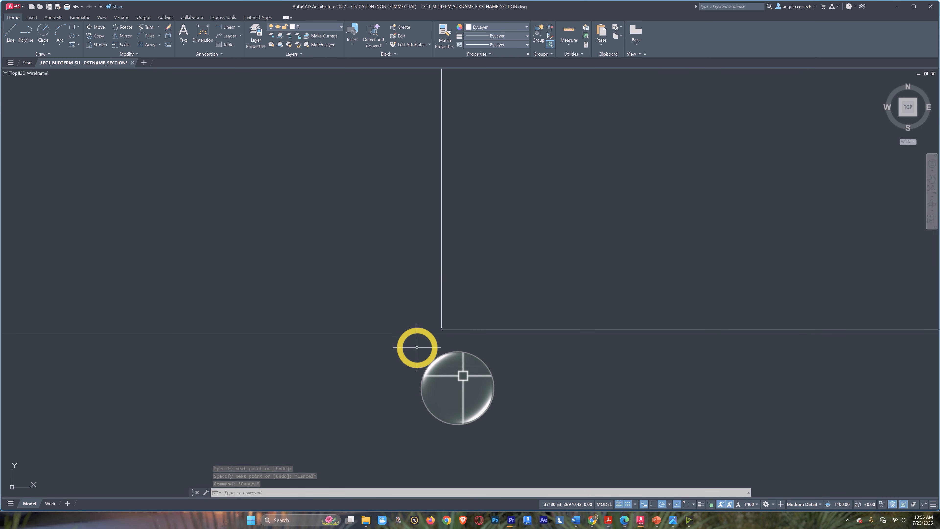
scroll(454, 310, up, 3)
scroll(500, 300, up, 3)
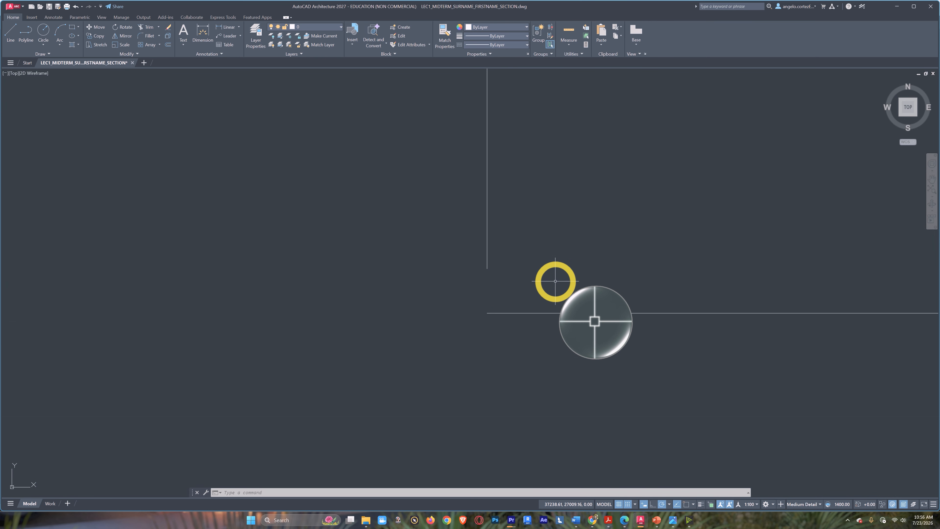
middle_drag(554, 279, 478, 321)
scroll(479, 320, up, 2)
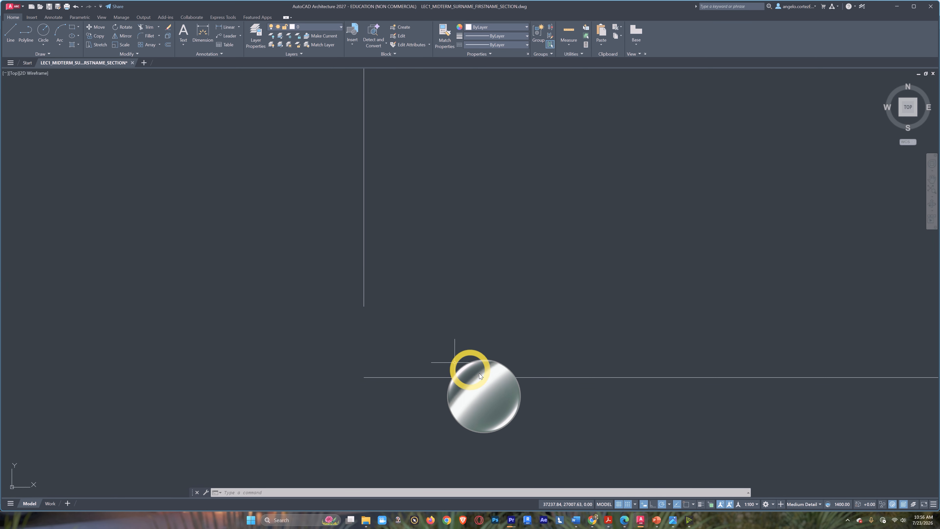
scroll(504, 367, down, 8)
scroll(566, 349, up, 1)
scroll(518, 363, up, 5)
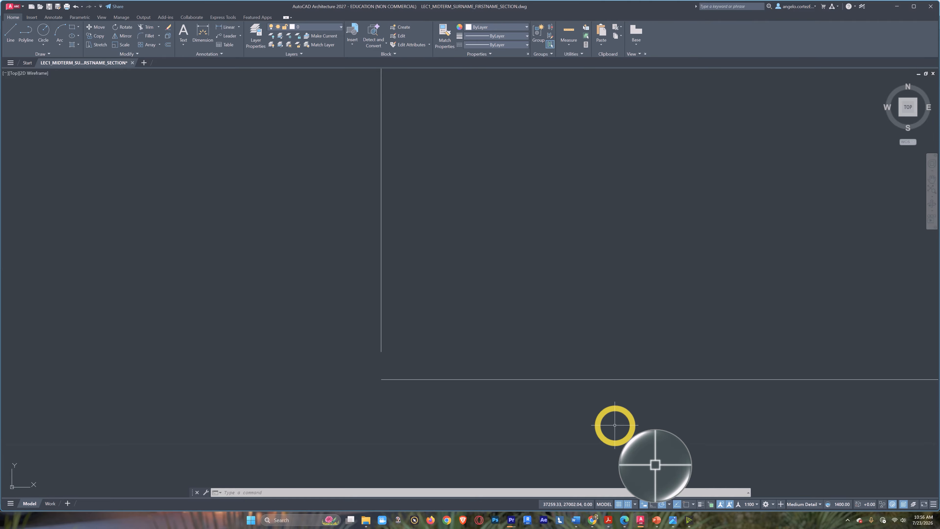
Step: Turn object snap on and review the list of available snap modes
key(F3)
click(687, 504)
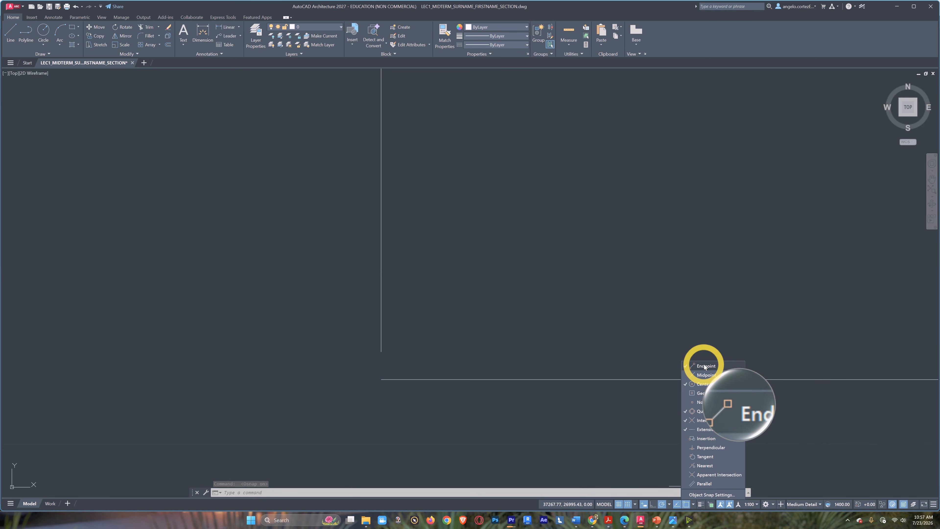
click(461, 348)
Step: Move the horizontal line by its left endpoint onto the vertical line's lower endpoint
click(477, 342)
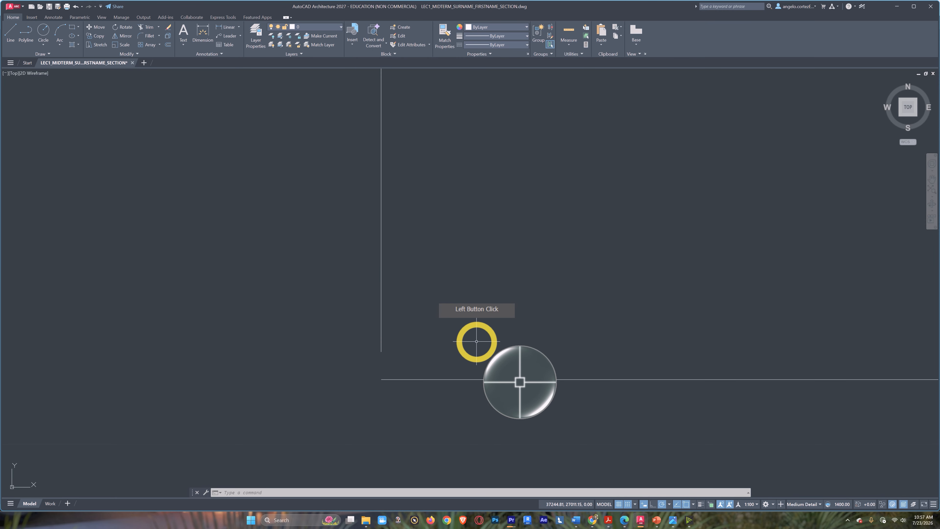
click(429, 404)
text(m)
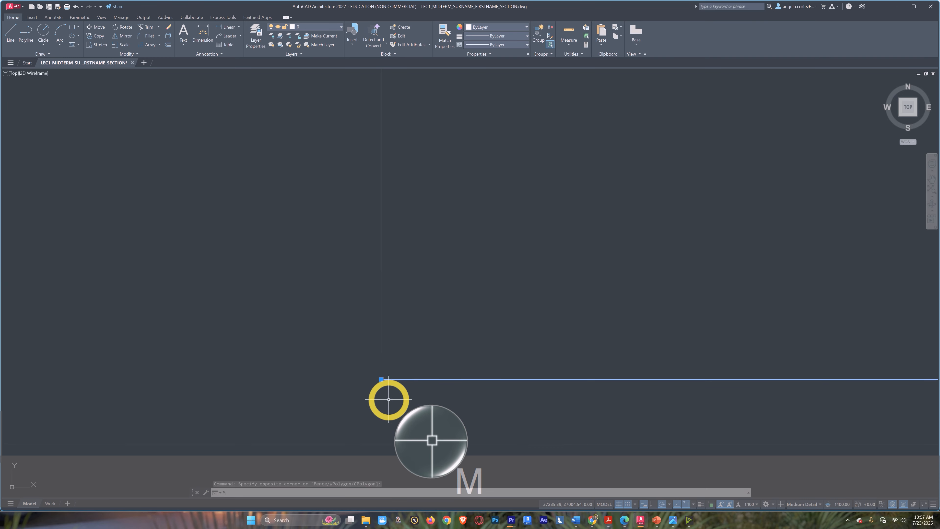
key(space)
click(380, 379)
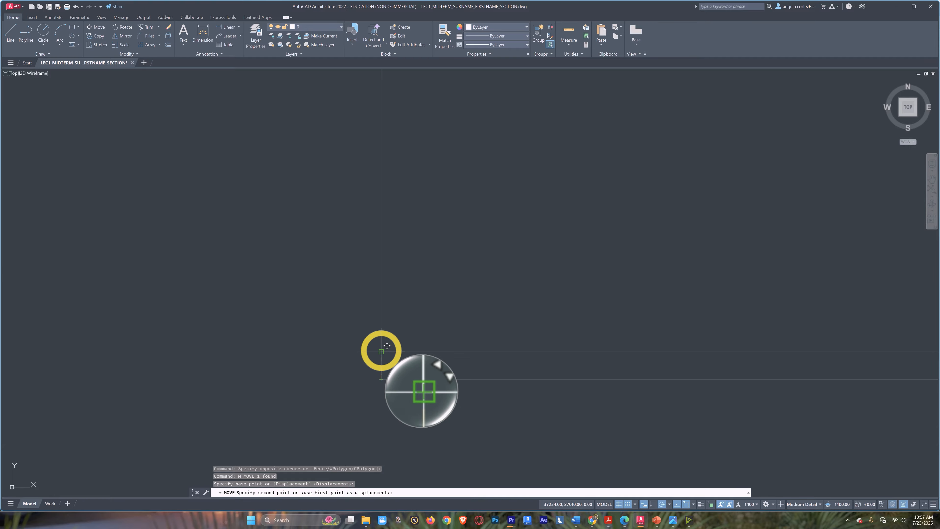
click(381, 351)
scroll(529, 355, down, 10)
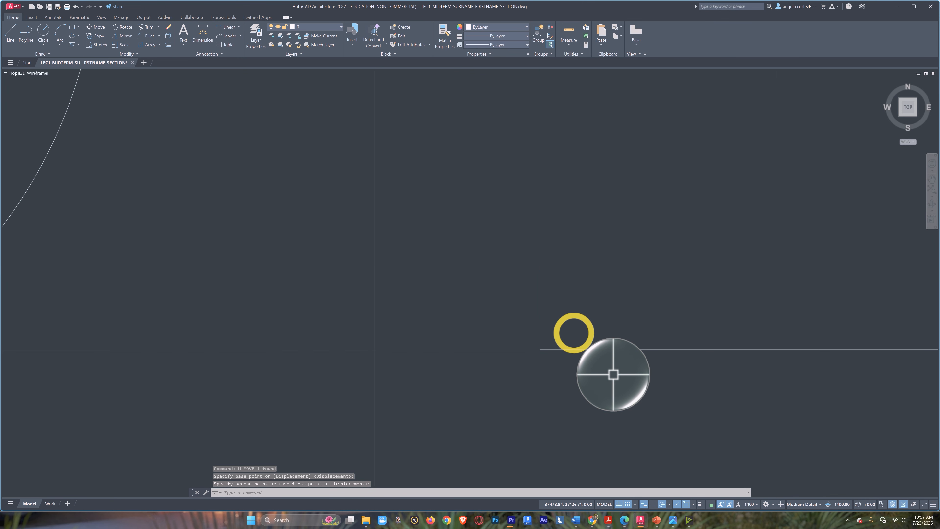
scroll(640, 346, up, 3)
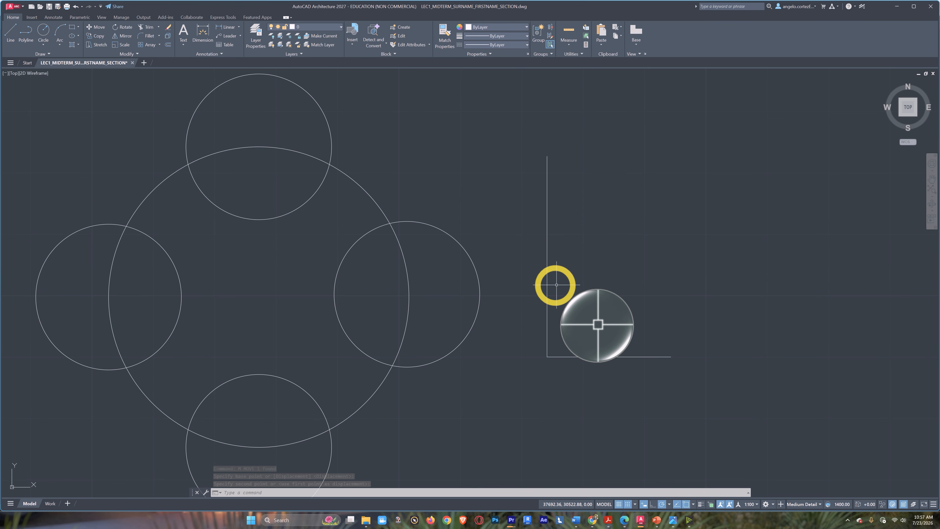
Step: Select the horizontal line and enable the Midpoint object snap mode
middle_drag(591, 308, 539, 324)
click(558, 363)
click(543, 387)
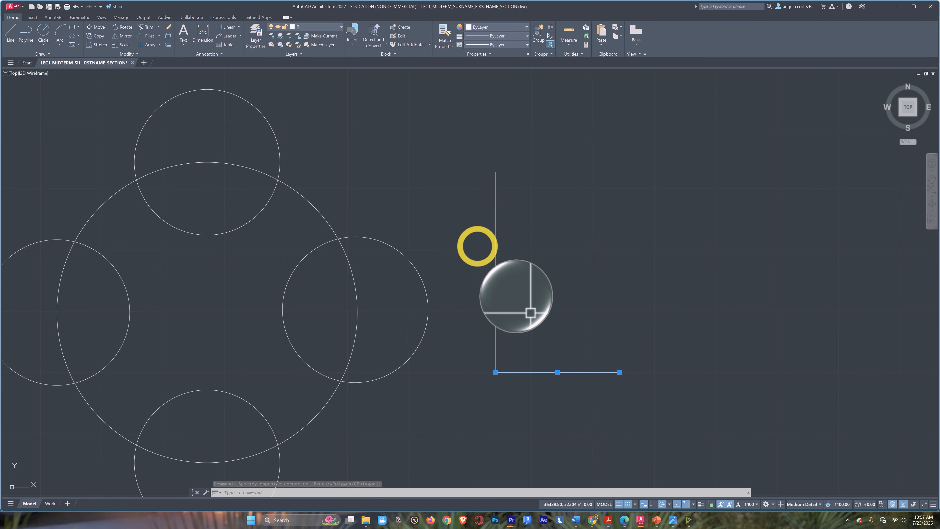
middle_drag(529, 289, 478, 310)
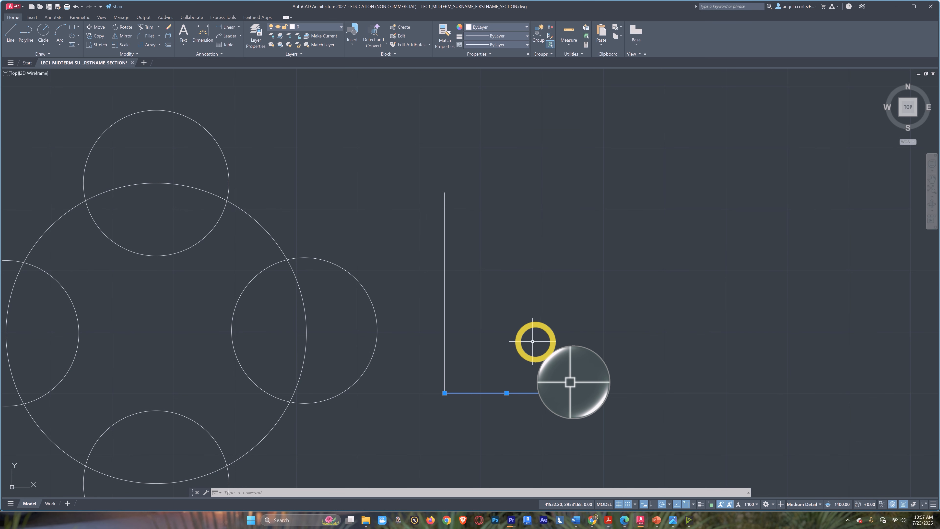
right_click(686, 502)
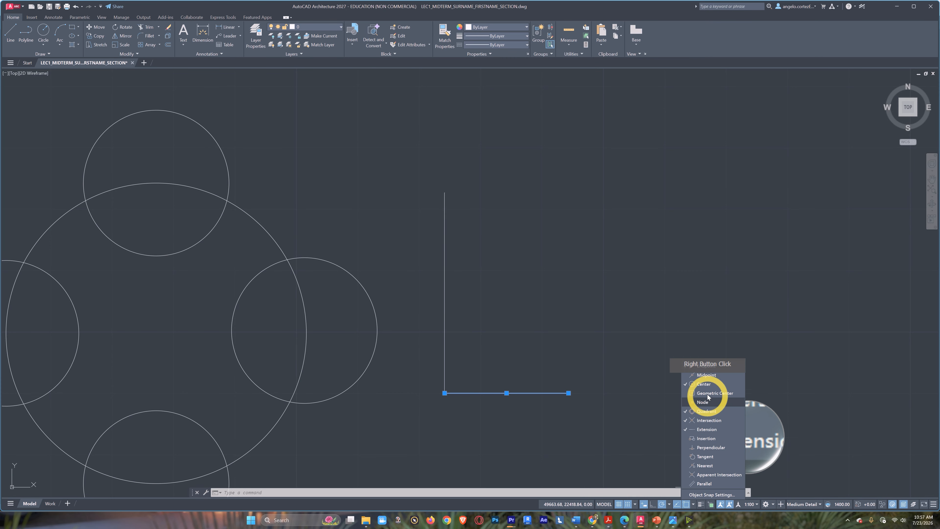
click(706, 375)
Step: Move the selected horizontal line by its left endpoint onto the vertical line's midpoint
text(M)
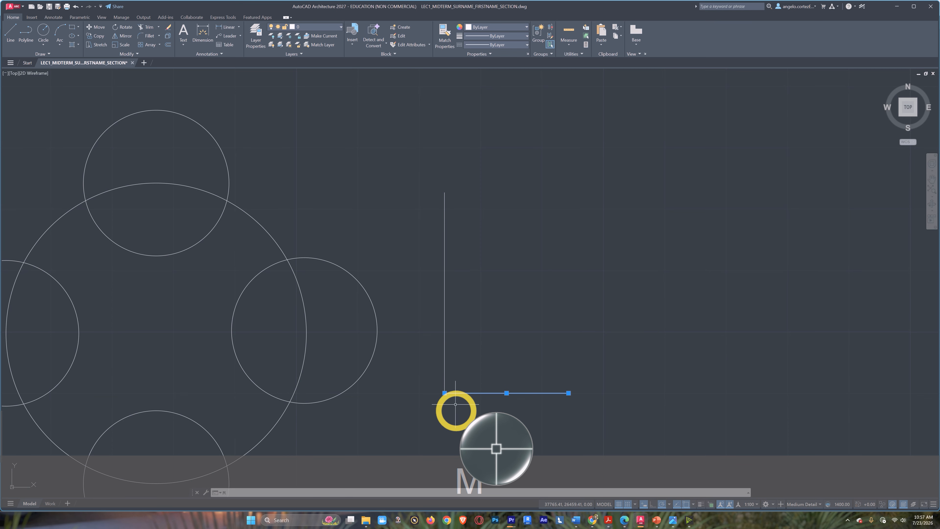
key(space)
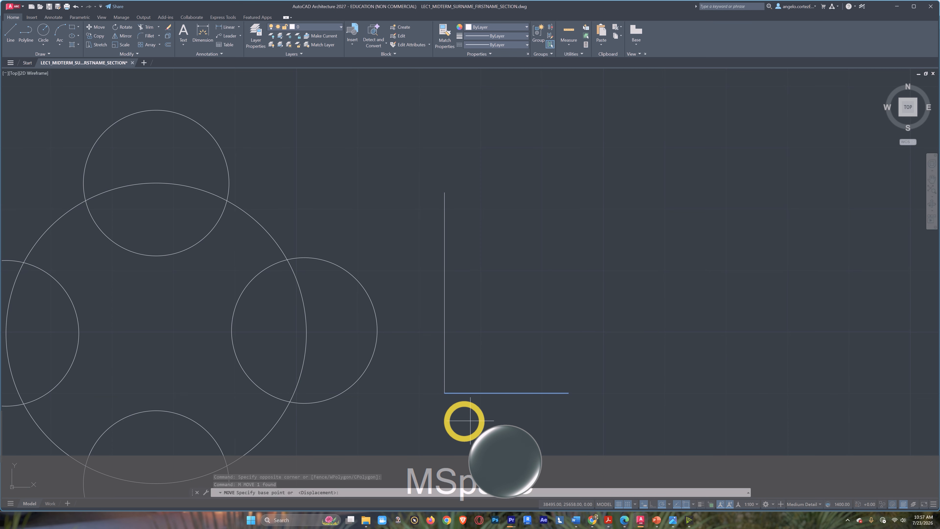
click(444, 392)
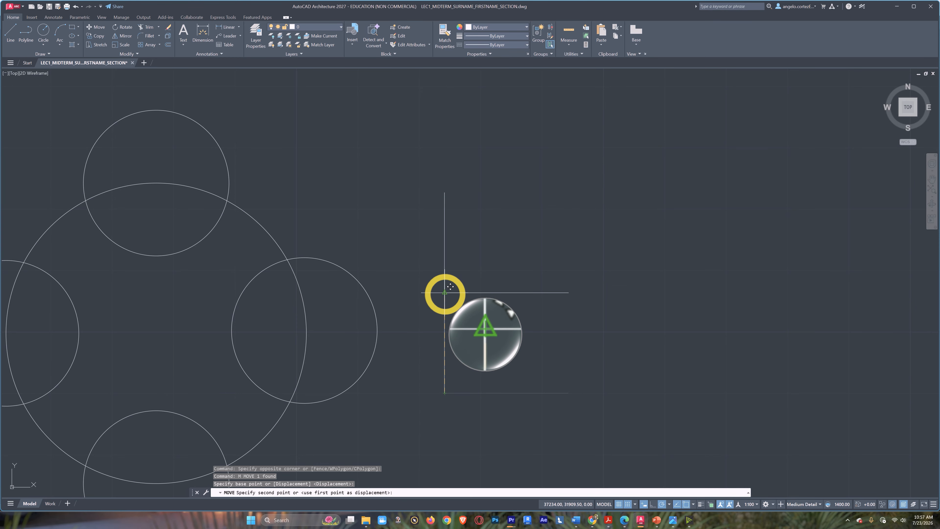
click(445, 293)
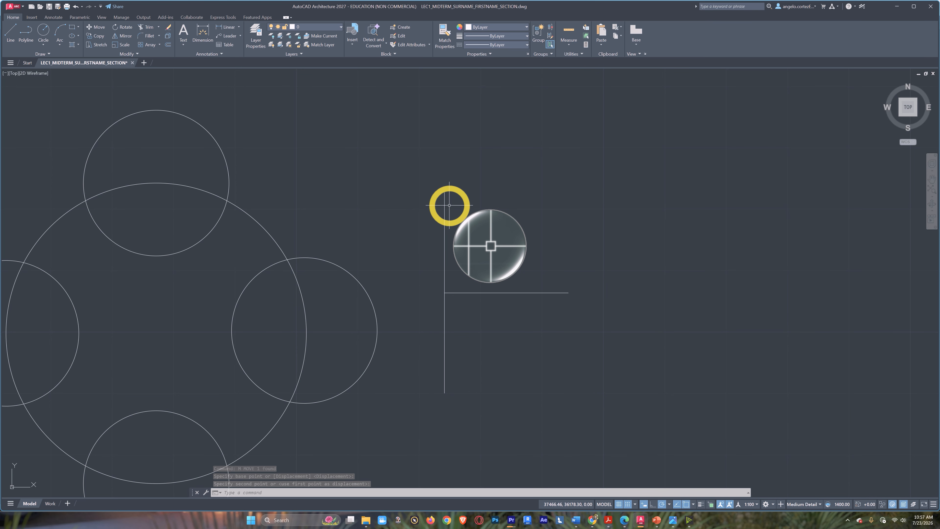
Step: Delete the small circle at the outer circle's right edge
mouse_move(435, 391)
middle_down()
mouse_move(474, 398)
mouse_move(520, 329)
middle_up()
click(455, 289)
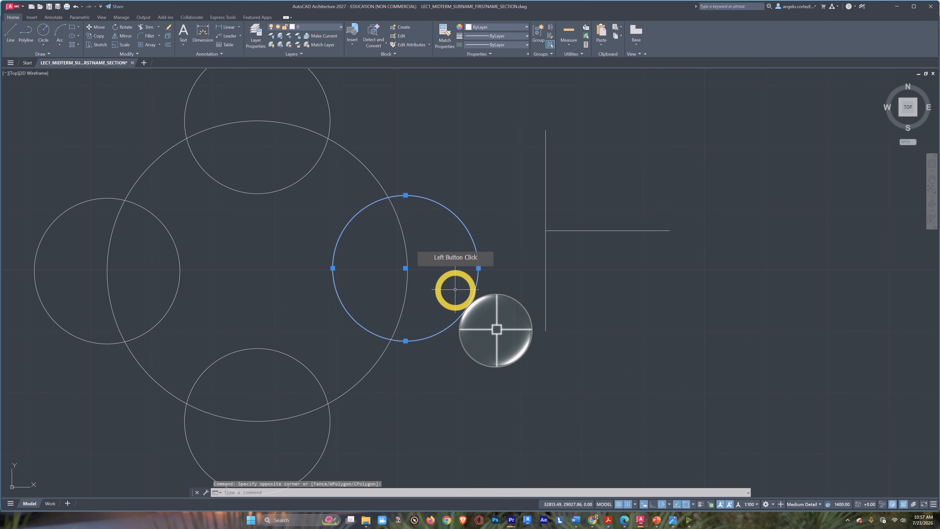
key(Delete)
Step: Copy the bottom small circle from its center to the outer circle's right quadrant using object snap
click(329, 431)
click(306, 440)
text(c)
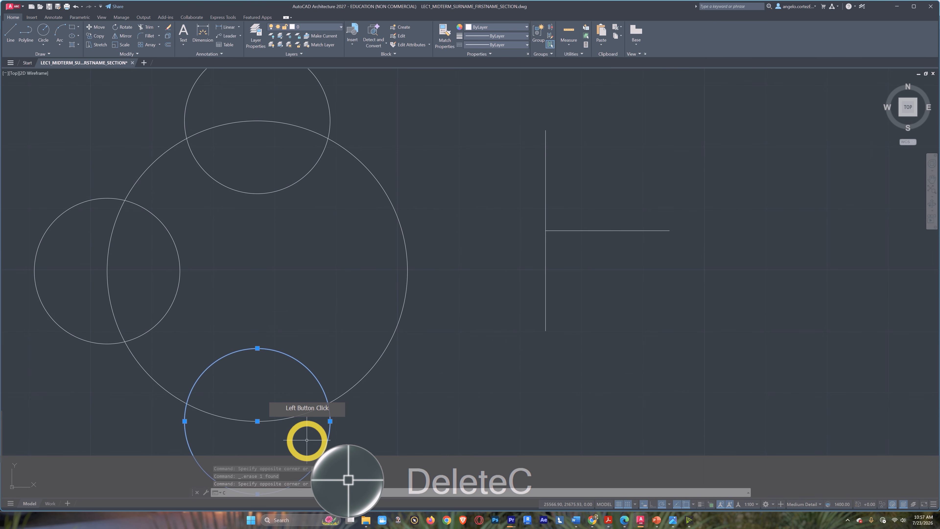
text(o)
key(space)
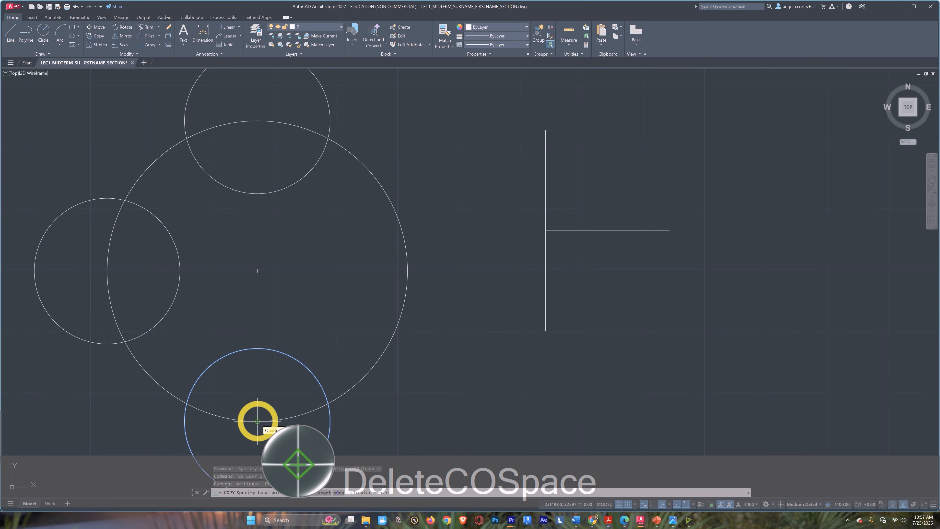
click(258, 421)
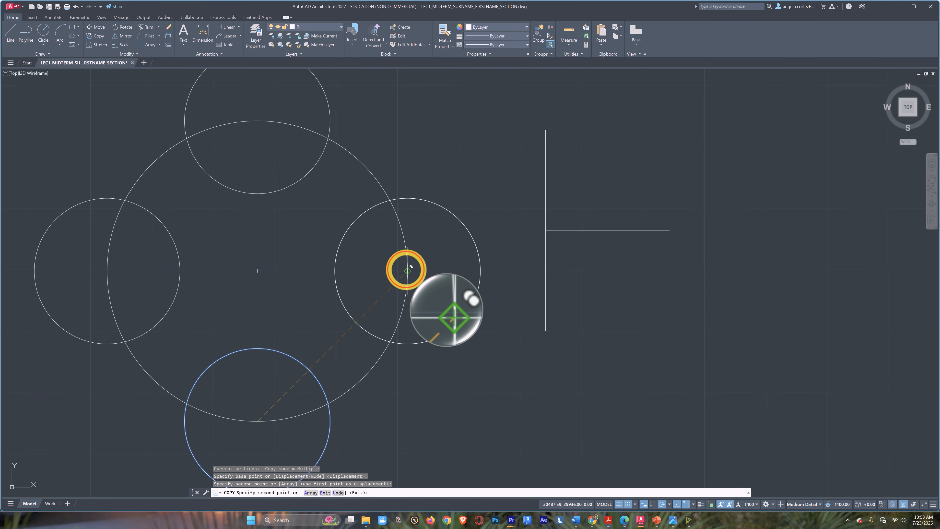
key(Escape)
Step: Enable the Geometric Center object snap mode
scroll(539, 392, down, 3)
scroll(480, 320, up, 3)
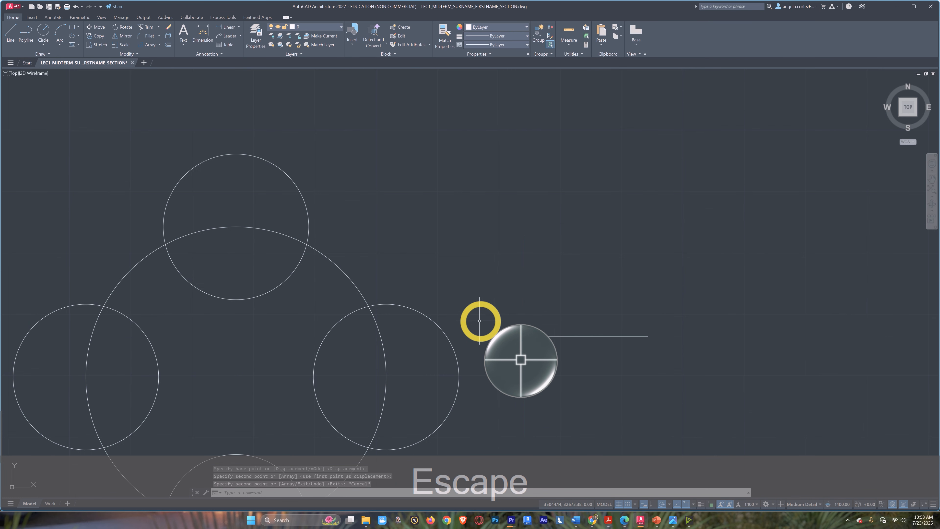
middle_drag(555, 403, 500, 361)
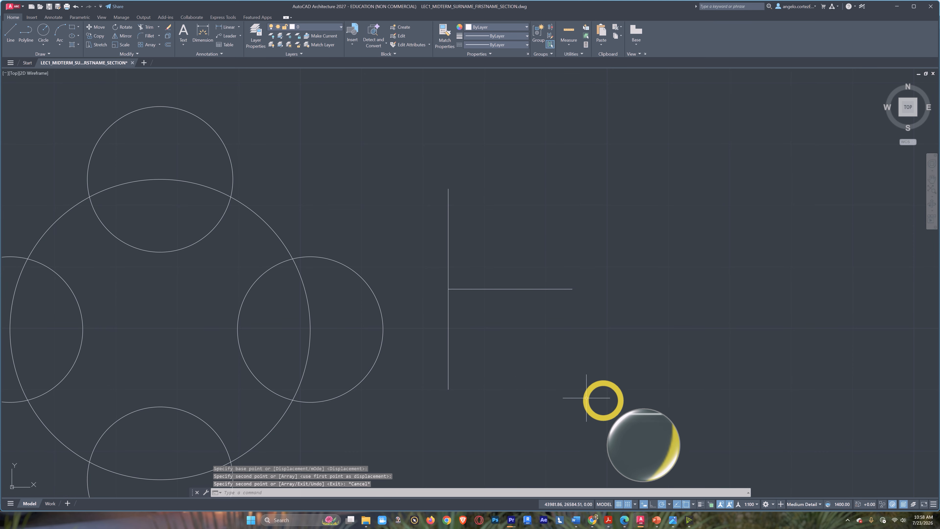
click(689, 505)
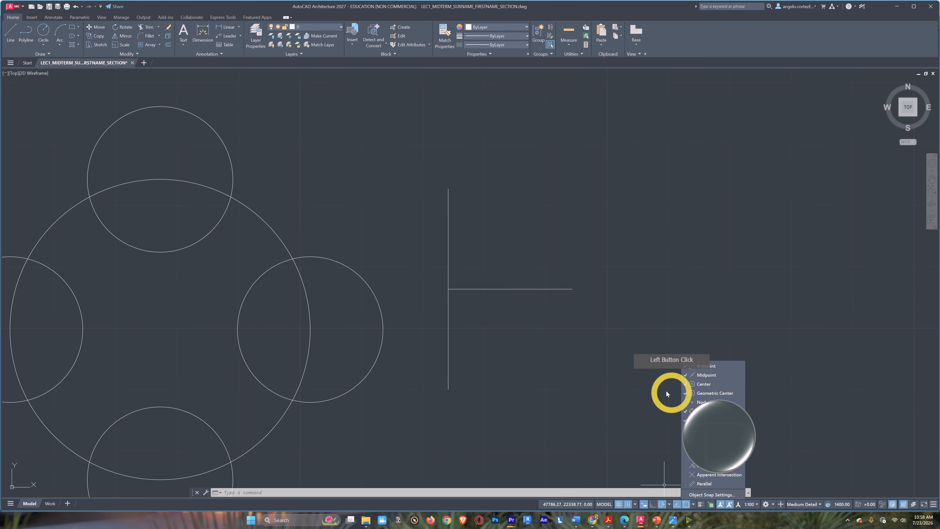
click(647, 385)
middle_drag(605, 374, 530, 335)
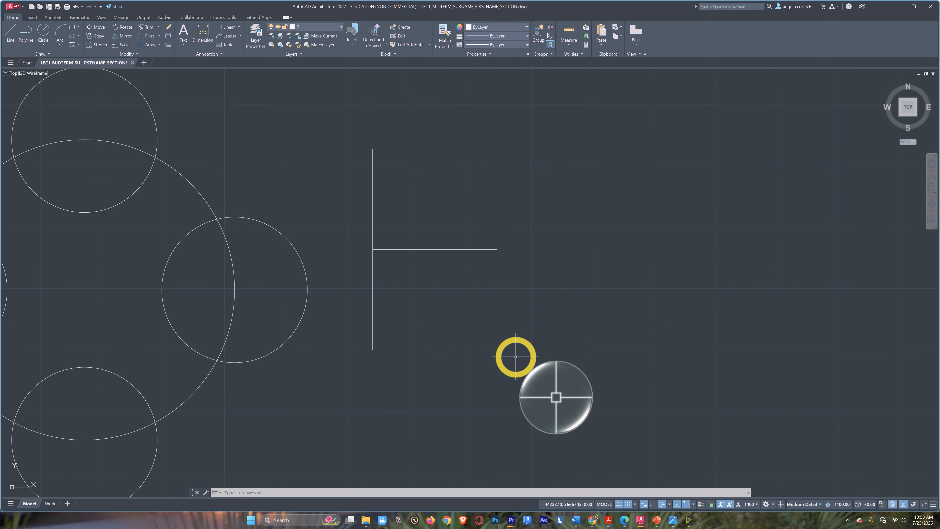
Step: Draw a 3-sided polygon inscribed in a circle, pointing downward, in the empty area to the right of the two lines
scroll(516, 357, down, 2)
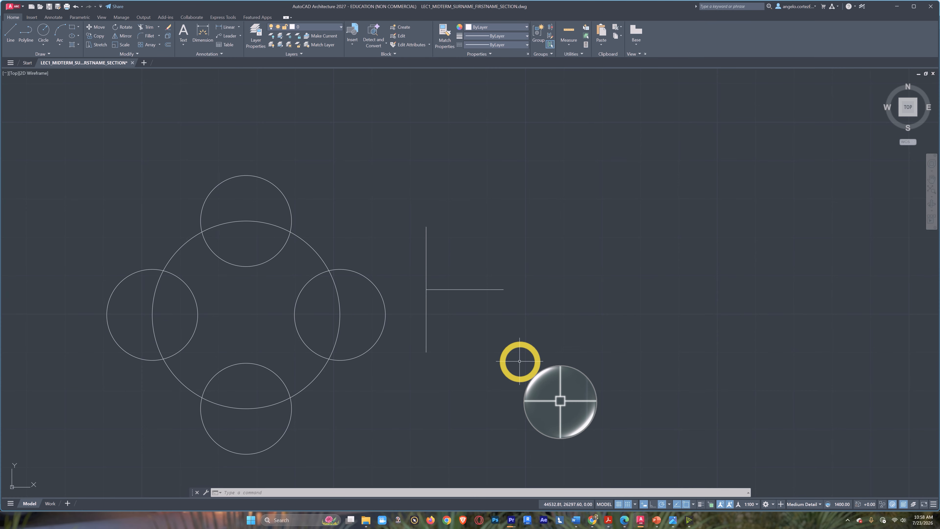
middle_drag(528, 358, 442, 357)
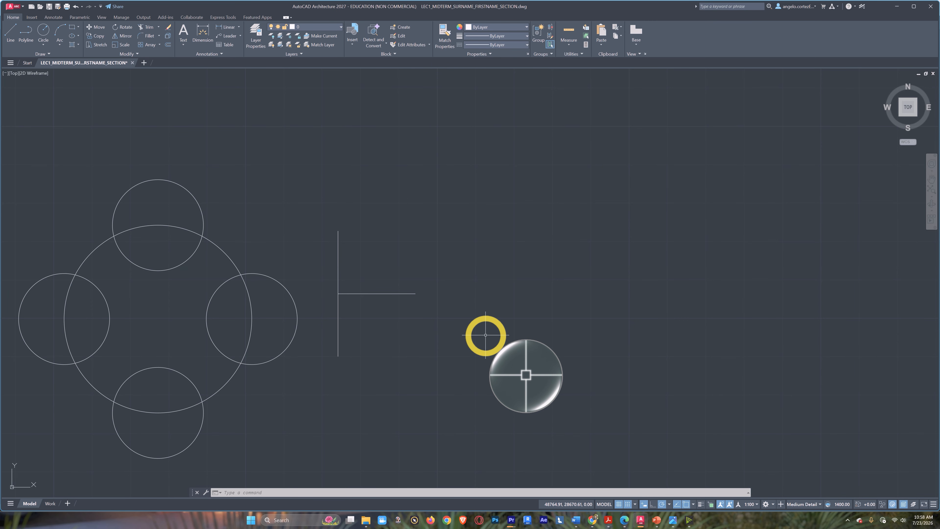
text(p)
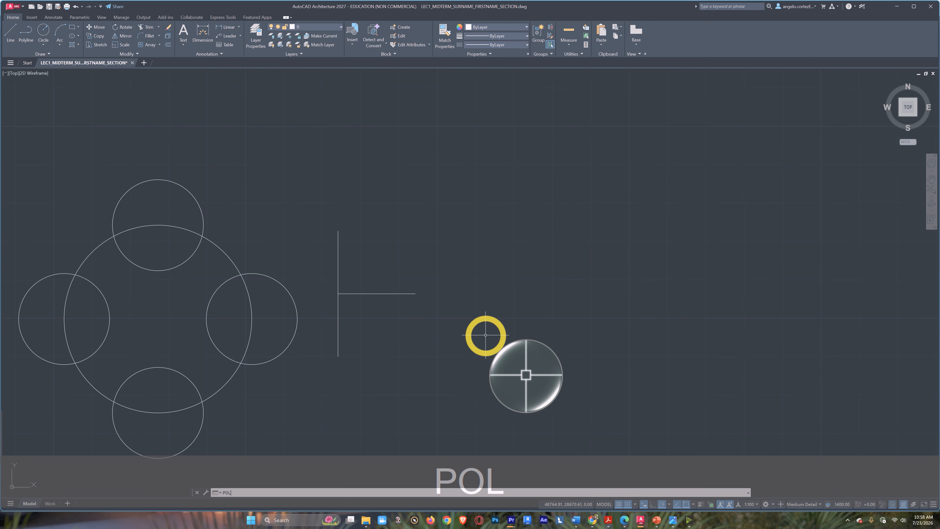
text(ol)
key(Return)
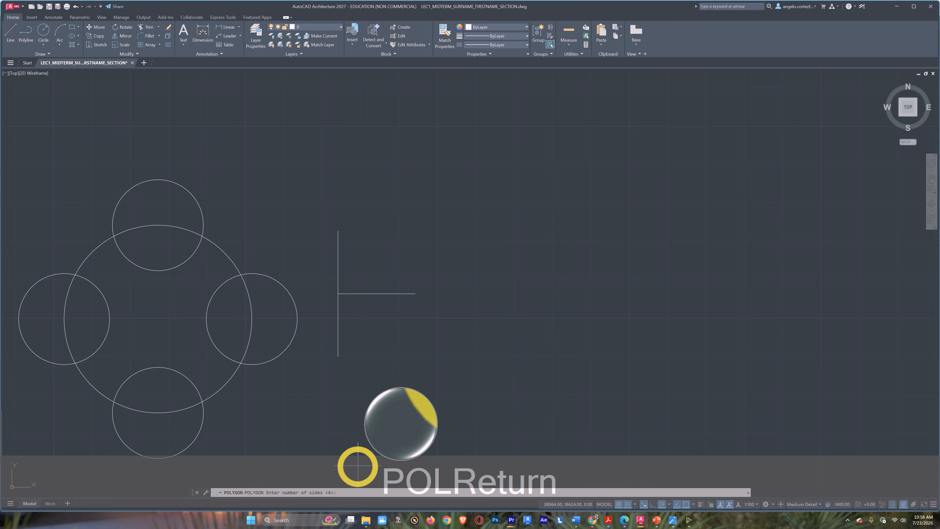
text(3)
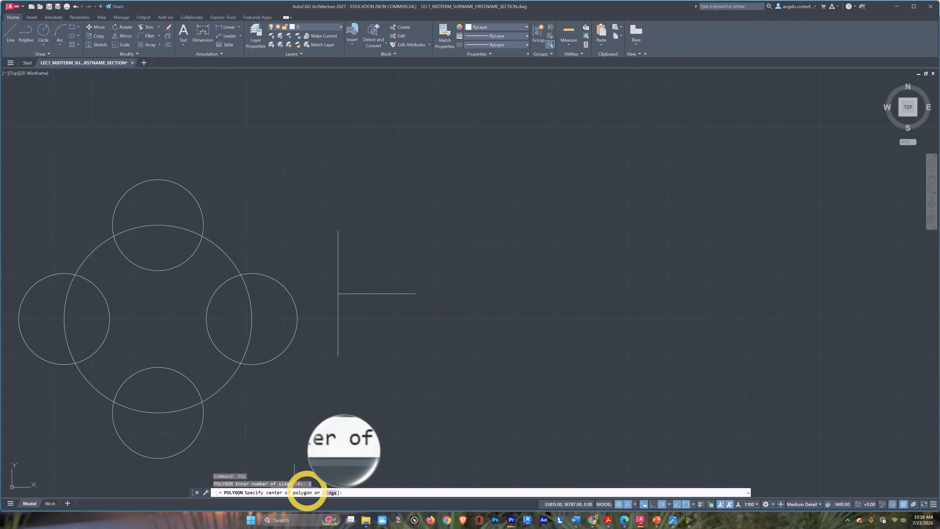
middle_drag(594, 268, 499, 291)
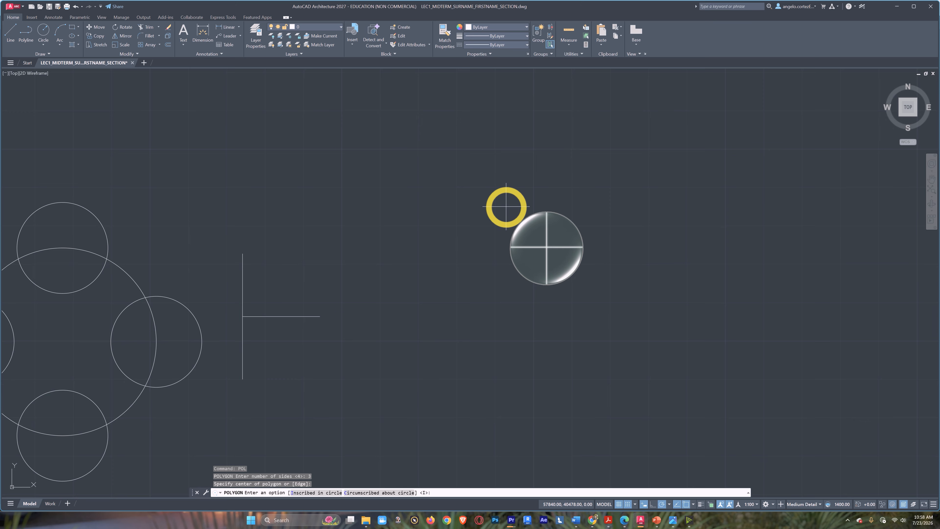
key(Return)
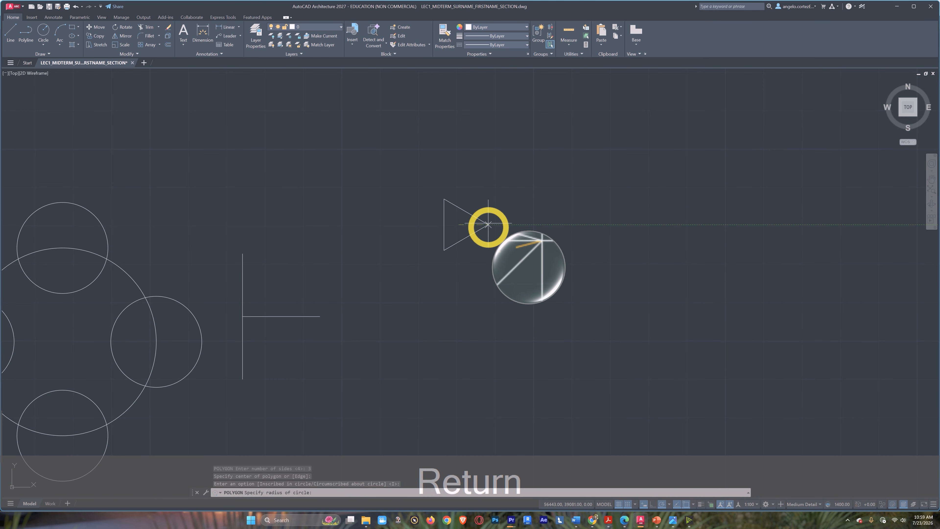
click(458, 296)
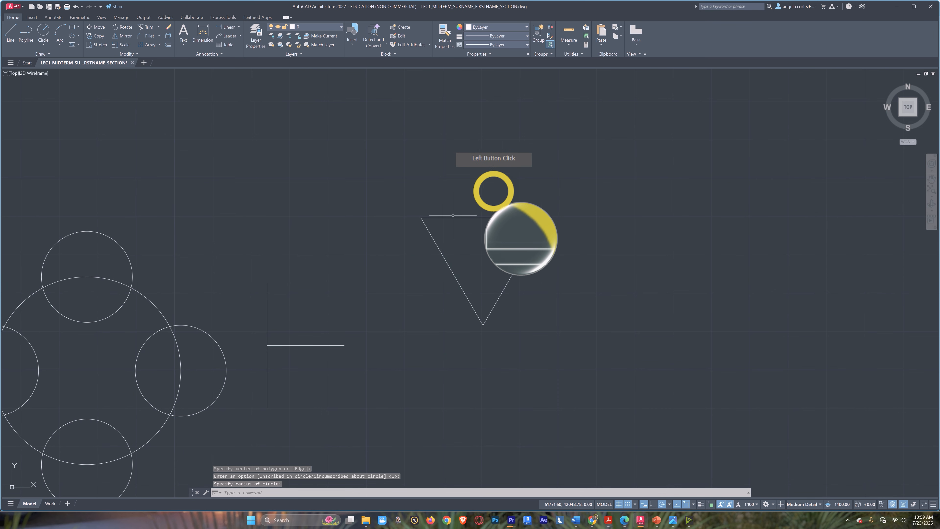
scroll(459, 231, up, 2)
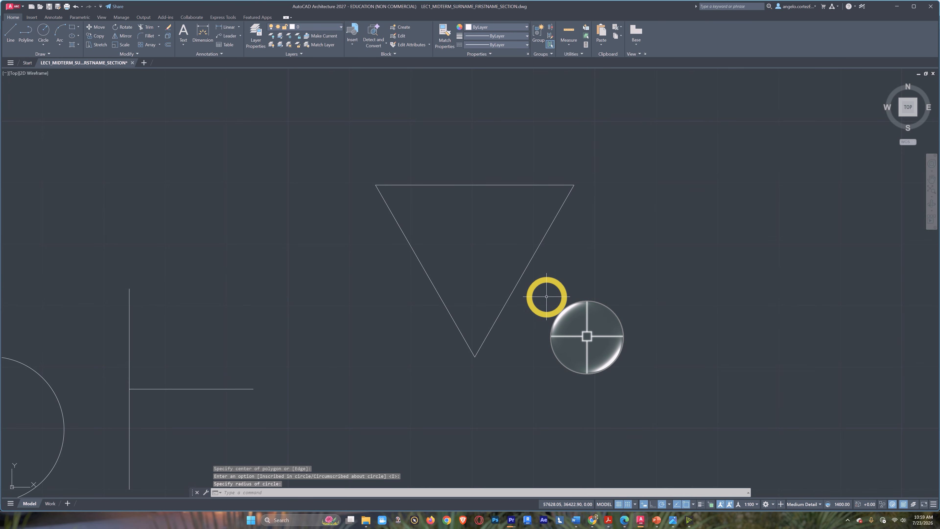
Step: Draw a 6-sided polygon inscribed in a circle from the triangle's geometric center, enclosing the triangle with its bottom edge meeting the lower corner
middle_drag(546, 296, 537, 322)
text(pol)
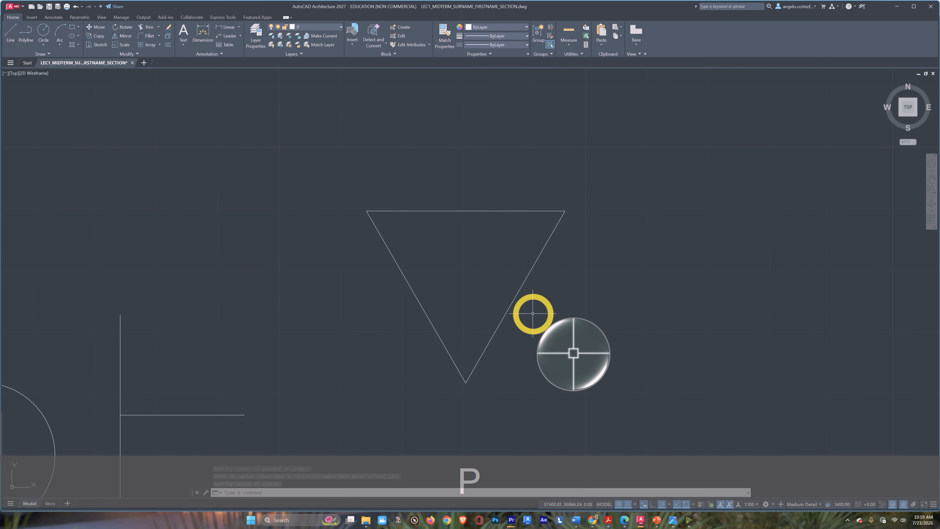
key(space)
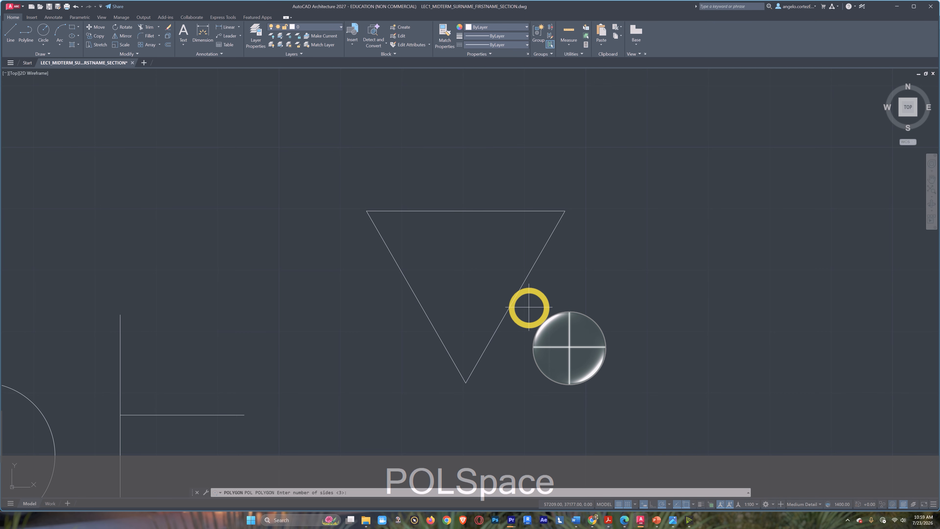
text(6)
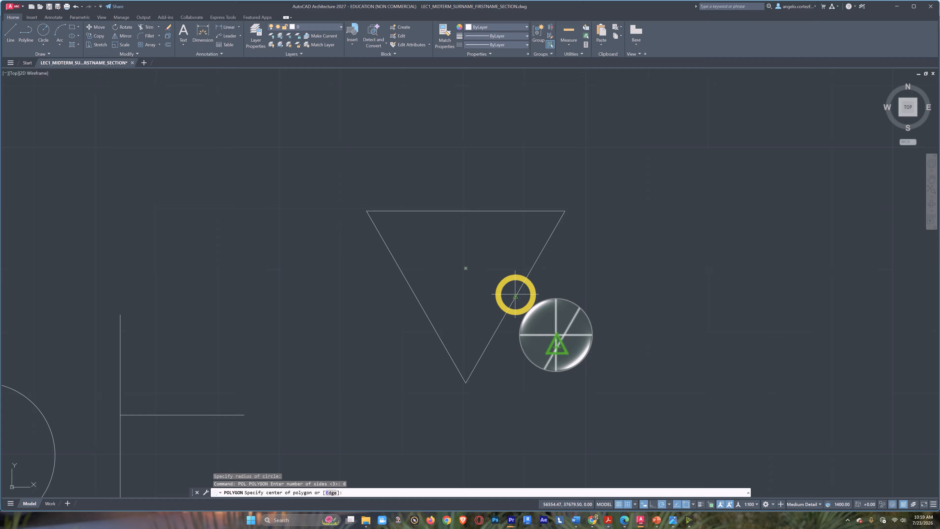
click(466, 268)
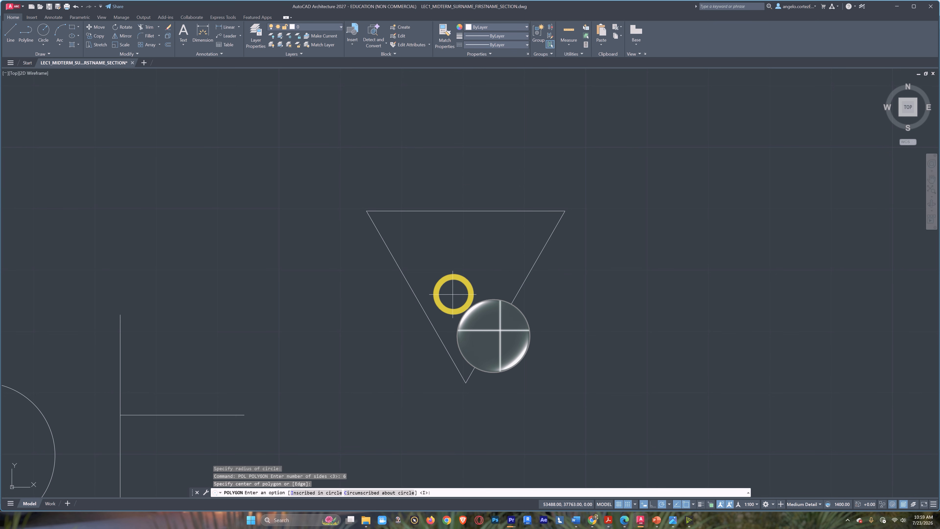
text(I)
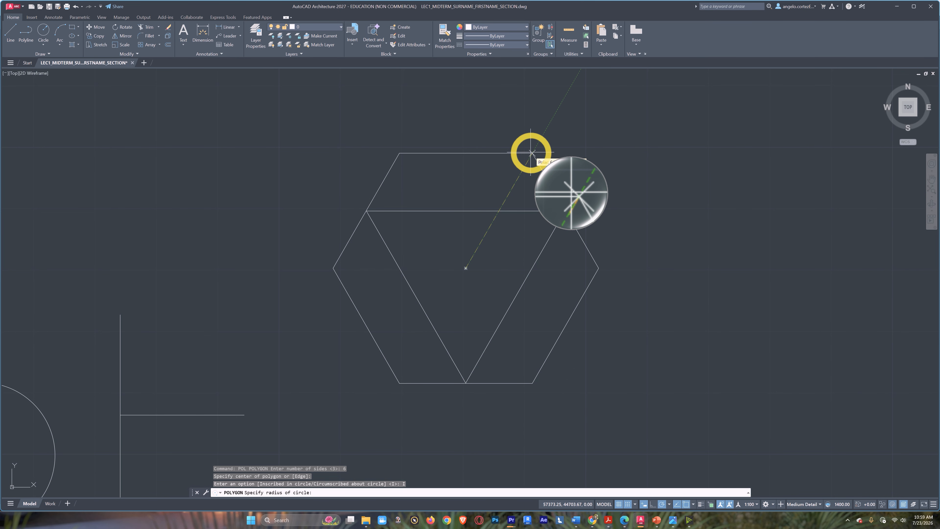
click(531, 152)
middle_drag(608, 384, 642, 386)
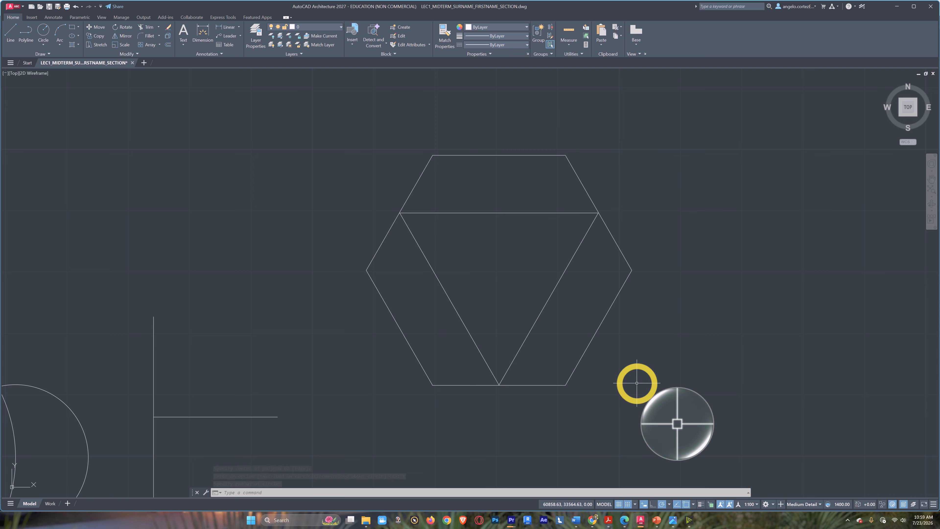
Step: Enable the Perpendicular object snap mode
right_click(684, 506)
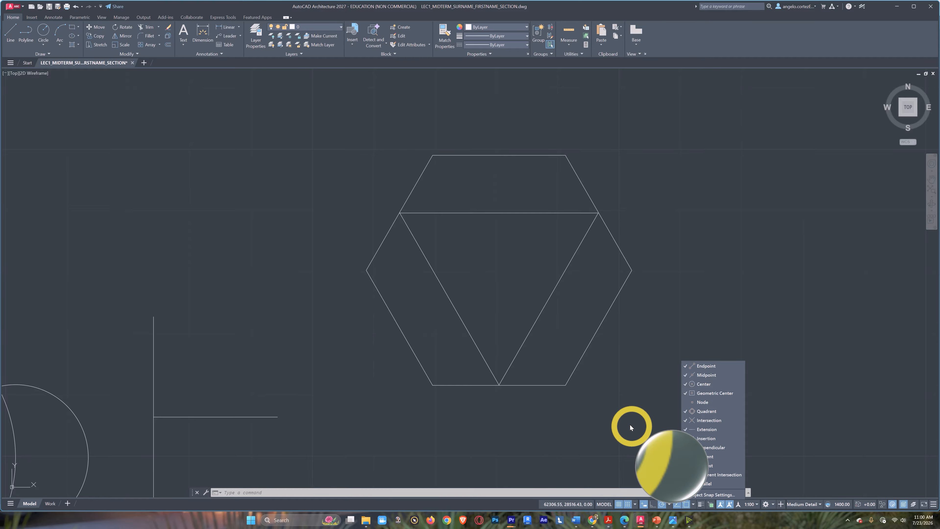
click(723, 449)
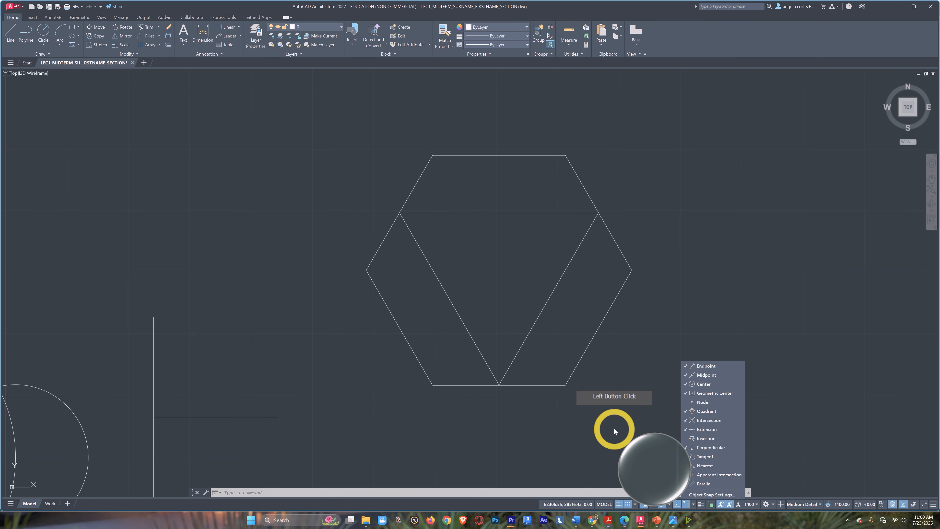
key(Escape)
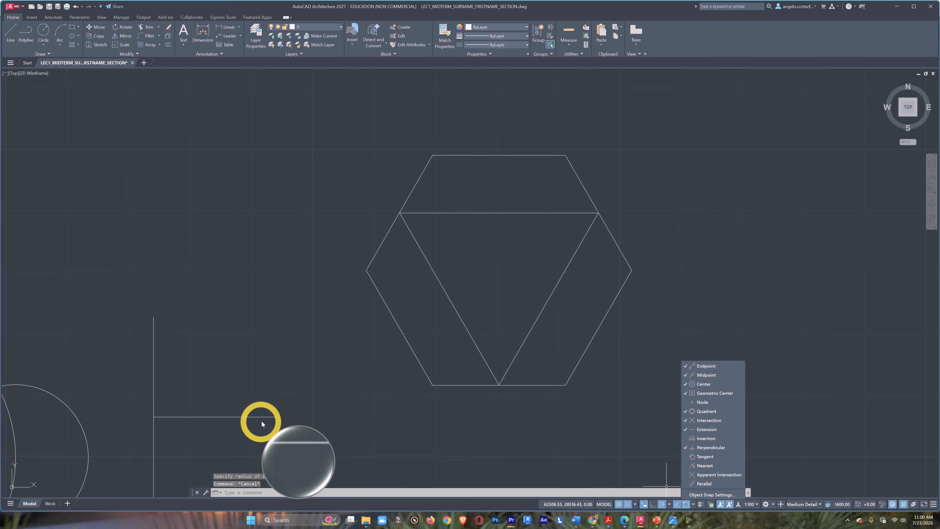
key(Escape)
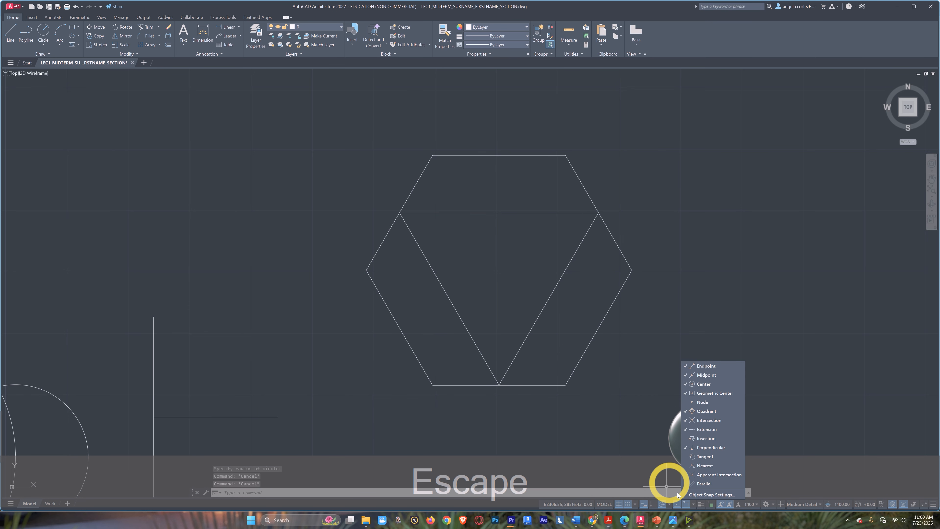
click(694, 506)
Step: Draw a short horizontal line in the empty area below and to the right of the two joined lines
middle_drag(402, 402, 499, 316)
middle_drag(314, 435, 402, 373)
text(l)
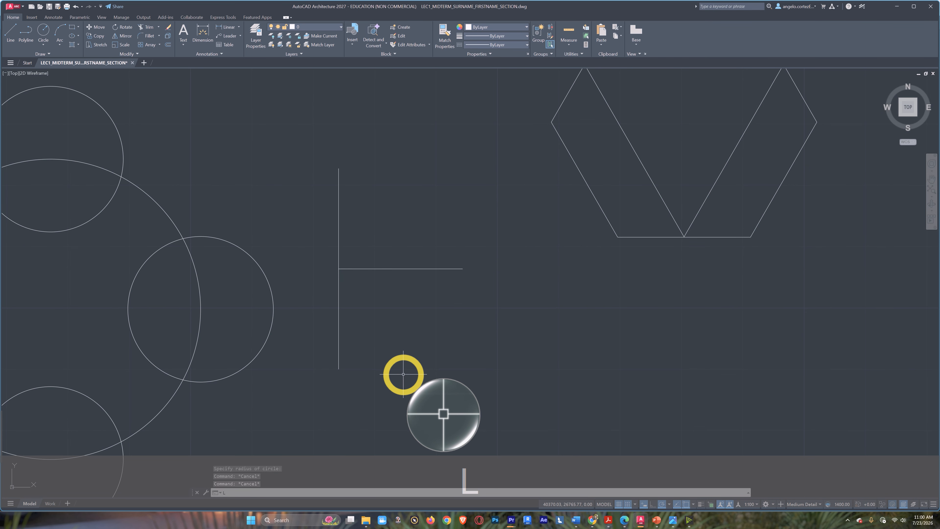
key(space)
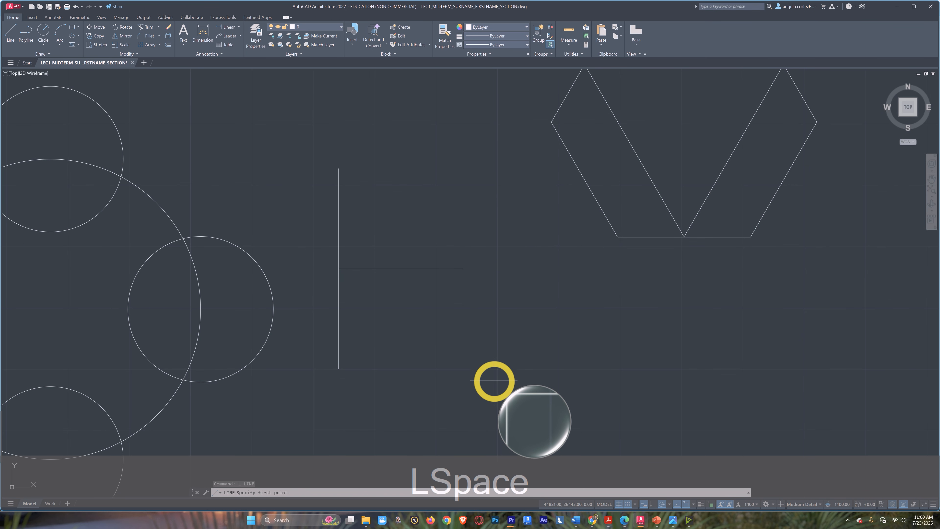
click(548, 339)
click(471, 339)
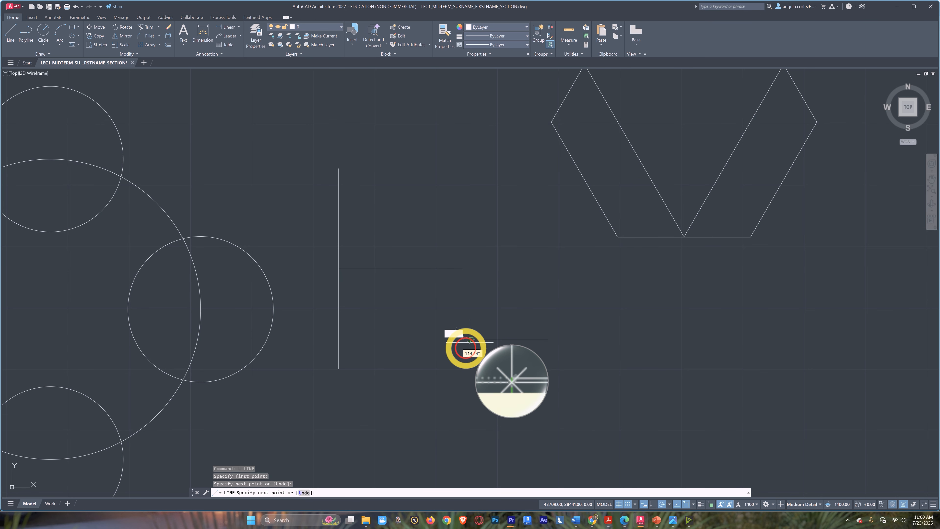
key(Escape)
key(Escape)
Step: Move the short horizontal line by its left endpoint onto the long vertical line, using the Perpendicular snap
click(510, 319)
click(477, 350)
scroll(476, 350, up, 4)
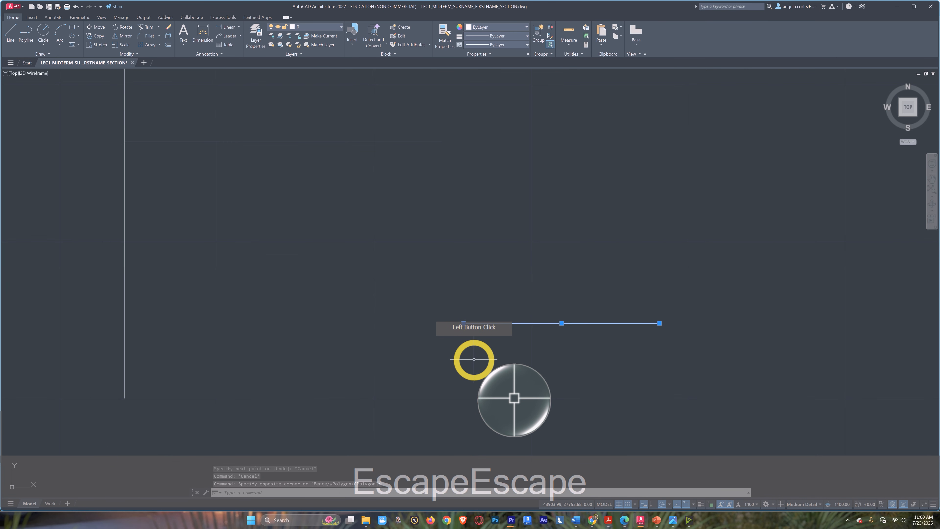
text(m)
key(space)
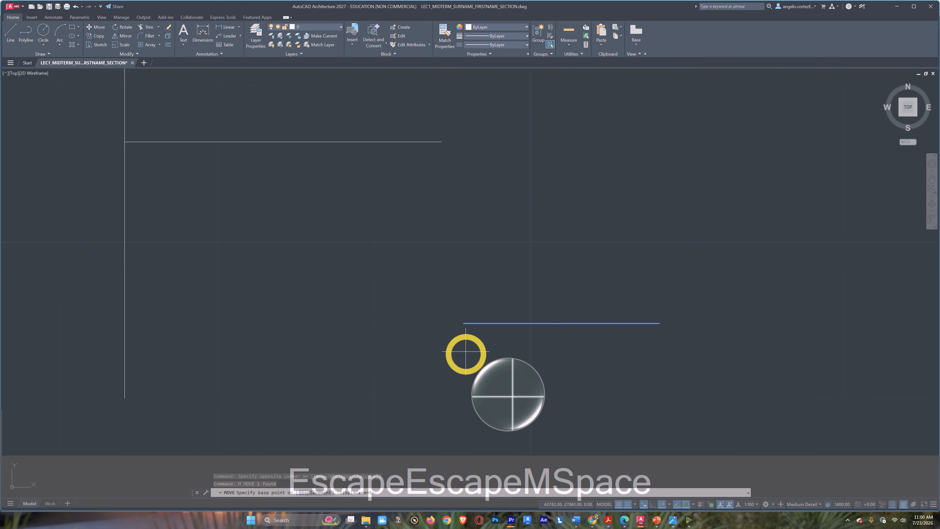
click(463, 323)
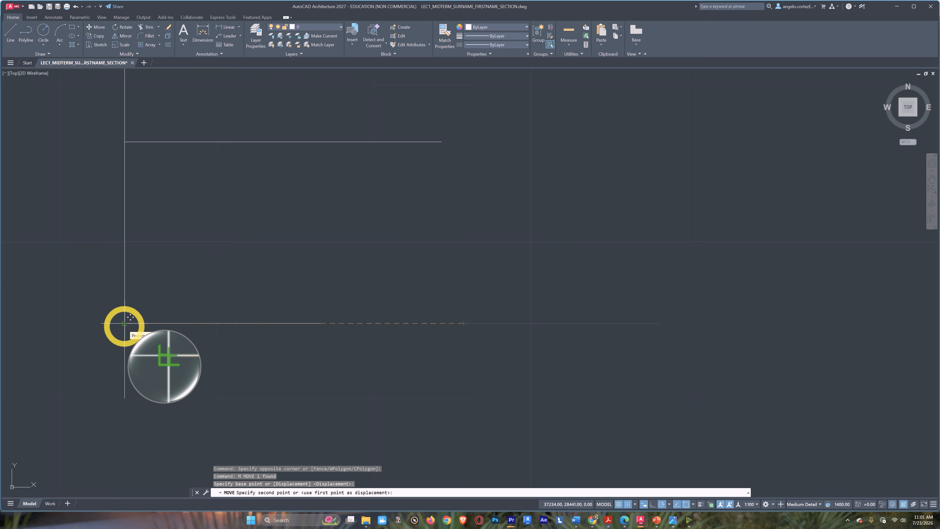
click(125, 324)
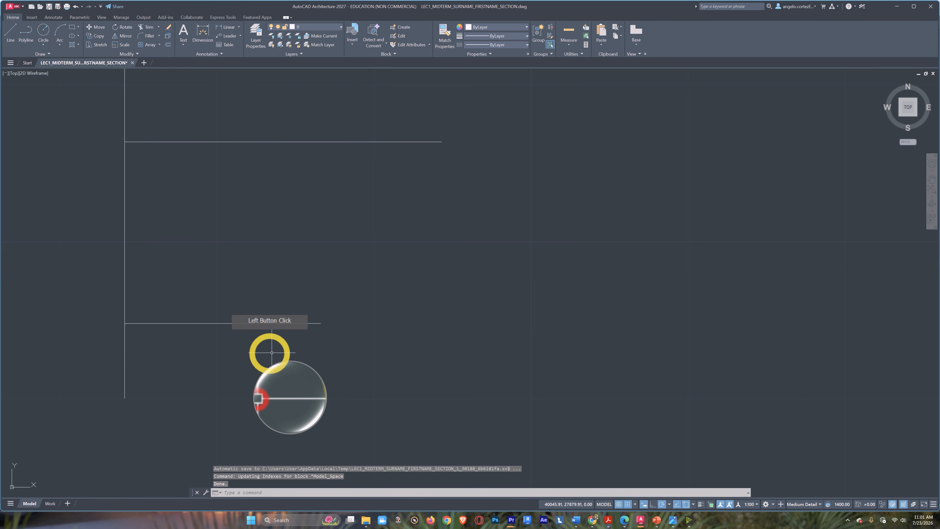
Step: Enable the Nearest object snap mode
middle_drag(277, 382, 342, 393)
scroll(343, 362, down, 4)
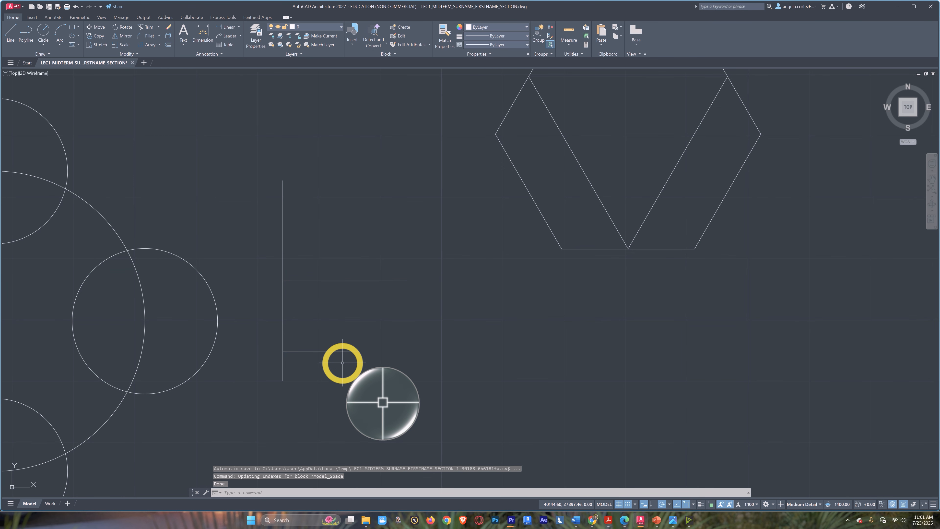
scroll(339, 337, up, 2)
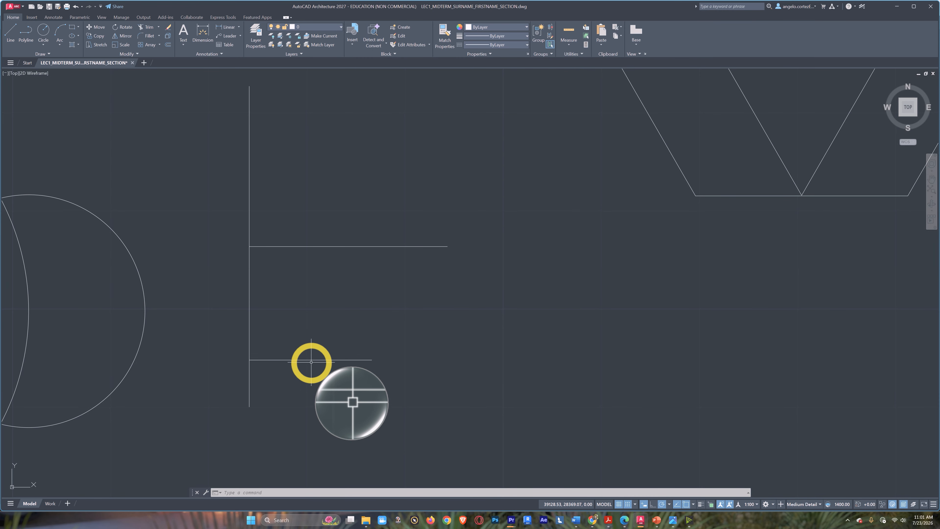
right_click(687, 506)
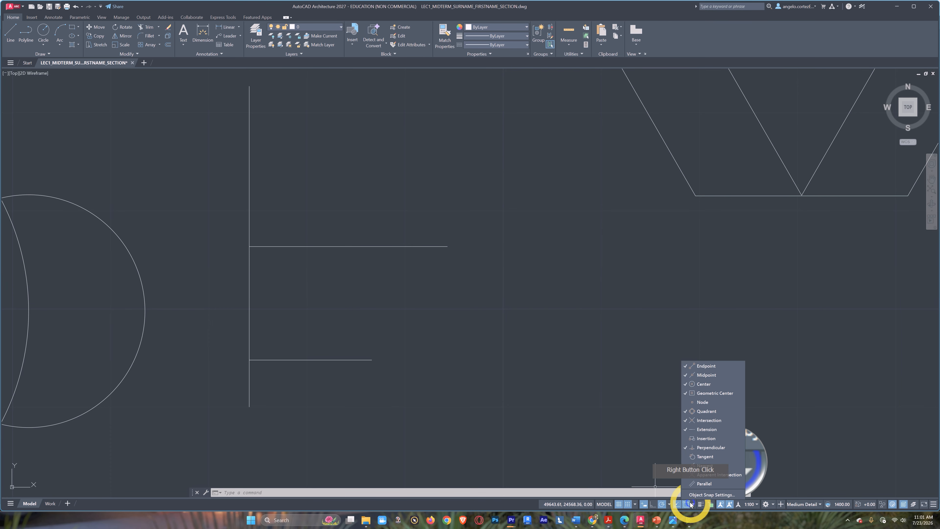
click(704, 467)
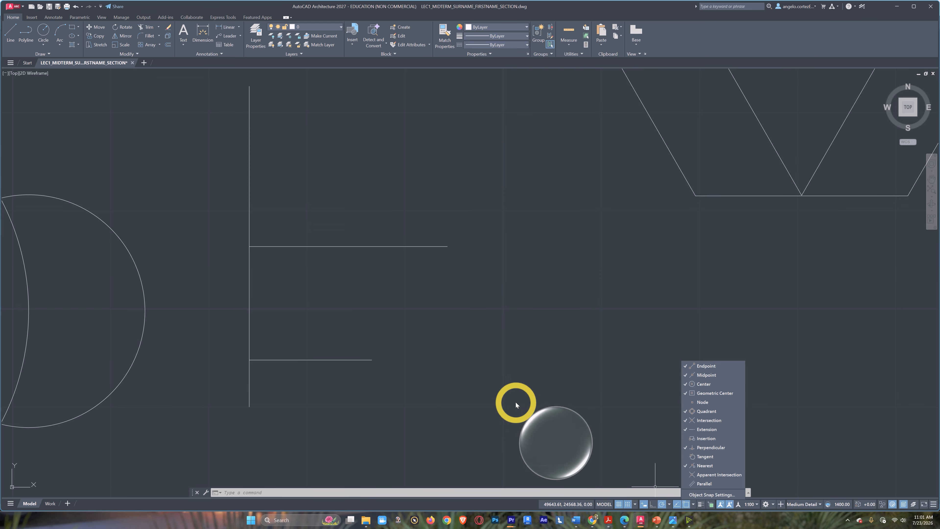
key(Escape)
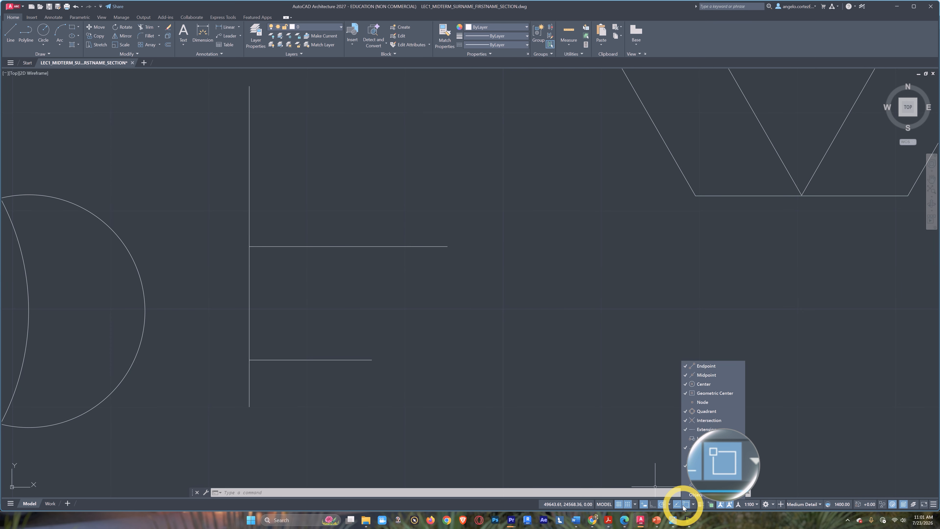
click(530, 374)
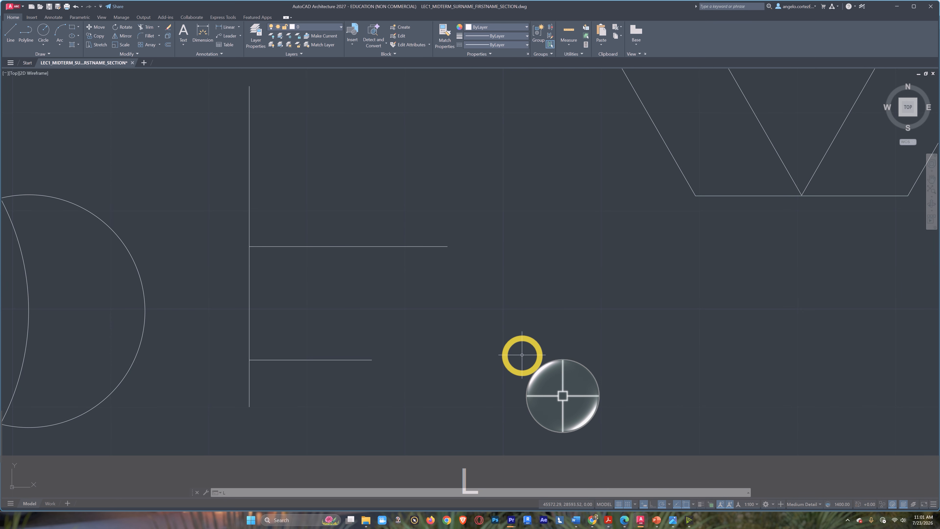
Step: Draw a vertical line in the empty area to the right of the two horizontal lines
text(L)
key(Return)
click(572, 376)
click(573, 261)
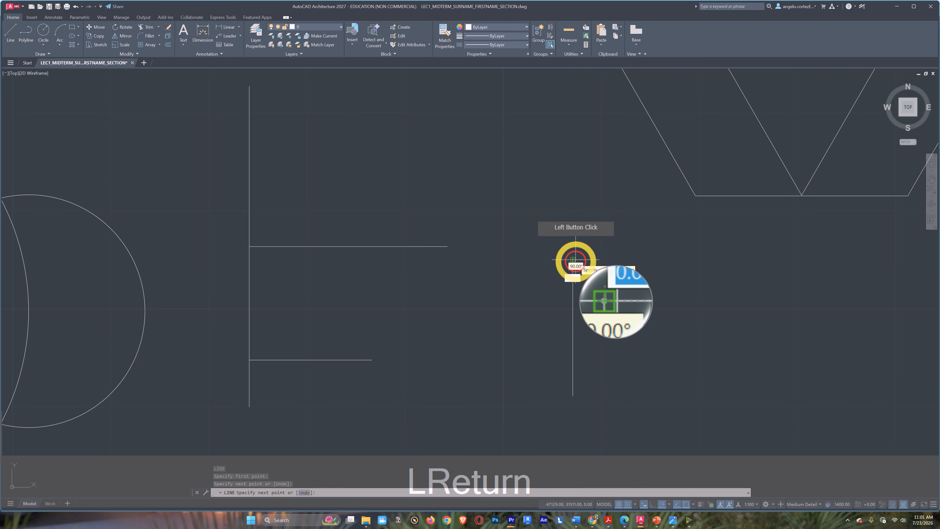
key(Escape)
key(Escape)
Step: Move the new vertical line by its top endpoint onto the upper horizontal line near its right end, using the Nearest snap
click(581, 274)
click(561, 282)
text(M)
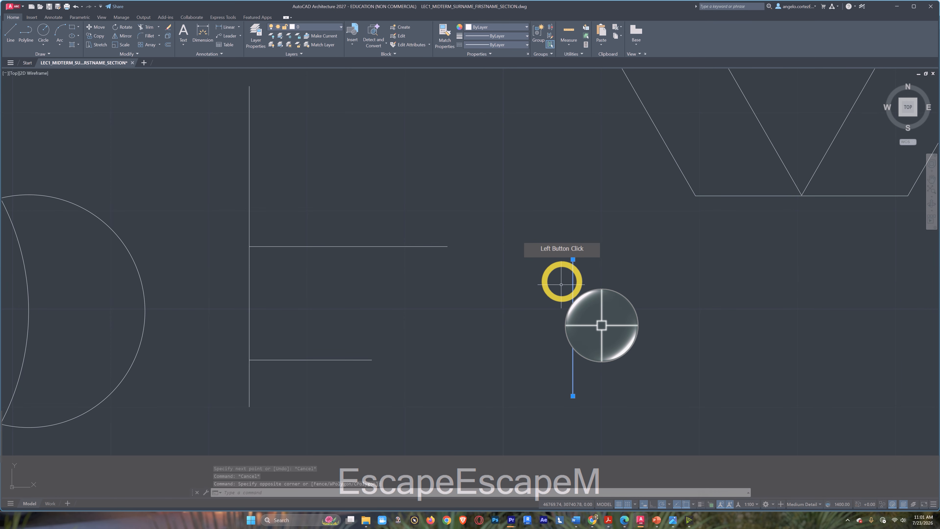
key(space)
click(571, 259)
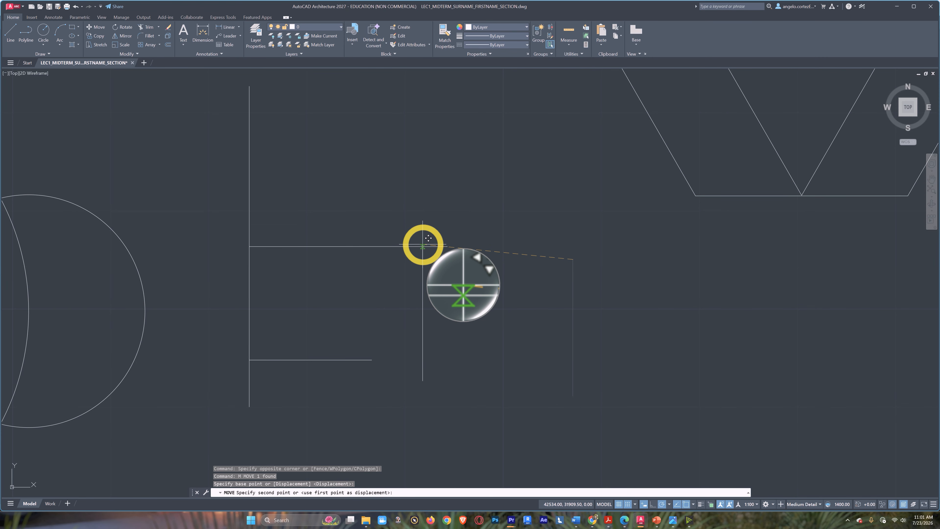
click(404, 246)
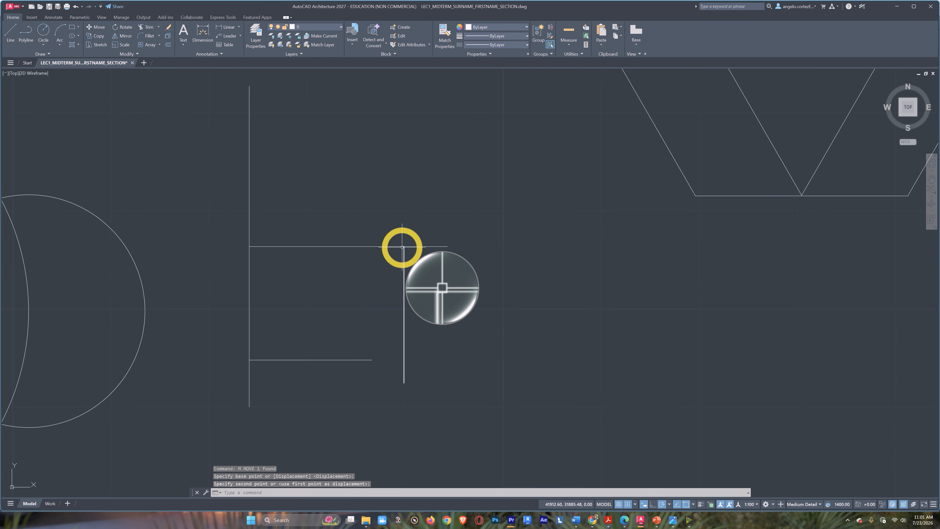
Step: Enable the Tangent object snap mode
middle_drag(371, 308, 421, 373)
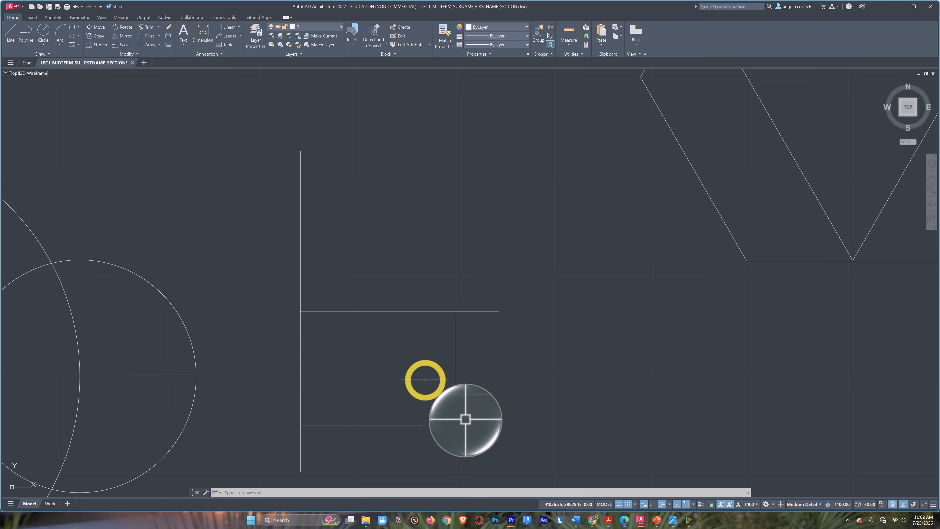
right_click(685, 503)
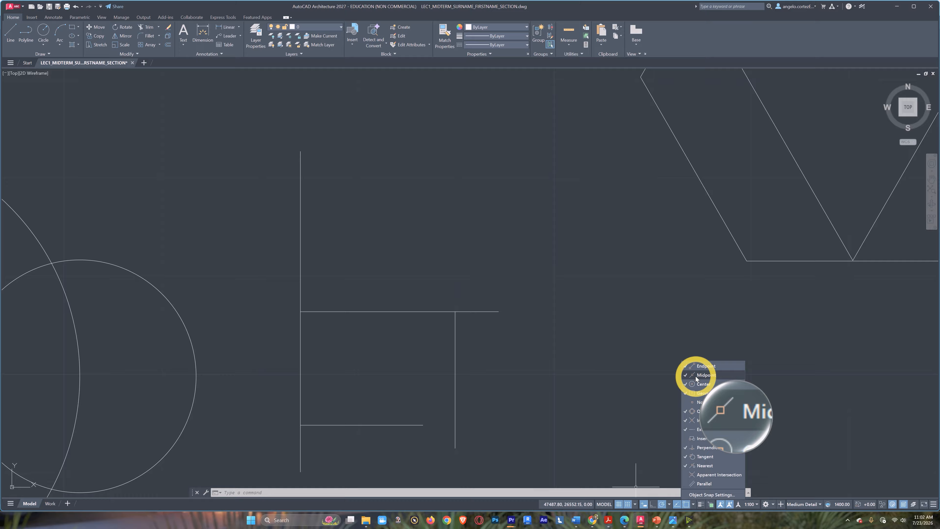
mouse_move(688, 519)
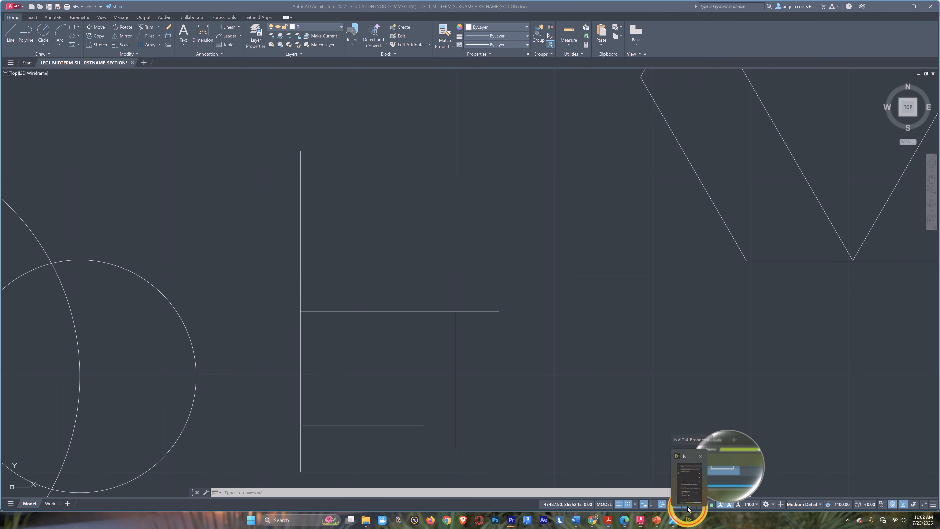
scroll(552, 362, down, 6)
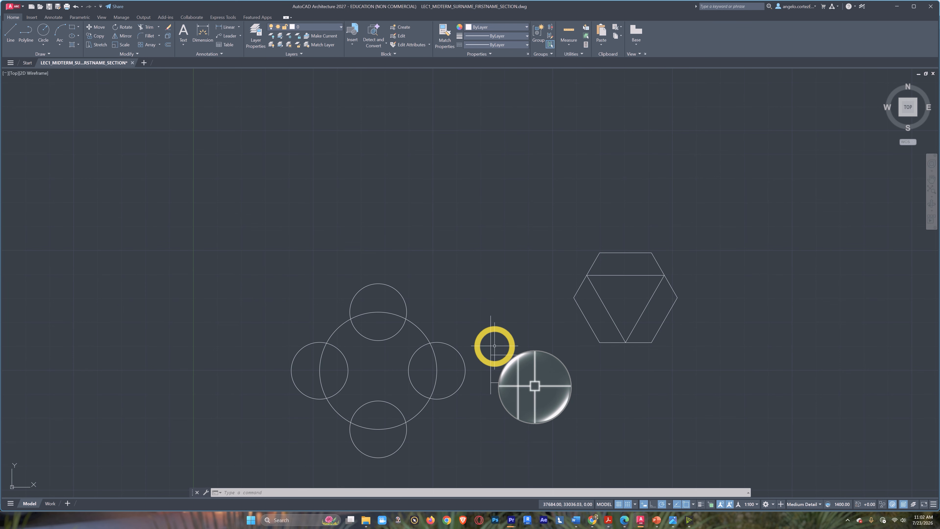
scroll(494, 345, up, 10)
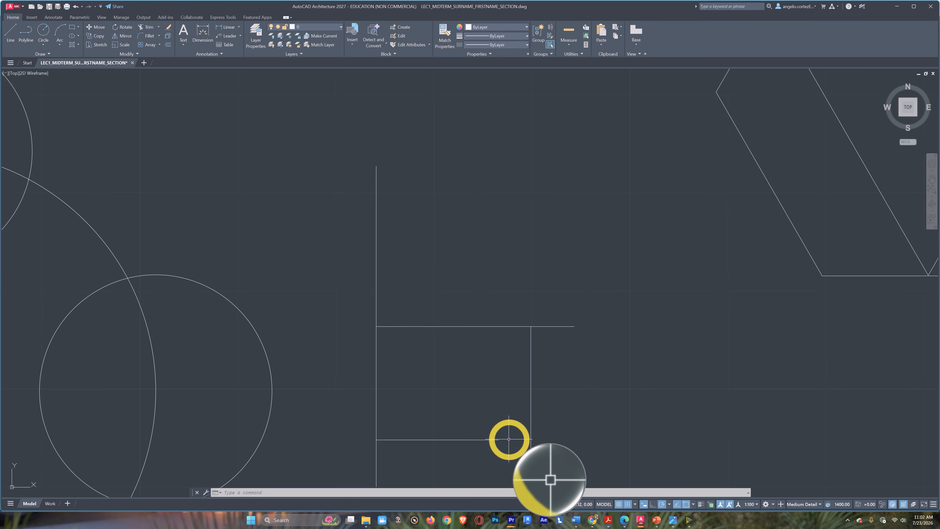
scroll(509, 434, down, 5)
scroll(585, 388, up, 7)
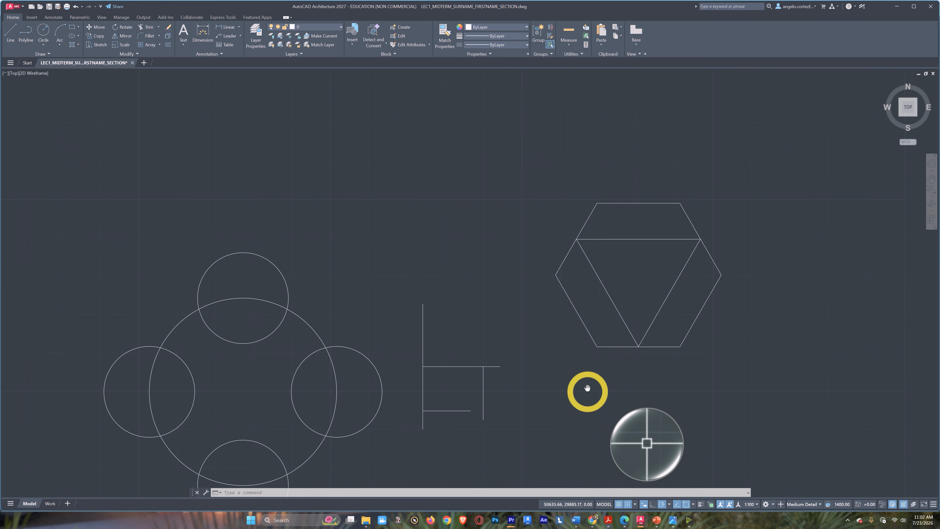
scroll(537, 356, up, 2)
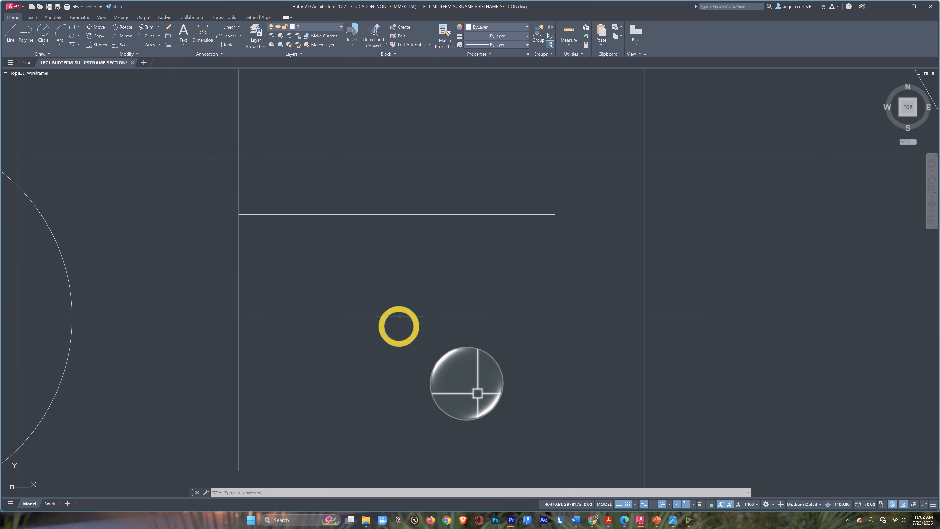
click(425, 395)
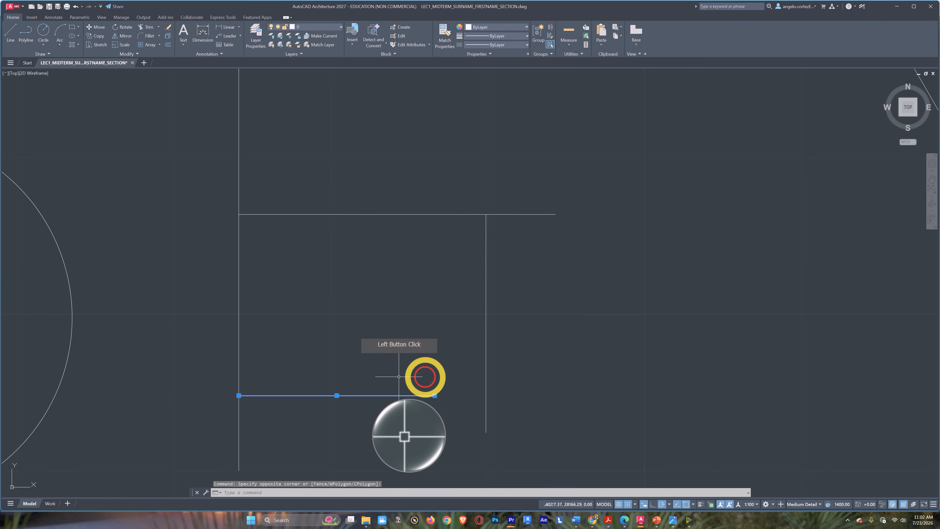
click(488, 313)
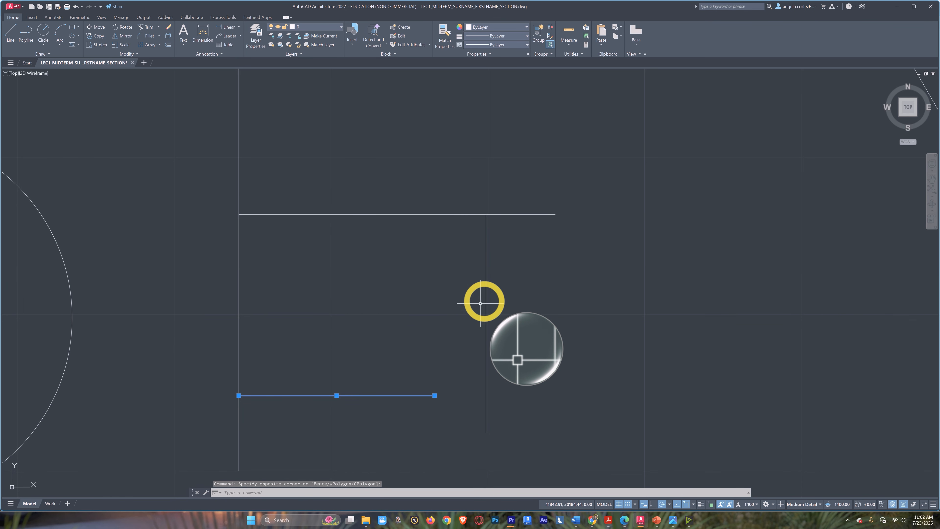
text(M)
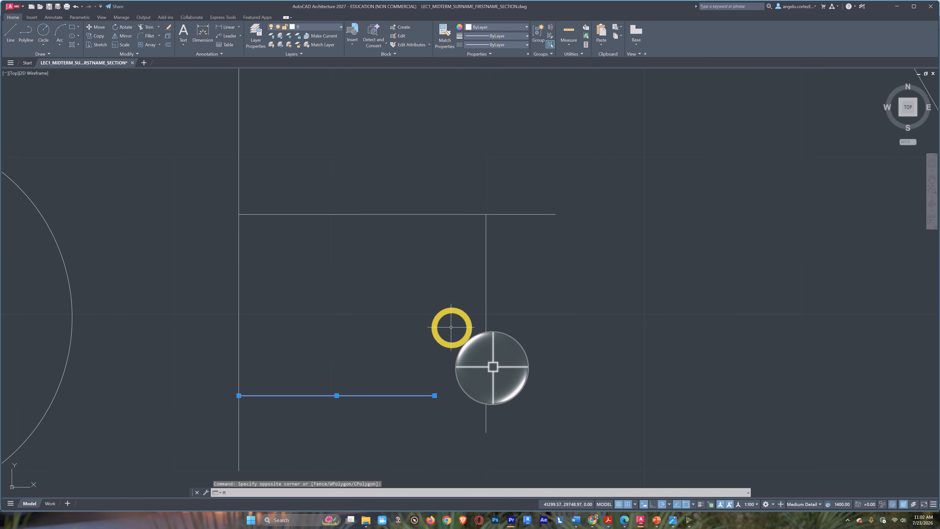
key(Escape)
text(C)
key(Escape)
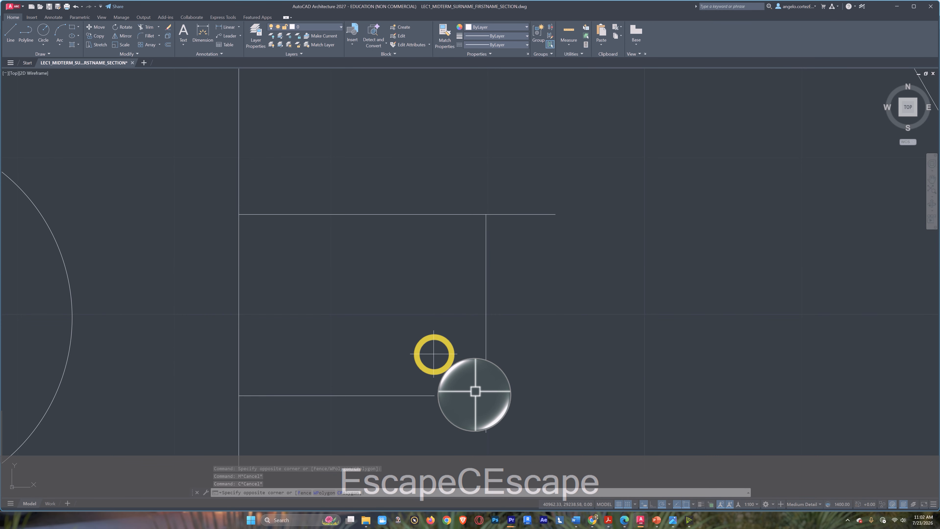
Step: Copy the lower horizontal line from its left endpoint to the midpoint of the shorter vertical line, using the MID snap override
click(434, 352)
click(396, 419)
text(CO)
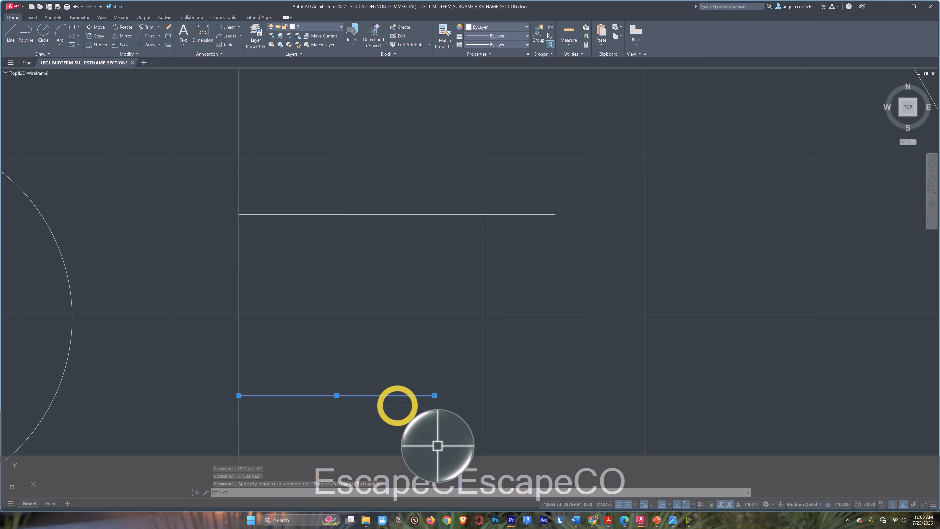
key(space)
middle_drag(403, 335, 441, 282)
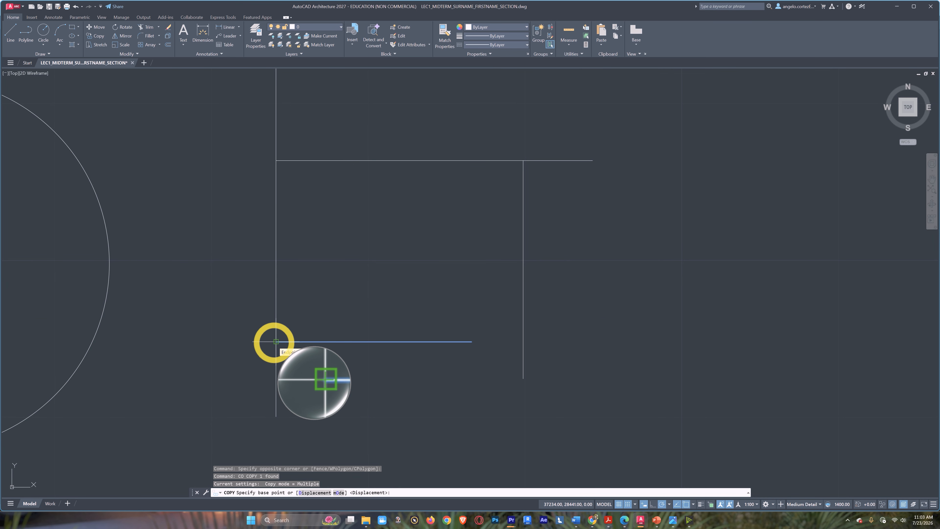
click(275, 341)
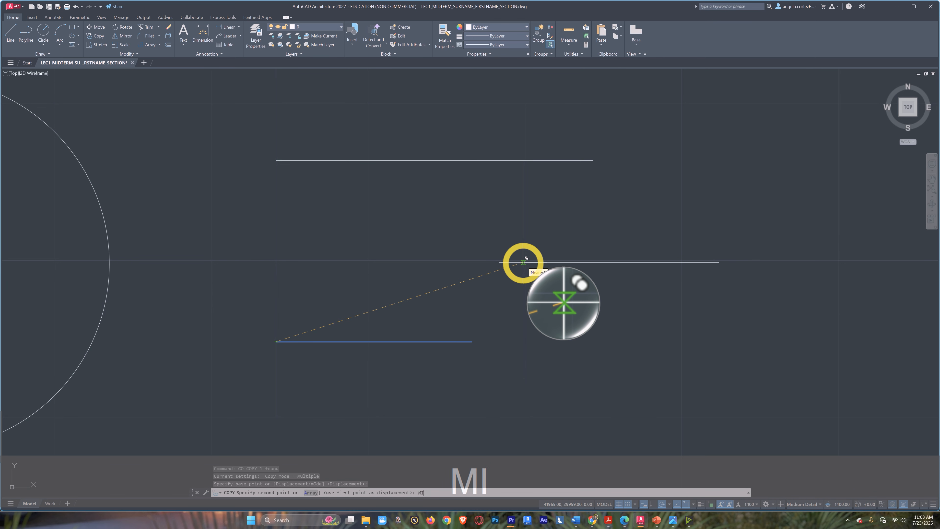
key(Return)
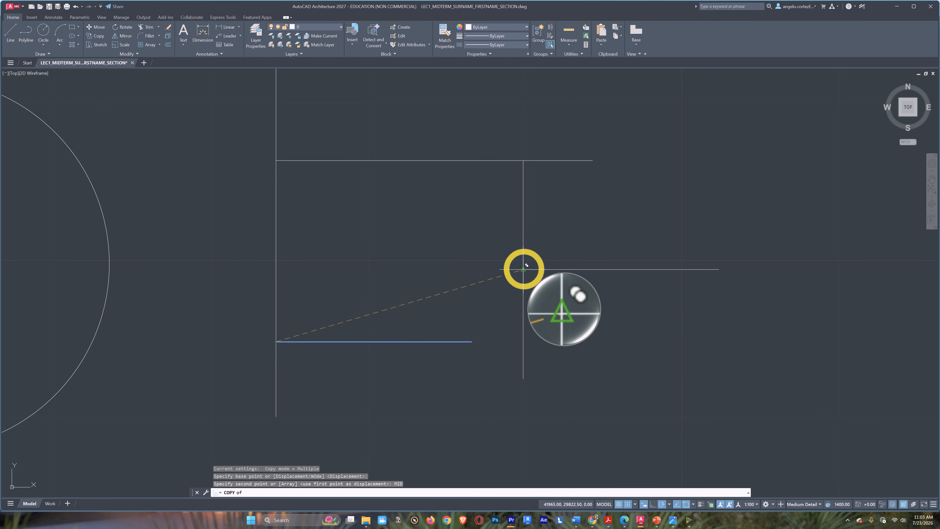
click(523, 270)
middle_drag(548, 338, 521, 346)
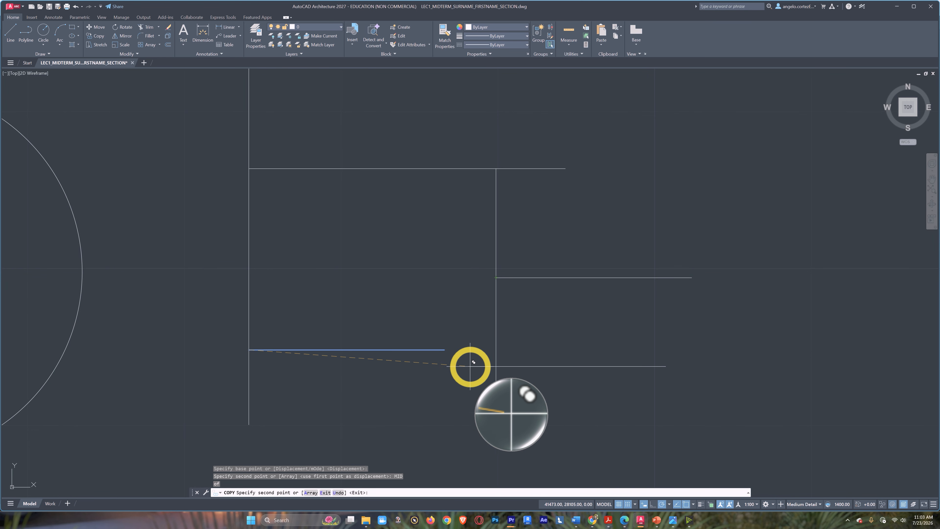
scroll(470, 364, down, 3)
scroll(533, 365, up, 2)
key(Escape)
key(Escape)
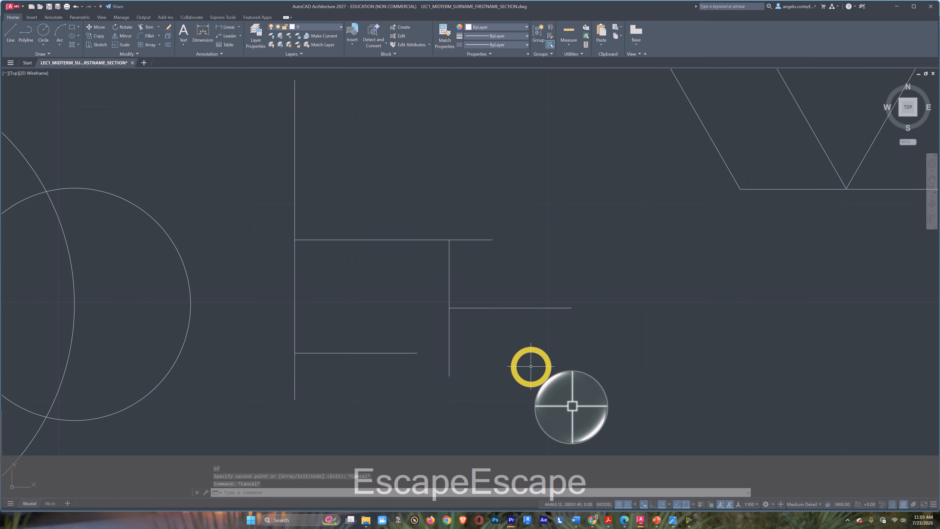
Step: Draw a short vertical line in the empty space below the copied horizontal line
scroll(531, 366, down, 4)
middle_drag(530, 384, 533, 391)
scroll(518, 355, up, 3)
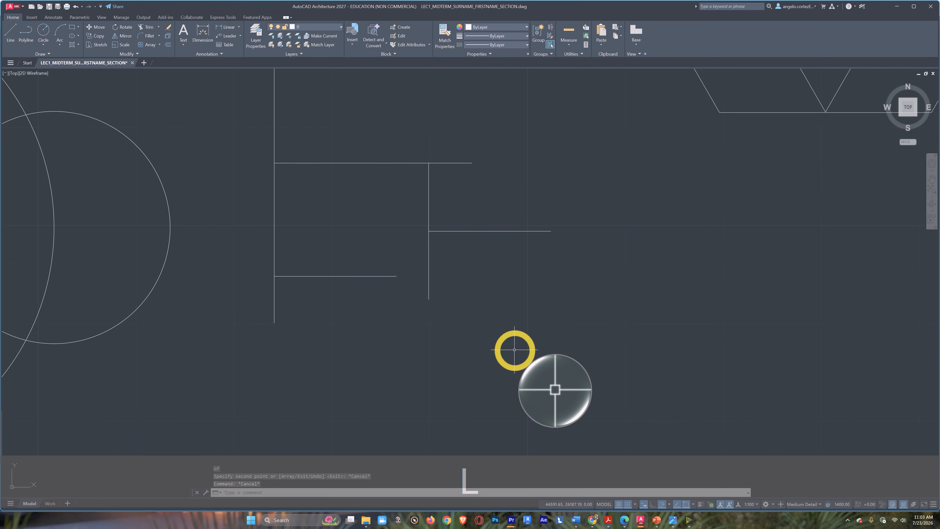
text(L)
key(space)
click(509, 325)
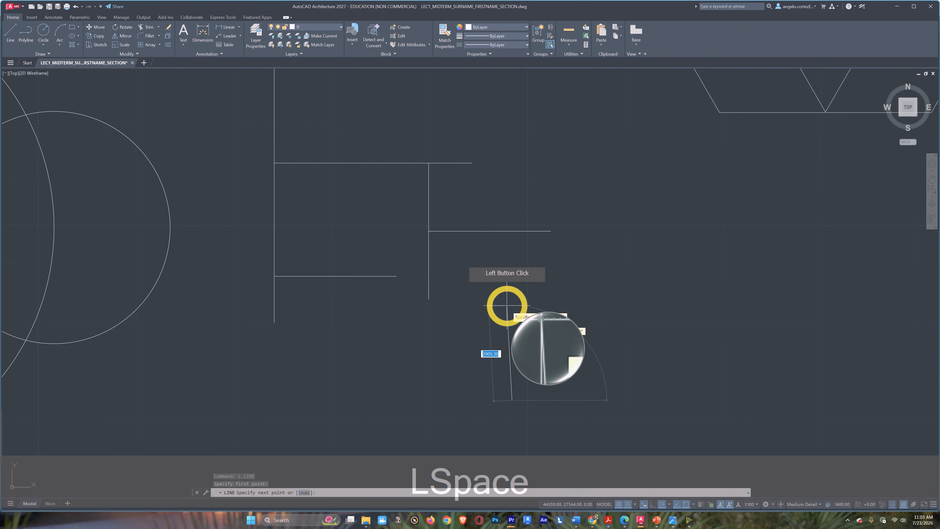
key(Escape)
key(Escape)
Step: Move the short vertical line by its top endpoint onto the copied horizontal line, using the PER (Perpendicular) snap override
scroll(509, 326, up, 2)
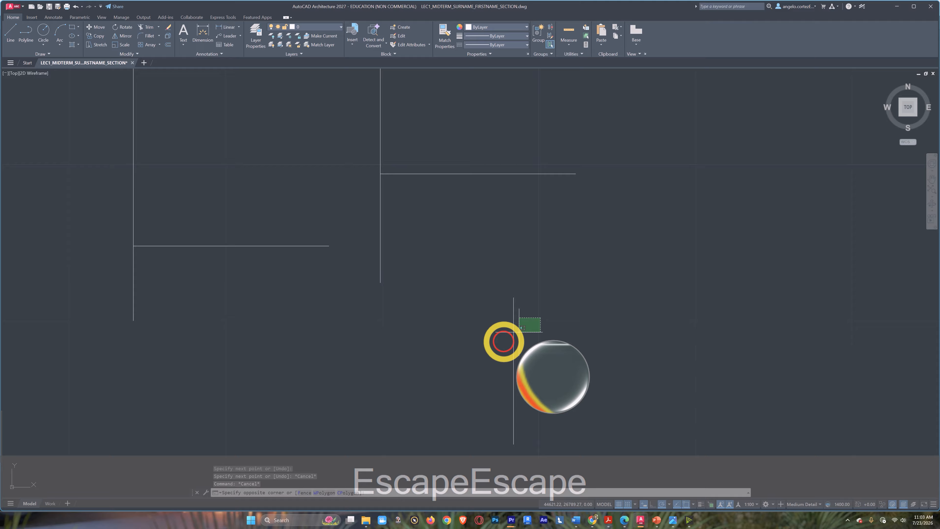
click(500, 342)
text(M)
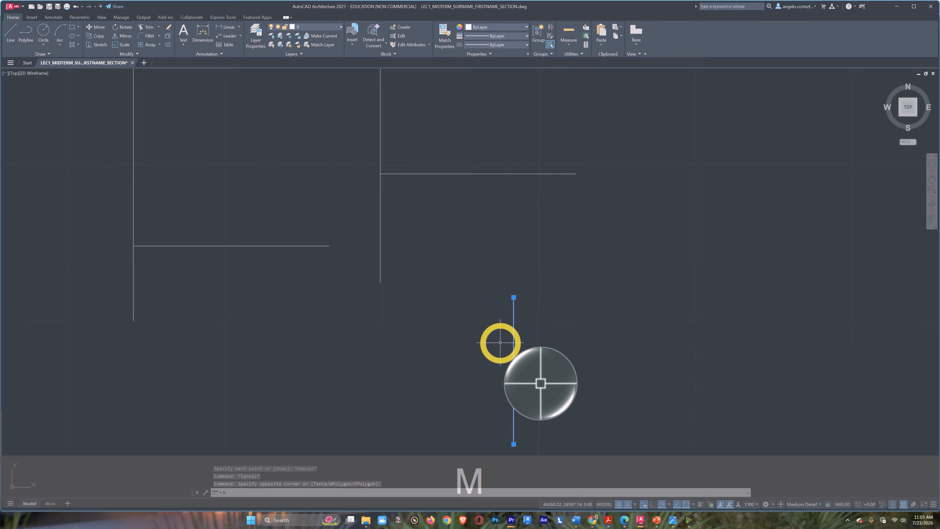
key(Return)
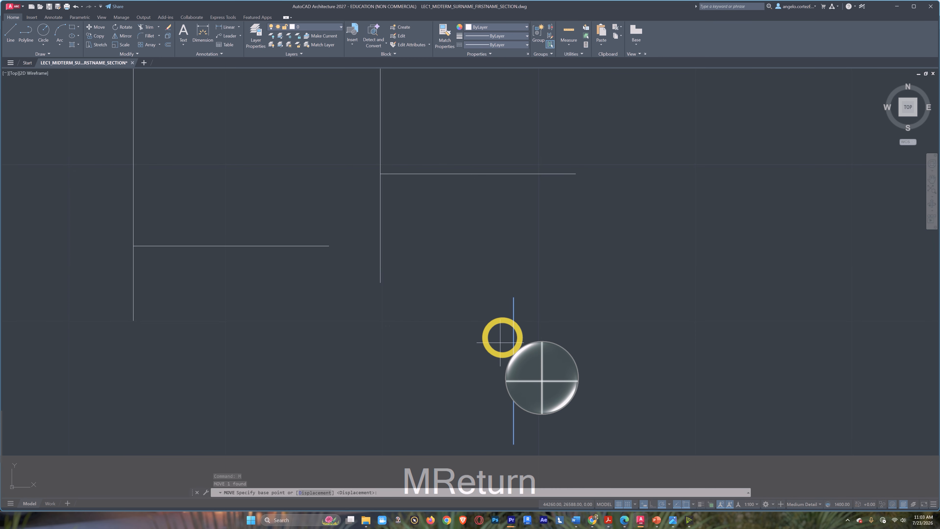
click(513, 297)
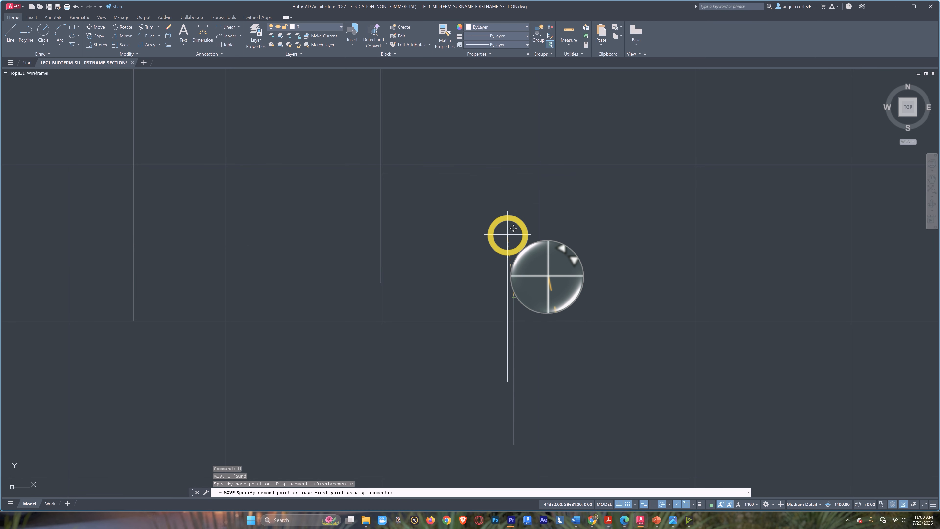
text(P)
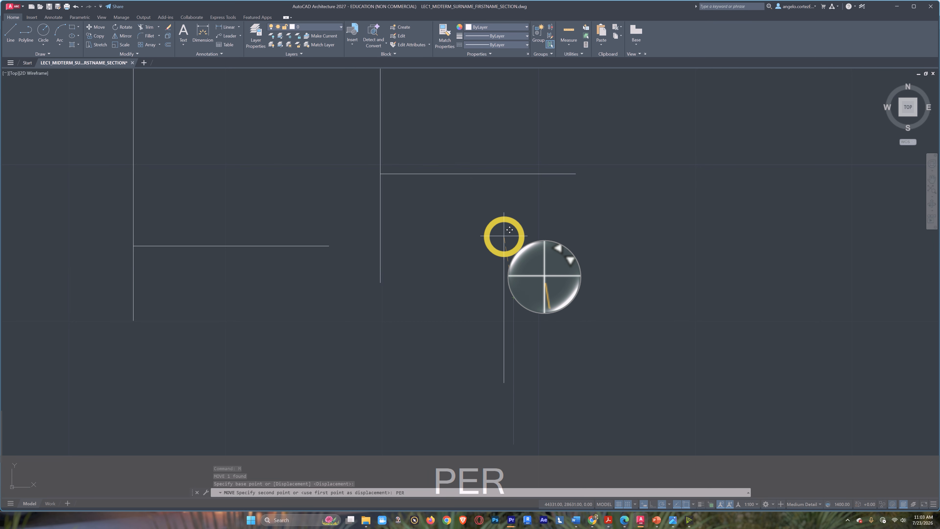
text(ER)
key(Return)
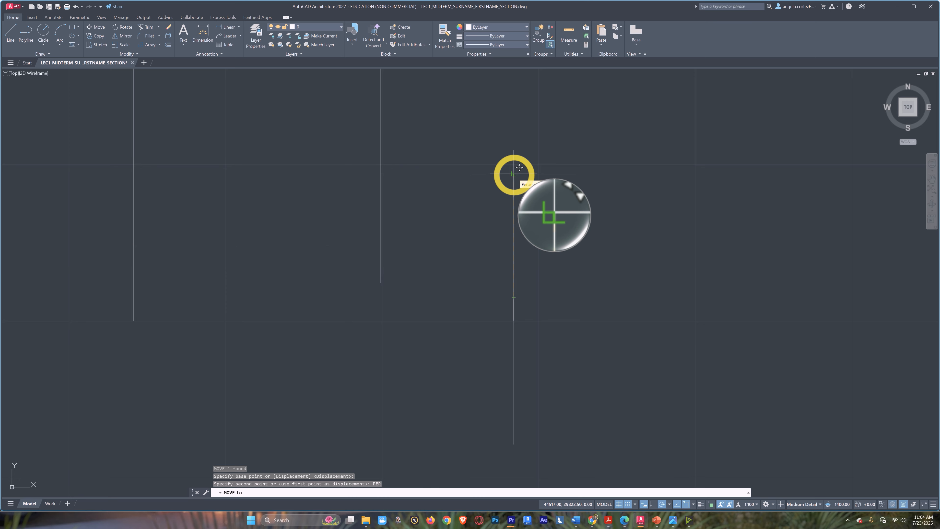
click(513, 174)
scroll(491, 290, down, 2)
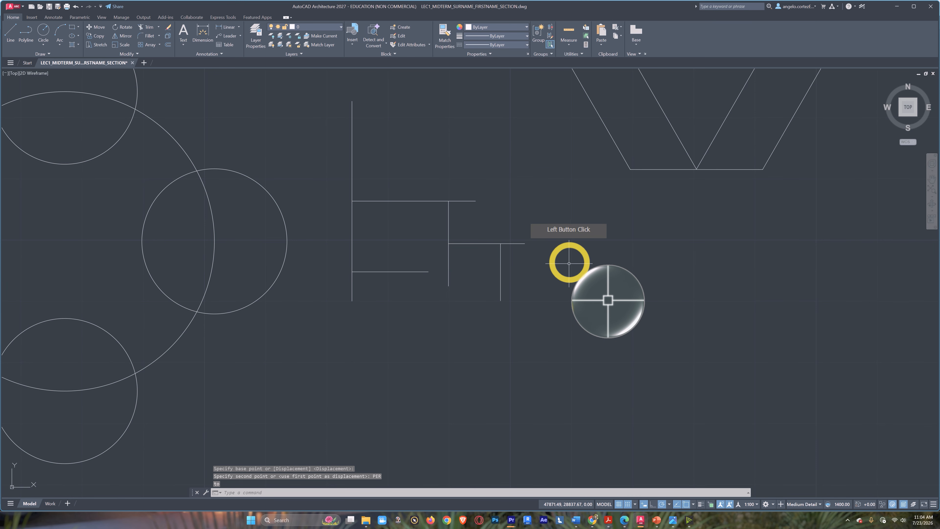
Step: Review the list of object snap modes, including Extension, and examine the connected lines in the drawing
scroll(553, 279, up, 1)
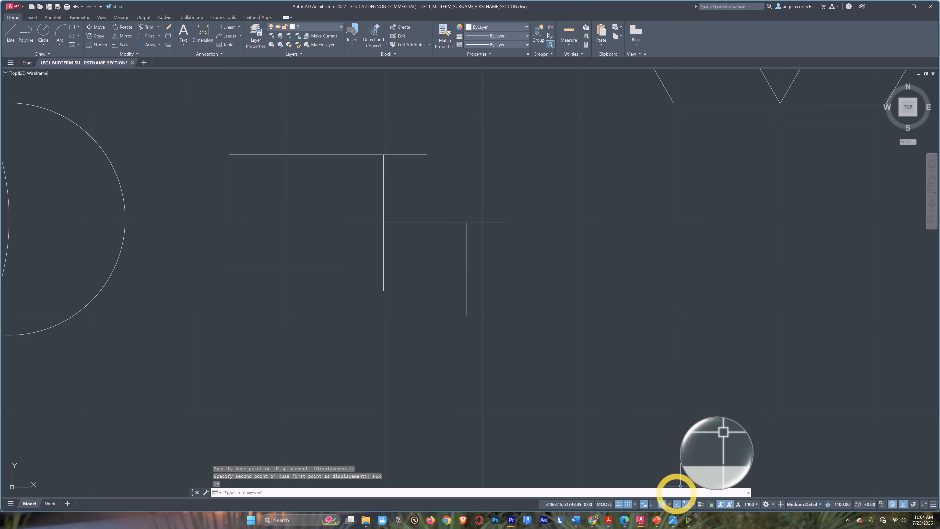
right_click(685, 503)
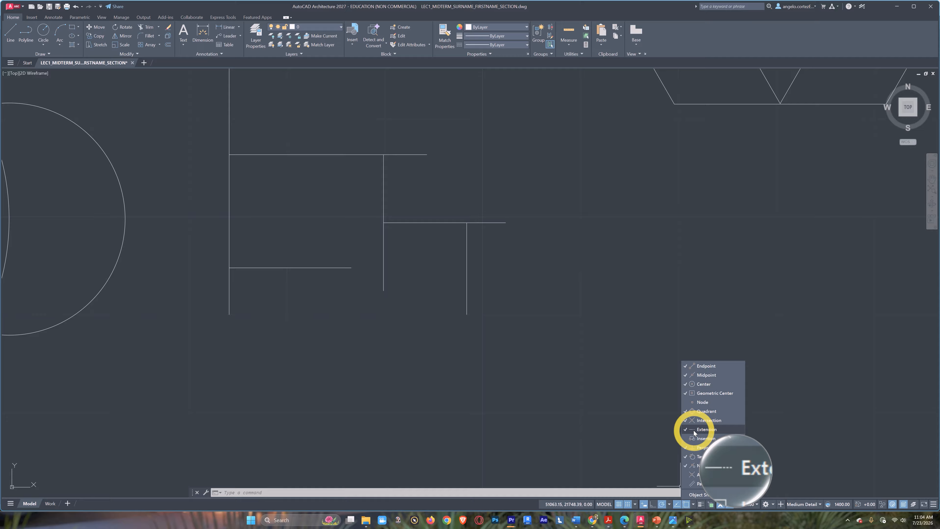
click(688, 505)
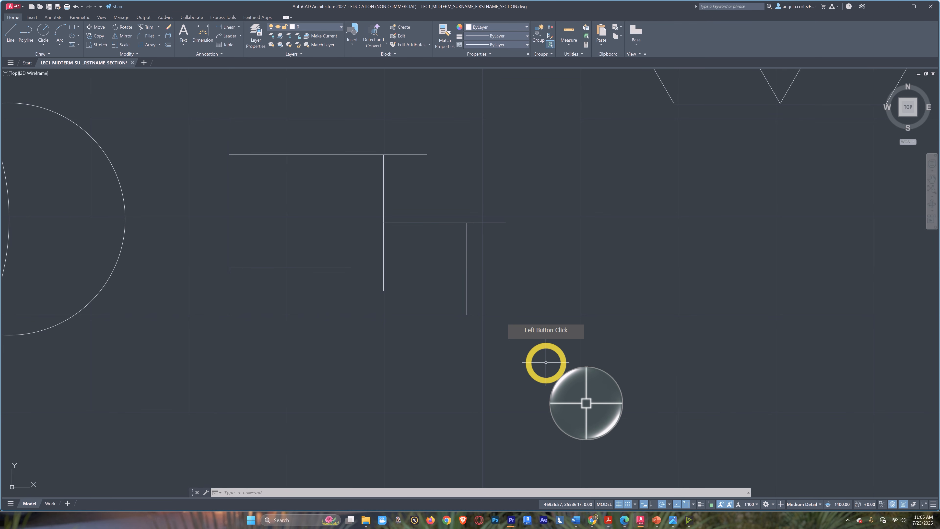
scroll(546, 363, down, 2)
middle_drag(502, 342, 484, 338)
scroll(485, 338, up, 4)
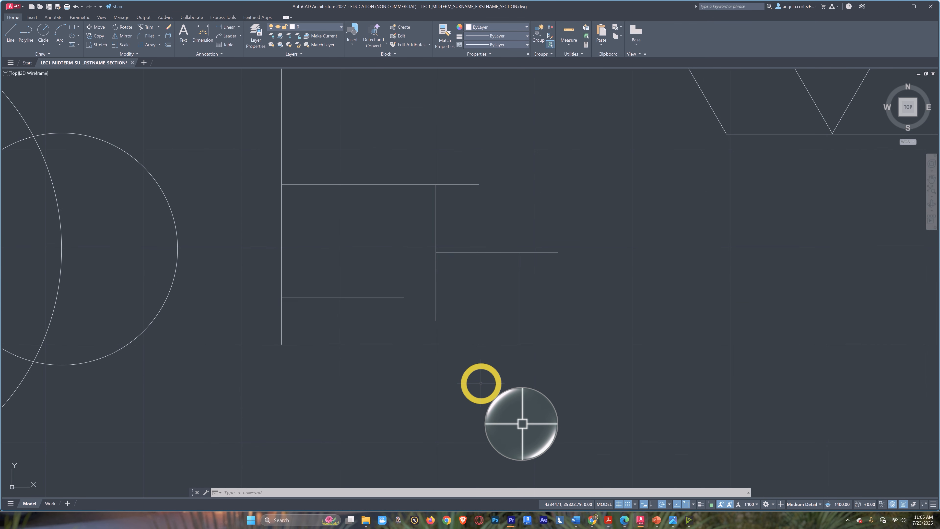
scroll(481, 383, up, 2)
middle_drag(440, 309, 516, 405)
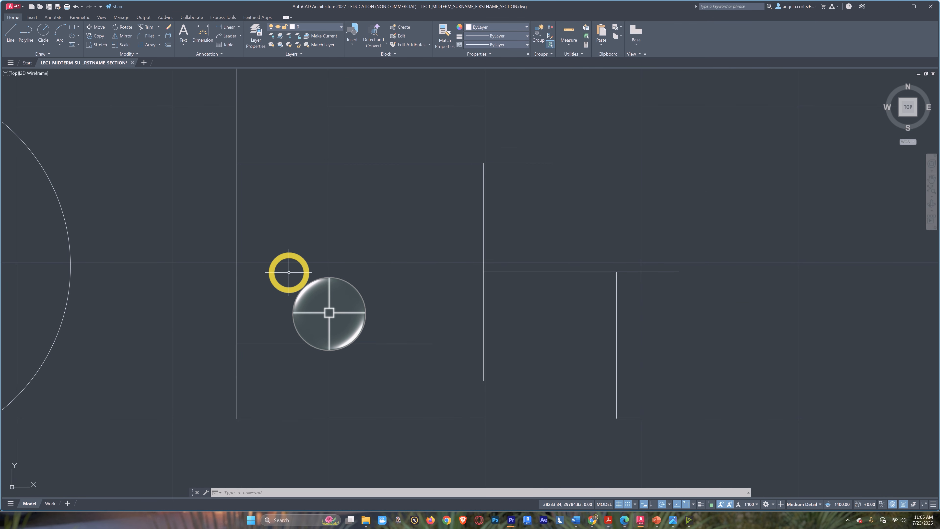
middle_drag(290, 273, 356, 333)
scroll(406, 332, down, 4)
middle_drag(524, 382, 487, 342)
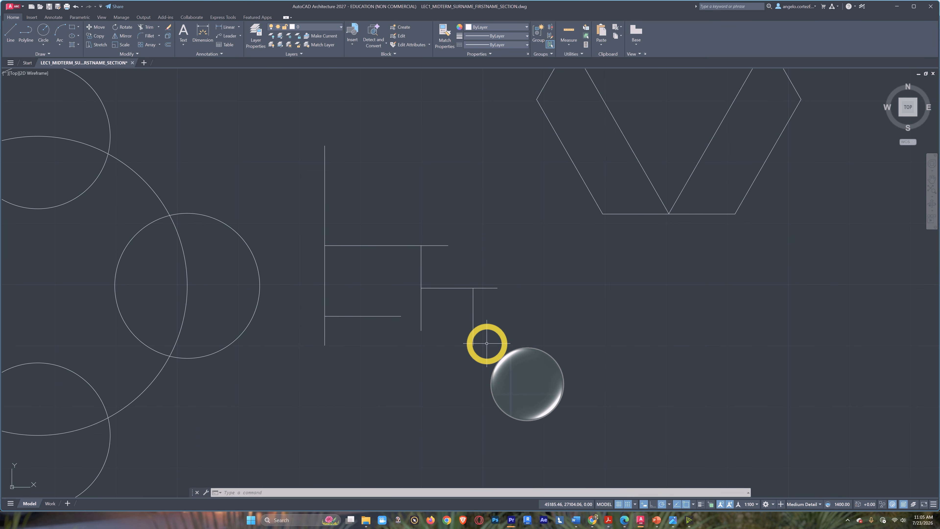
Step: Draw a horizontal line about 4,800 units long in the empty area below and to the right of the connected lines
scroll(470, 343, up, 2)
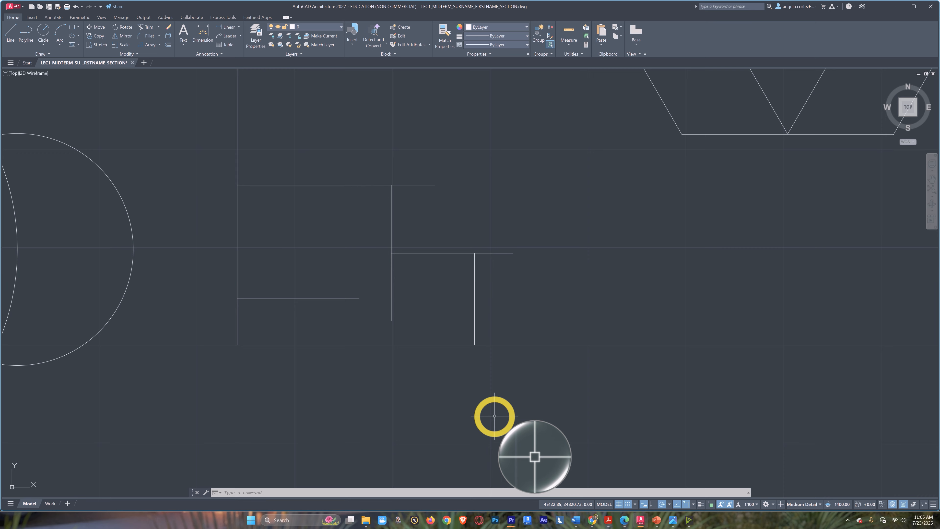
text(L)
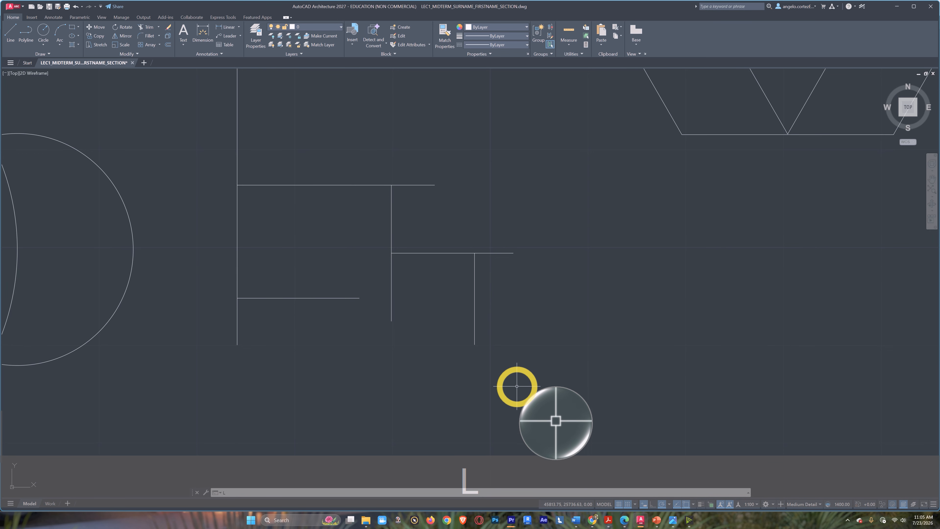
key(space)
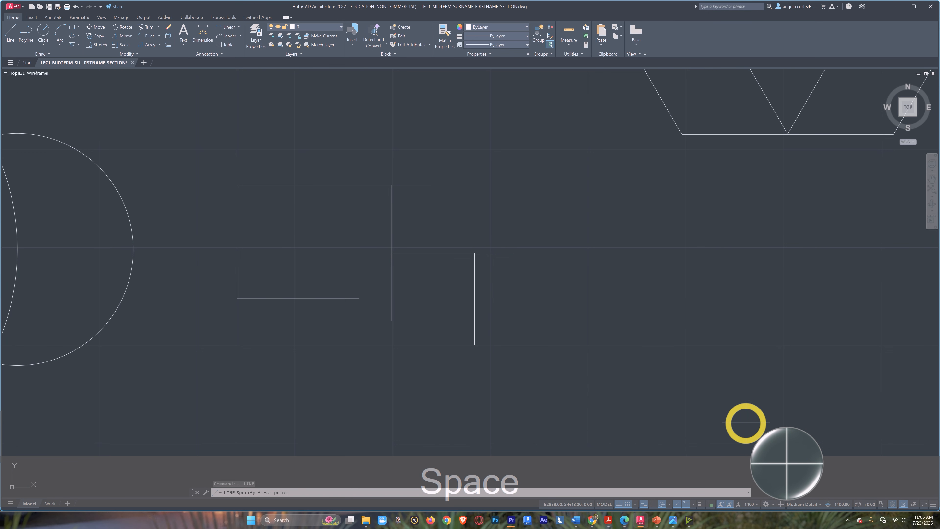
click(728, 420)
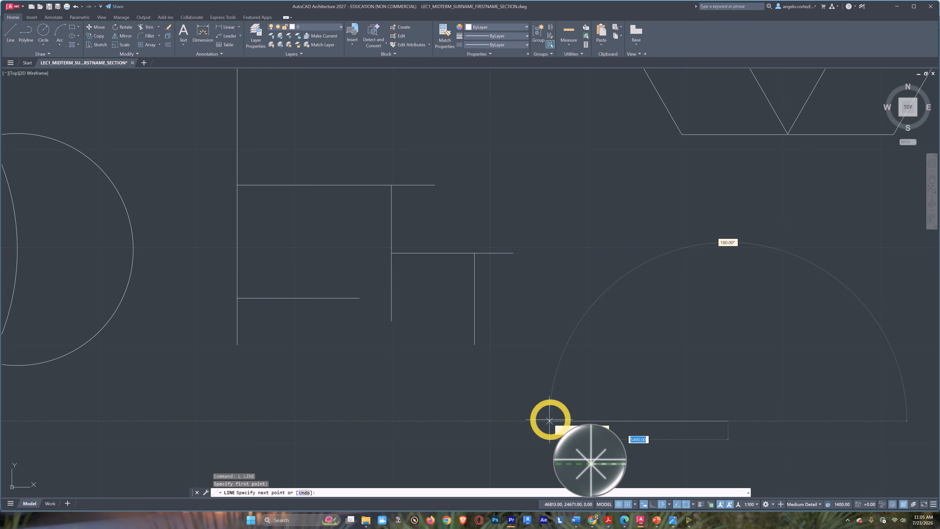
middle_drag(550, 417, 574, 389)
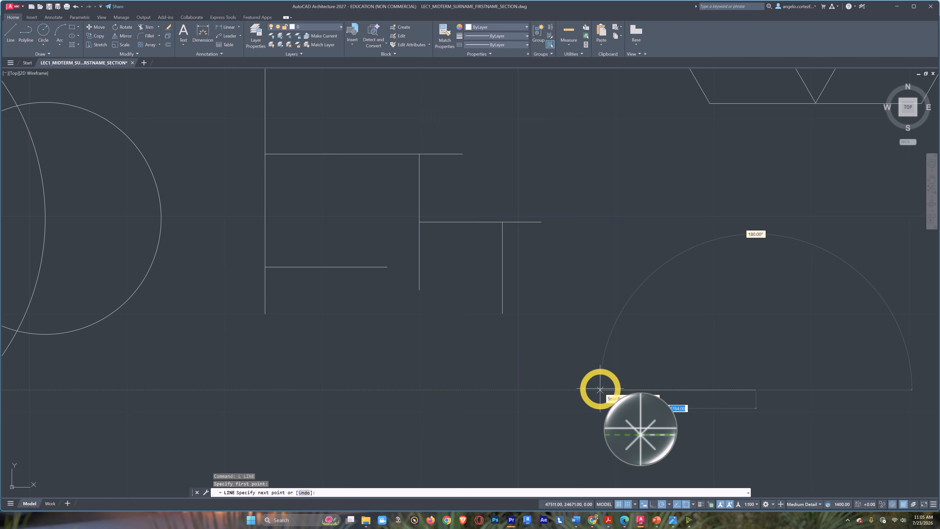
click(600, 389)
key(Escape)
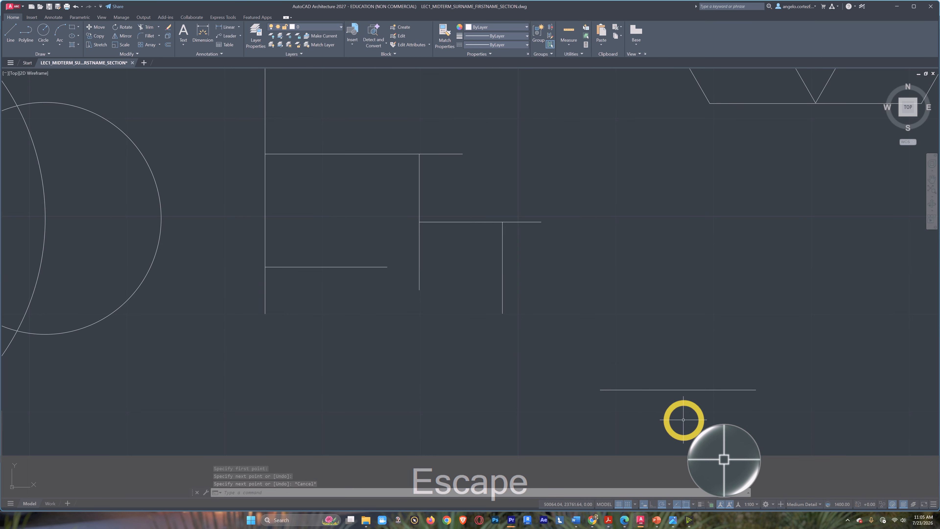
Step: Move the separate horizontal line by its left endpoint into line with the copied horizontal line, leaving a gap, using Extension snap tracking
scroll(686, 404, up, 2)
click(668, 364)
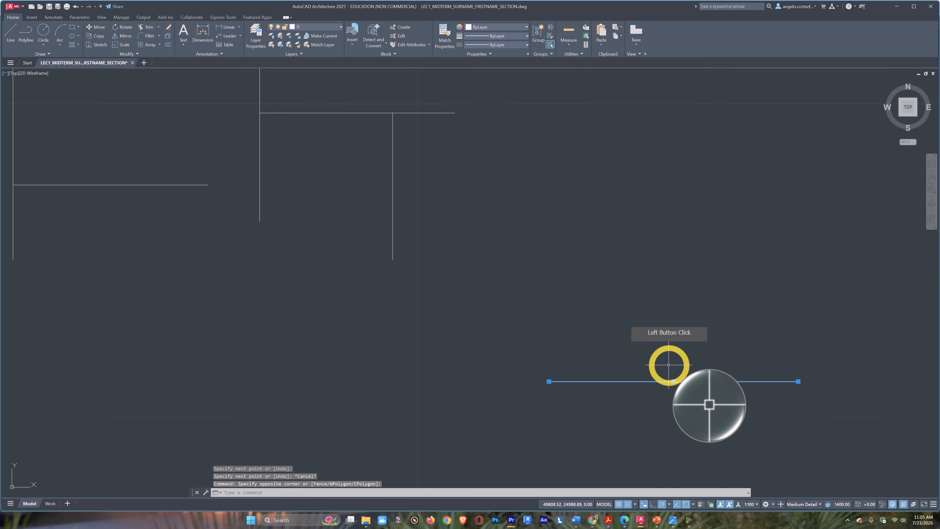
text(M)
key(space)
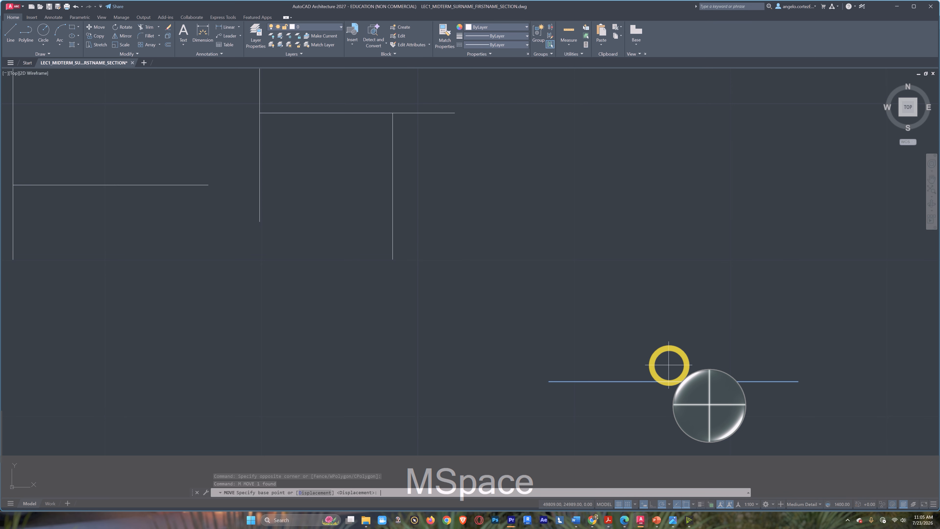
click(549, 381)
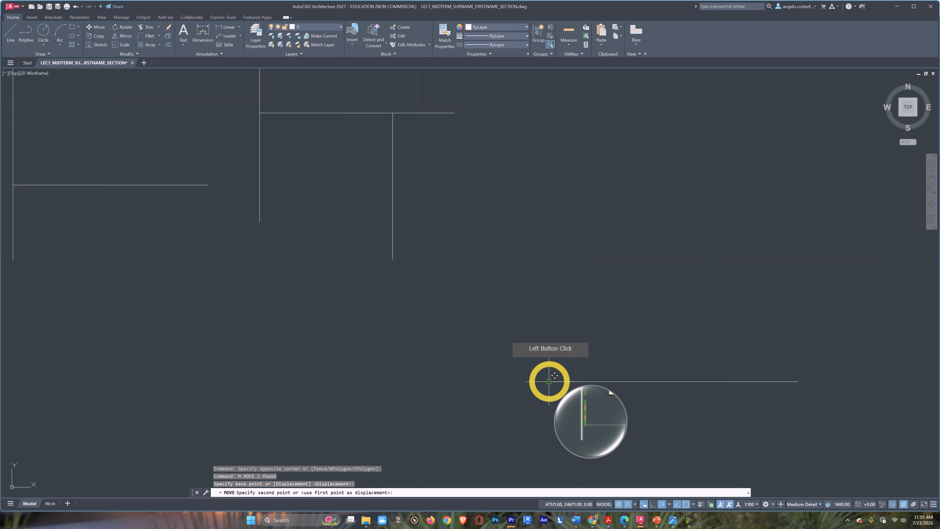
middle_drag(546, 380, 534, 409)
middle_drag(517, 328, 503, 389)
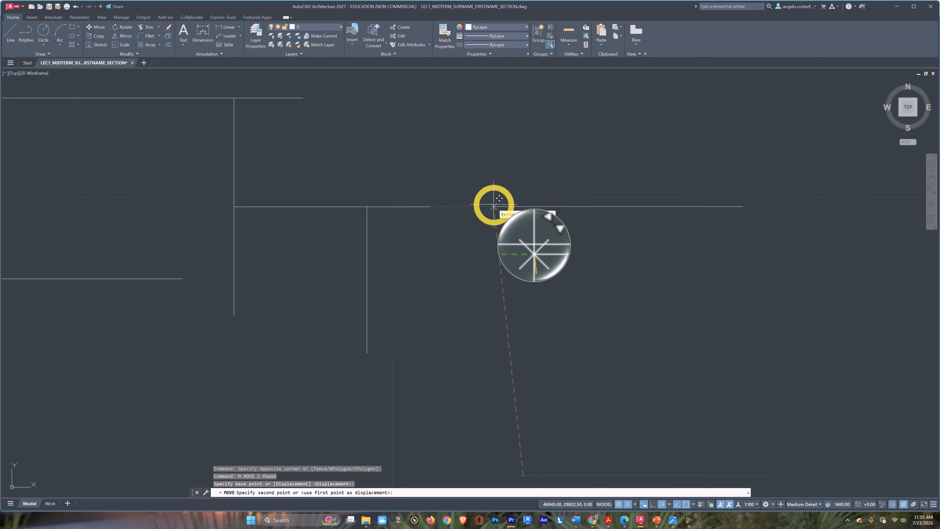
middle_drag(494, 206, 452, 316)
scroll(453, 316, down, 5)
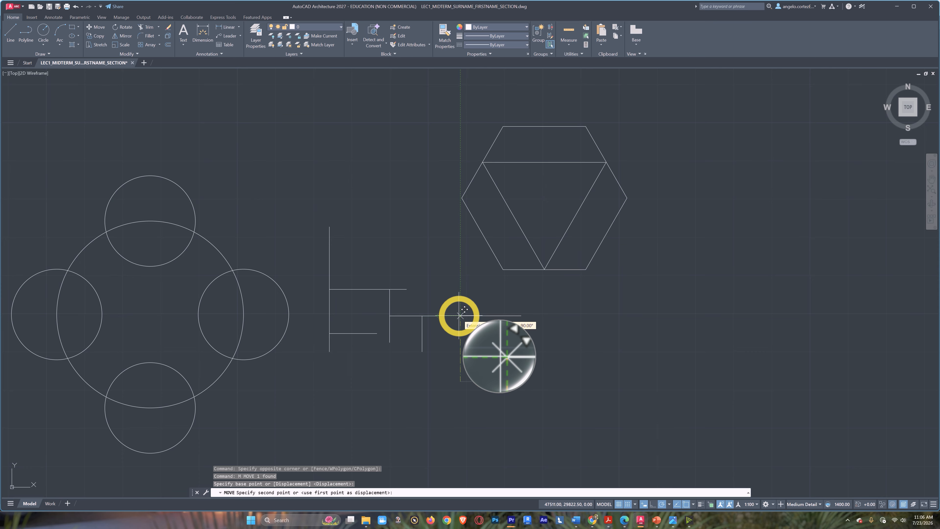
click(460, 315)
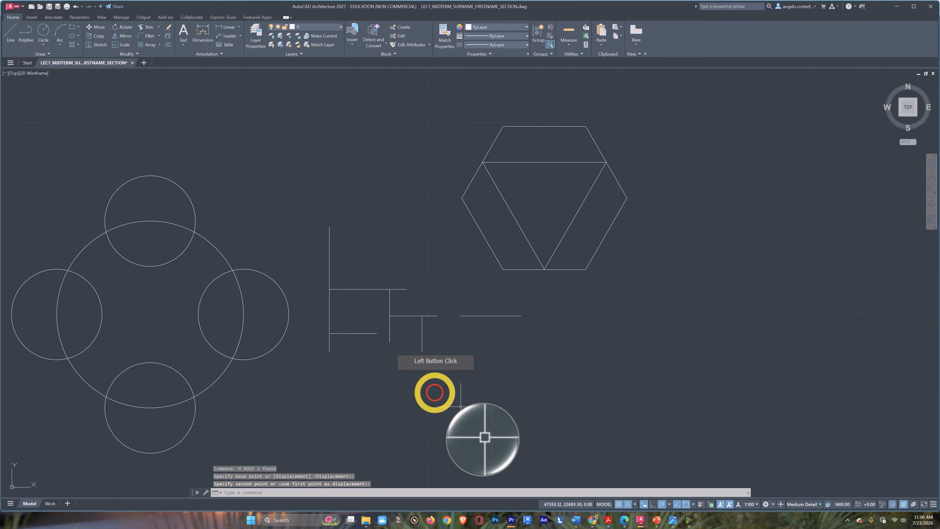
scroll(476, 330, up, 4)
scroll(459, 270, down, 2)
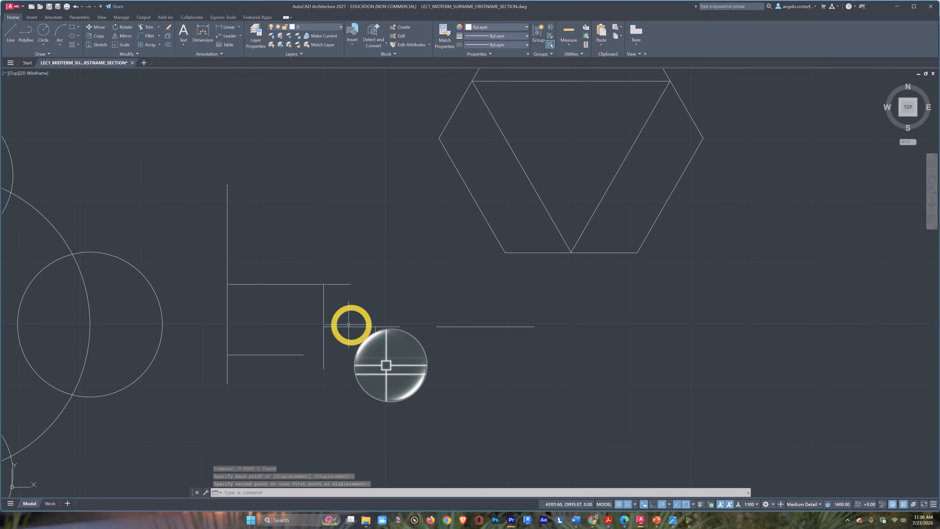
scroll(331, 382, down, 2)
middle_drag(332, 382, 422, 347)
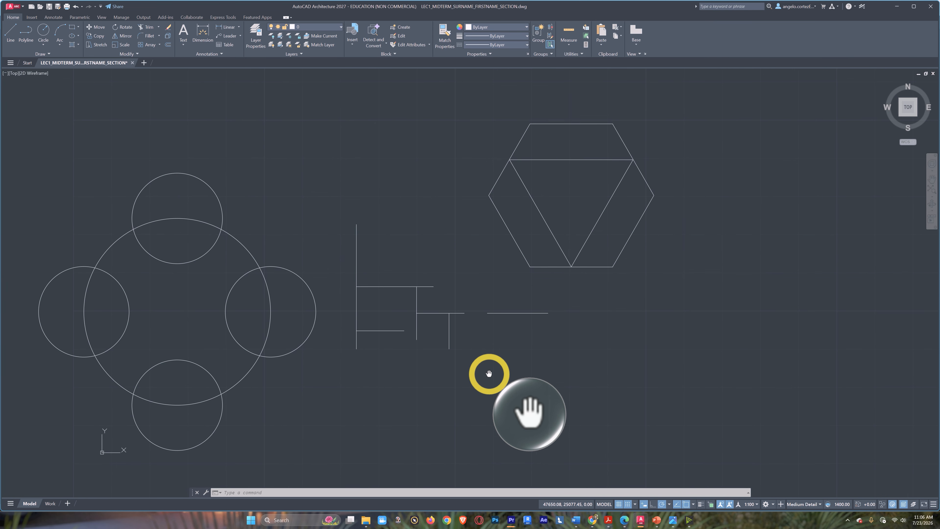
mouse_move(657, 520)
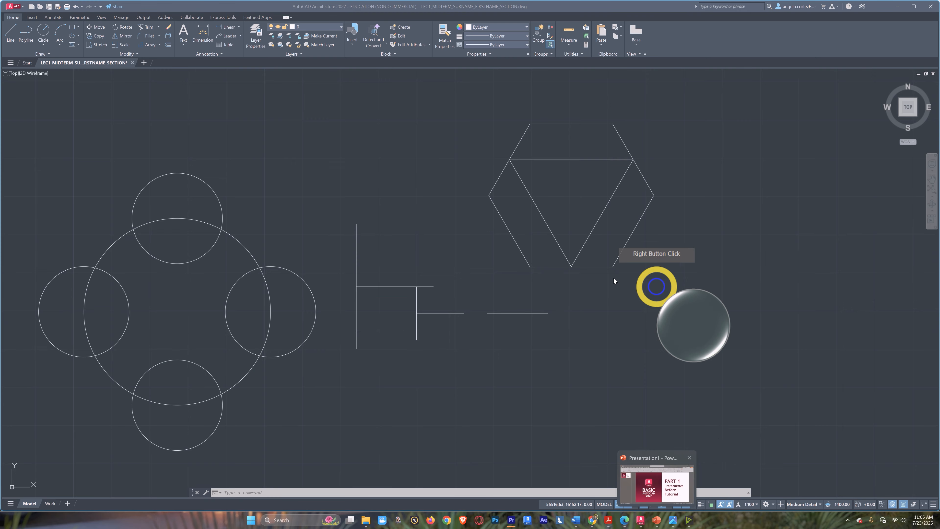
click(515, 397)
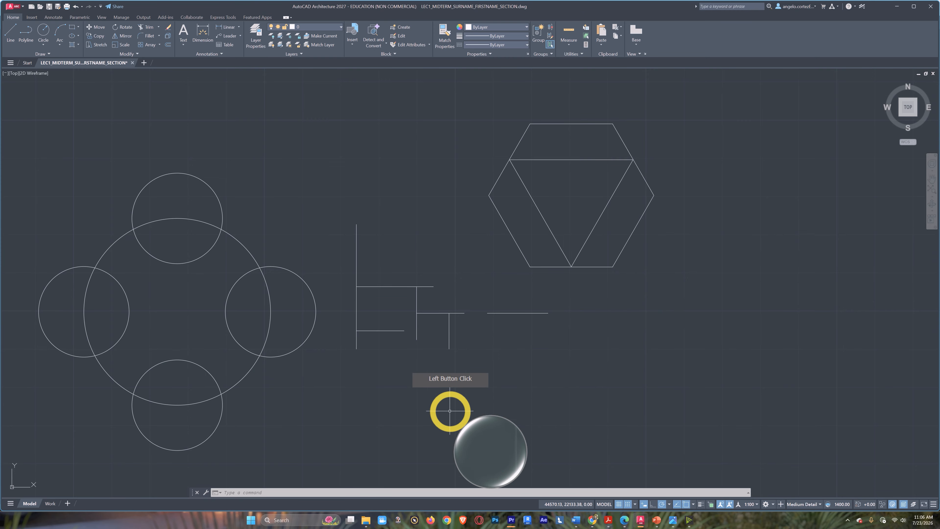
middle_drag(434, 409, 489, 369)
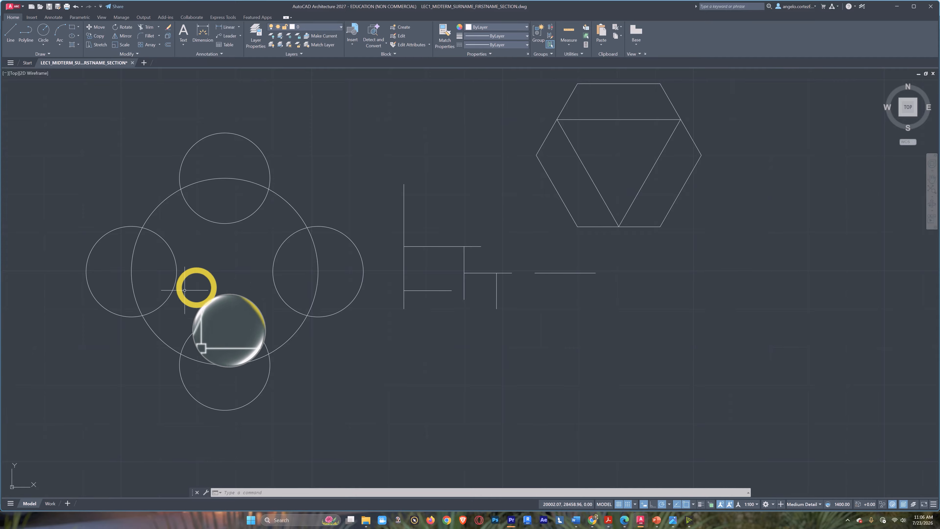
middle_drag(288, 286, 315, 319)
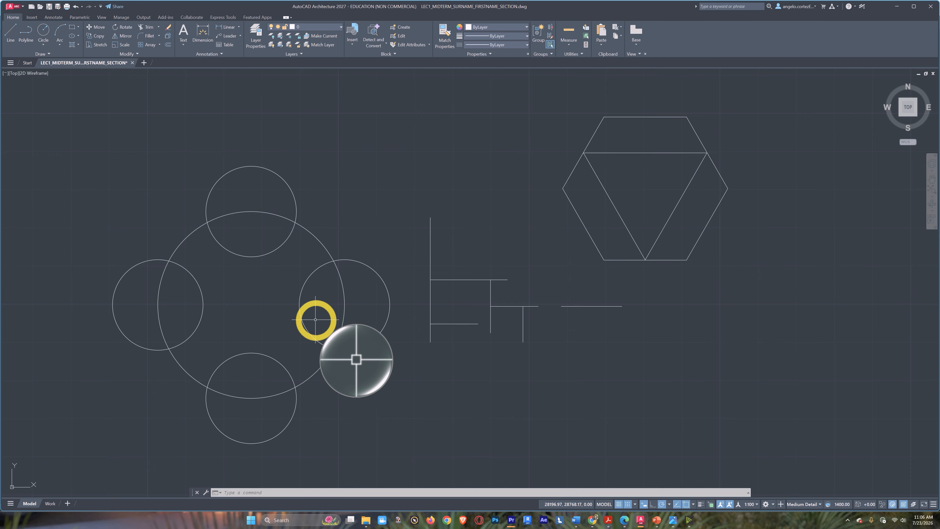
Step: Toggle object snap and 3D object snap to demonstrate their function-key switches
key(F3)
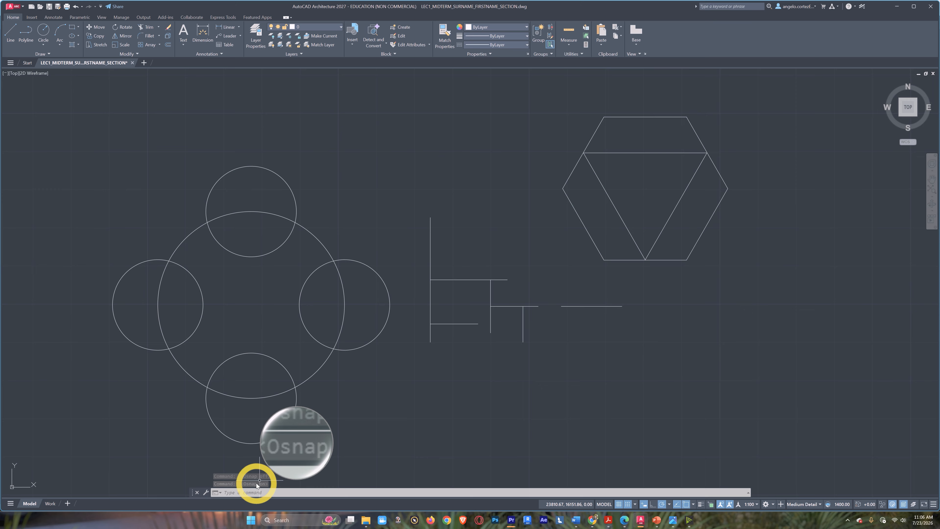
middle_drag(379, 337, 417, 315)
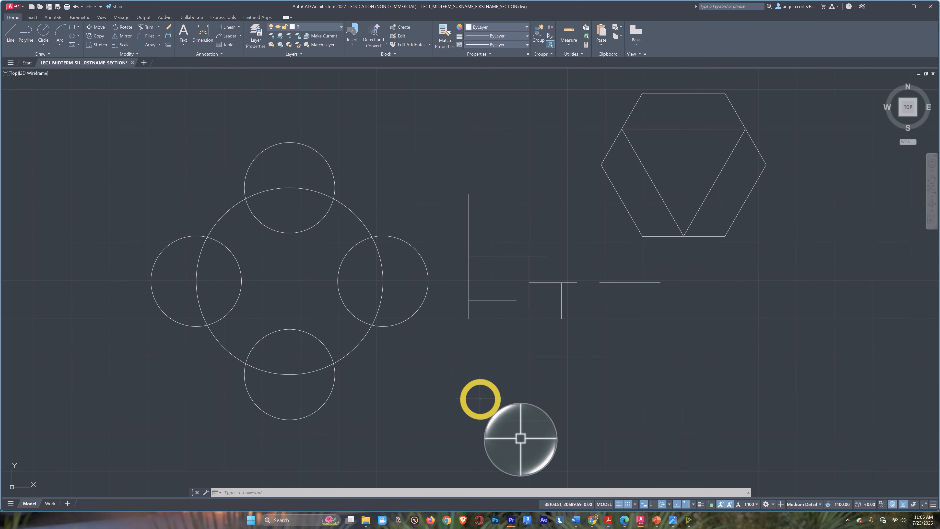
key(F4)
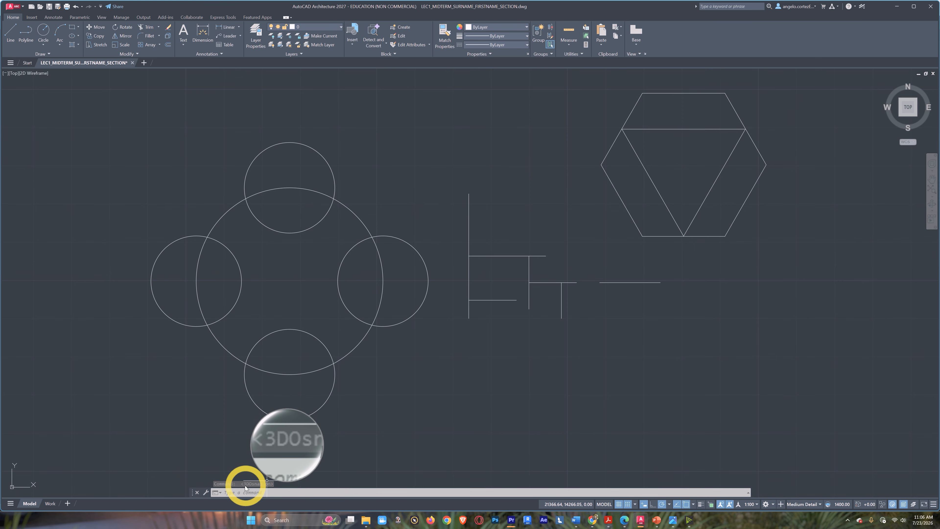
key(F4)
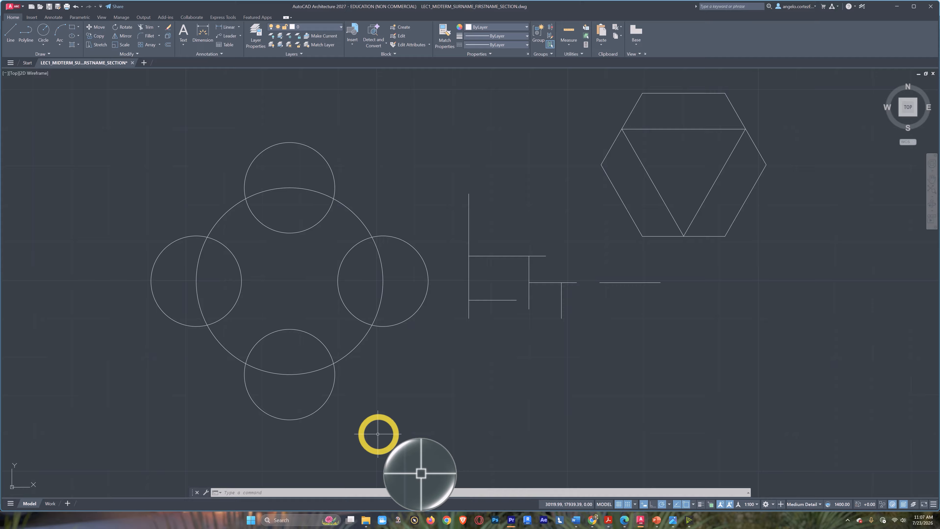
Step: Cycle the isometric drafting plane through Top, Right and Left
key(F5)
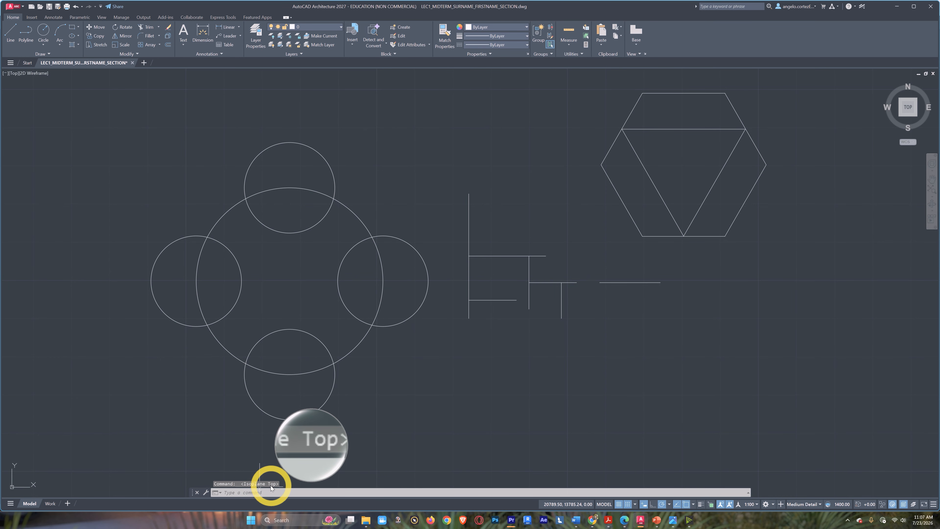
key(F5)
key(F5)
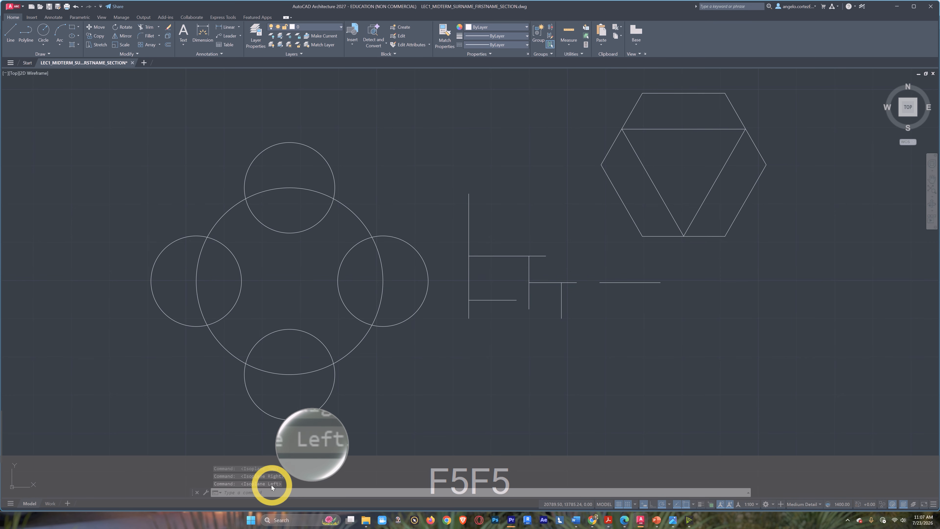
key(F5)
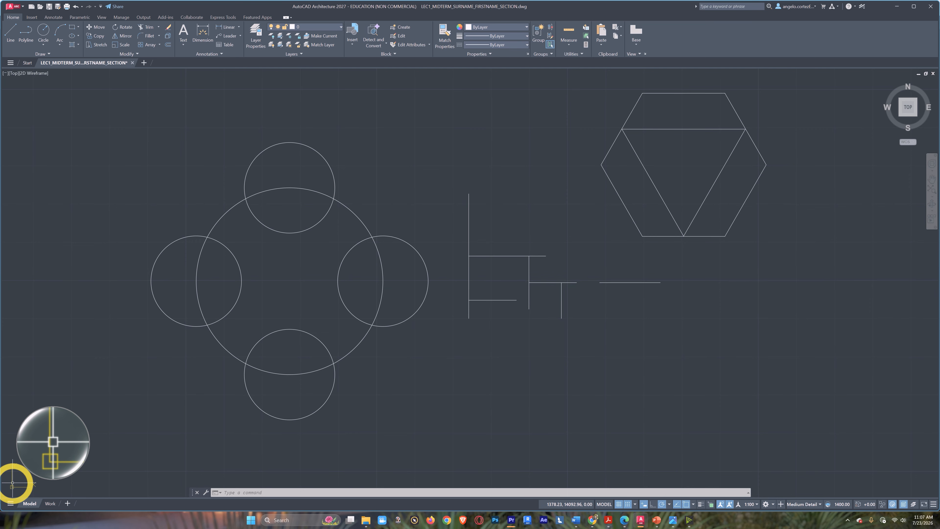
Step: Toggle Dynamic UCS off and back on
key(F6)
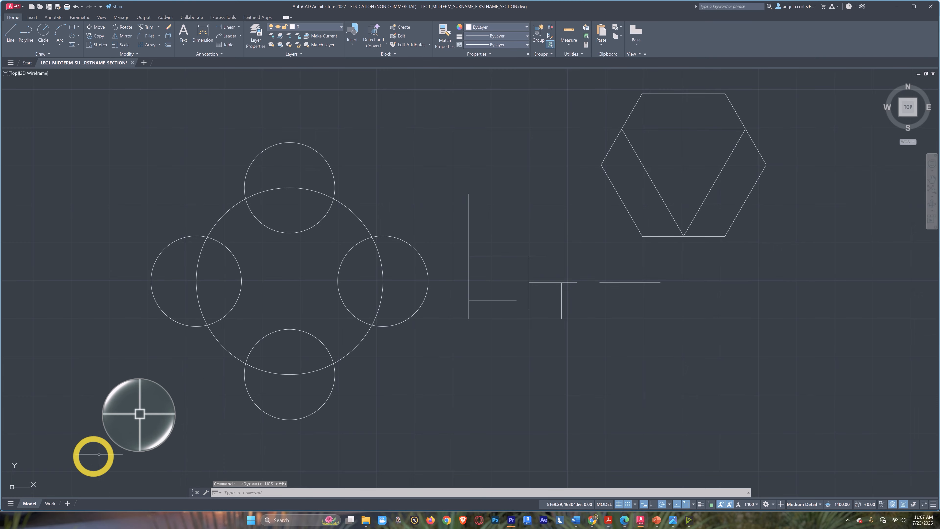
key(F6)
mouse_move(248, 361)
middle_down()
mouse_move(213, 382)
mouse_move(465, 256)
middle_up()
mouse_move(210, 389)
middle_down()
mouse_move(197, 419)
mouse_move(89, 477)
middle_up()
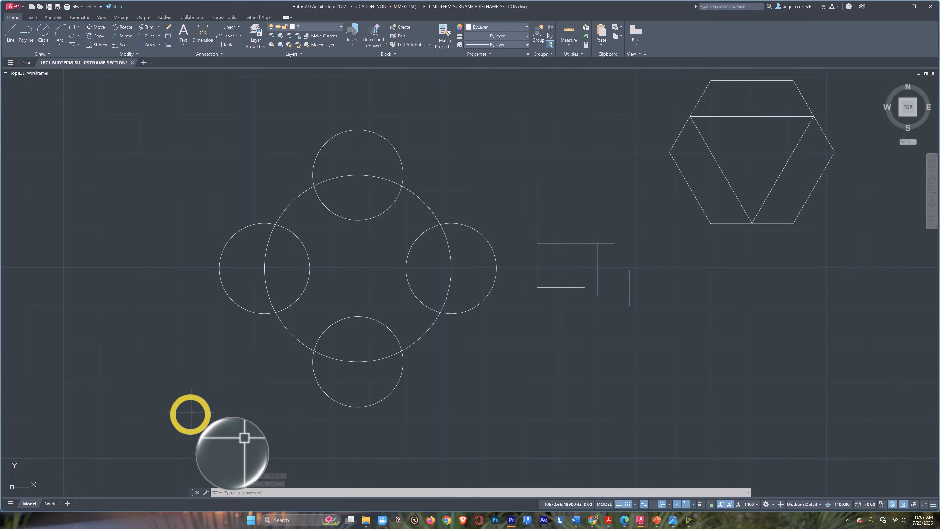
mouse_move(191, 412)
middle_down()
mouse_move(300, 332)
mouse_move(254, 373)
mouse_move(150, 430)
mouse_move(371, 314)
middle_up()
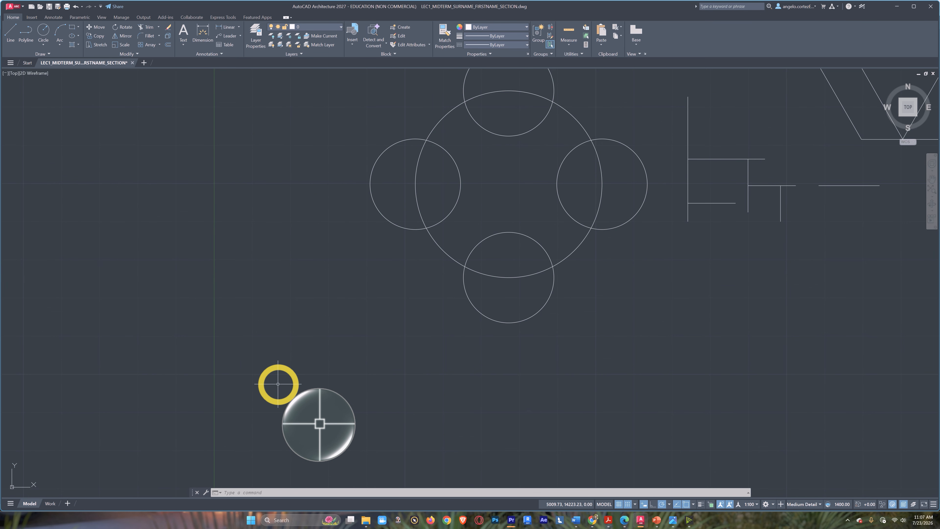
Step: Turn Dynamic UCS off, examine the UCS icon at the drawing's origin, and turn Dynamic UCS on again
key(F6)
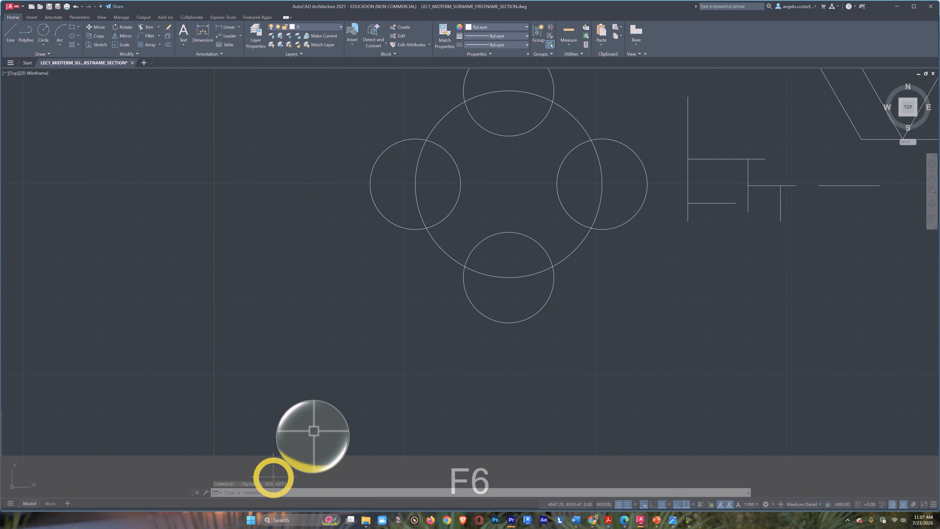
middle_drag(203, 372, 392, 275)
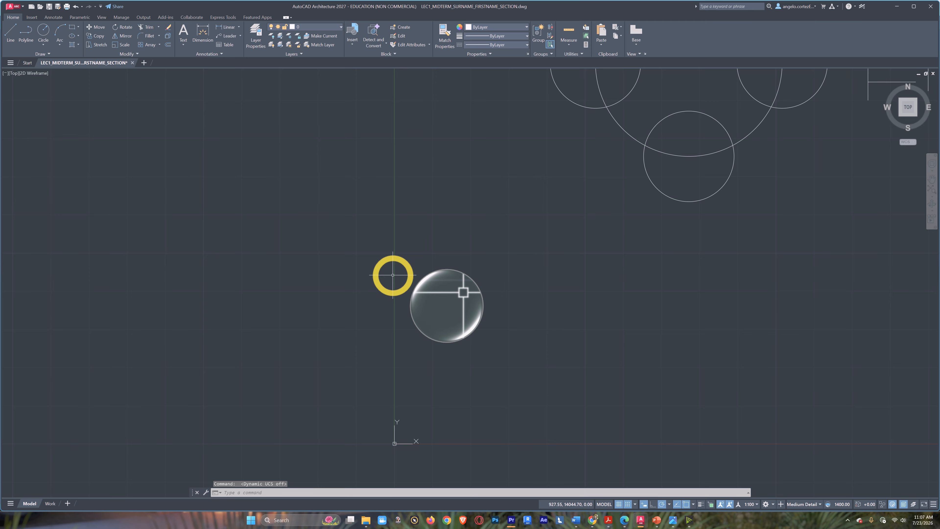
middle_drag(414, 441, 355, 413)
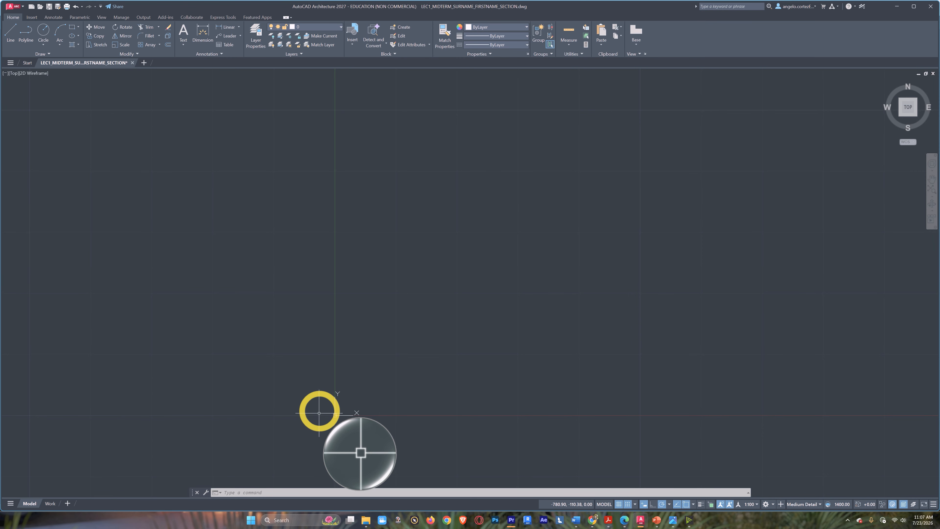
key(F6)
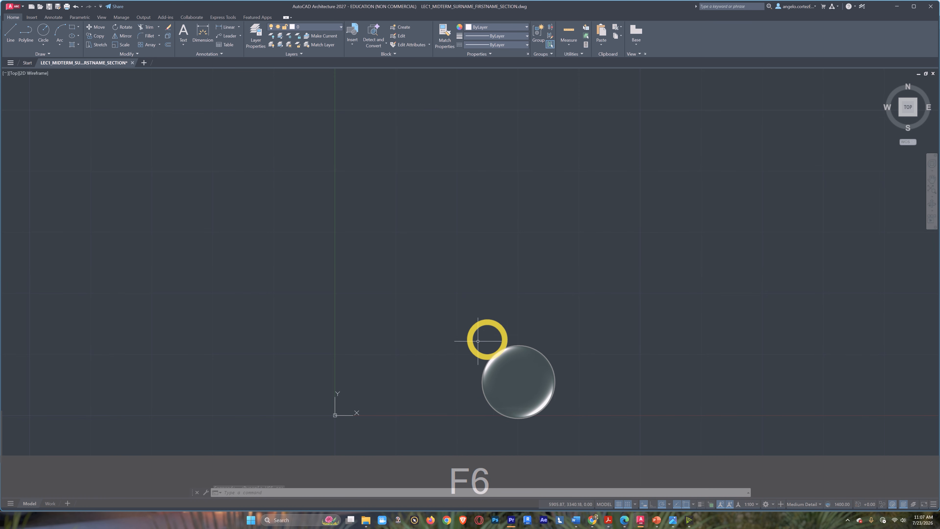
middle_drag(486, 338, 220, 517)
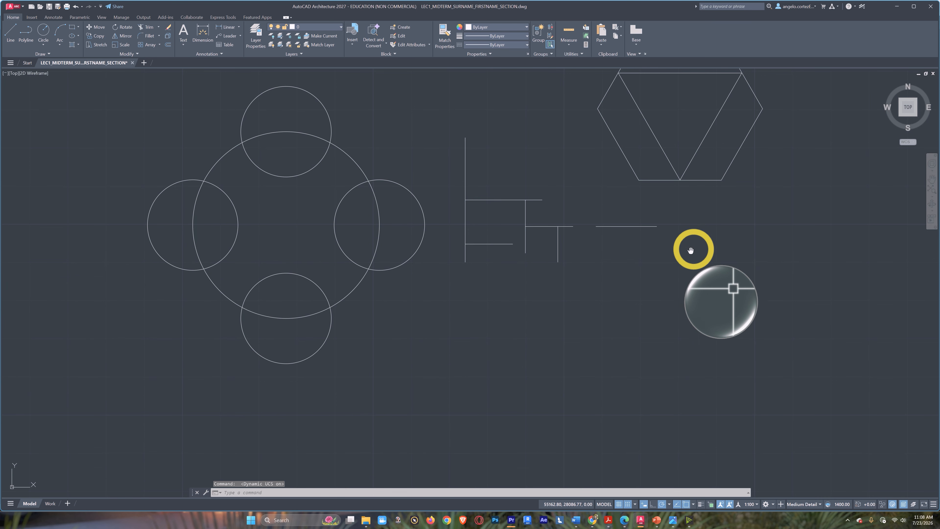
middle_drag(695, 248, 321, 415)
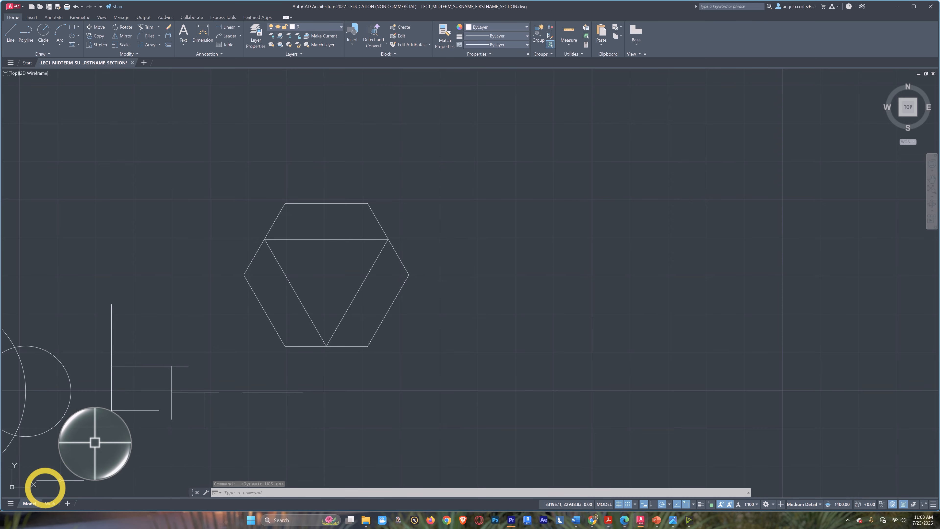
middle_drag(75, 445, 504, 327)
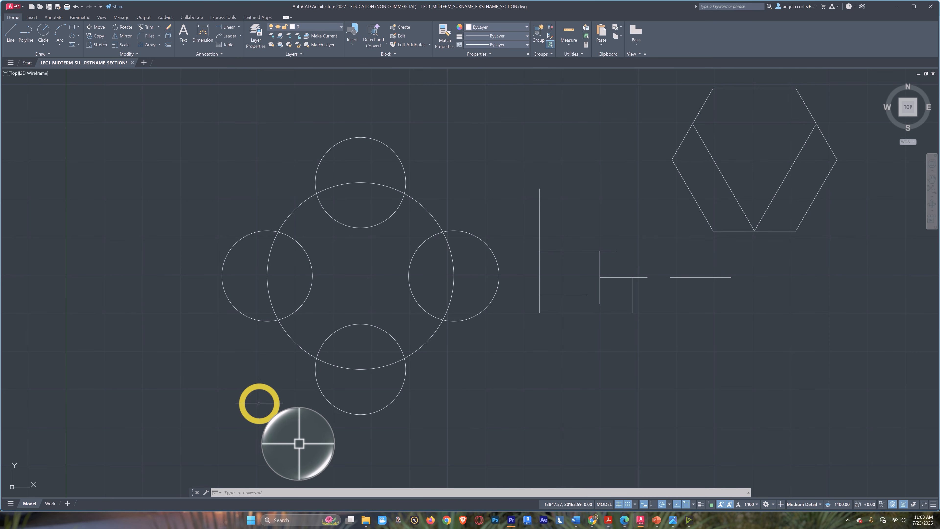
Step: Switch the drawing grid display off and back on
key(F7)
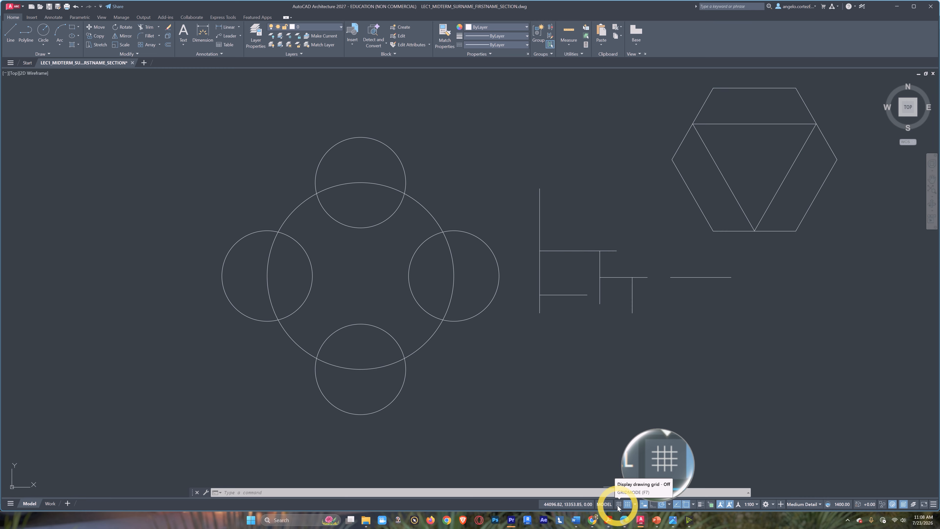
key(F7)
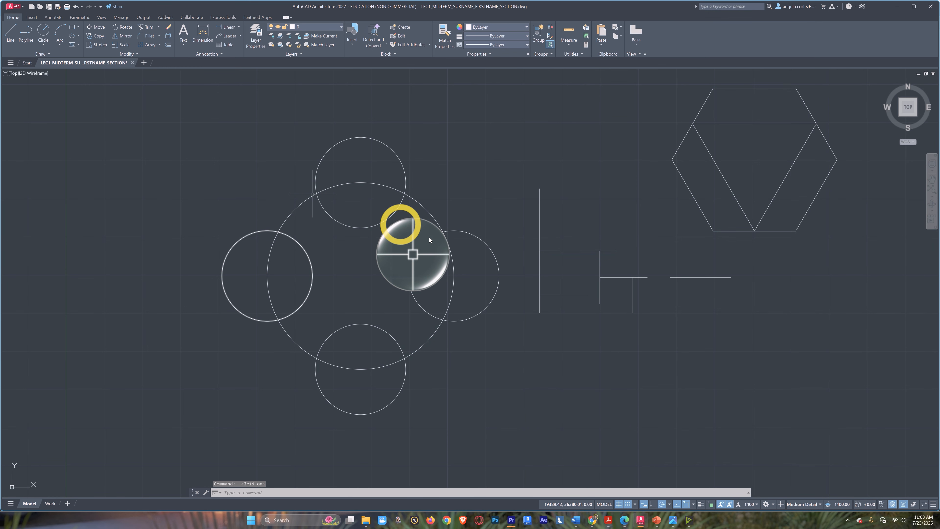
Step: Set the grid X spacing and grid Y spacing to 100 in the grid settings
right_click(618, 505)
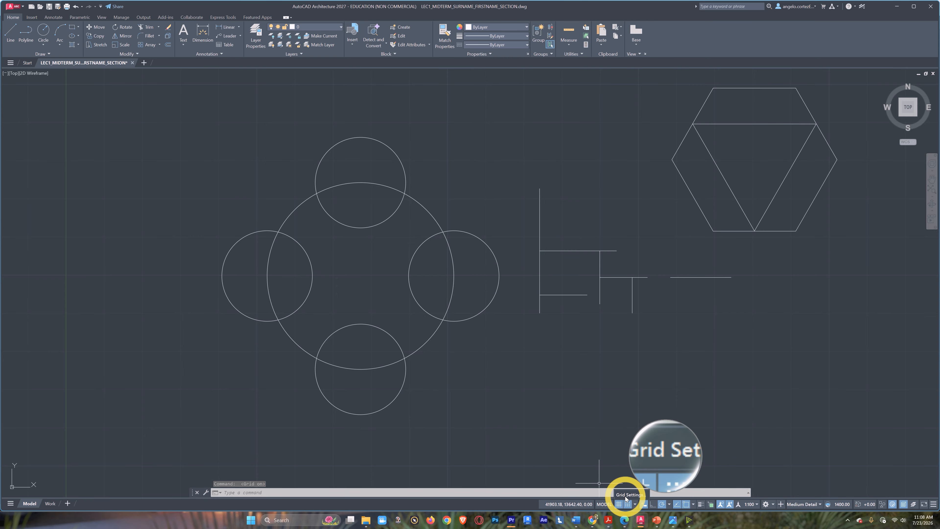
click(624, 495)
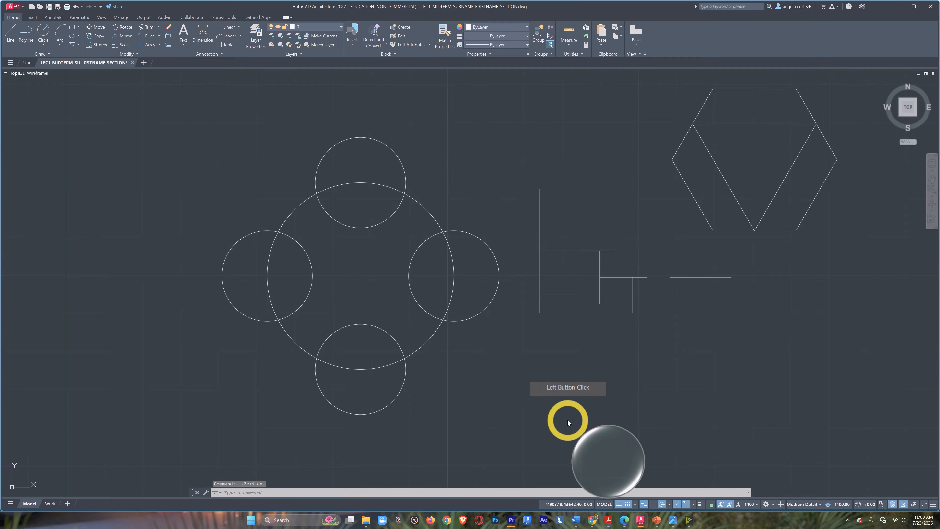
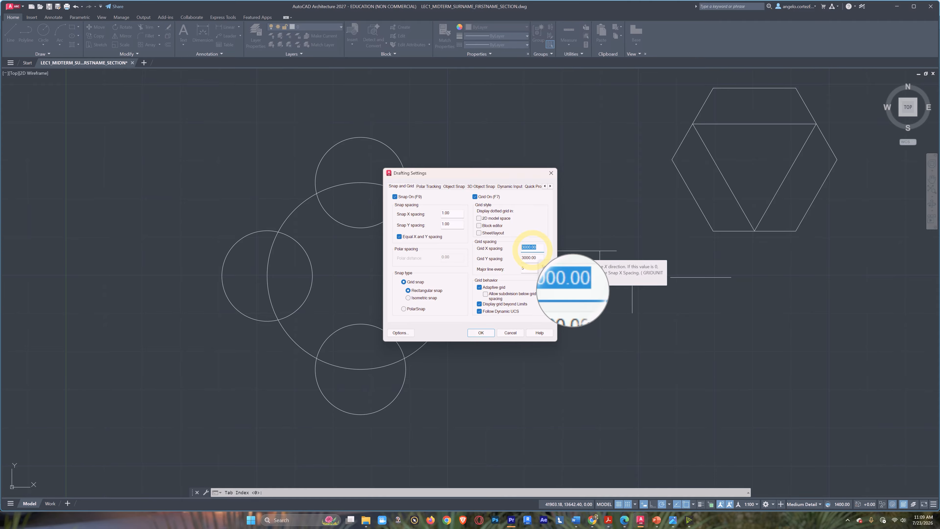
text(1)
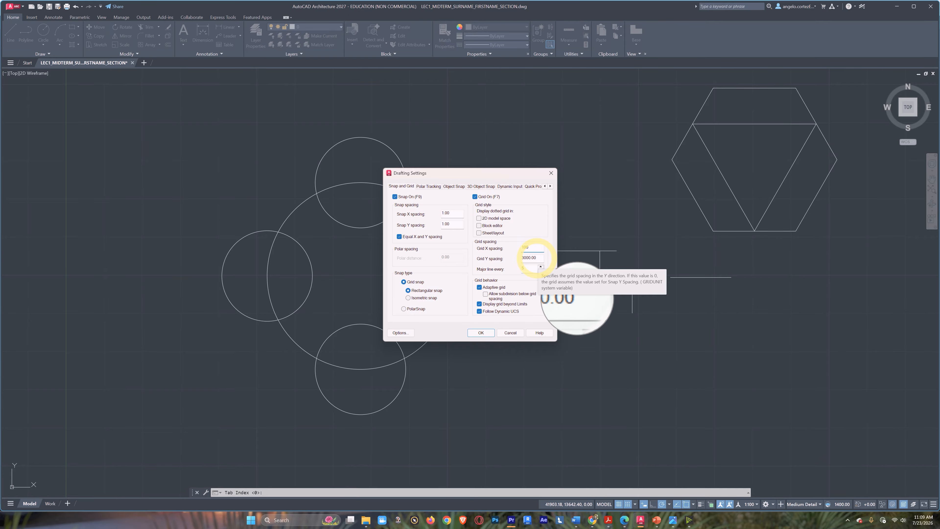
click(532, 258)
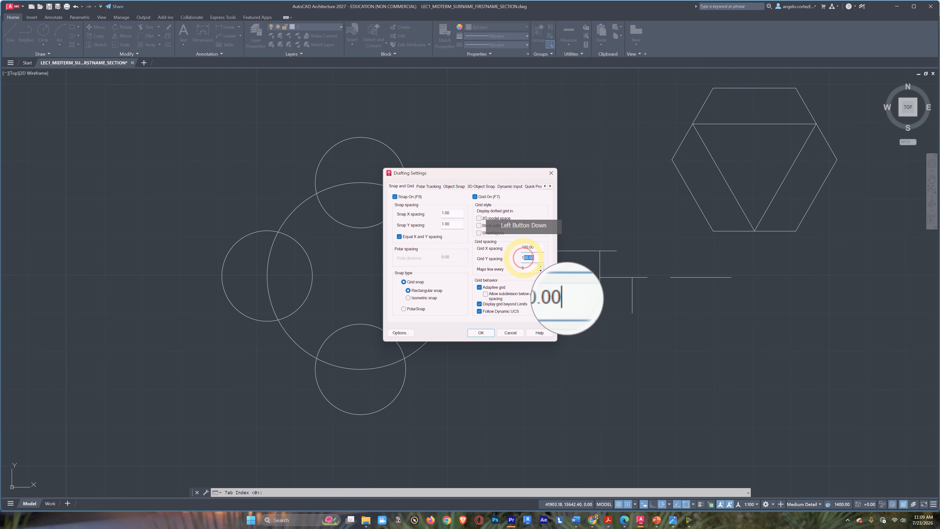
double_click(529, 258)
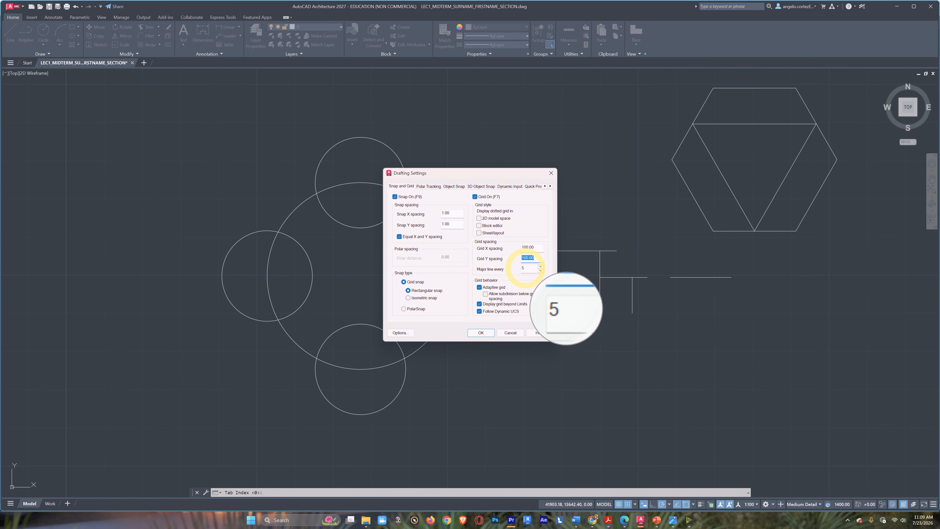
Step: Set the grid's major line frequency to every 50 and apply the grid settings
click(526, 268)
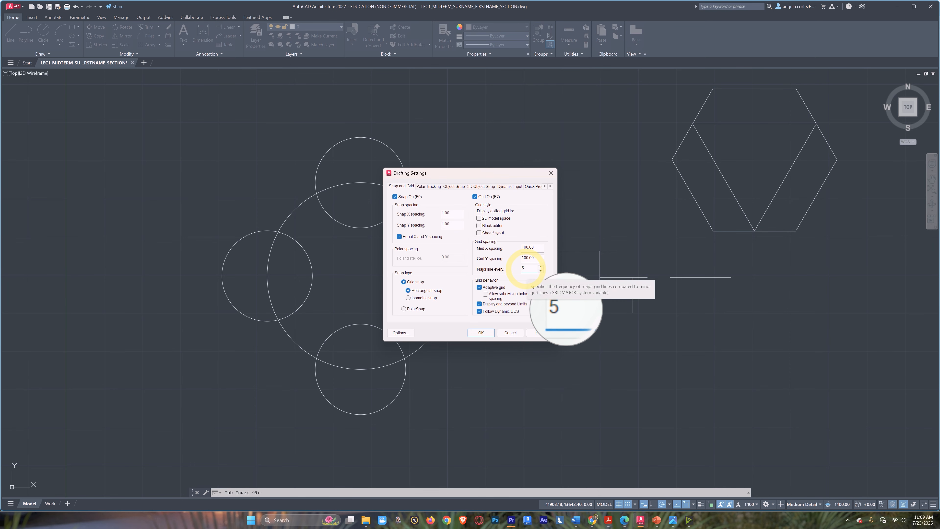
text(0)
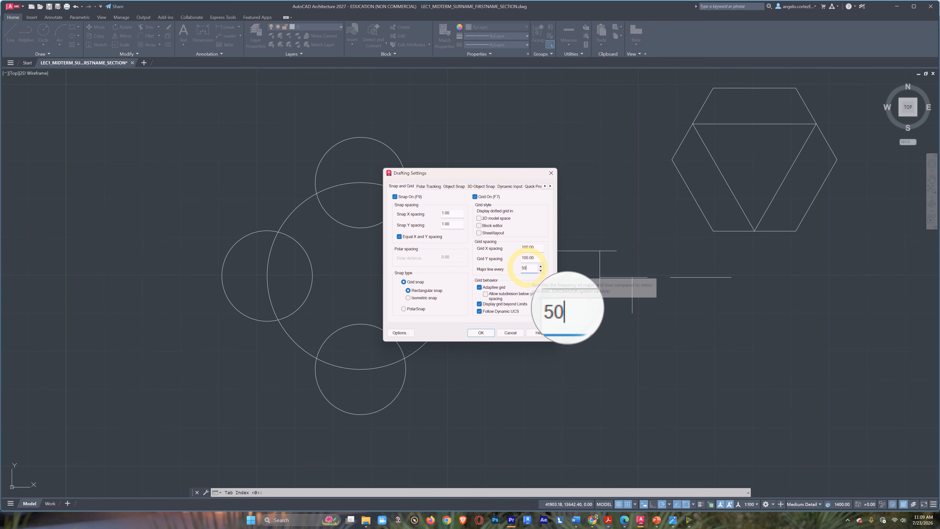
double_click(524, 267)
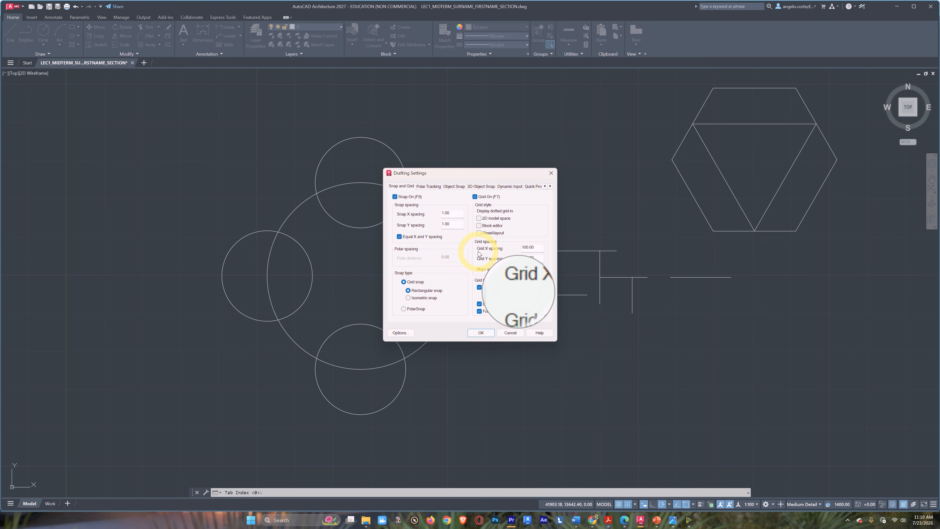
click(481, 333)
Step: Examine the grid lines around the circles and the origin at several zoom levels
scroll(534, 357, down, 4)
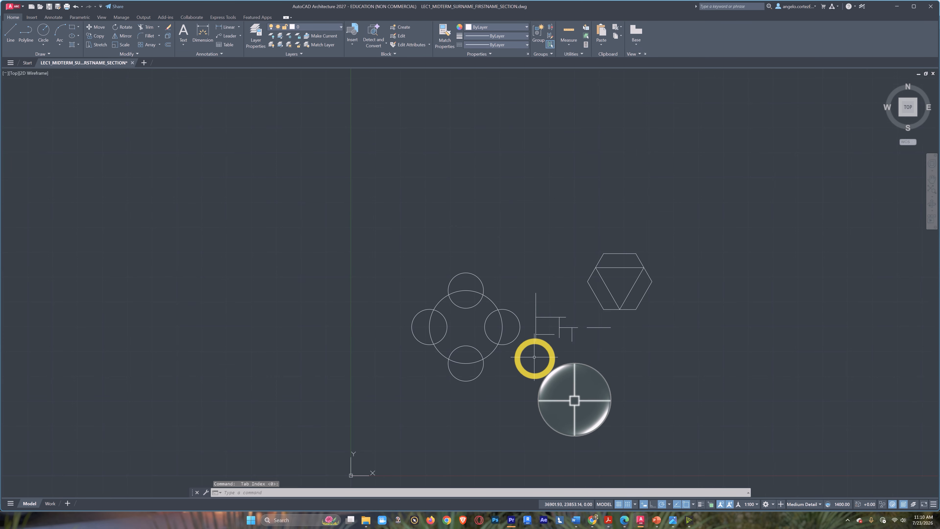
scroll(514, 349, up, 2)
middle_drag(457, 319, 397, 311)
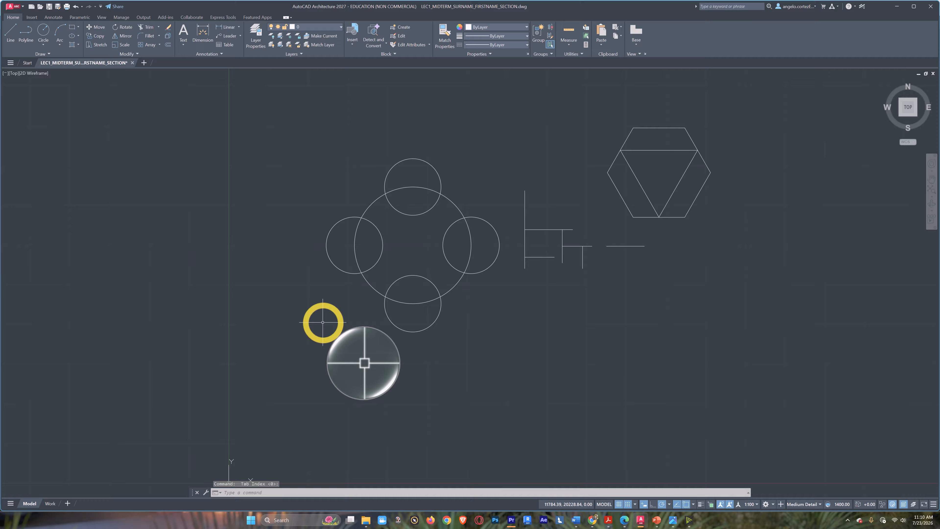
scroll(322, 322, up, 2)
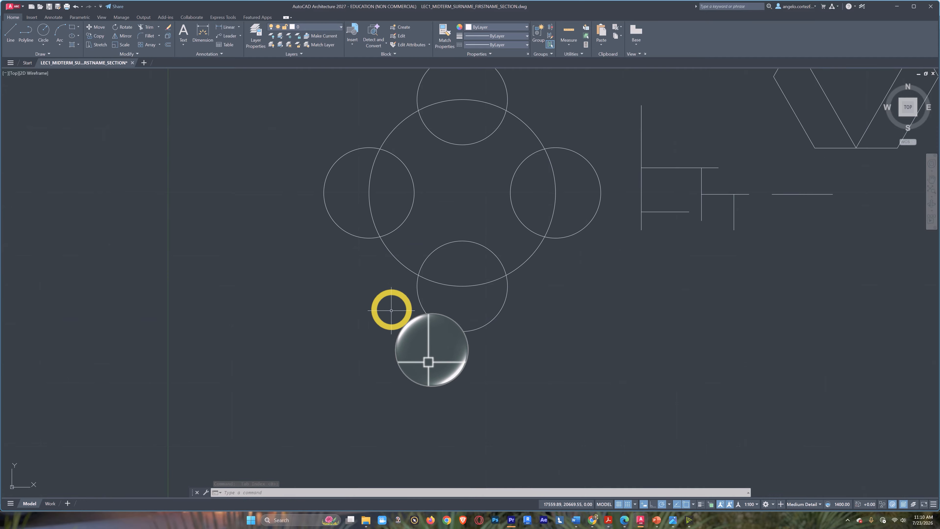
middle_drag(314, 357, 373, 311)
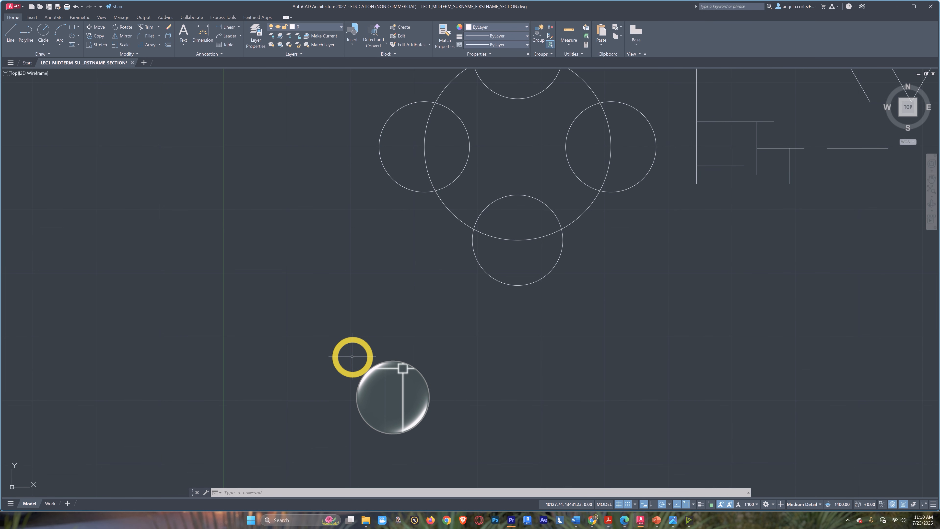
middle_drag(409, 371, 313, 320)
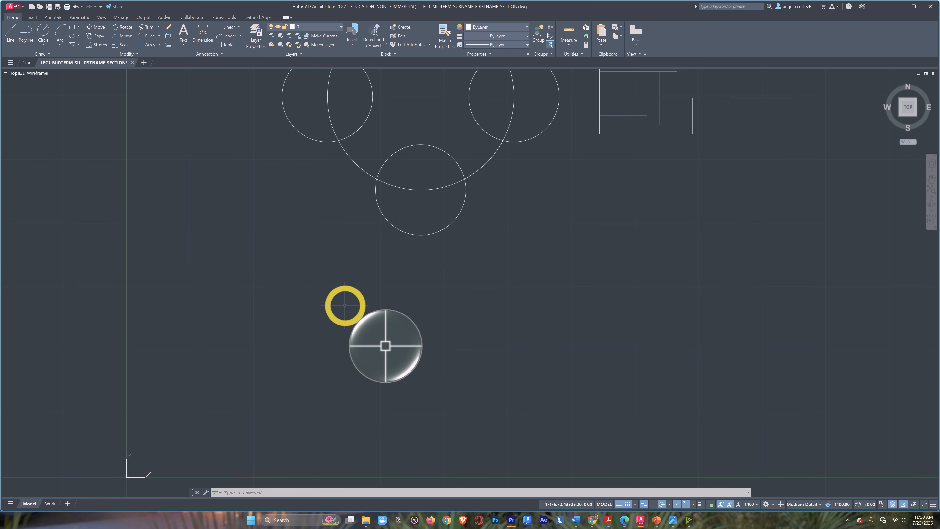
scroll(386, 297, up, 5)
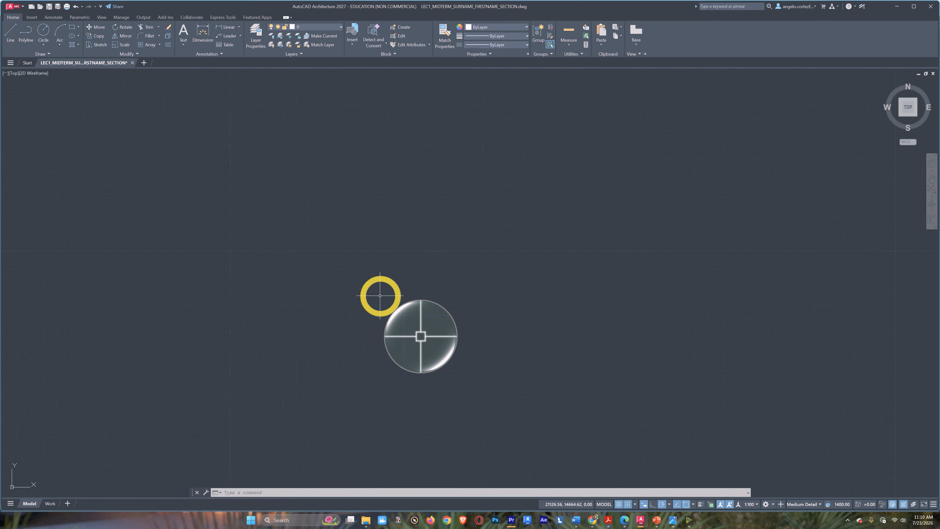
scroll(426, 248, down, 5)
middle_drag(449, 215, 363, 398)
middle_drag(368, 299, 365, 371)
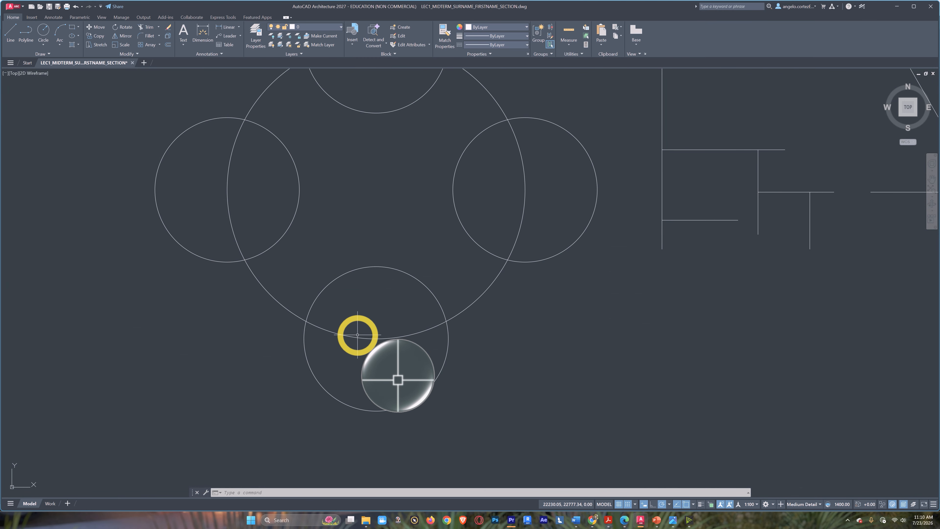
scroll(357, 335, up, 3)
scroll(372, 320, up, 3)
scroll(351, 268, up, 2)
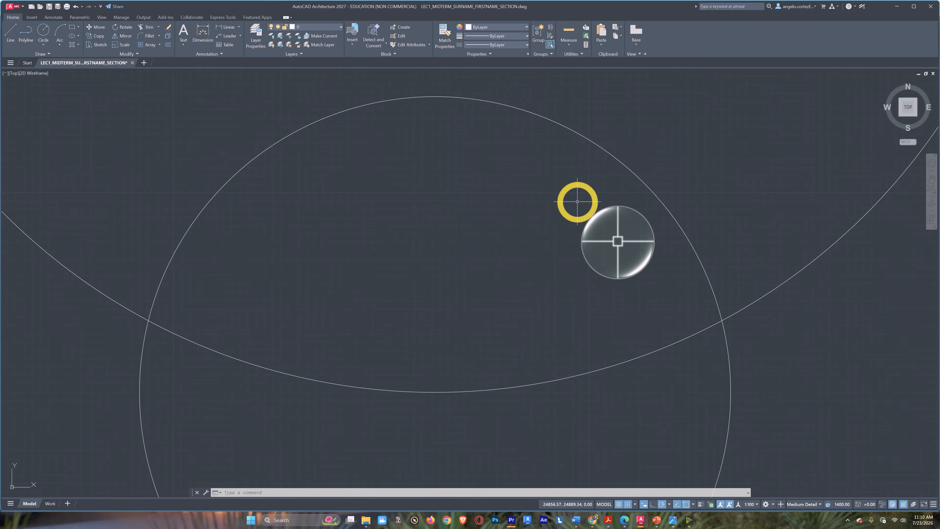
mouse_move(566, 216)
middle_down()
mouse_move(562, 228)
mouse_move(690, 241)
middle_up()
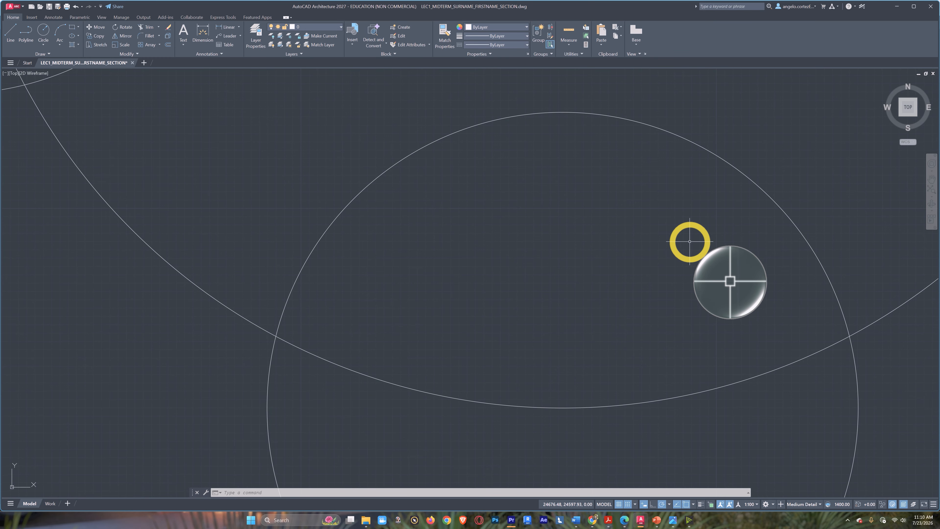
scroll(678, 257, down, 2)
middle_drag(667, 273, 563, 267)
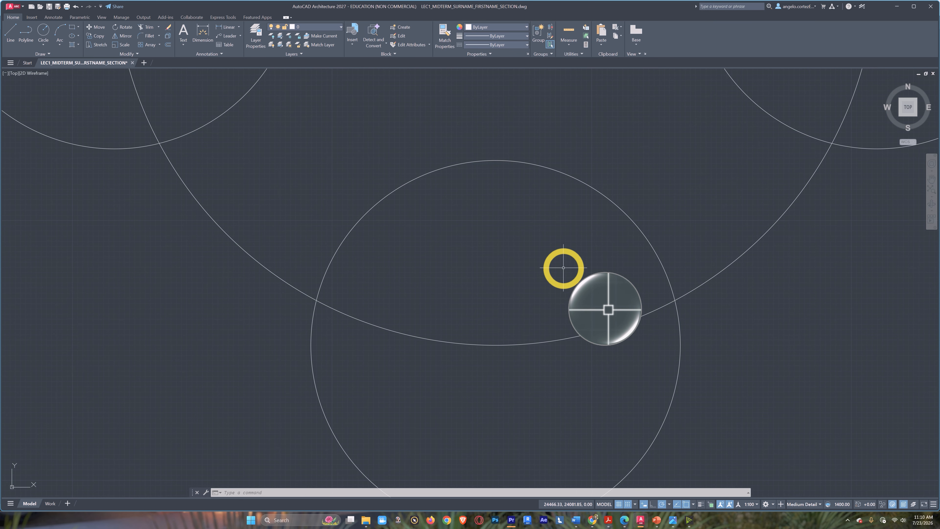
scroll(544, 262, down, 5)
mouse_move(556, 308)
middle_down()
mouse_move(434, 340)
mouse_move(442, 331)
middle_up()
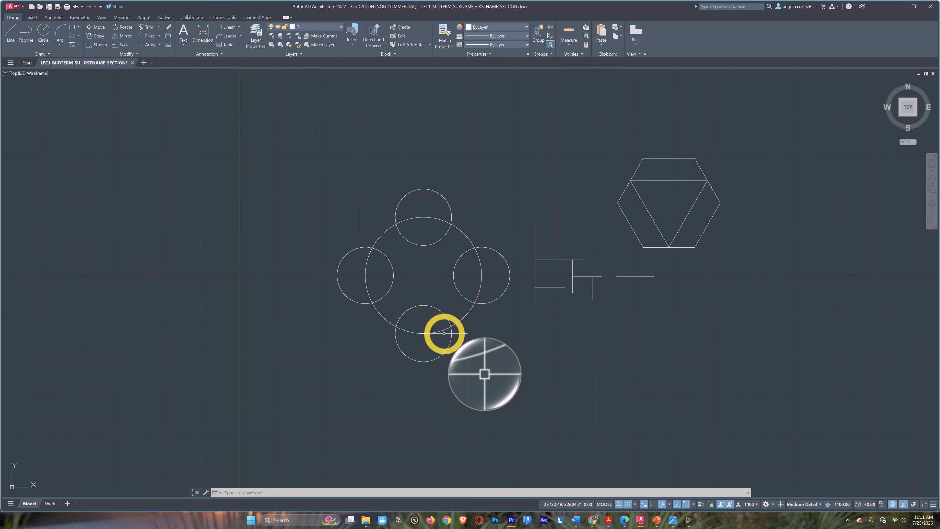
scroll(447, 334, up, 2)
scroll(424, 327, up, 2)
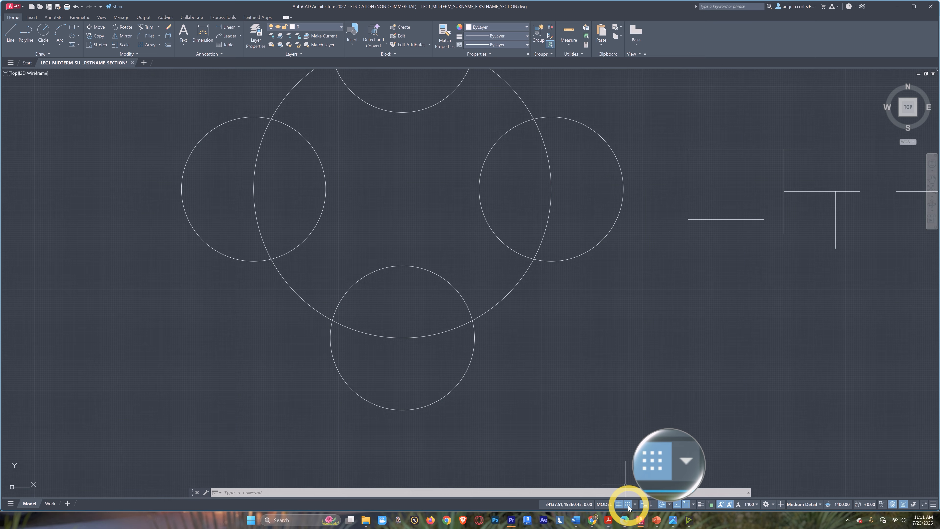
Step: Reopen the grid settings and set the major line frequency to every 10
right_click(618, 503)
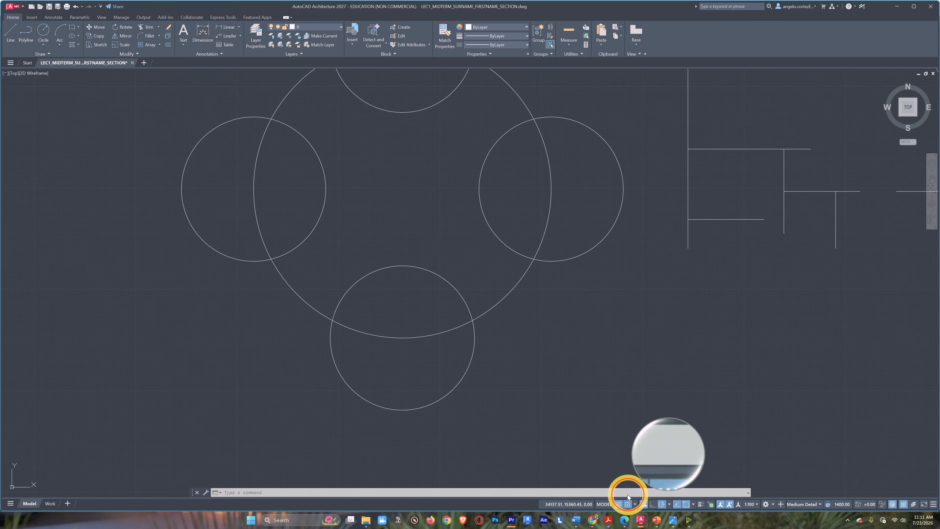
click(629, 494)
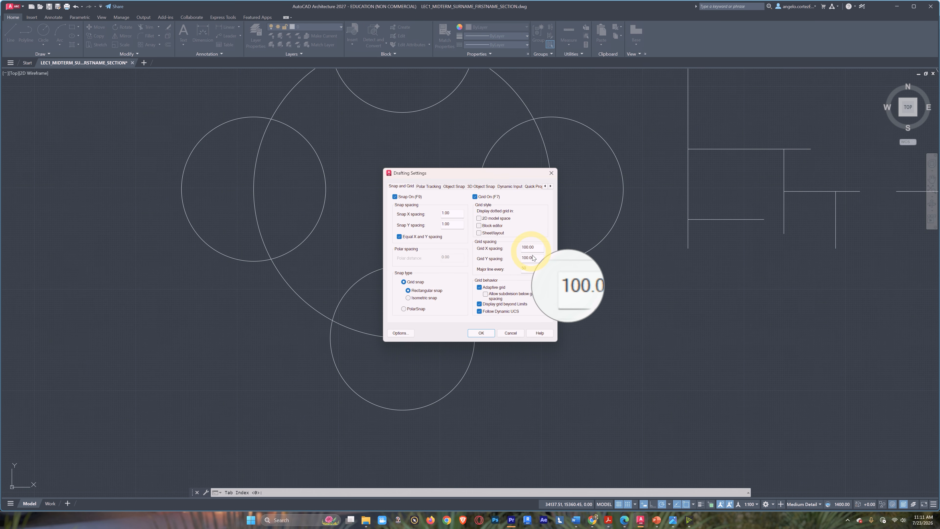
drag(522, 270, 531, 269)
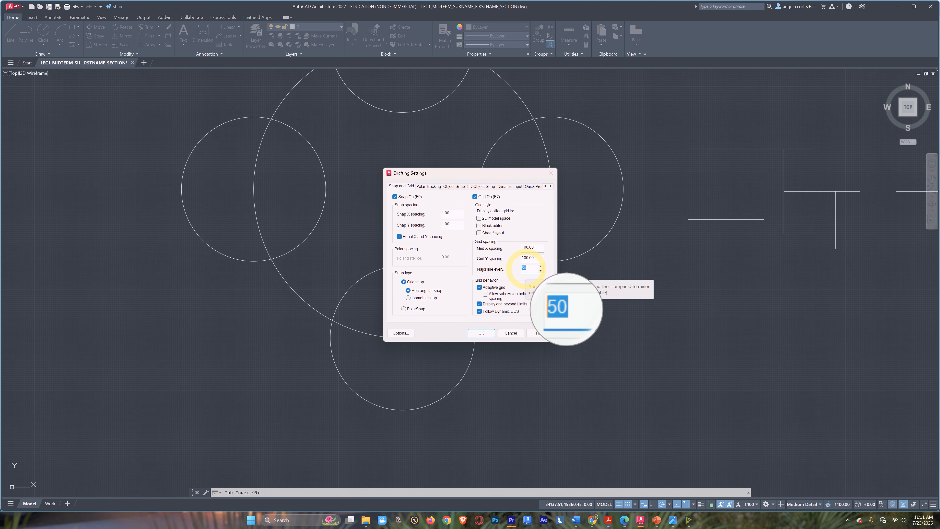
text(1)
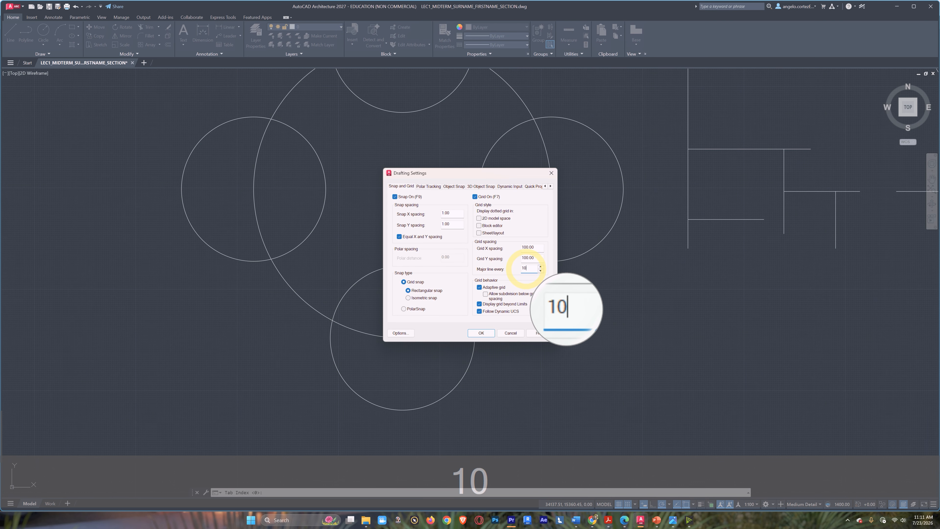
click(487, 333)
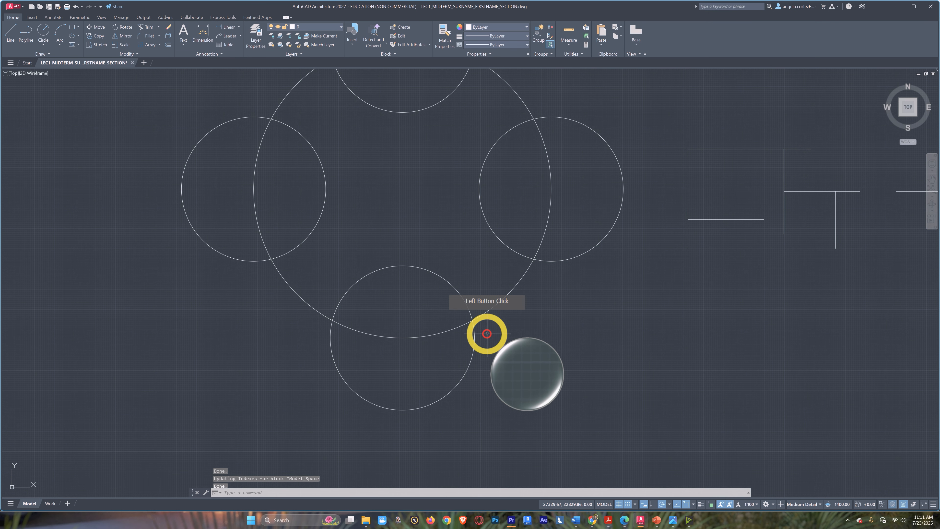
Step: Inspect the updated grid around the circles up close and from afar, and switch the grid display off and back on
scroll(362, 246, up, 2)
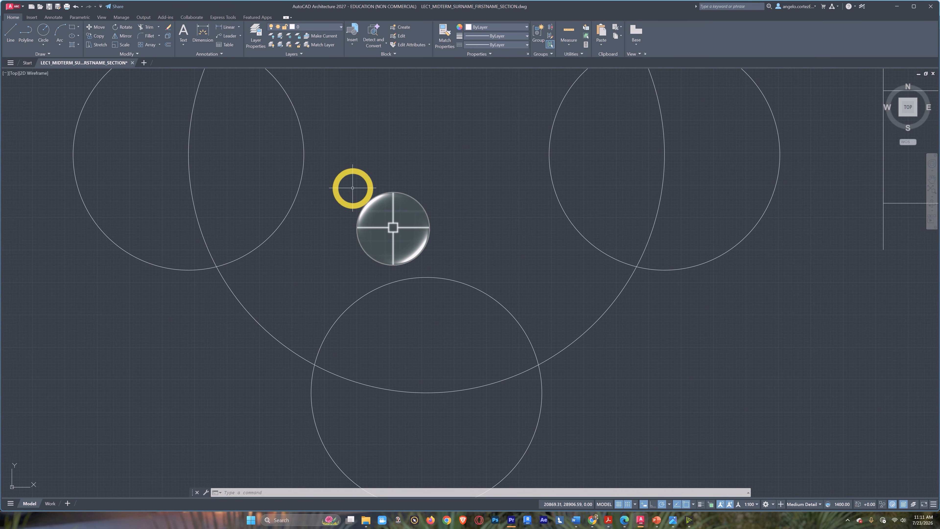
scroll(292, 342, up, 6)
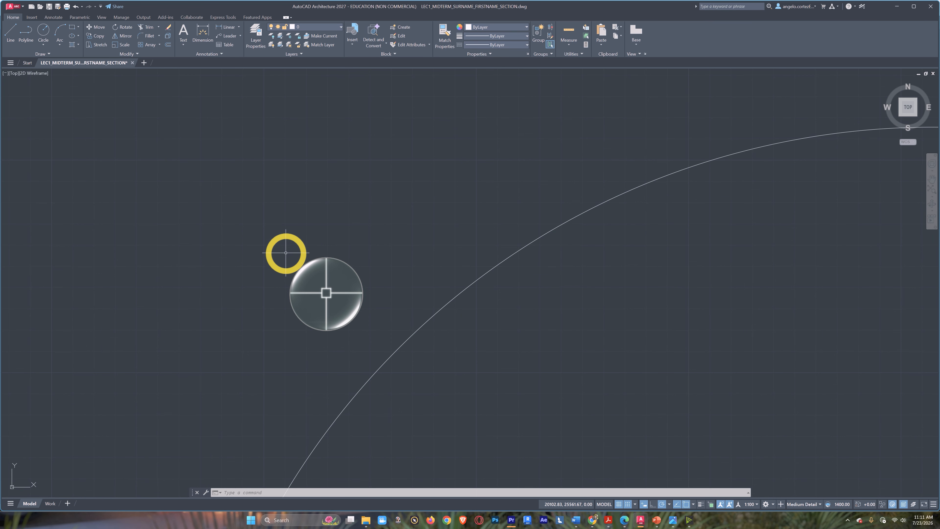
middle_drag(285, 254, 356, 350)
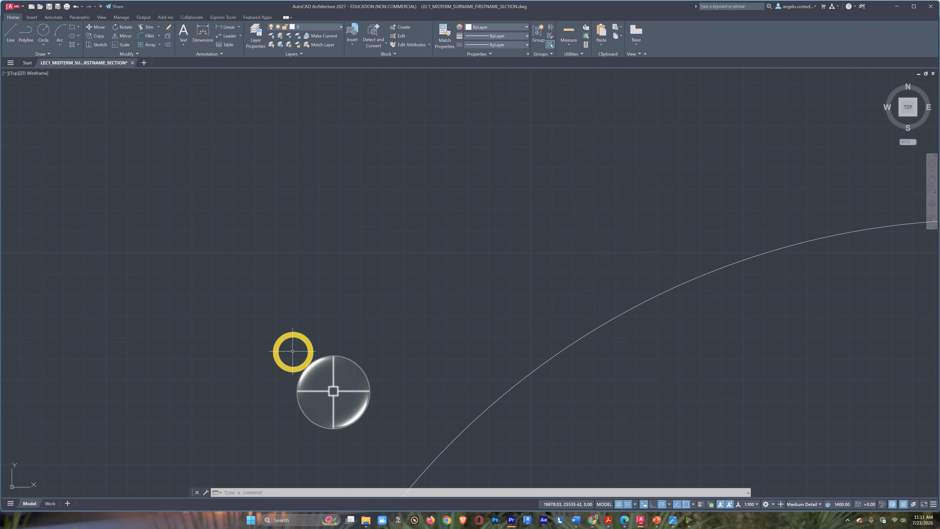
mouse_move(287, 340)
middle_down()
mouse_move(356, 346)
mouse_move(345, 332)
middle_up()
scroll(333, 360, down, 8)
scroll(344, 333, up, 2)
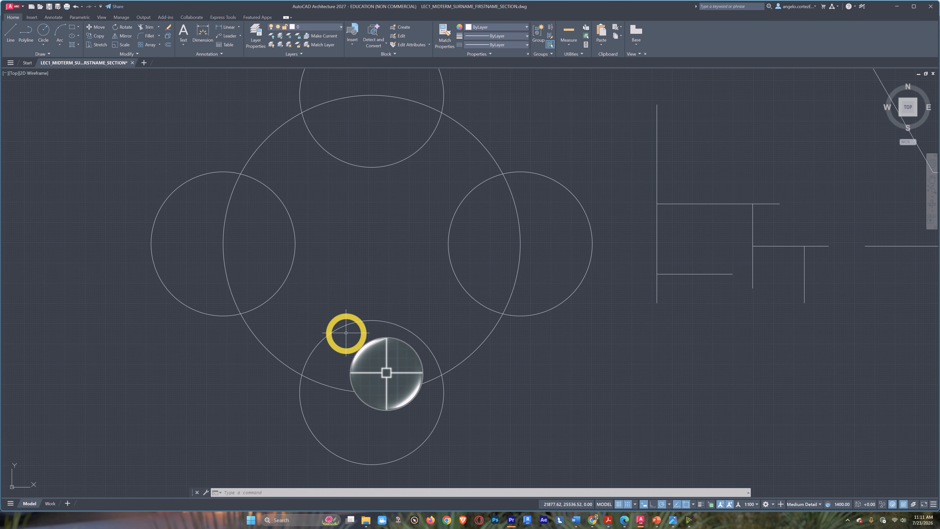
key(F7)
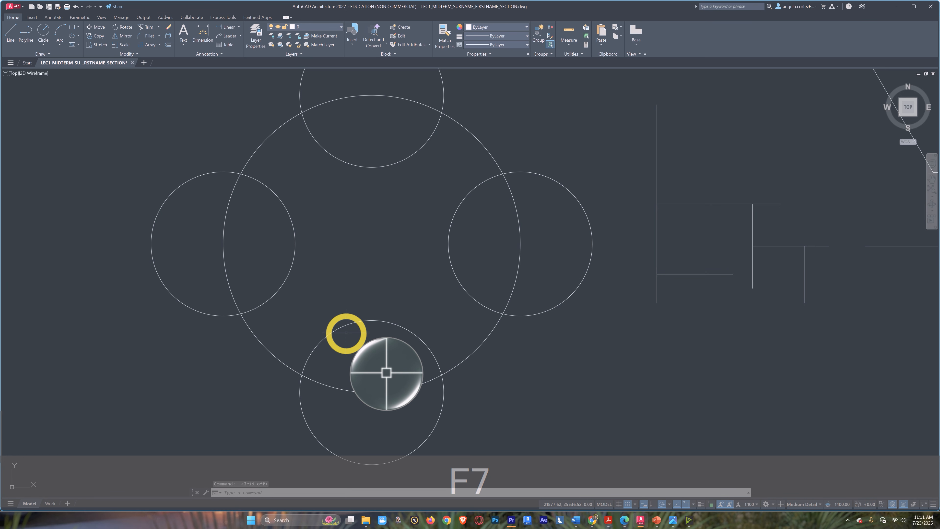
key(F7)
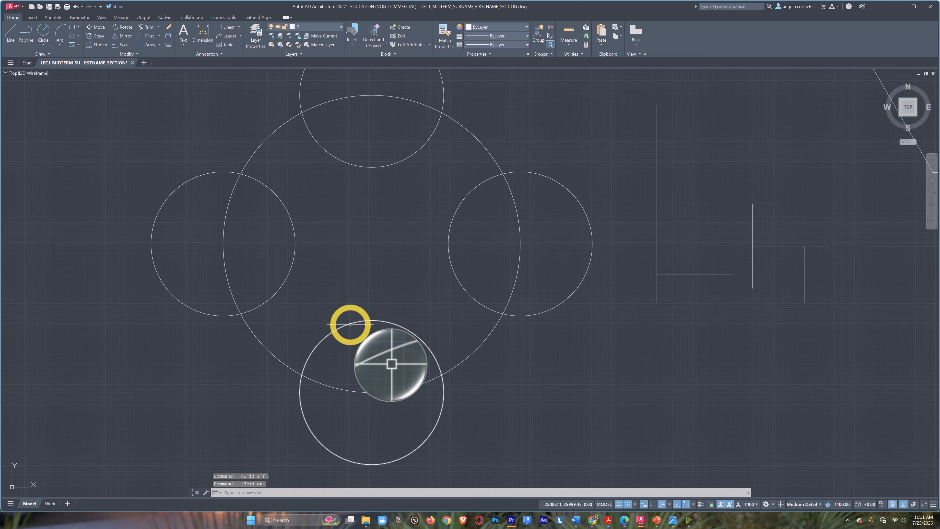
Step: Start a line in the empty area below the stepped lines and turn on Ortho mode
middle_drag(340, 335, 258, 321)
middle_drag(479, 356, 315, 335)
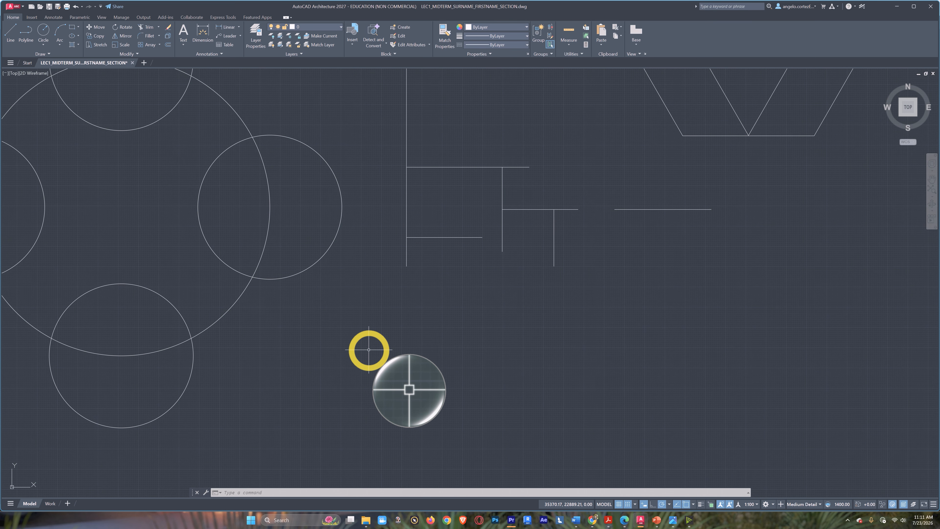
scroll(369, 349, up, 2)
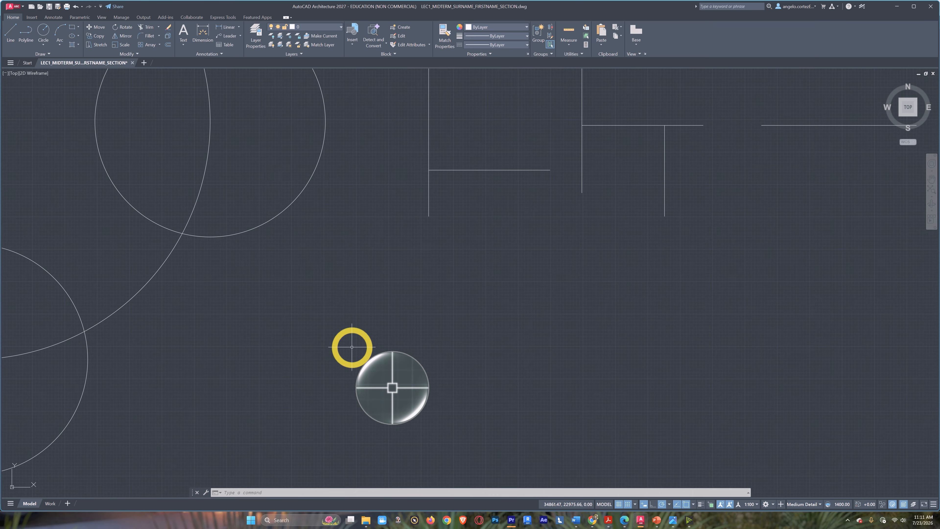
text(L)
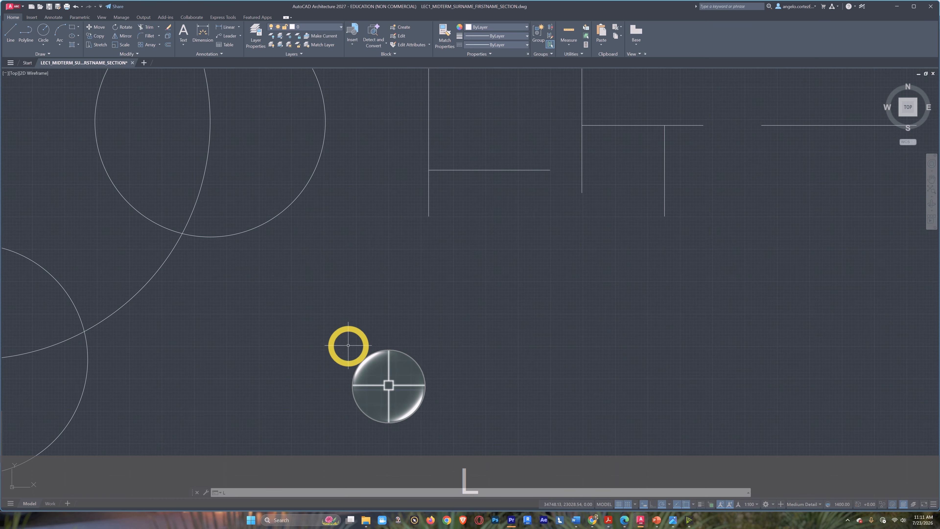
key(Return)
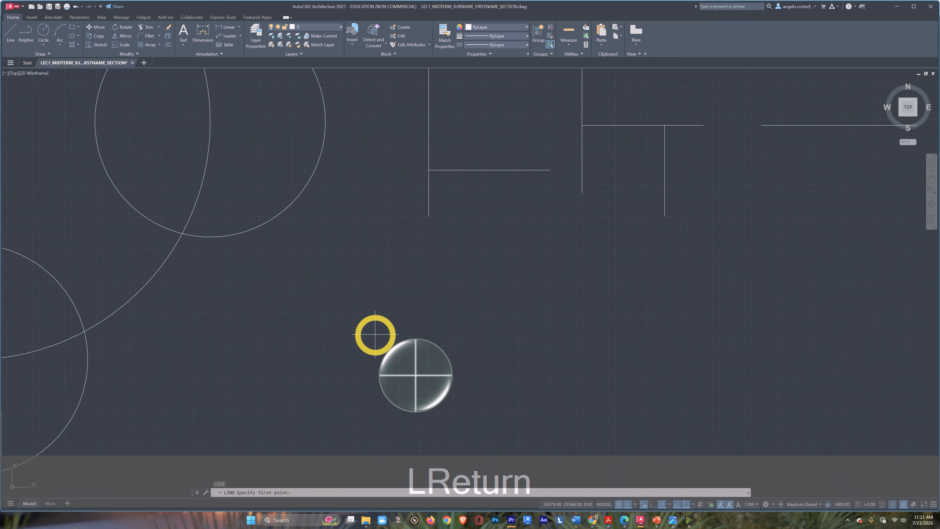
middle_drag(377, 338, 399, 319)
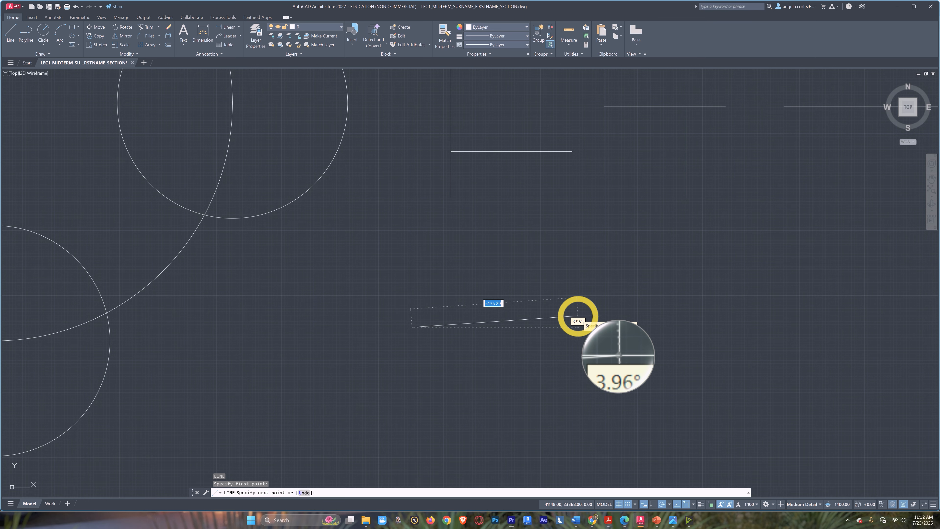
key(F8)
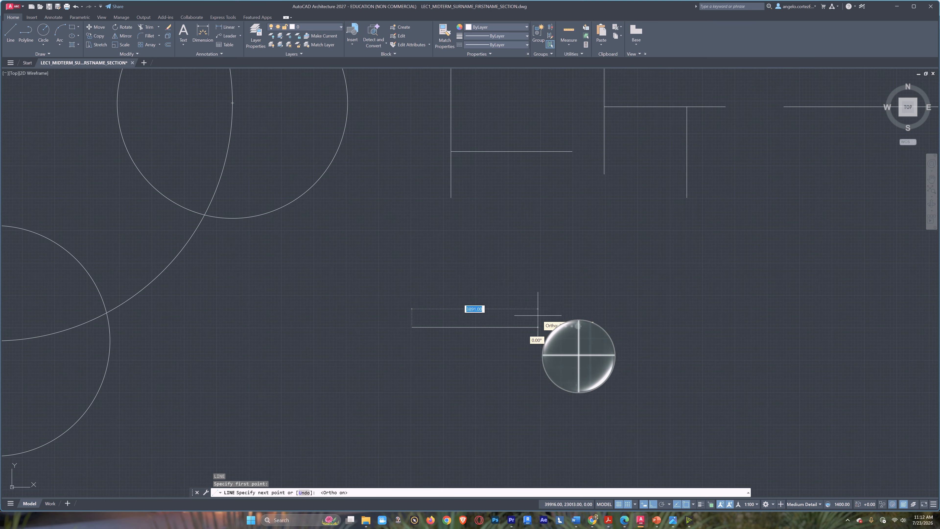
Step: Draw the four straight sides of a closed rectangle below the stepped lines and finish the line
click(532, 327)
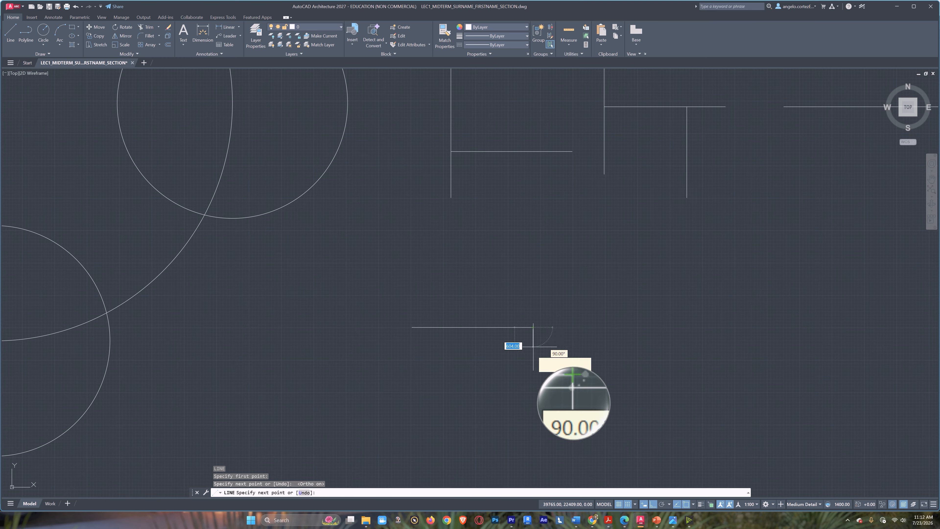
click(533, 430)
click(406, 430)
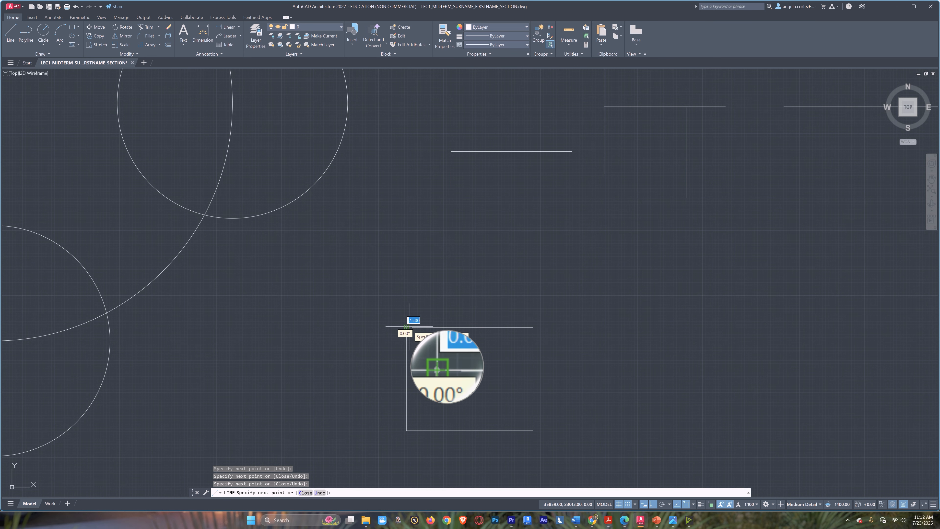
click(406, 327)
key(Escape)
mouse_move(529, 388)
middle_down()
mouse_move(433, 320)
mouse_move(374, 305)
middle_up()
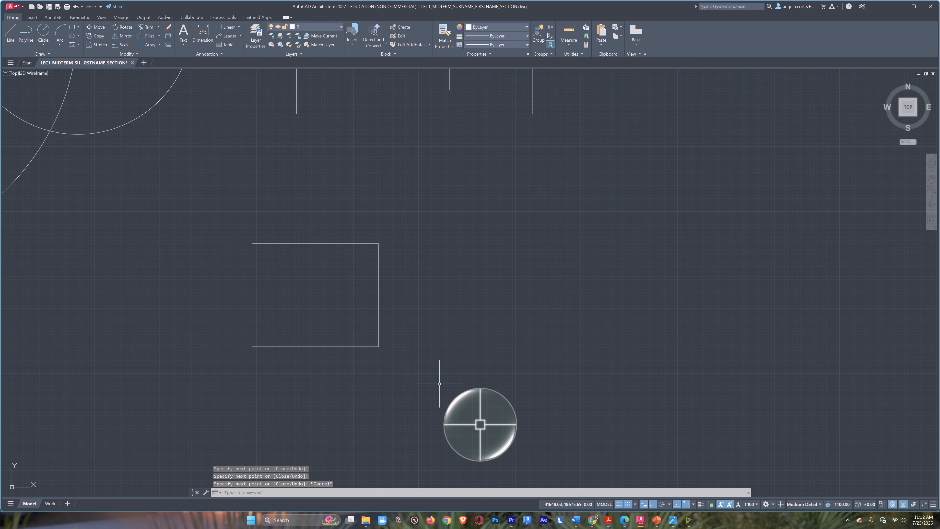
Step: Draw a closed square polyline beside the rectangle, with each of its four sides 1000 units long
text(P)
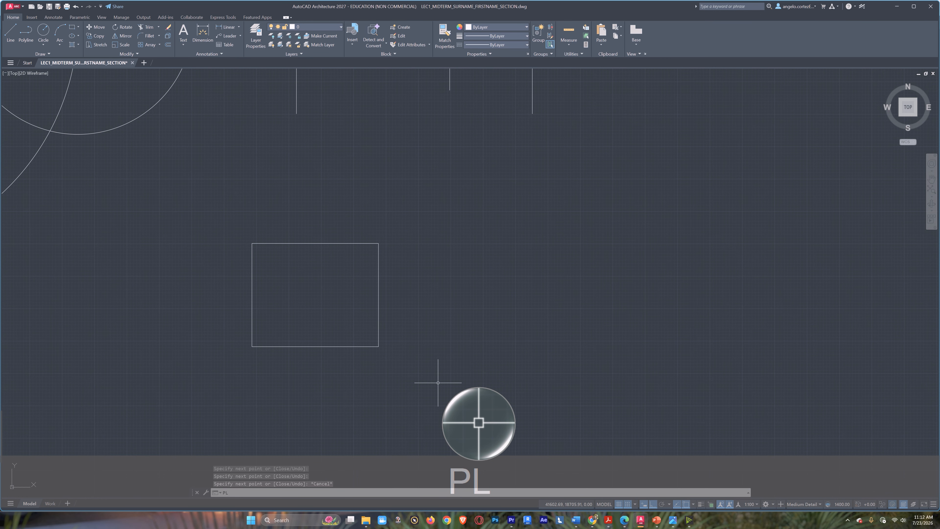
text(L)
key(Return)
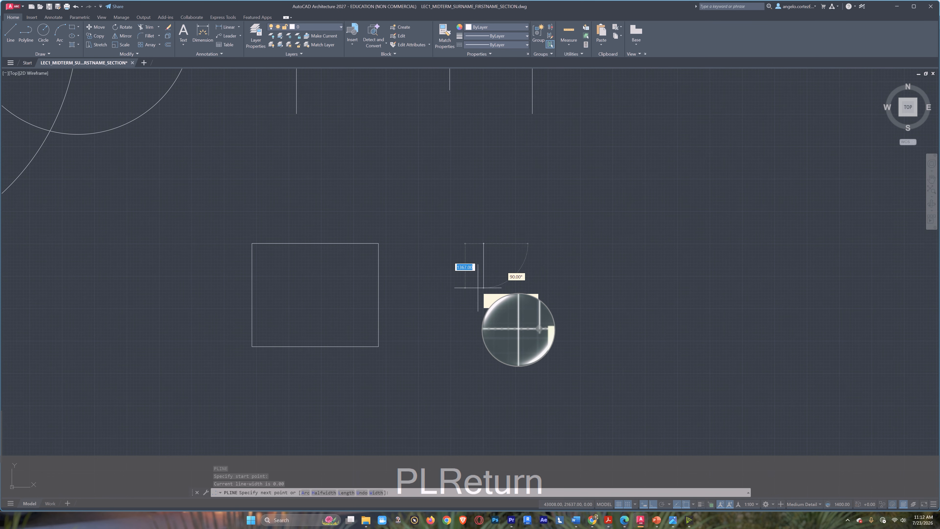
click(483, 243)
scroll(485, 256, up, 4)
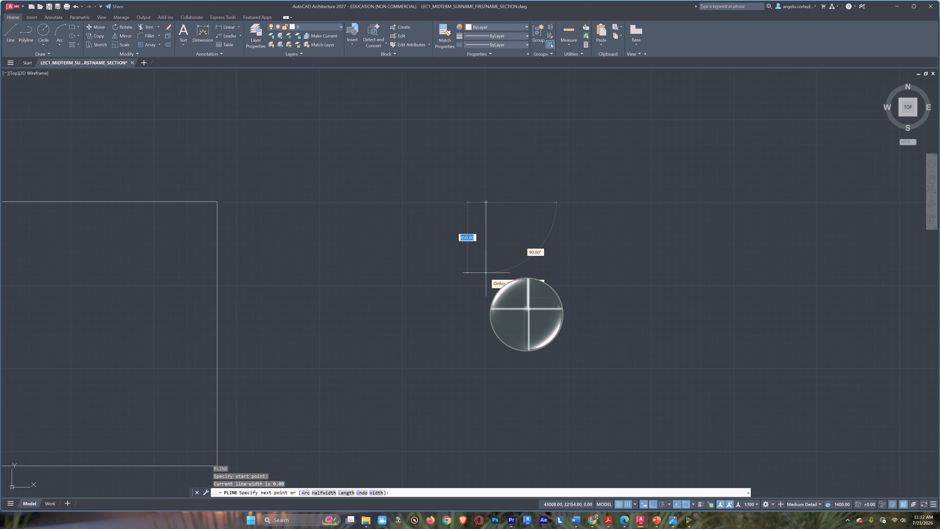
scroll(486, 272, up, 2)
text(1000)
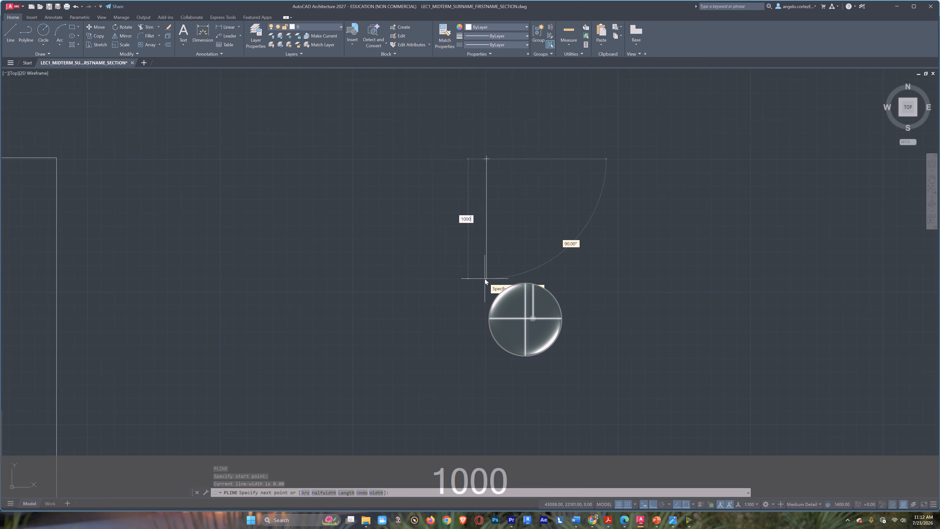
key(Return)
text(1000)
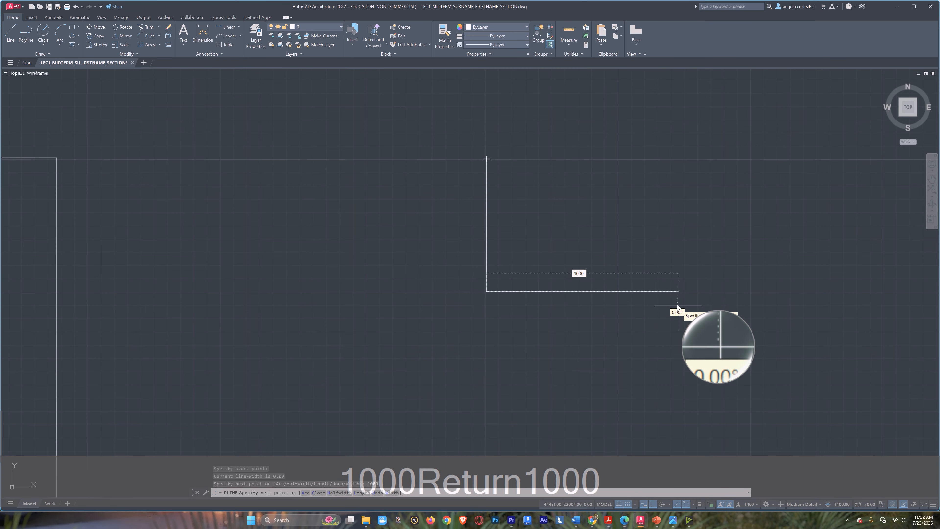
key(Return)
text(1000)
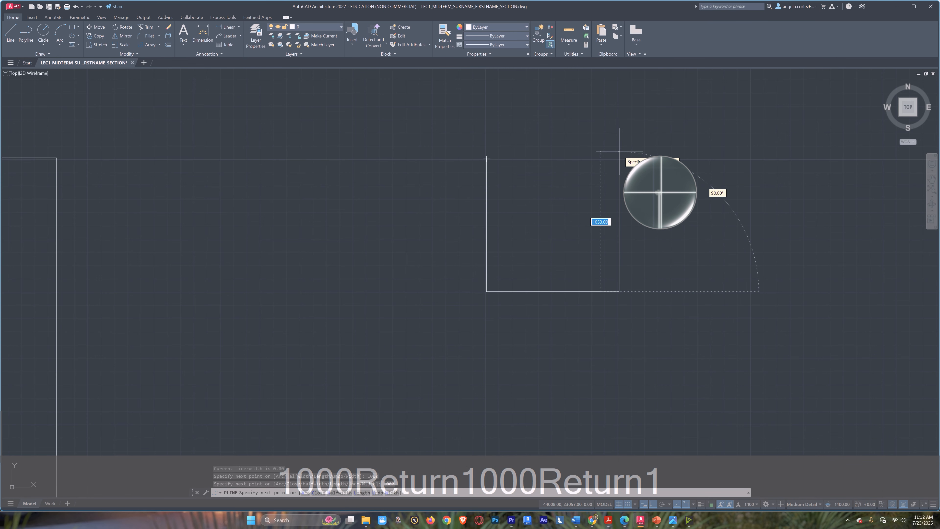
key(Return)
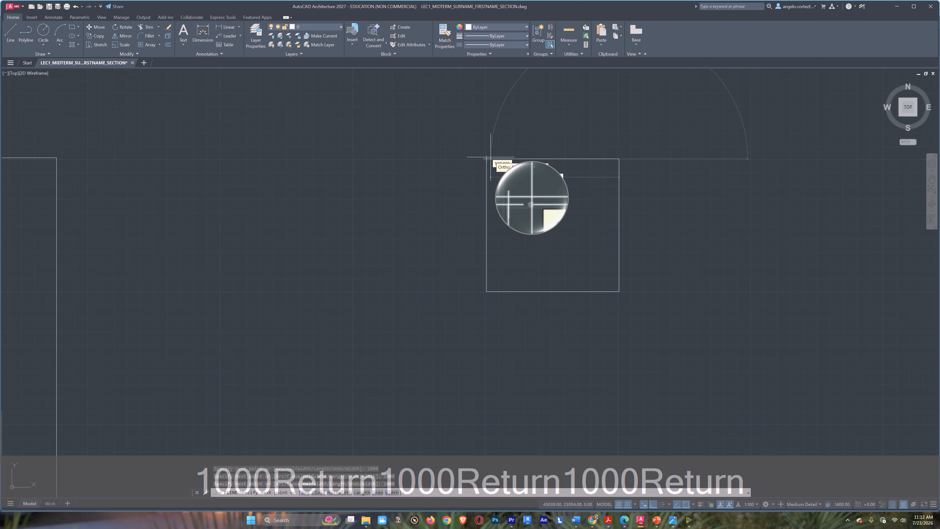
text(1000)
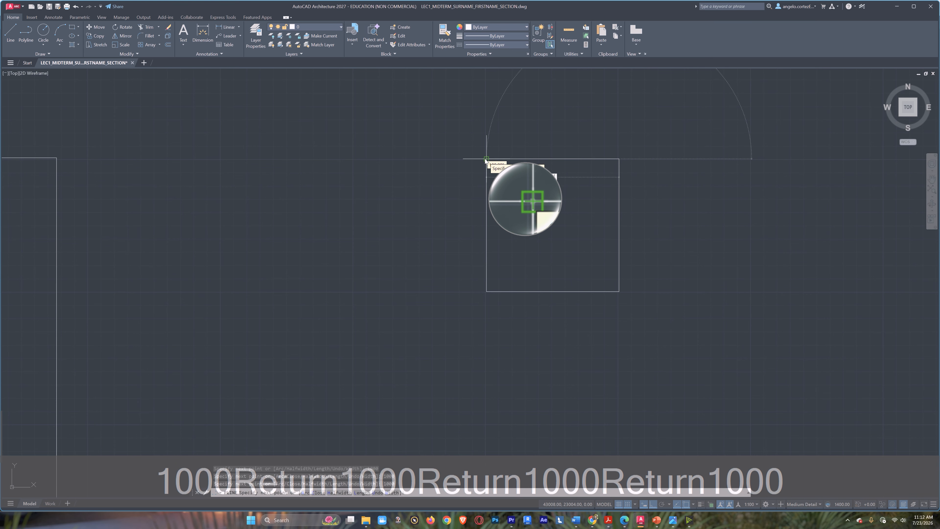
key(Return)
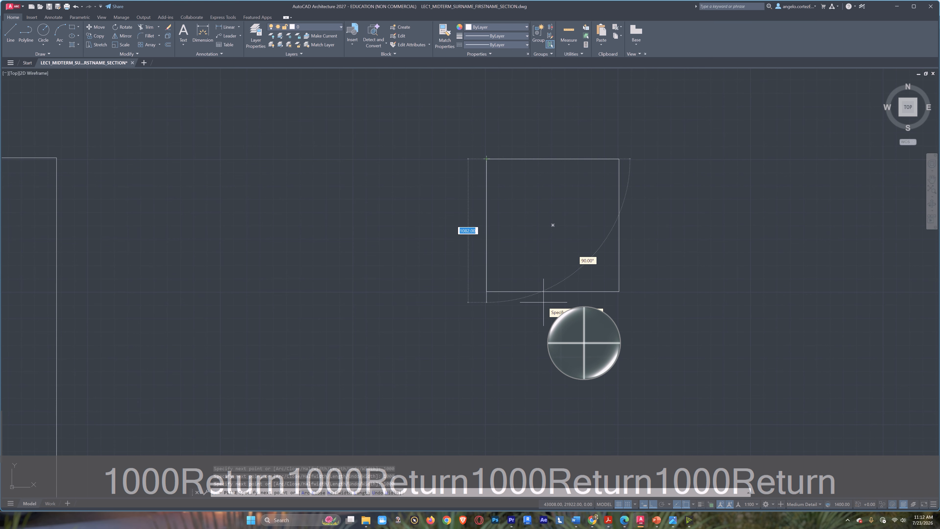
key(Return)
Step: Select the 1000-unit square to inspect it against the grid, and turn Ortho mode off
scroll(538, 249, down, 2)
middle_drag(544, 264, 519, 275)
click(503, 247)
click(466, 254)
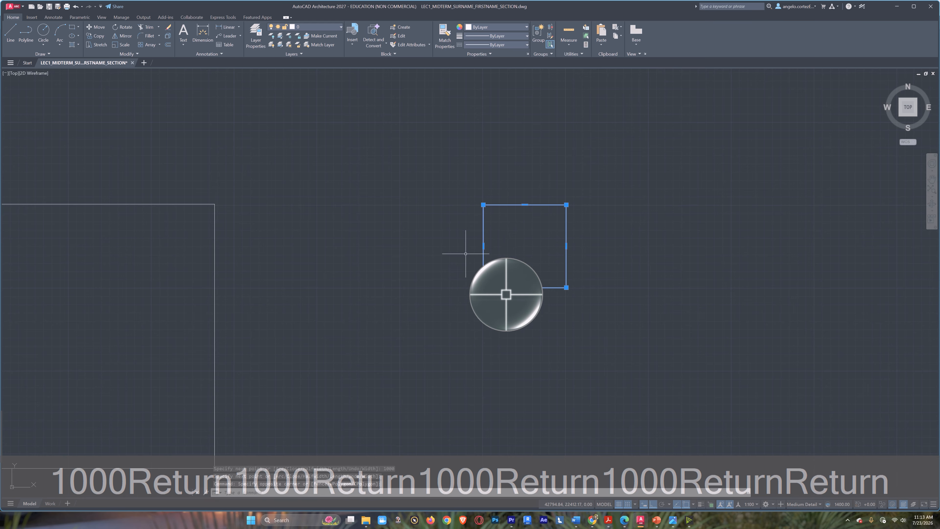
scroll(499, 253, up, 2)
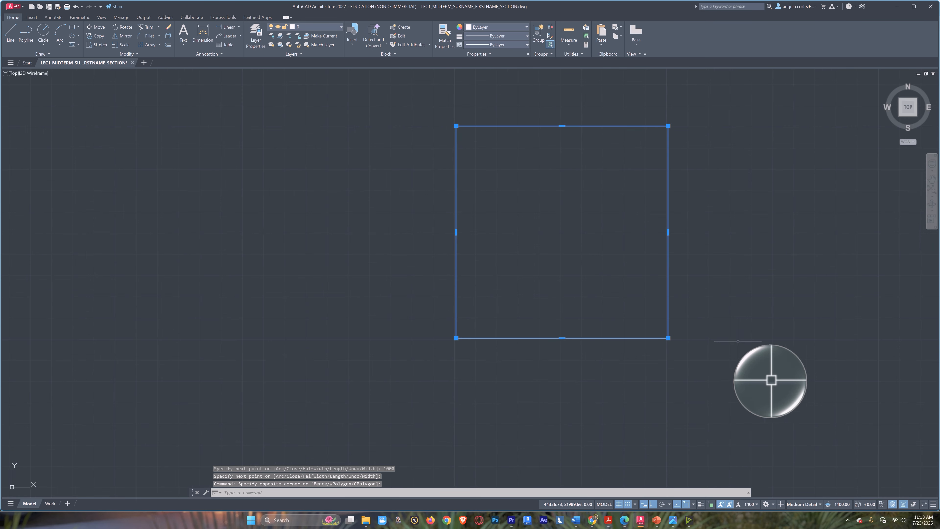
mouse_move(627, 352)
middle_down()
mouse_move(581, 382)
mouse_move(466, 338)
middle_up()
scroll(580, 382, down, 5)
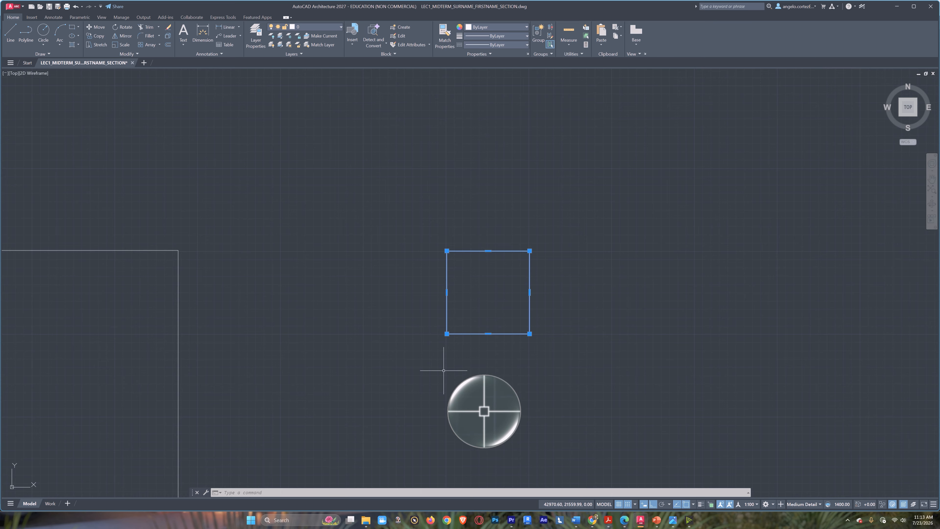
key(F8)
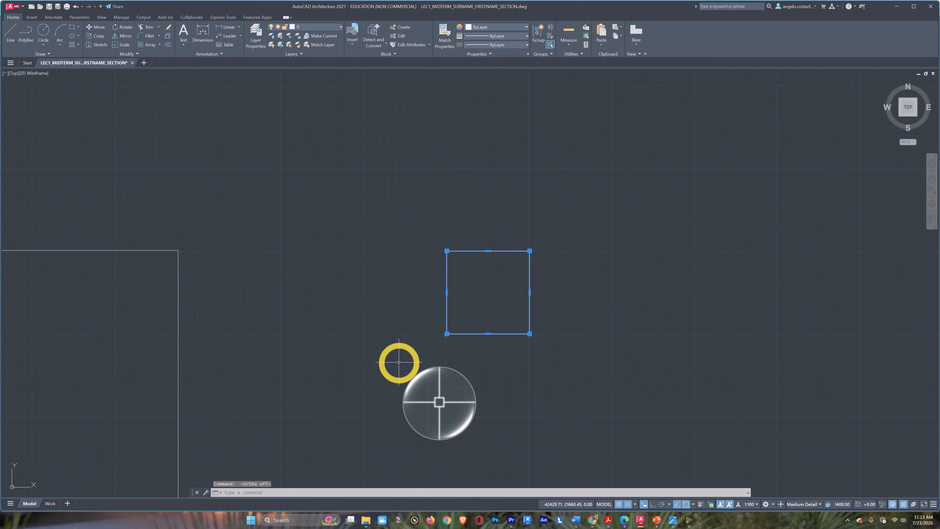
click(302, 371)
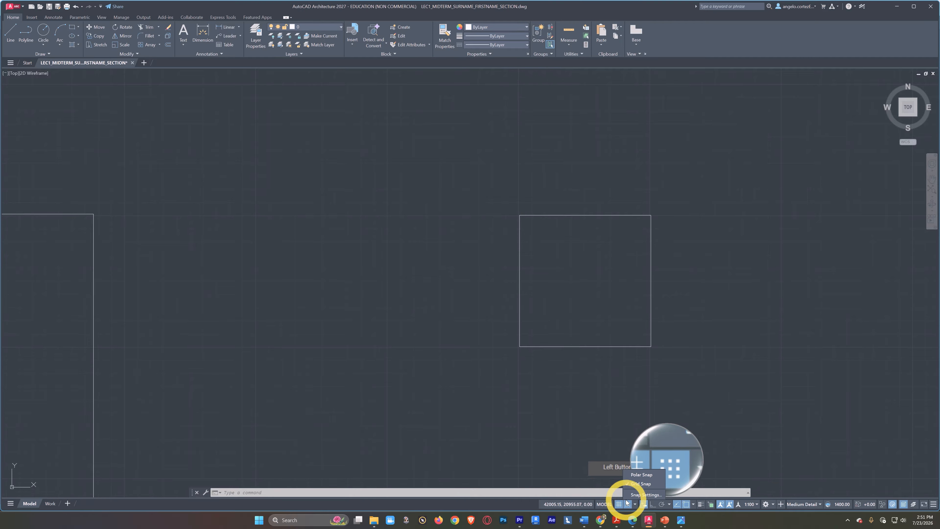
Step: Set the snap X and Y spacing to 100 in the snap settings and apply them
click(634, 504)
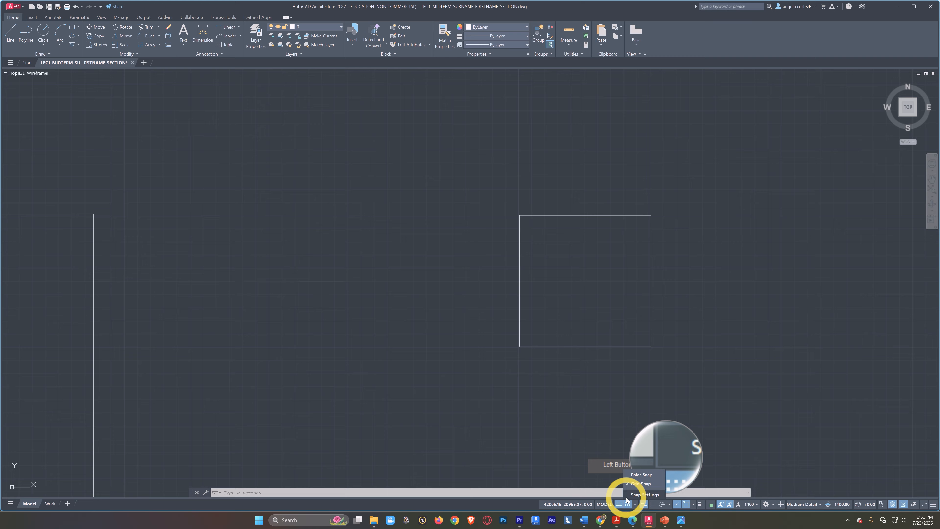
click(639, 494)
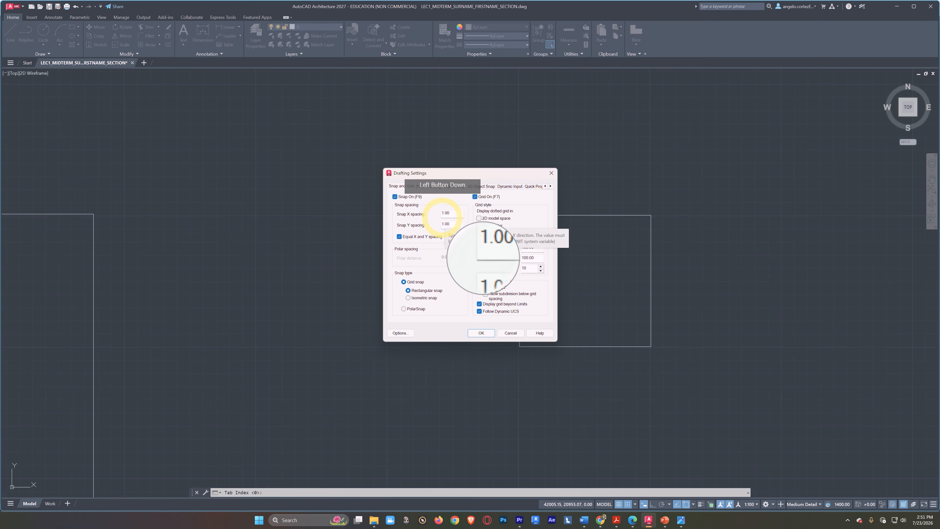
click(527, 268)
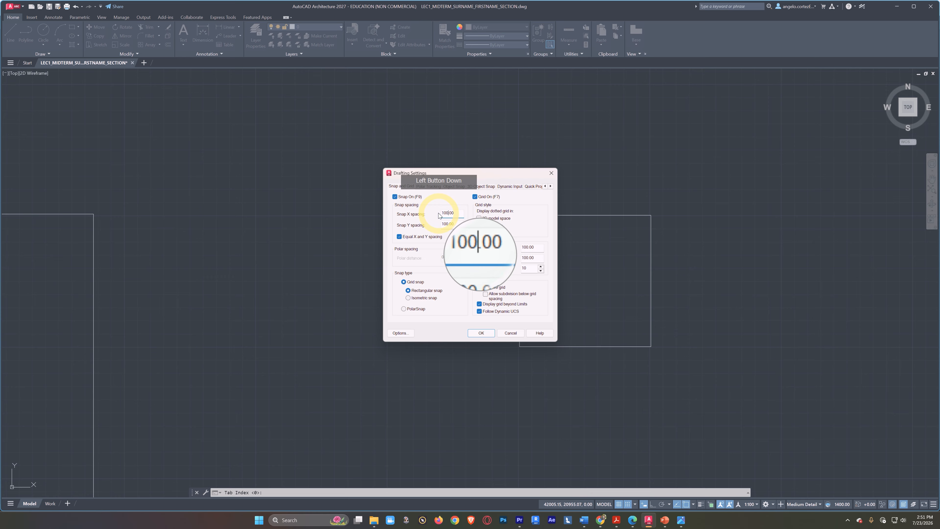
click(399, 237)
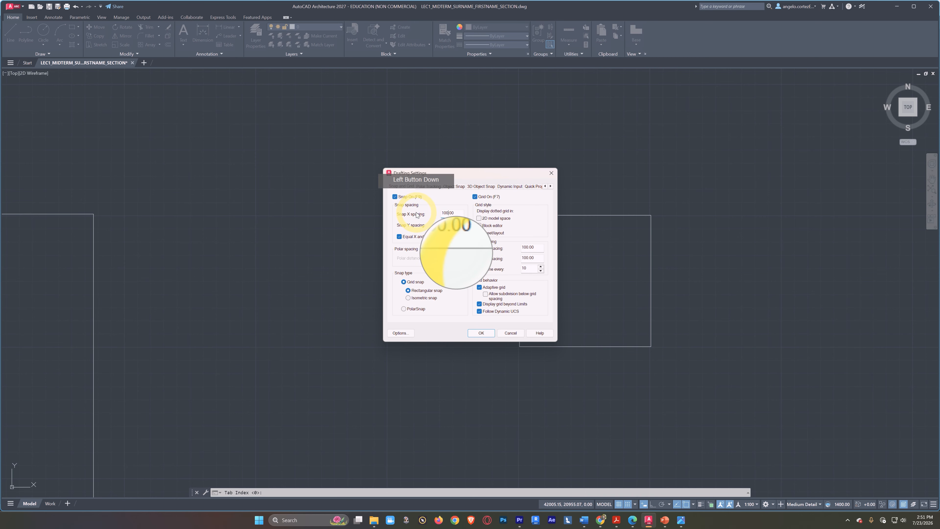
click(481, 332)
Step: Start a line in the empty area between the rectangle and the square, and toggle snap off and back on
middle_drag(425, 318, 560, 328)
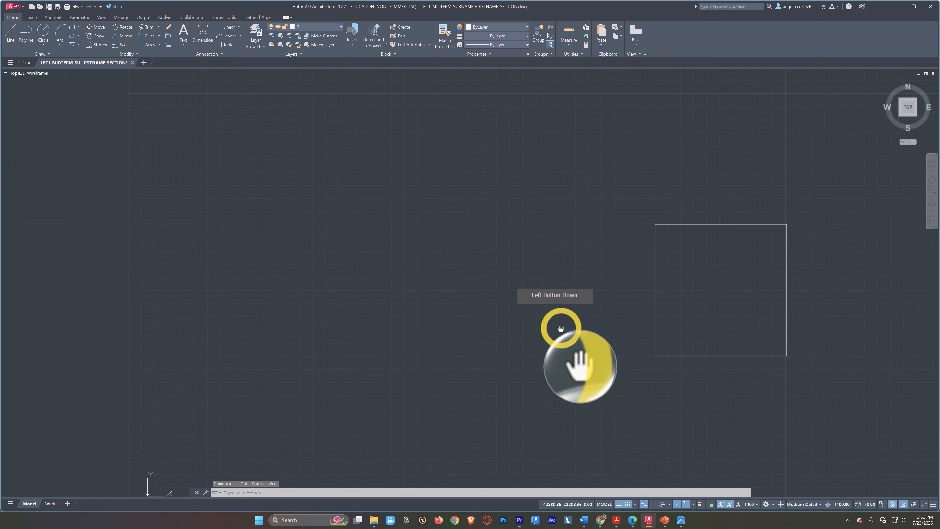
scroll(452, 299, up, 4)
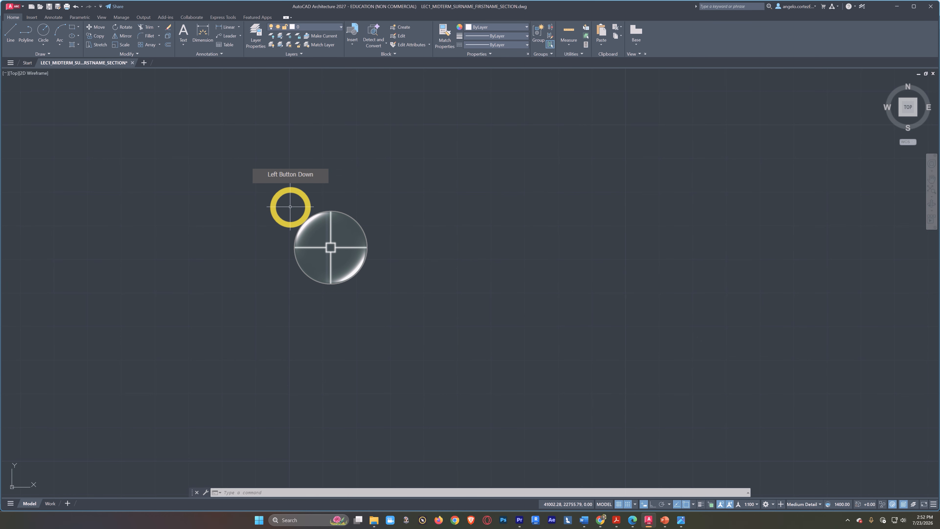
text(l)
key(Return)
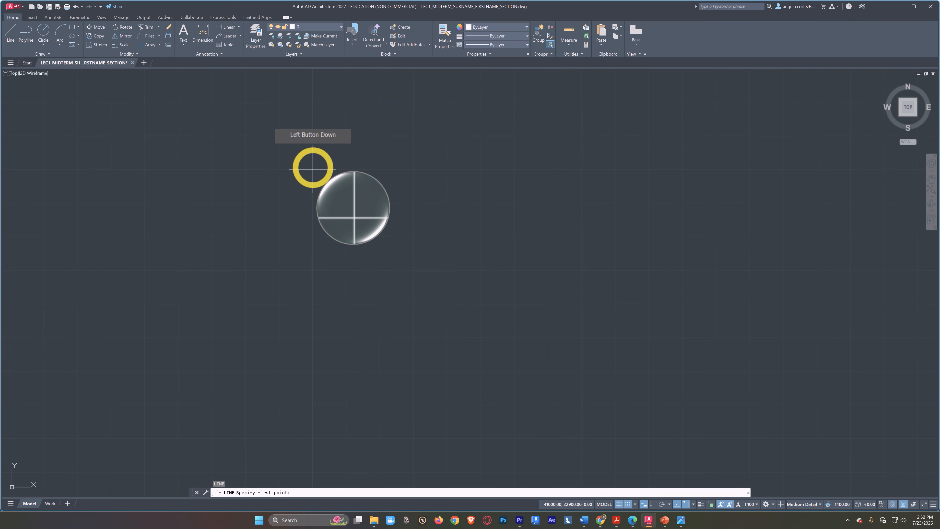
key(F9)
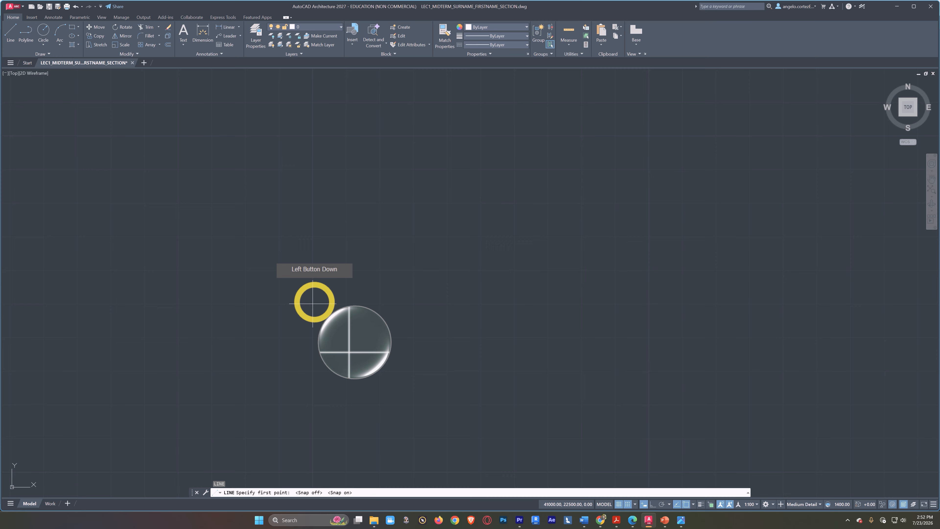
Step: Draw a 1000 by 1000 square from line segments, placing each corner on a grid snap point
click(312, 136)
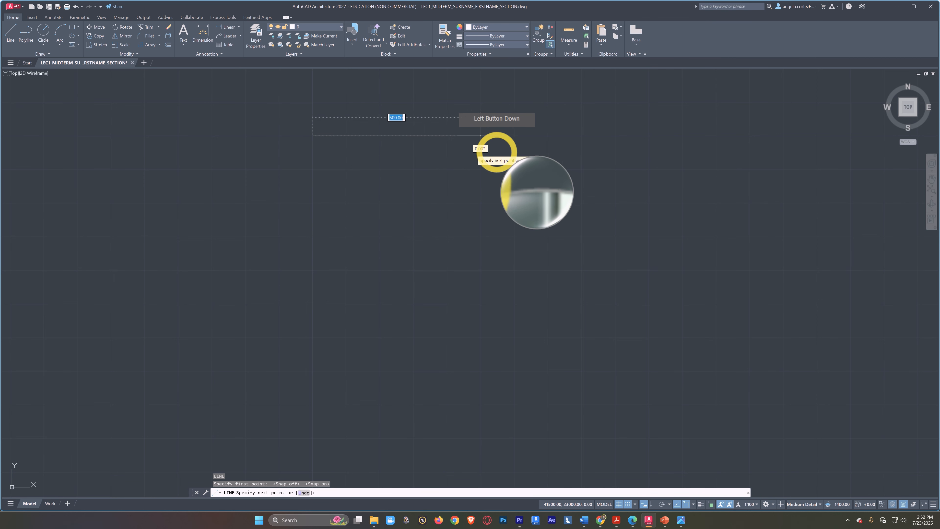
click(649, 135)
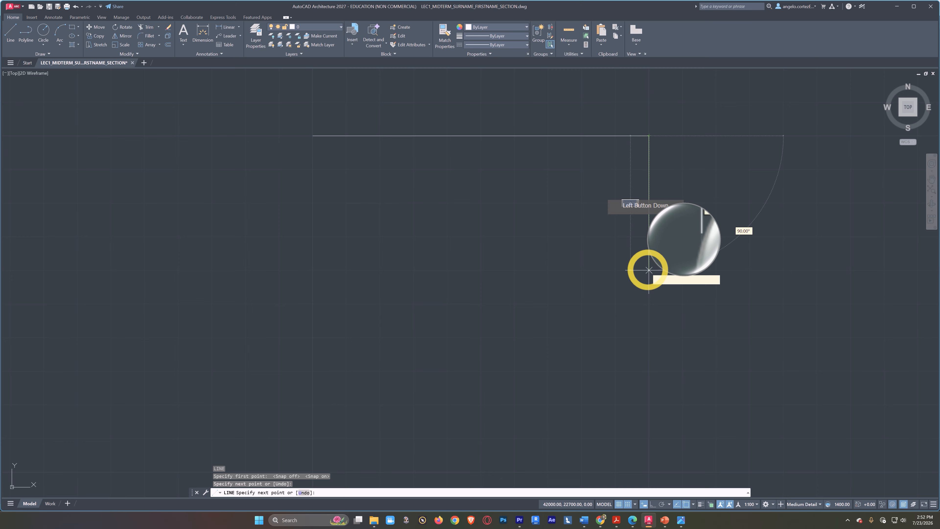
click(648, 472)
click(312, 471)
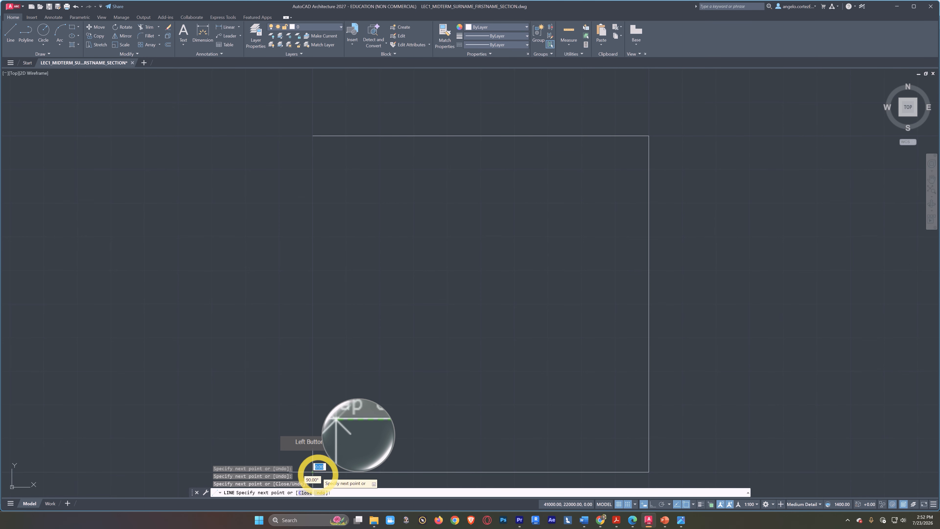
click(312, 135)
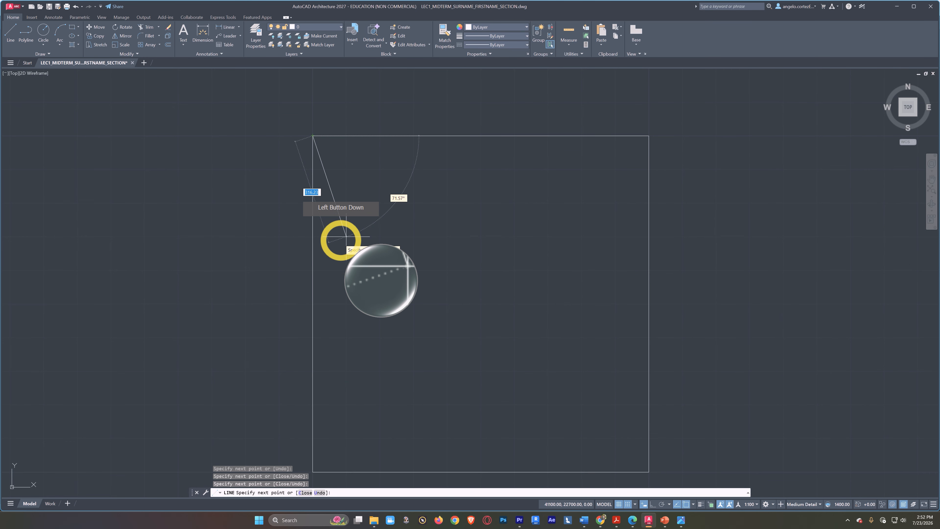
Step: End the line command on the finished 1000 by 1000 square
key(Return)
middle_drag(381, 282, 361, 248)
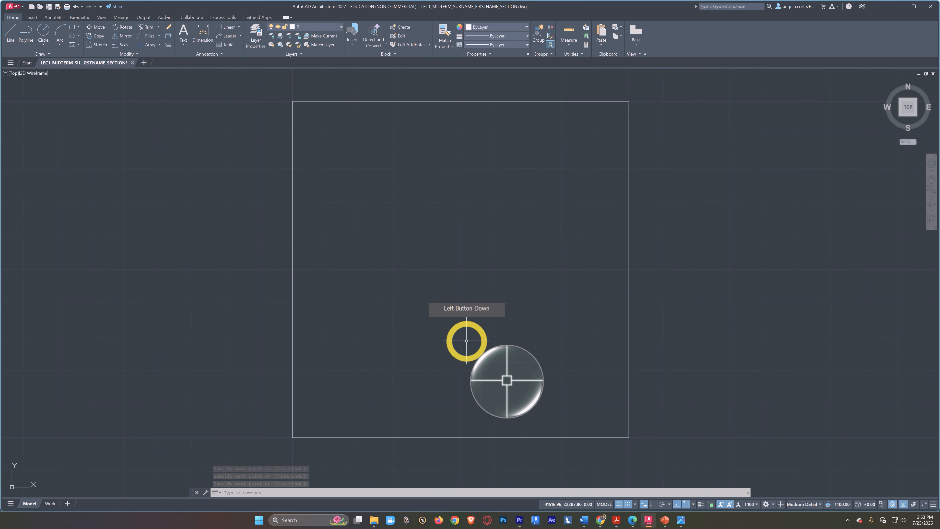
middle_drag(453, 339, 443, 346)
scroll(439, 346, down, 3)
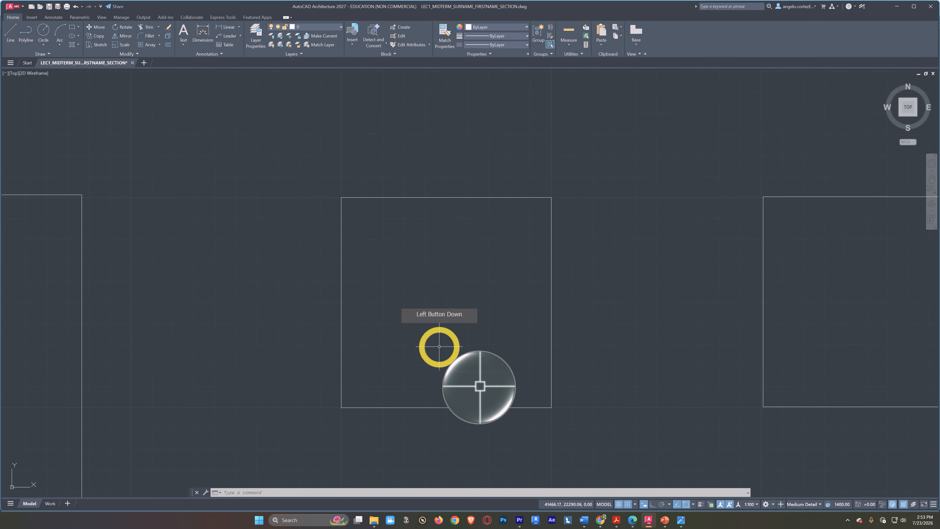
Step: Draw a right triangle with 300-unit legs as a polyline below the square, starting at 41000,21000 and placing each corner on a snap point
middle_drag(650, 343, 596, 344)
middle_drag(511, 390, 553, 267)
middle_drag(411, 418, 446, 351)
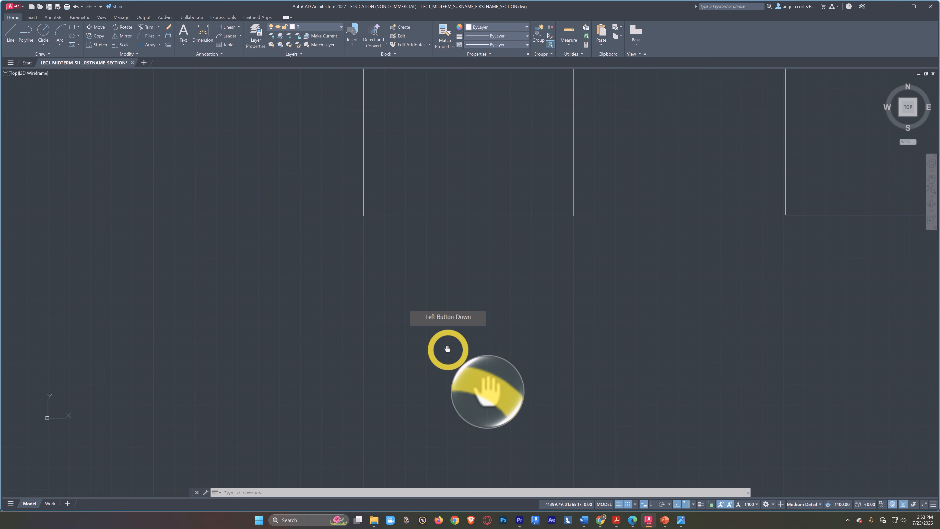
scroll(509, 389, up, 2)
middle_drag(383, 411, 414, 363)
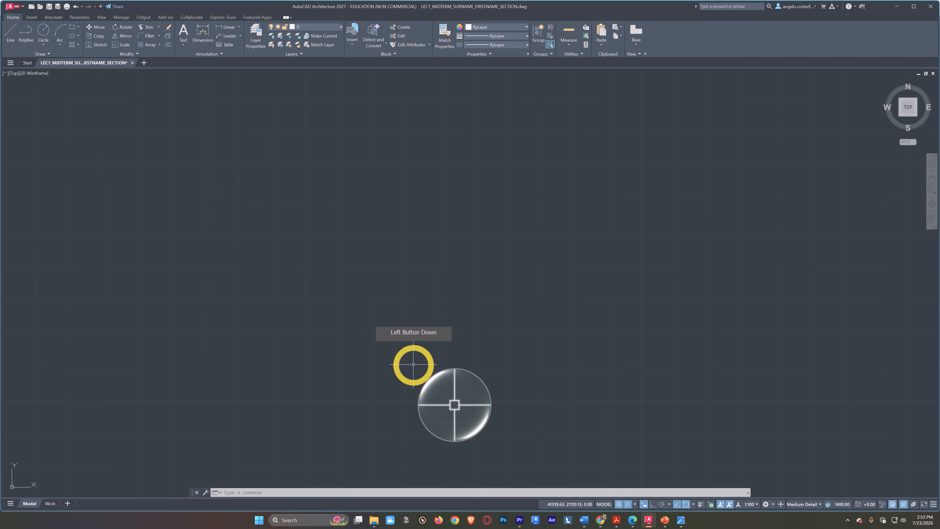
text(pl)
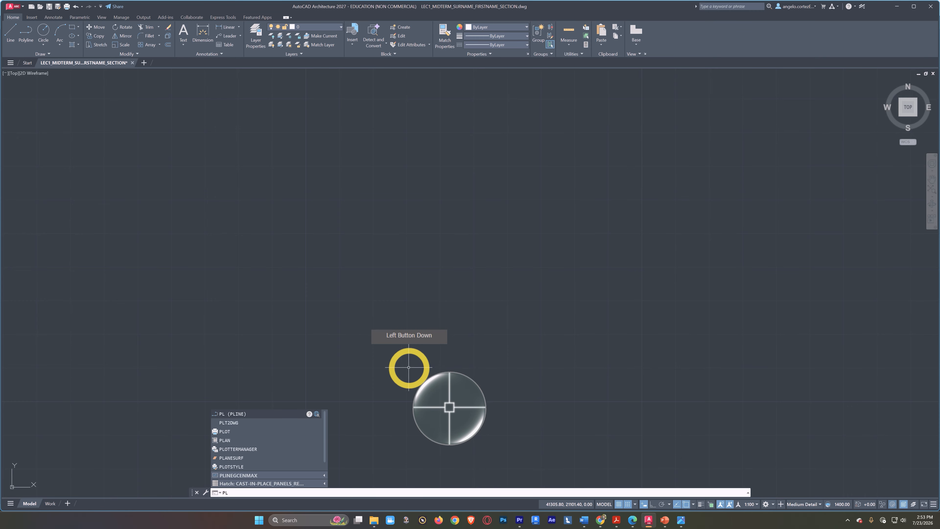
key(Return)
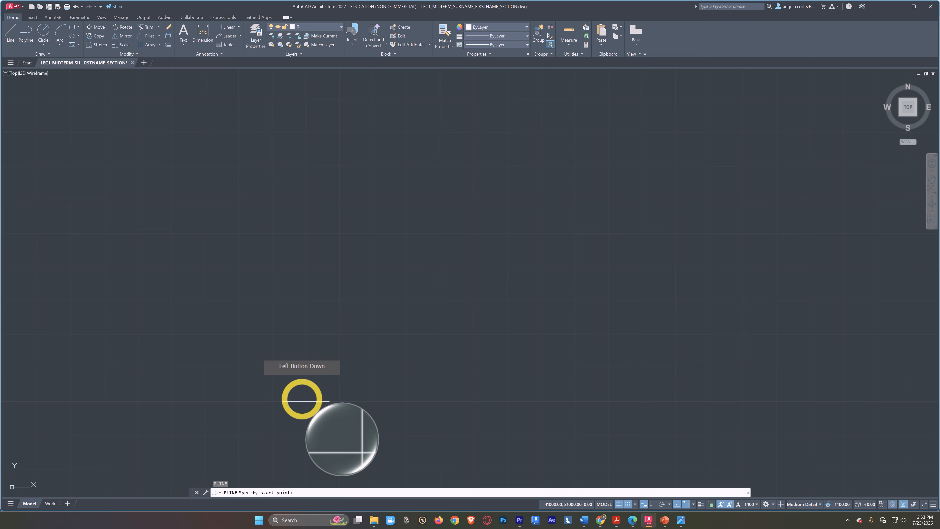
click(305, 401)
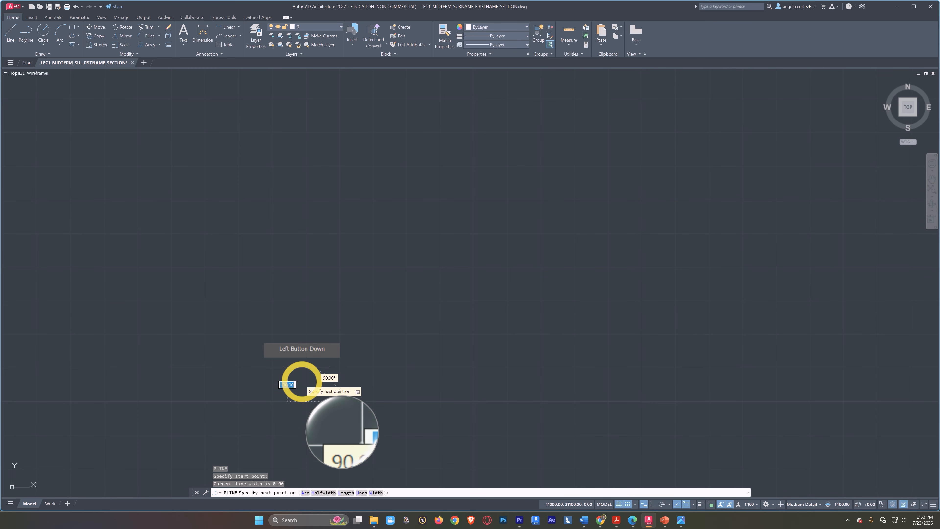
click(306, 300)
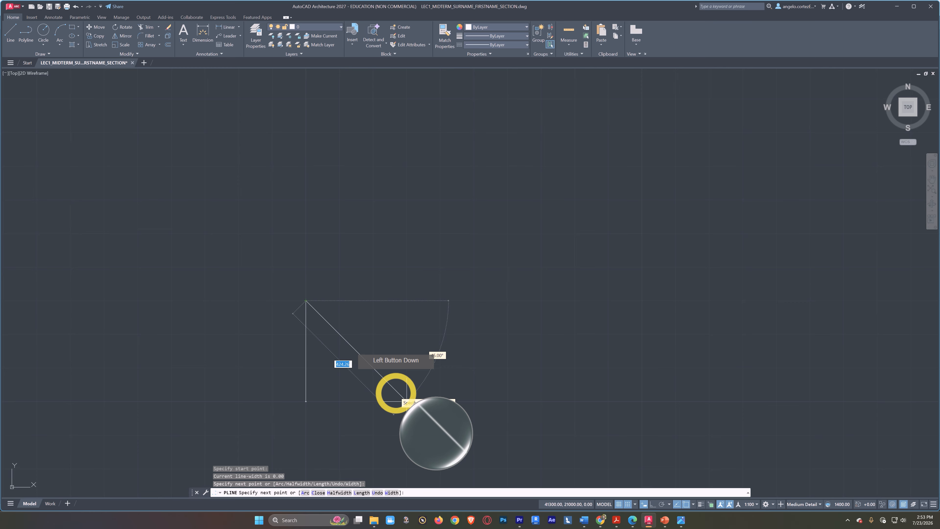
click(406, 401)
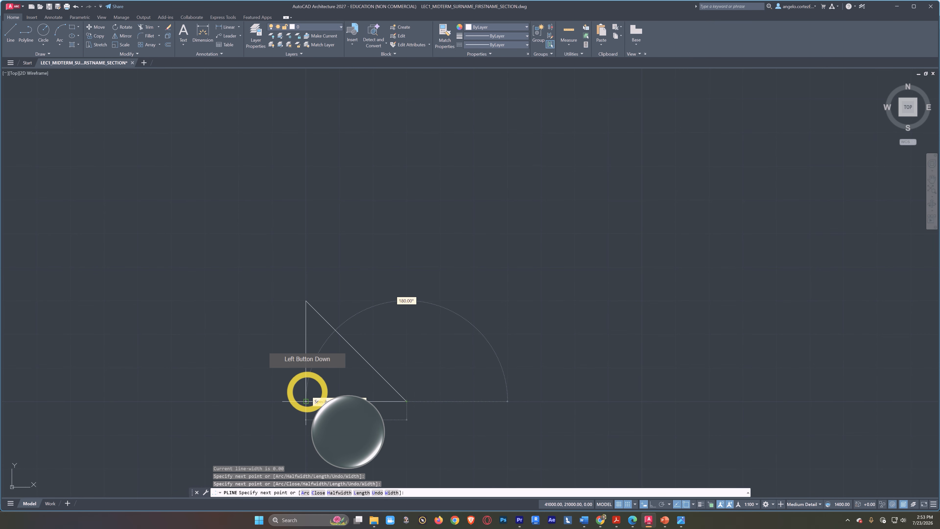
click(305, 400)
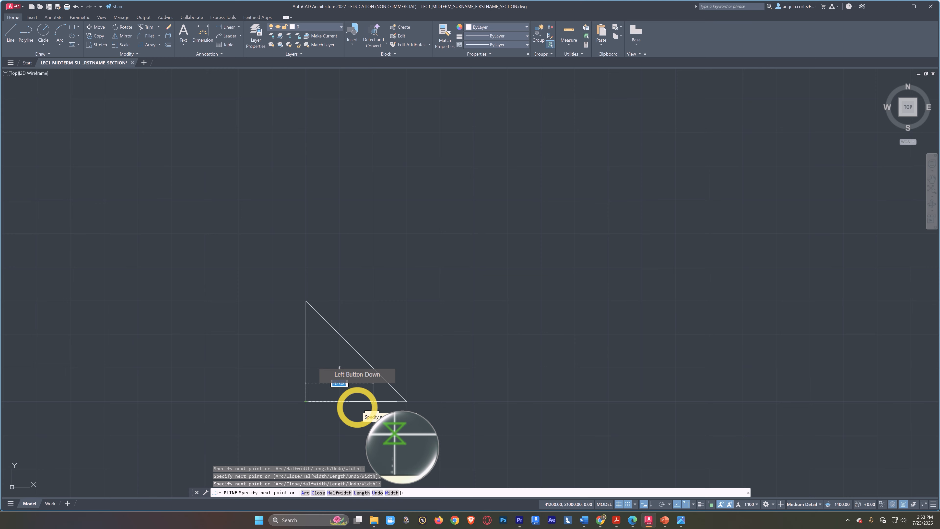
key(Return)
middle_drag(462, 407, 521, 335)
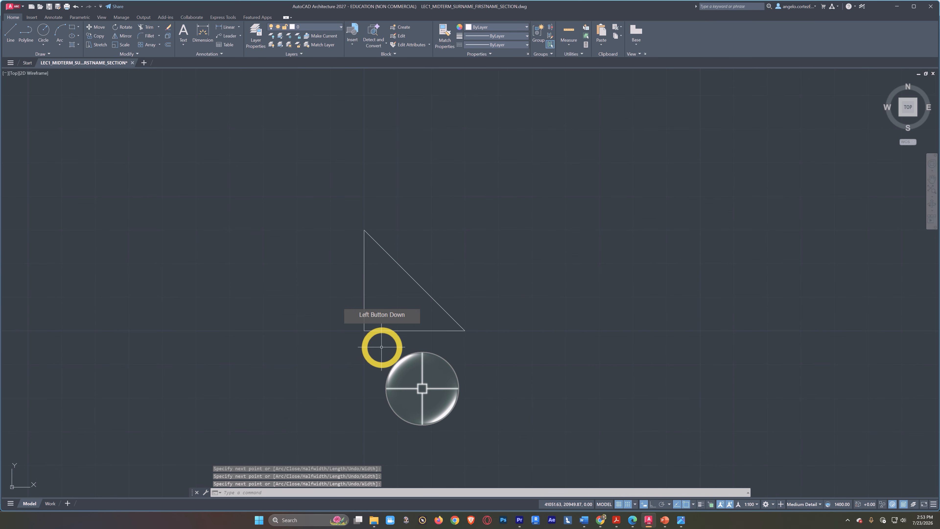
mouse_move(515, 320)
middle_down()
mouse_move(521, 327)
mouse_move(451, 403)
middle_up()
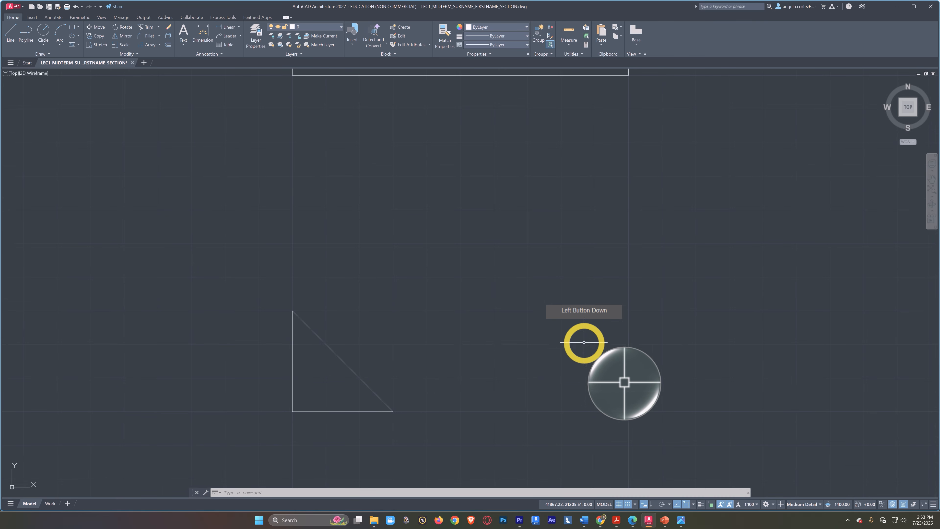
middle_drag(526, 242, 474, 277)
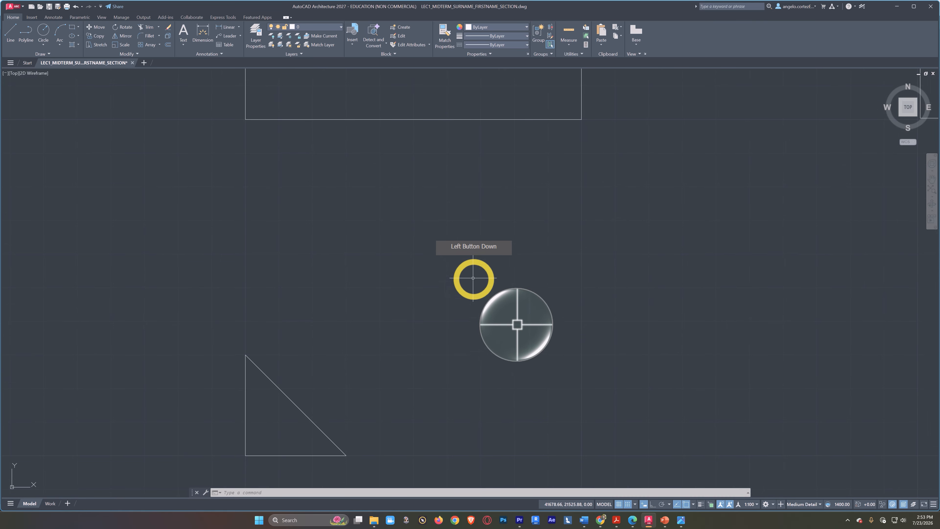
Step: With snap off, draw a closed irregular seven-sided outline with the Line command in the empty area beside the triangle
scroll(472, 272, down, 2)
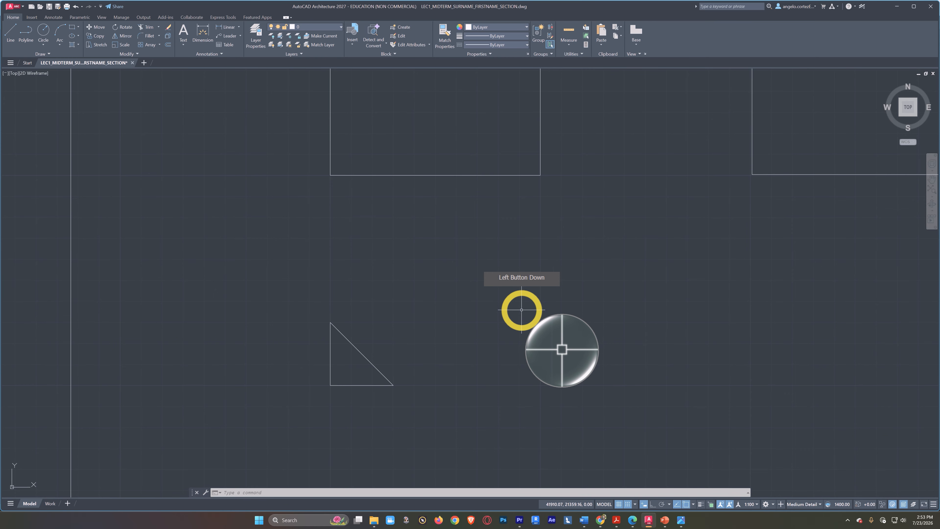
mouse_move(479, 317)
middle_down()
mouse_move(405, 355)
mouse_move(423, 352)
middle_up()
scroll(424, 352, up, 2)
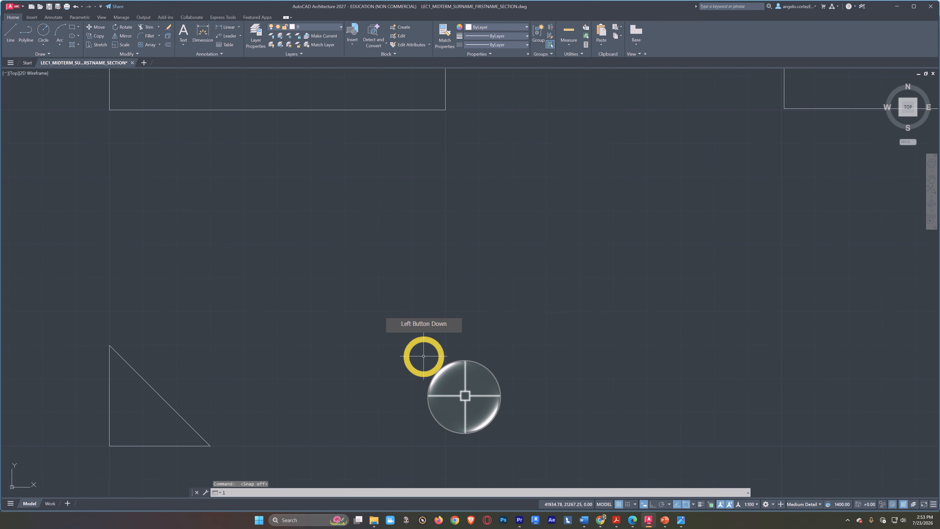
text(l)
key(Return)
click(375, 333)
click(314, 295)
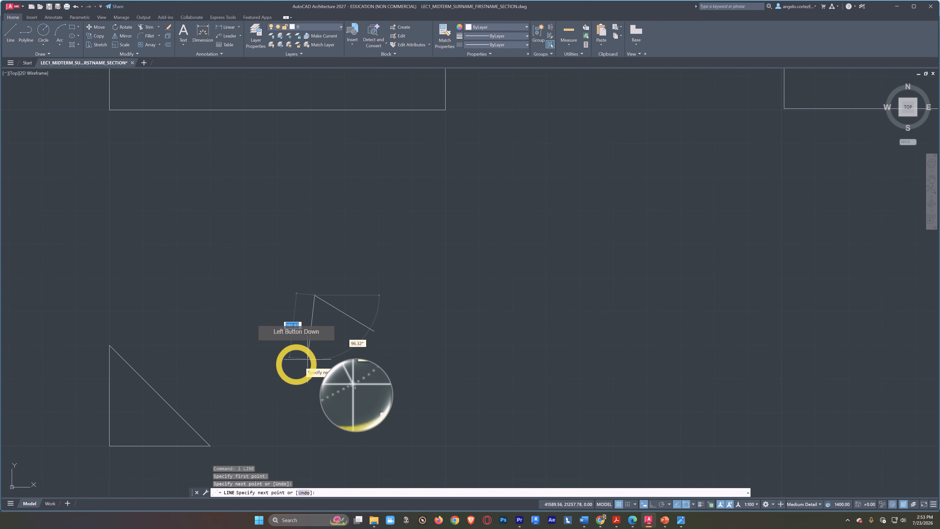
click(294, 357)
click(400, 400)
click(485, 328)
click(436, 221)
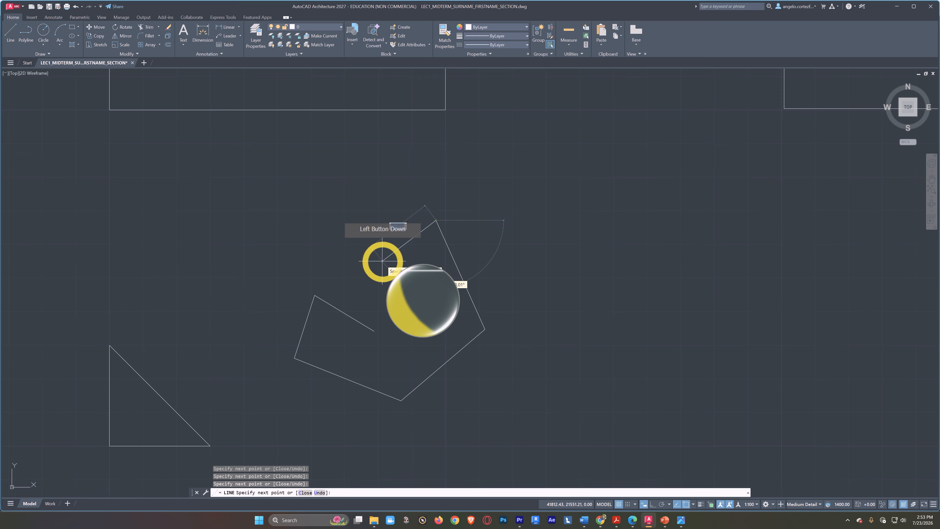
click(387, 302)
click(374, 331)
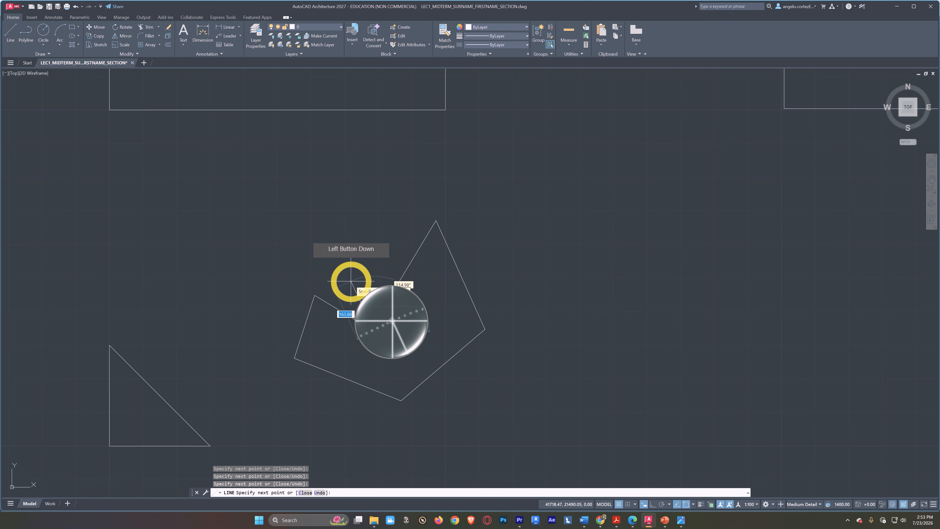
key(Return)
Step: Start a line in the empty area below the irregular outline, toggle dynamic input off and on, and abandon the line
middle_drag(329, 327, 471, 218)
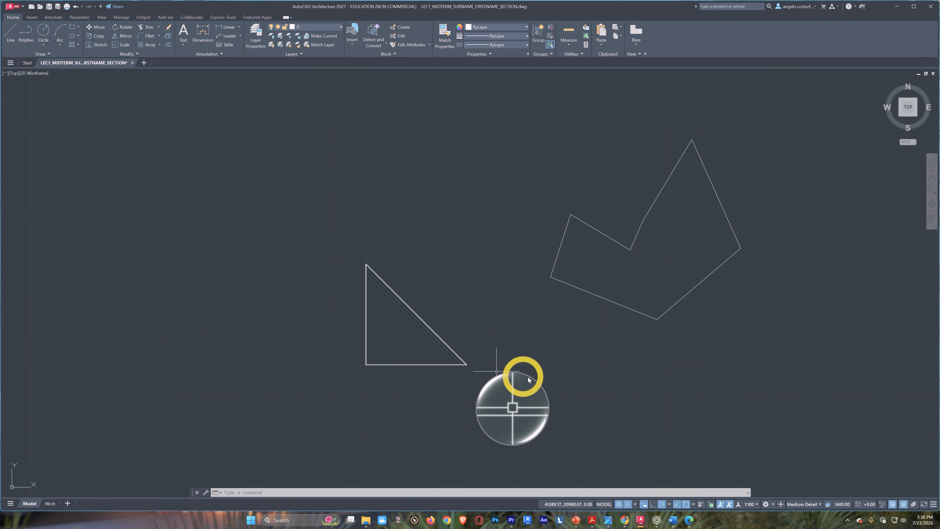
mouse_move(520, 377)
middle_down()
mouse_move(426, 381)
mouse_move(417, 373)
middle_up()
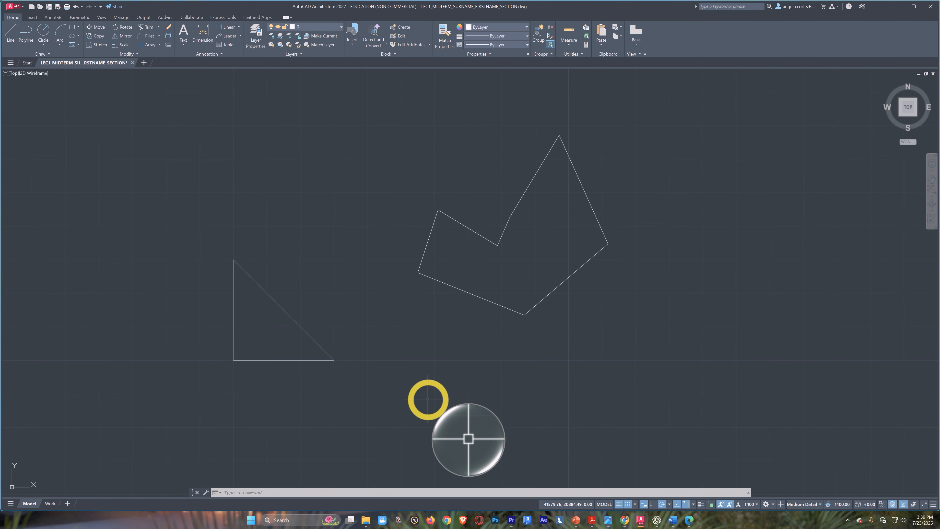
mouse_move(427, 391)
middle_down()
mouse_move(474, 369)
mouse_move(398, 310)
middle_up()
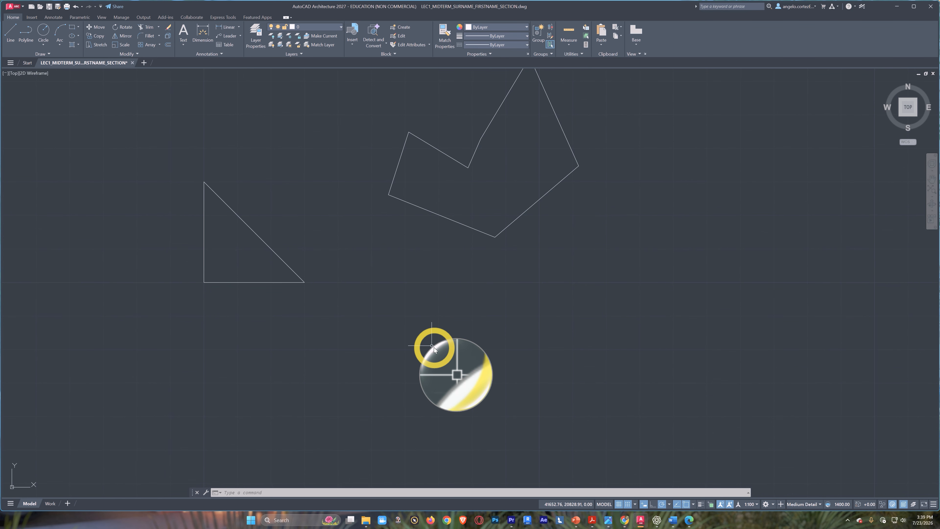
middle_drag(525, 346, 435, 326)
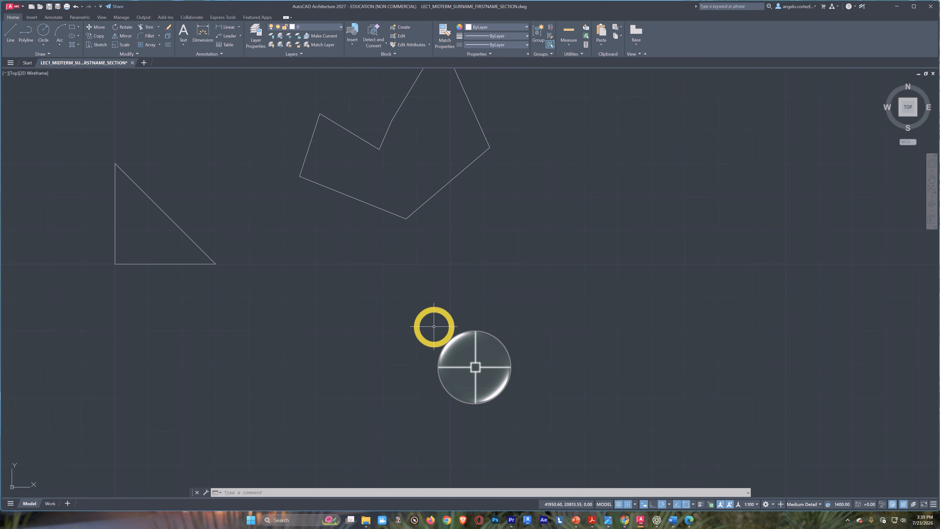
text(l)
key(Return)
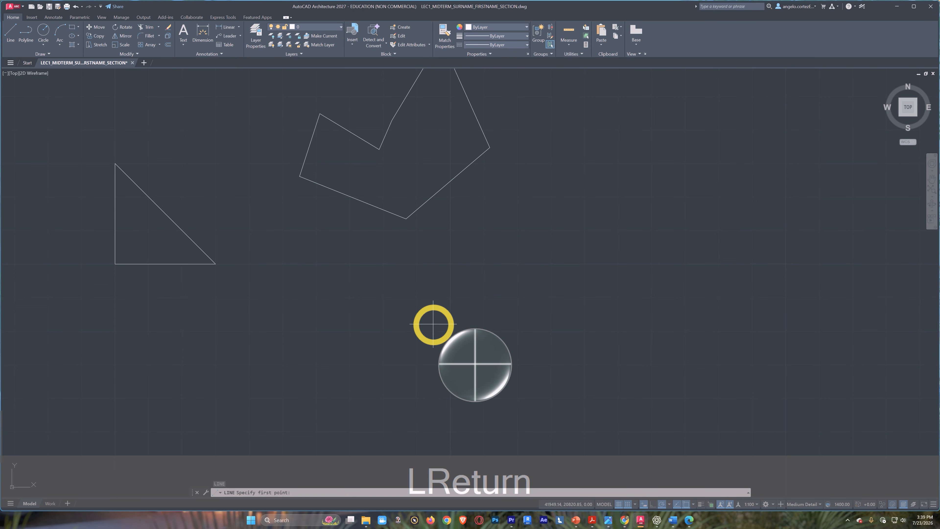
middle_drag(373, 300, 417, 252)
mouse_move(369, 305)
middle_down()
mouse_move(354, 320)
mouse_move(386, 281)
middle_up()
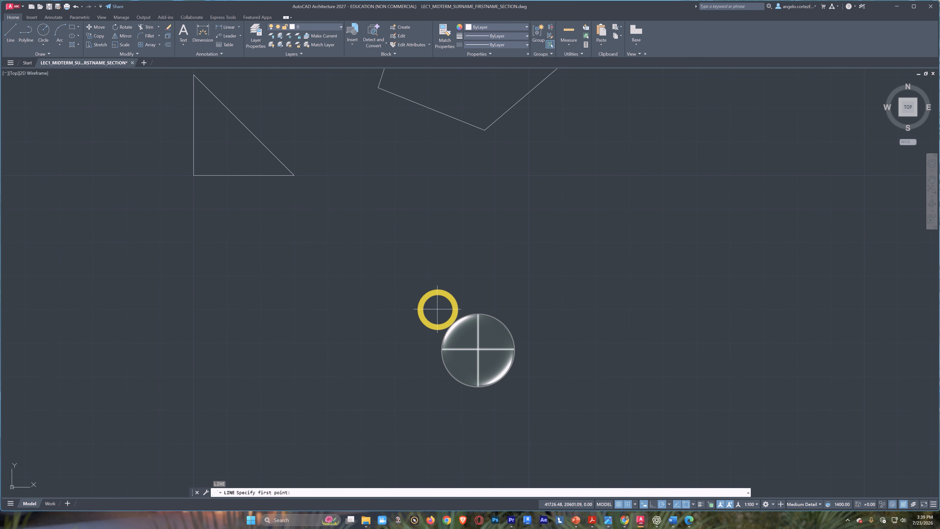
middle_drag(437, 309, 429, 325)
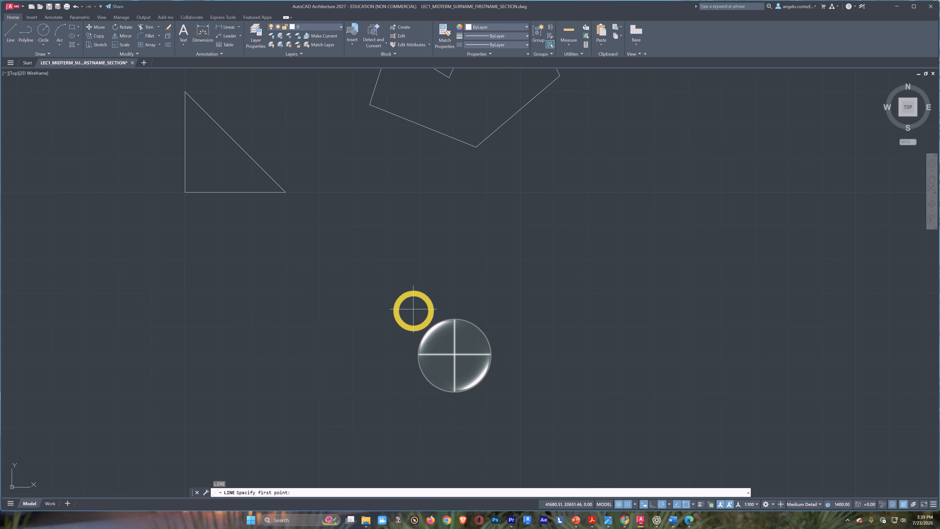
click(420, 324)
scroll(429, 236, up, 2)
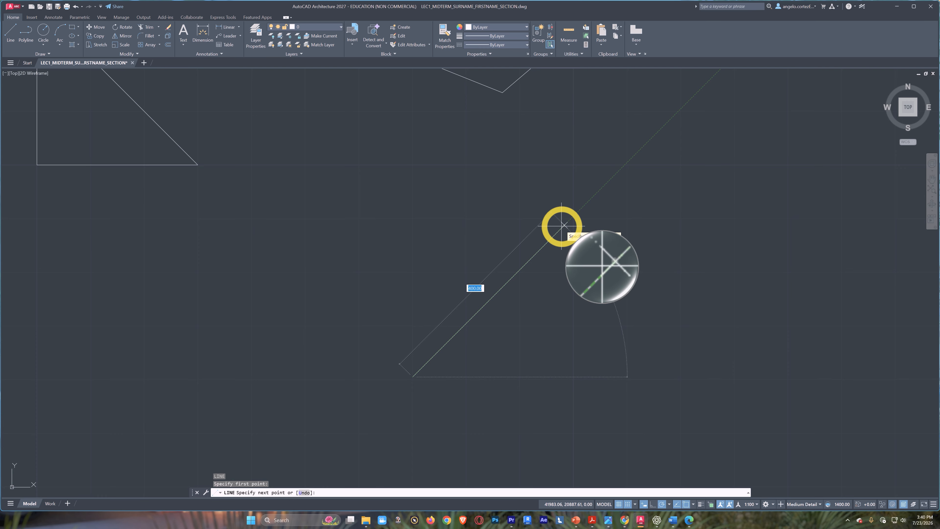
key(F12)
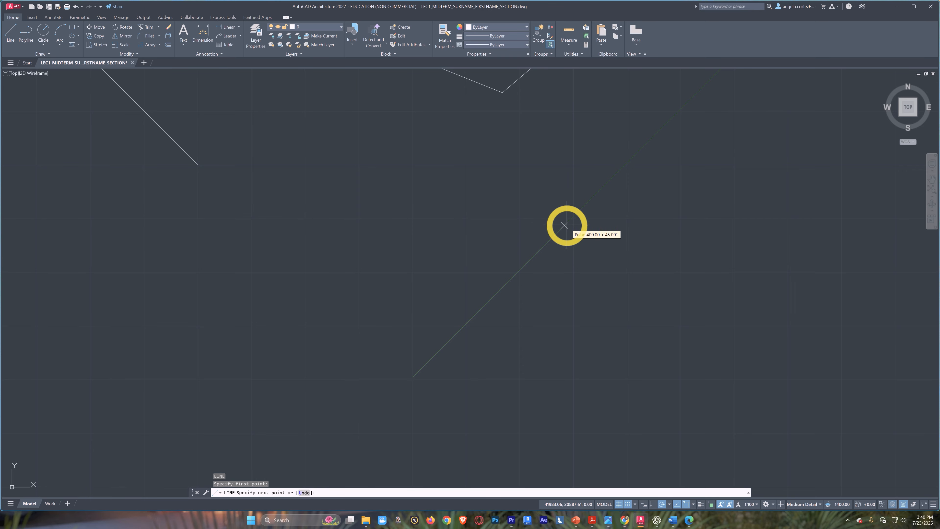
key(F12)
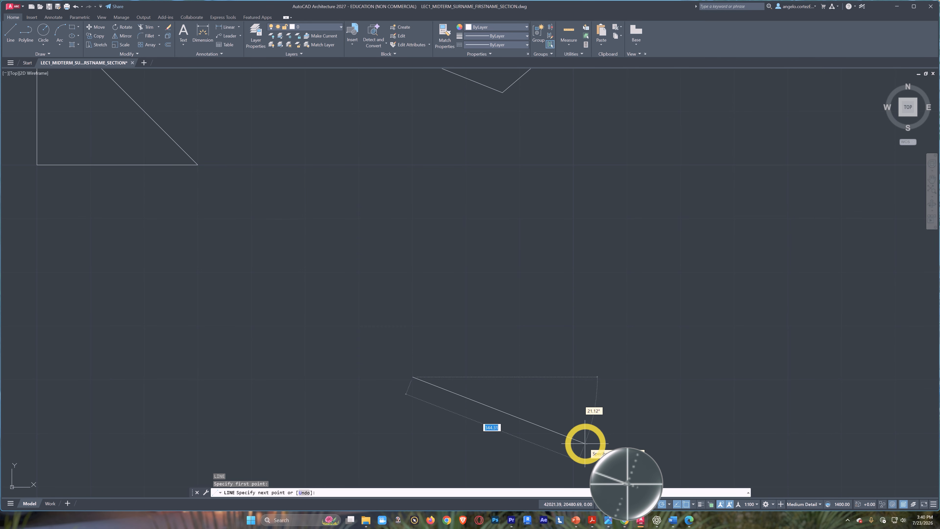
middle_drag(551, 457, 581, 343)
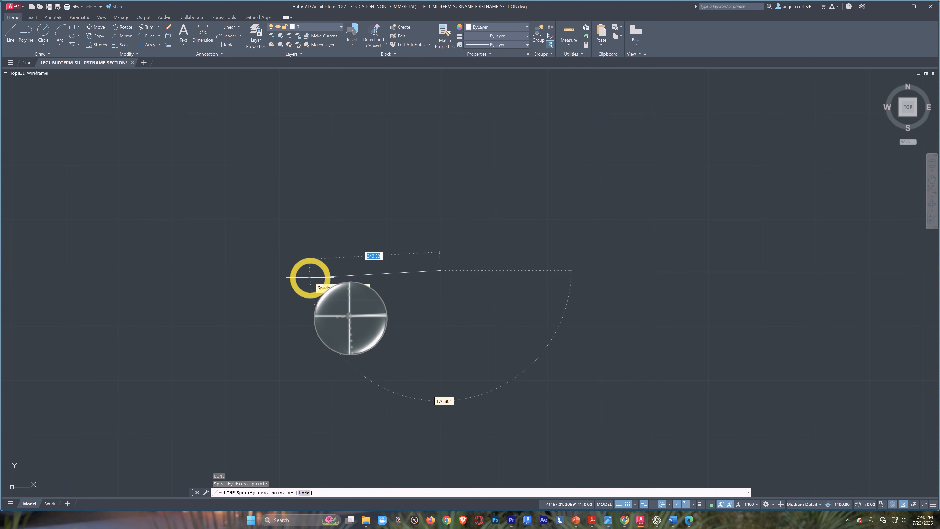
key(Escape)
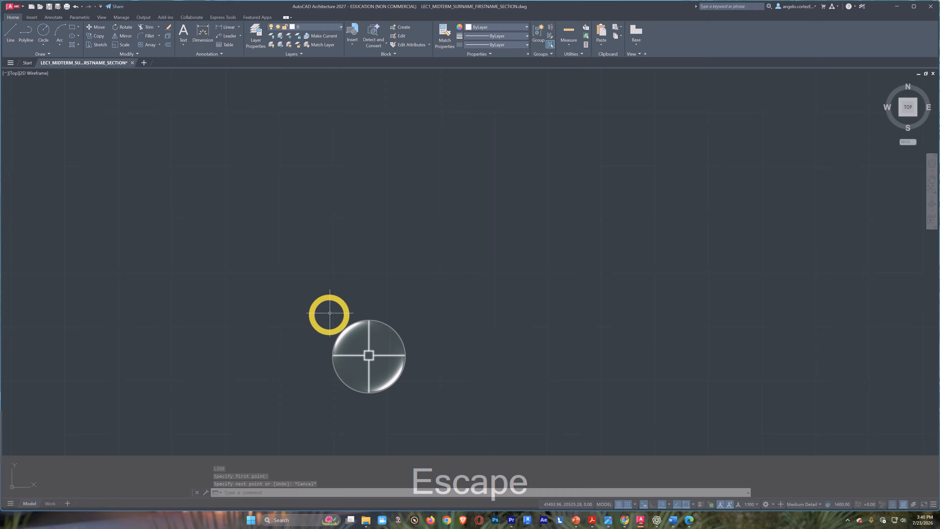
Step: Review the snap type, snap spacing and grid options in the drafting settings
click(634, 504)
click(644, 494)
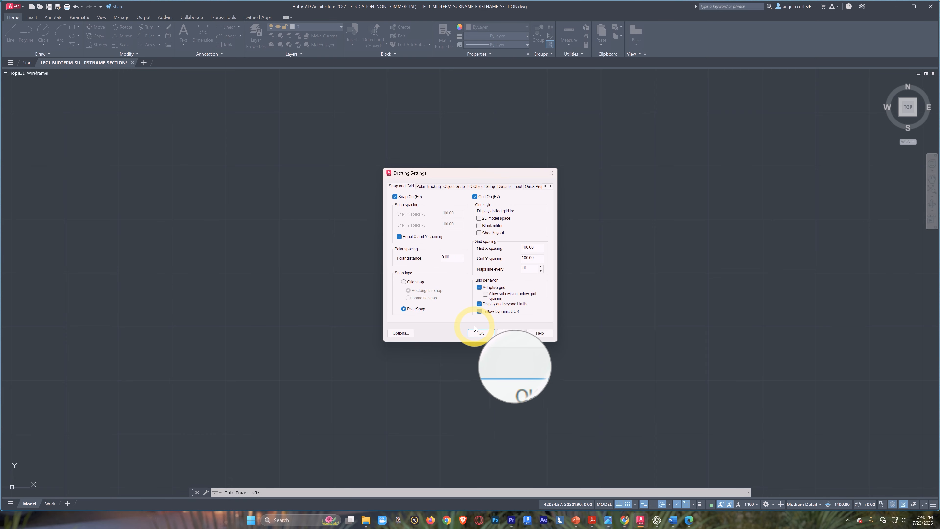
click(480, 332)
Step: Switch object snap tracking off and back on
scroll(511, 371, down, 4)
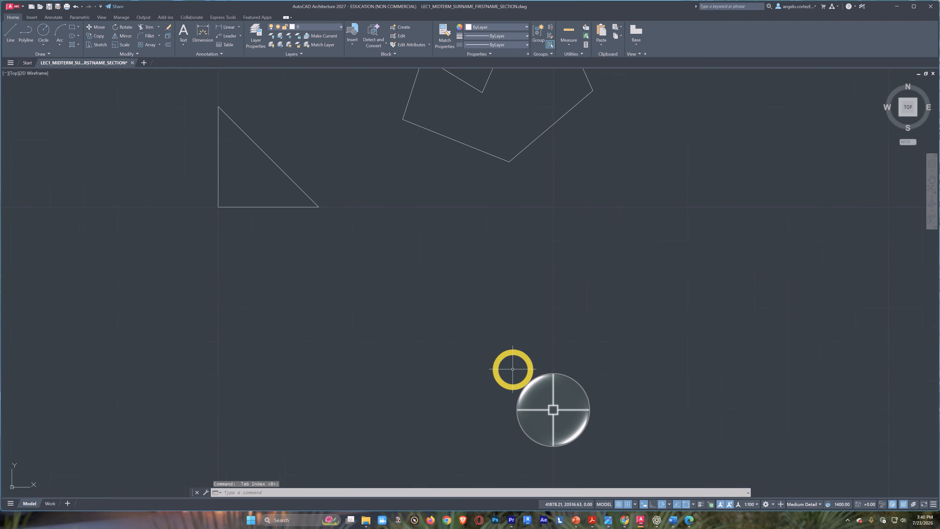
middle_drag(510, 371, 495, 321)
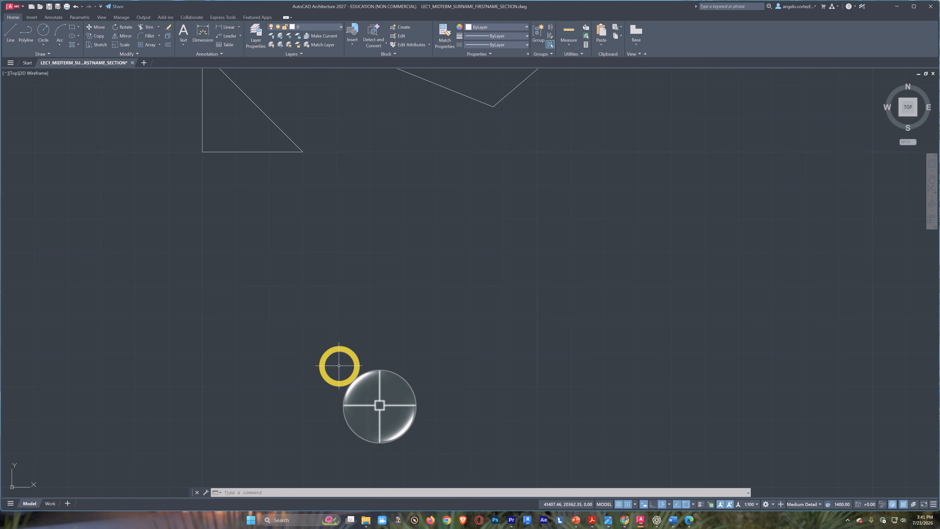
key(F11)
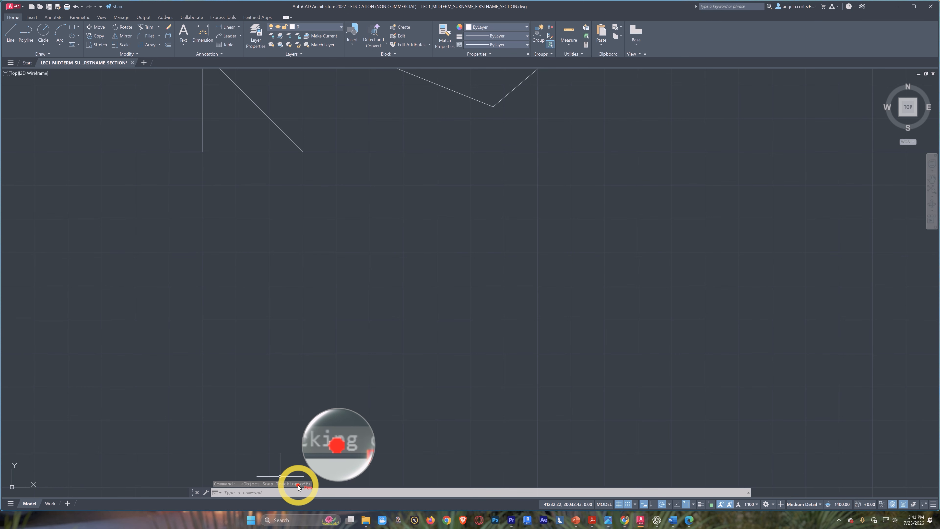
key(F11)
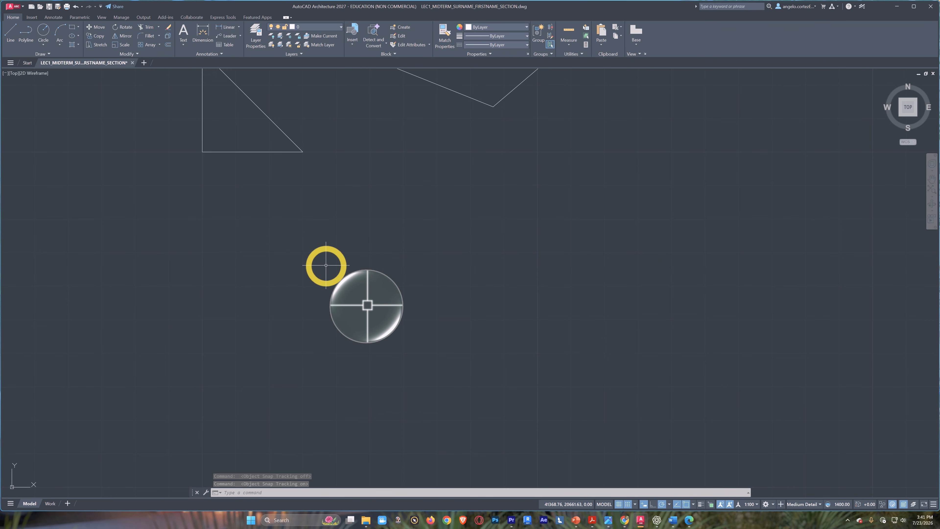
Step: From the triangle's lower-left corner, draw a 300-unit line straight down followed by a 300-unit line horizontally to the right
mouse_move(325, 264)
middle_down()
mouse_move(298, 235)
mouse_move(311, 250)
middle_up()
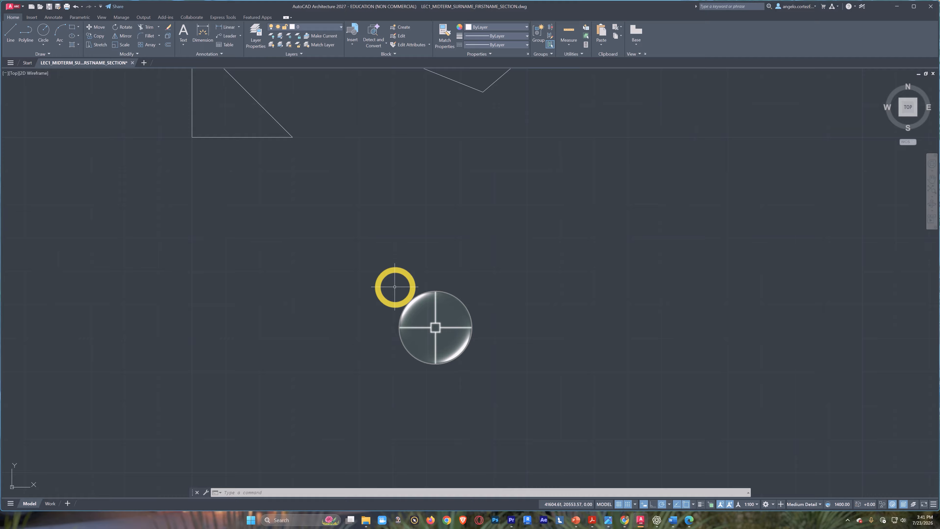
middle_drag(395, 283, 449, 348)
scroll(336, 244, up, 2)
middle_drag(336, 231, 417, 313)
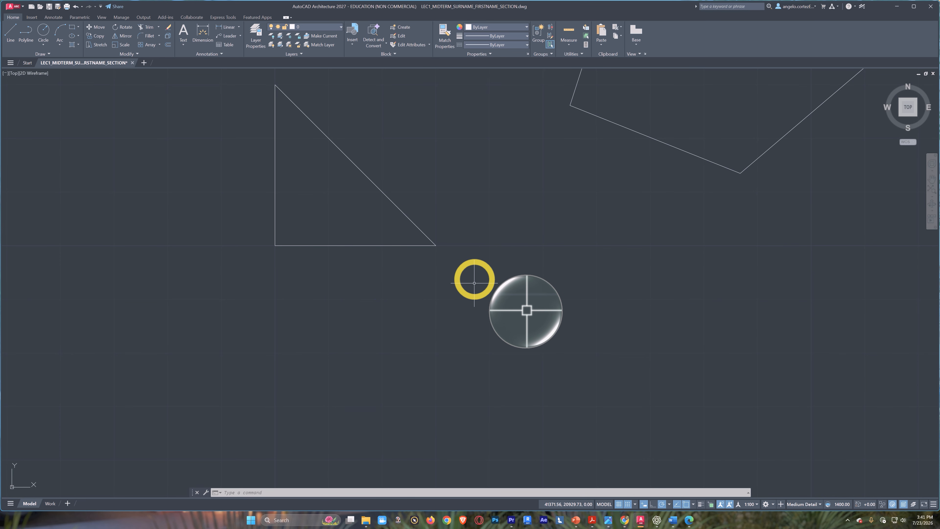
middle_drag(472, 277, 488, 300)
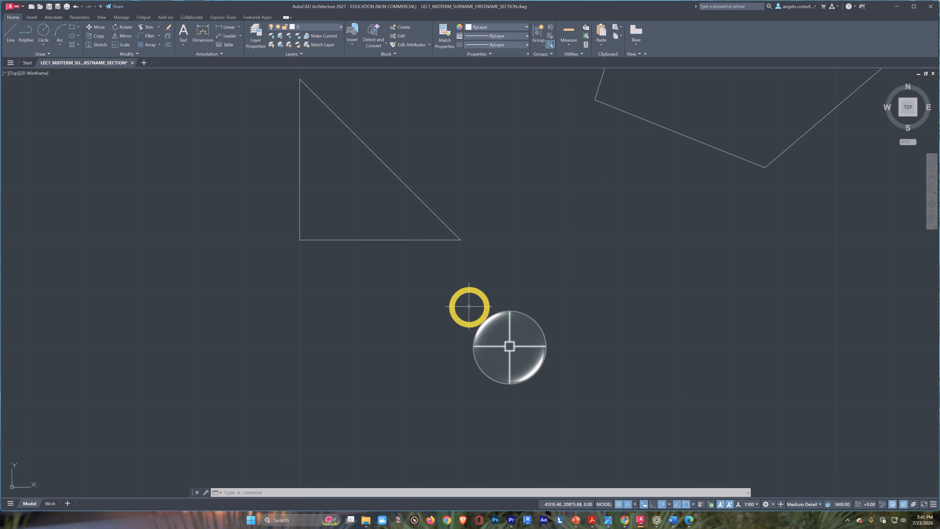
key(l)
key(Return)
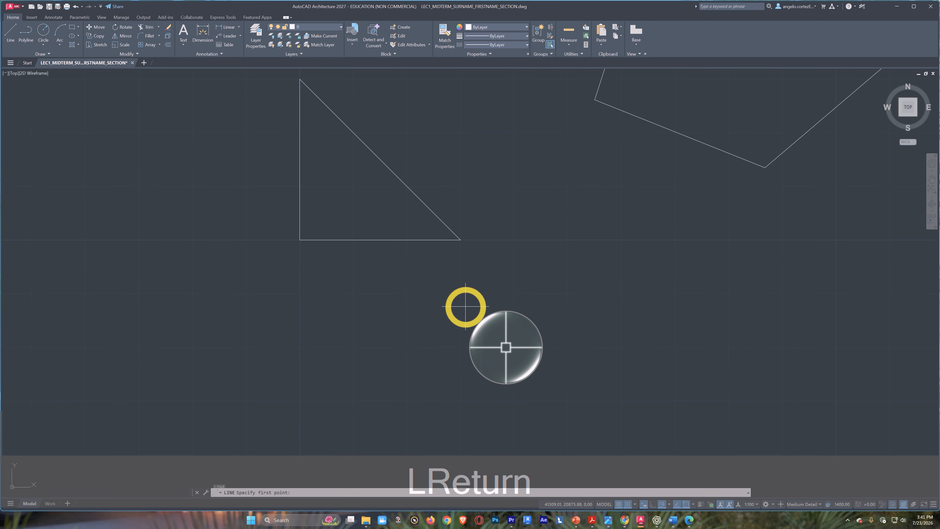
click(300, 239)
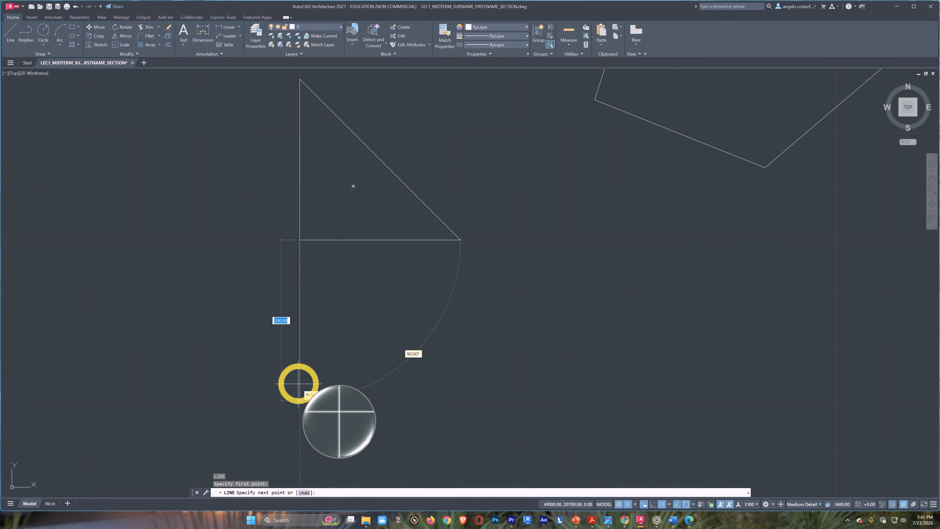
text(300)
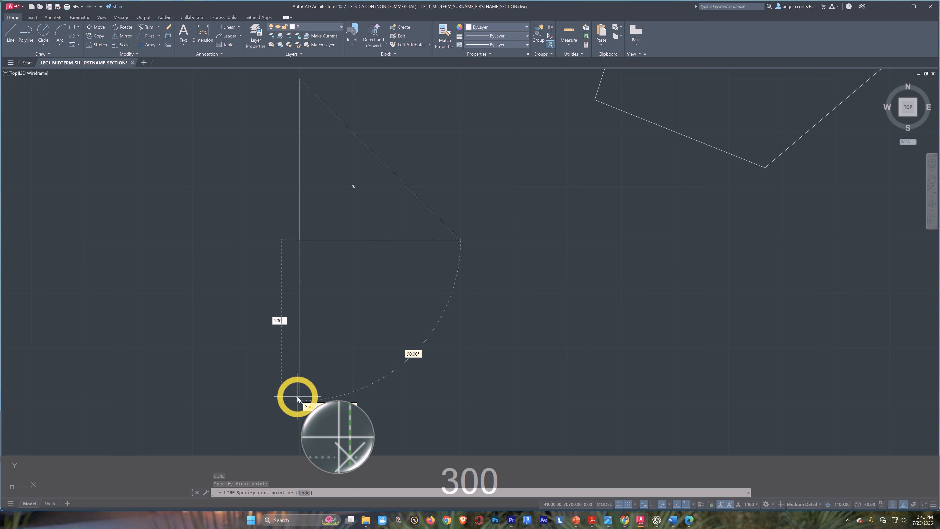
text(0)
key(BackSpace)
key(Return)
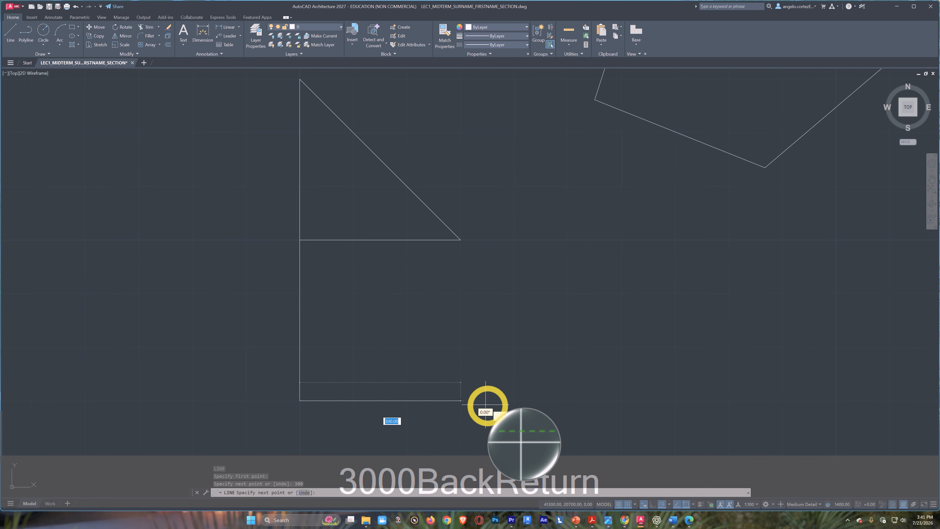
text(3)
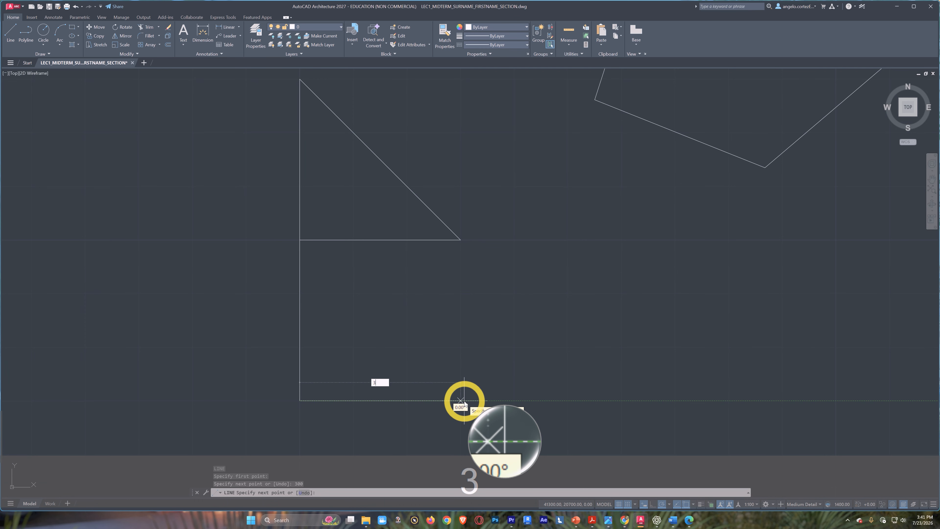
key(Return)
key(Escape)
key(Escape)
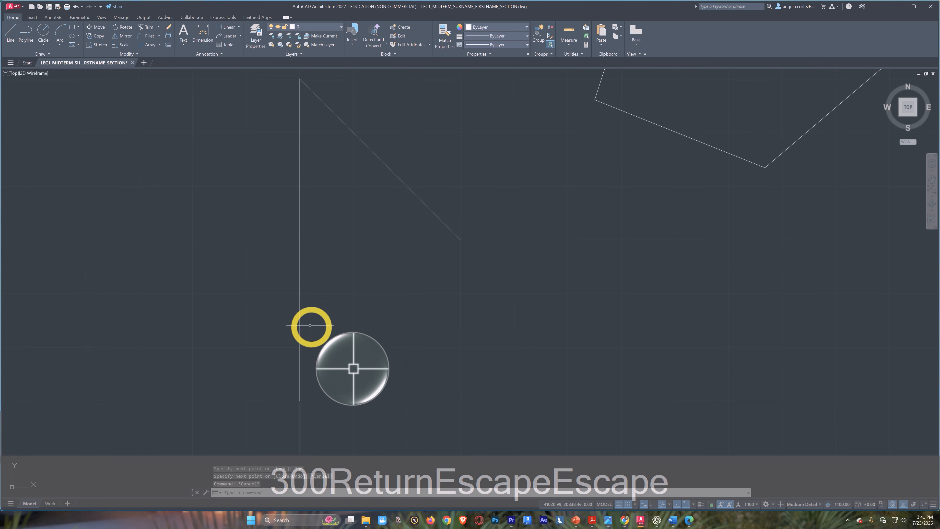
Step: Erase the vertical line and the horizontal line drawn below the triangle
drag(312, 305, 275, 335)
key(Delete)
middle_drag(380, 368, 485, 300)
scroll(457, 296, up, 2)
middle_drag(653, 356, 633, 385)
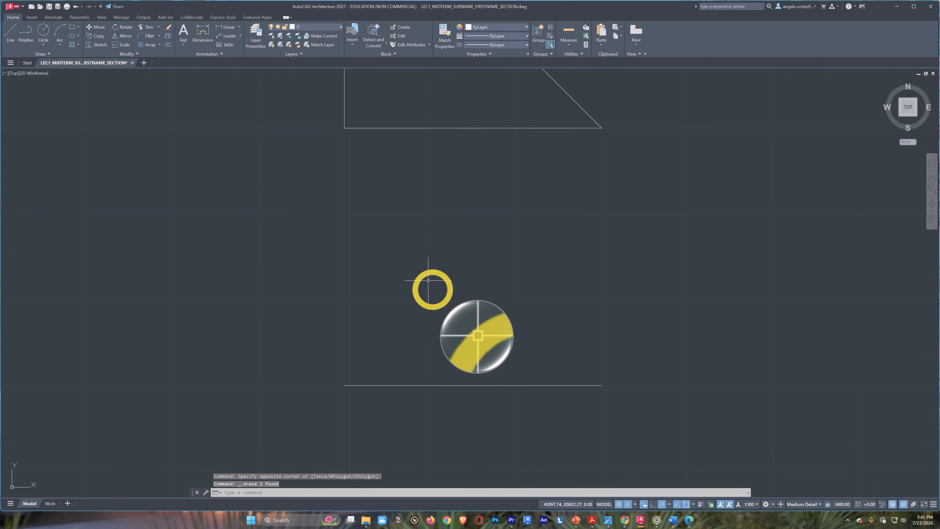
middle_drag(414, 197, 401, 221)
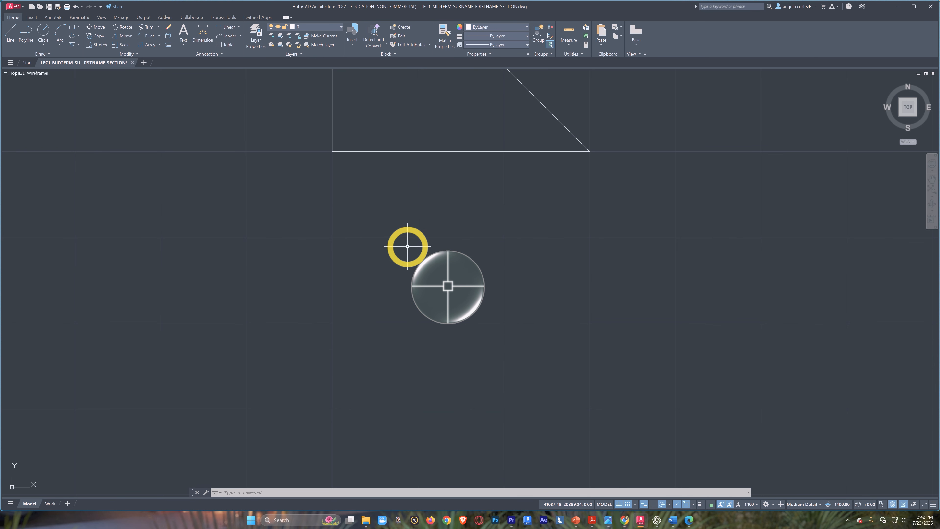
click(497, 362)
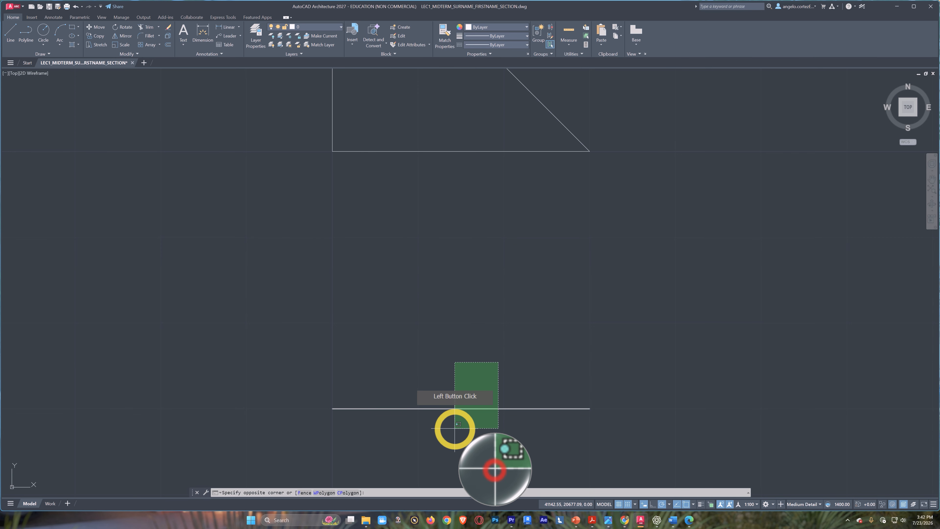
click(450, 430)
key(Delete)
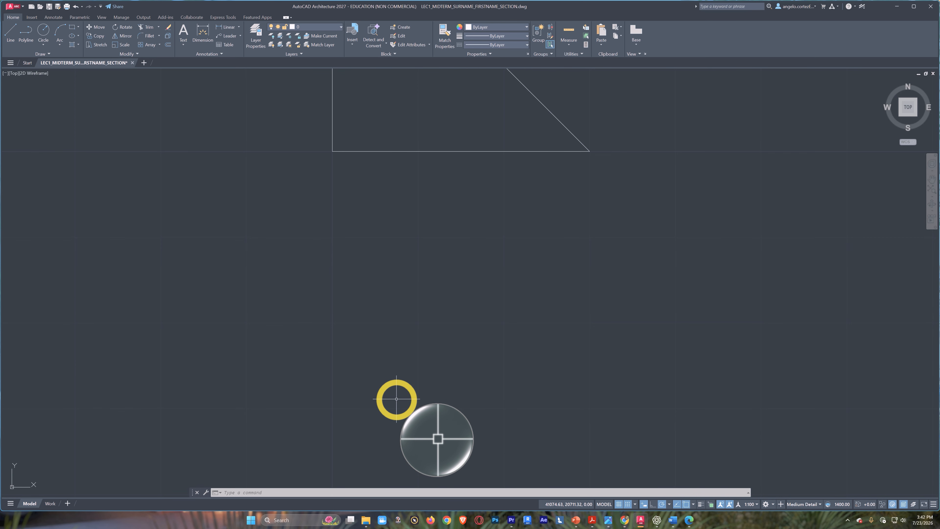
Step: Draw a 300-unit horizontal line to the right, starting from a point tracked 300 units straight below the triangle's lower-left corner
text(L)
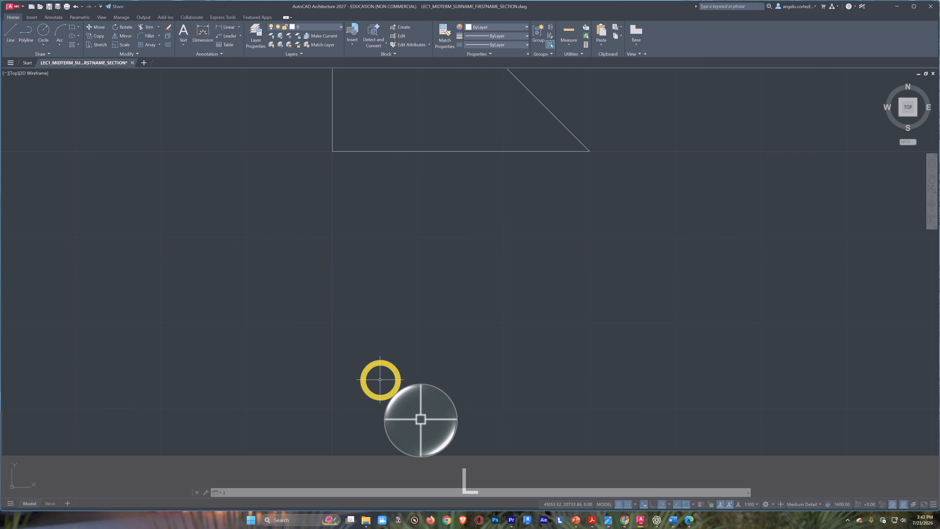
key(Return)
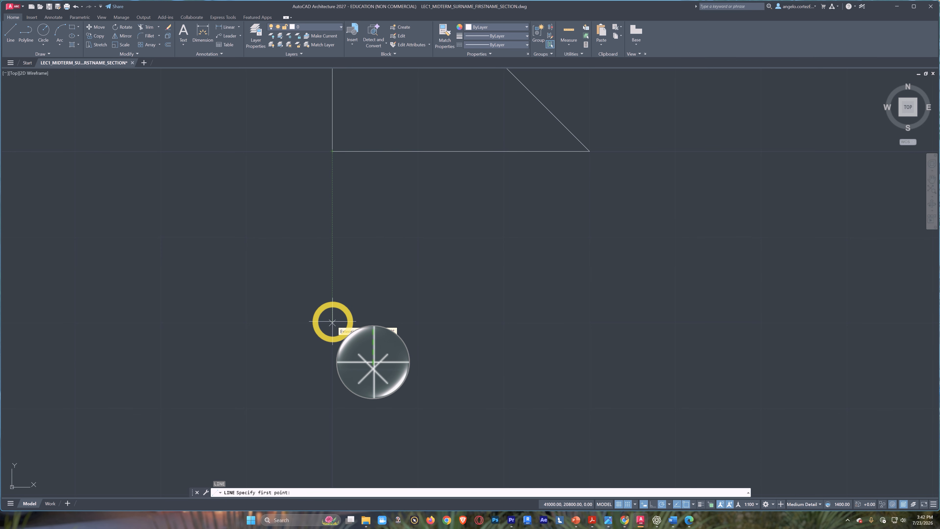
text(3)
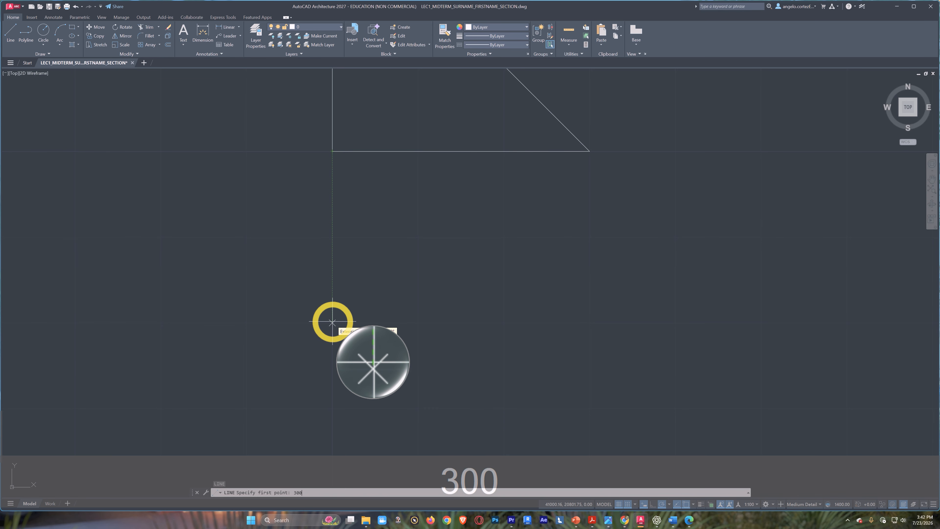
text(00)
key(Return)
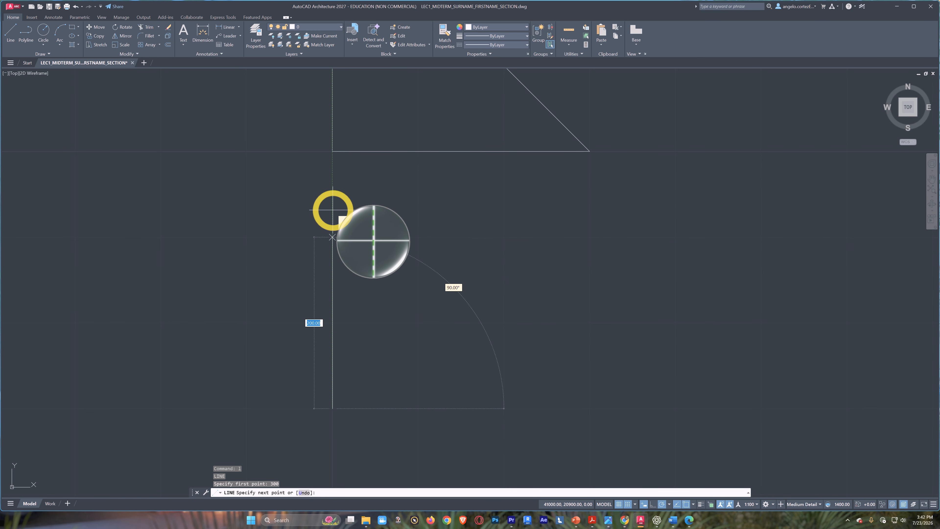
middle_drag(367, 342, 293, 319)
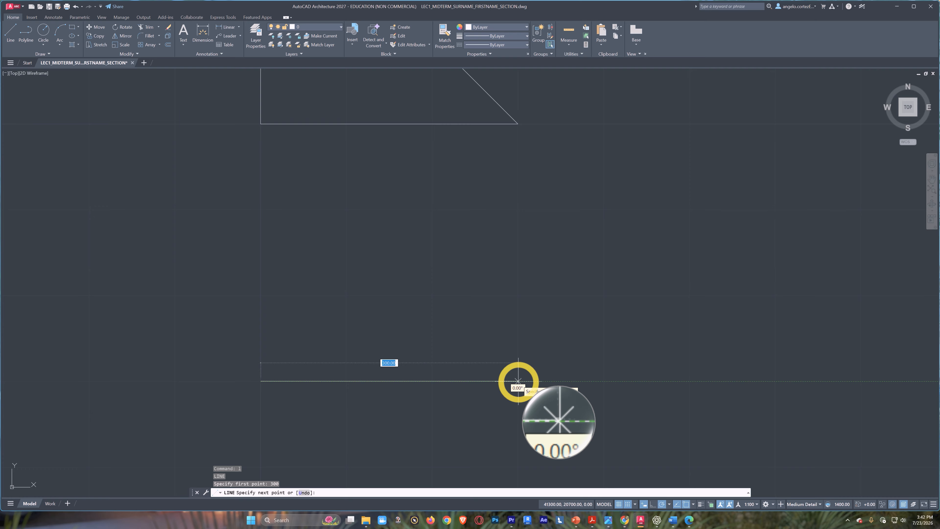
mouse_move(517, 124)
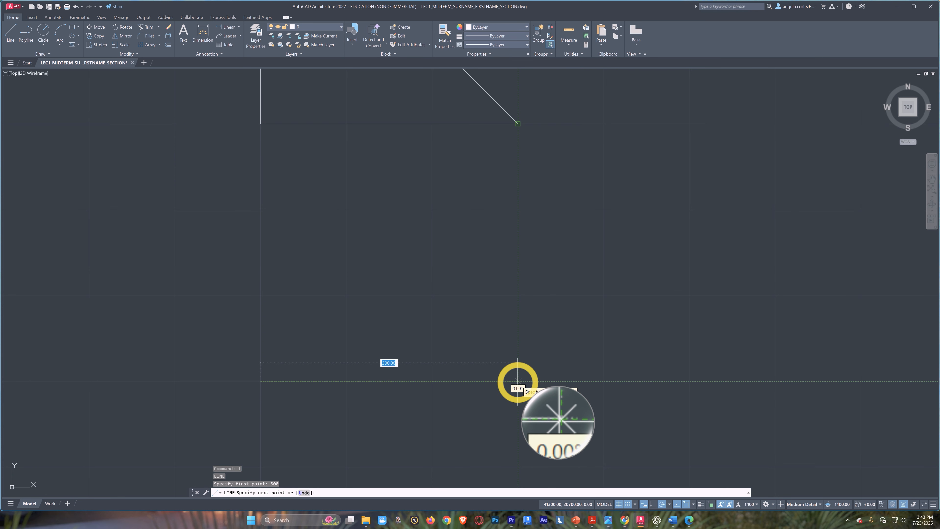
text(3)
key(Return)
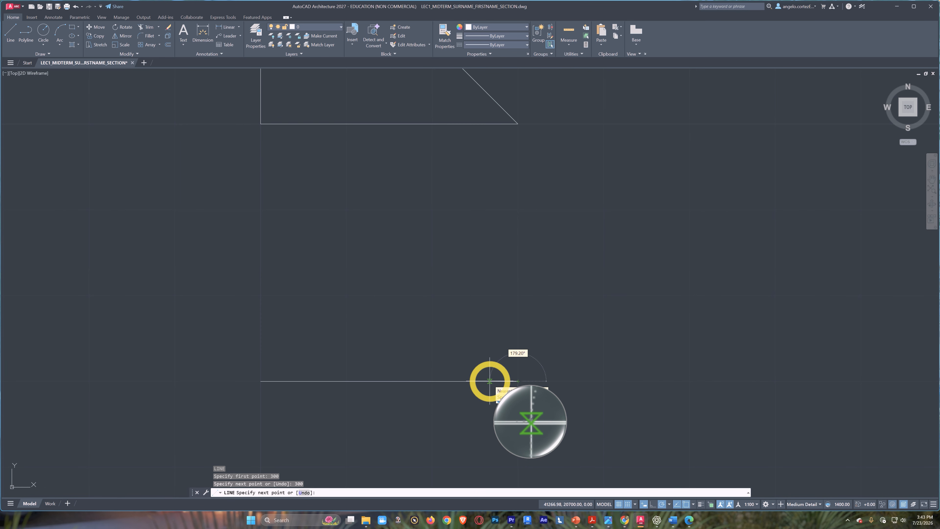
key(Return)
middle_drag(488, 380, 488, 346)
scroll(400, 336, down, 4)
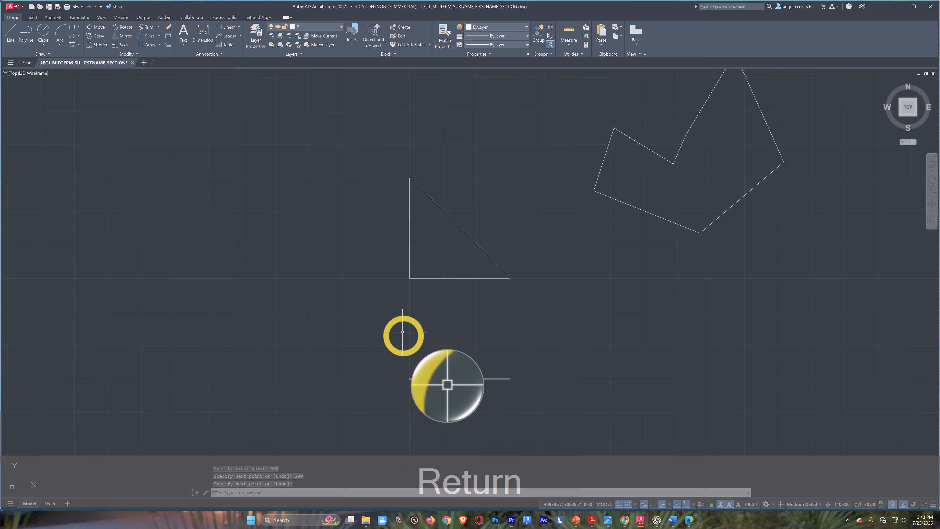
scroll(436, 317, up, 2)
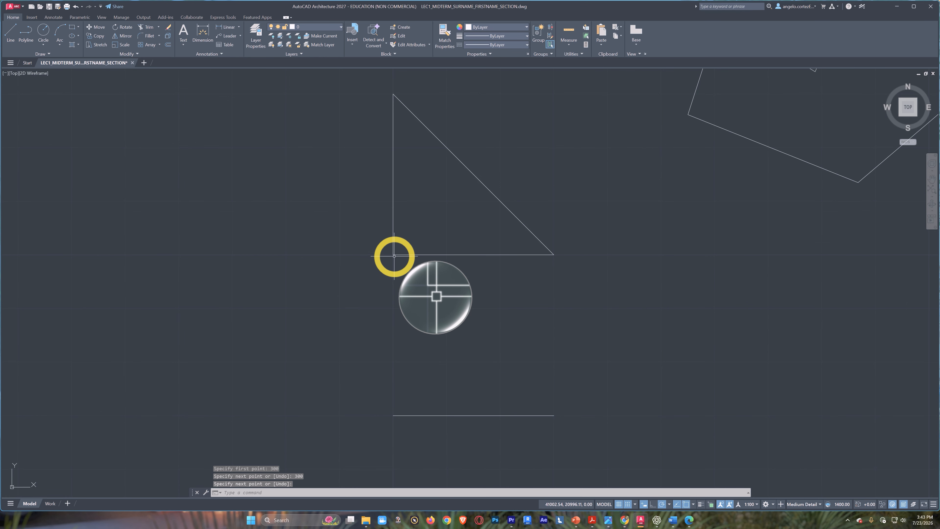
Step: Draw a 300-unit line straight down from the tracked point below the polygon's left corner and level with its lowest corner
middle_drag(554, 381, 468, 384)
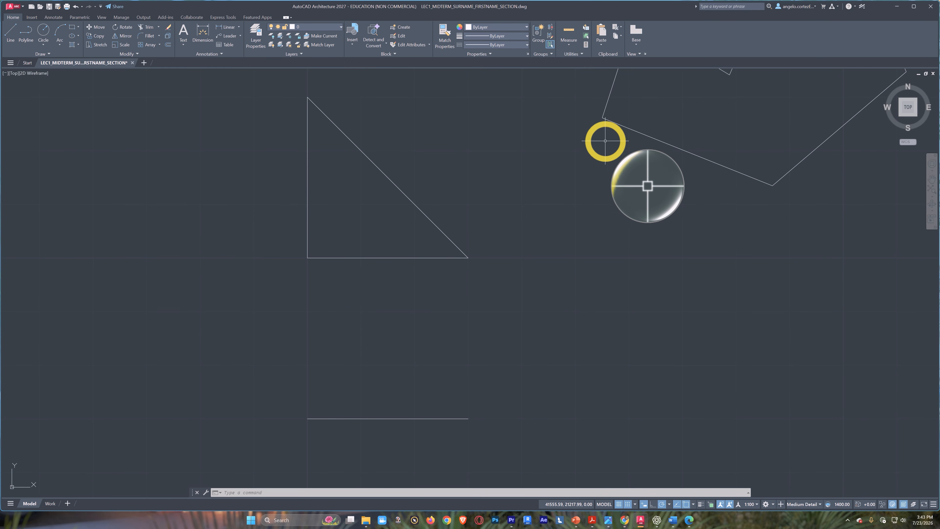
middle_drag(586, 204, 512, 264)
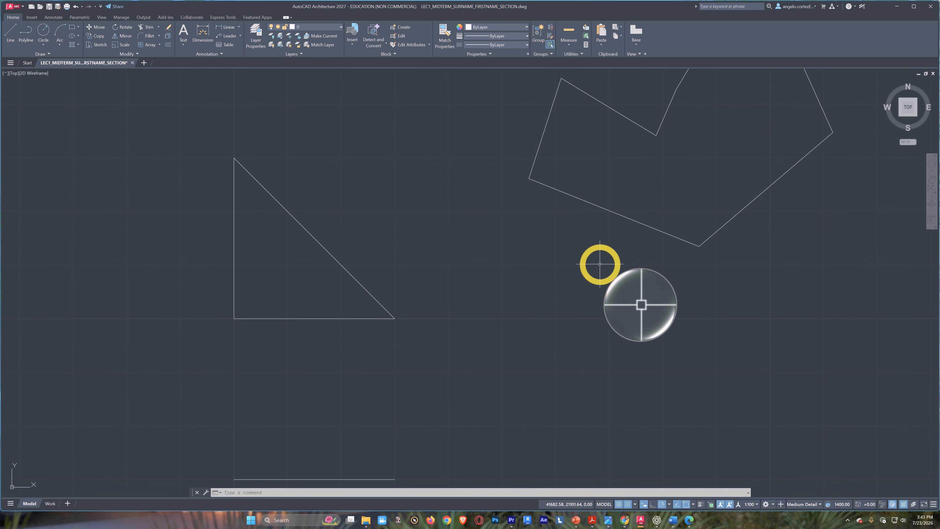
scroll(598, 263, up, 2)
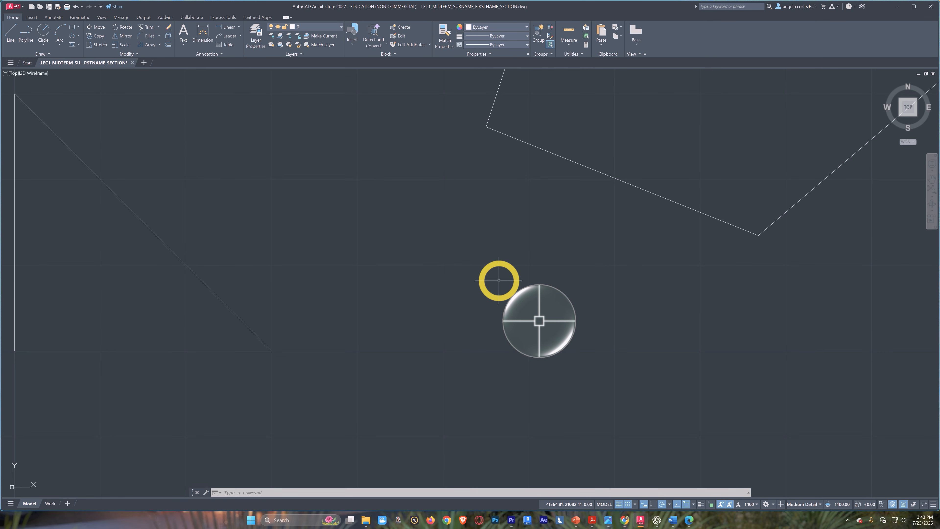
text(l)
key(Return)
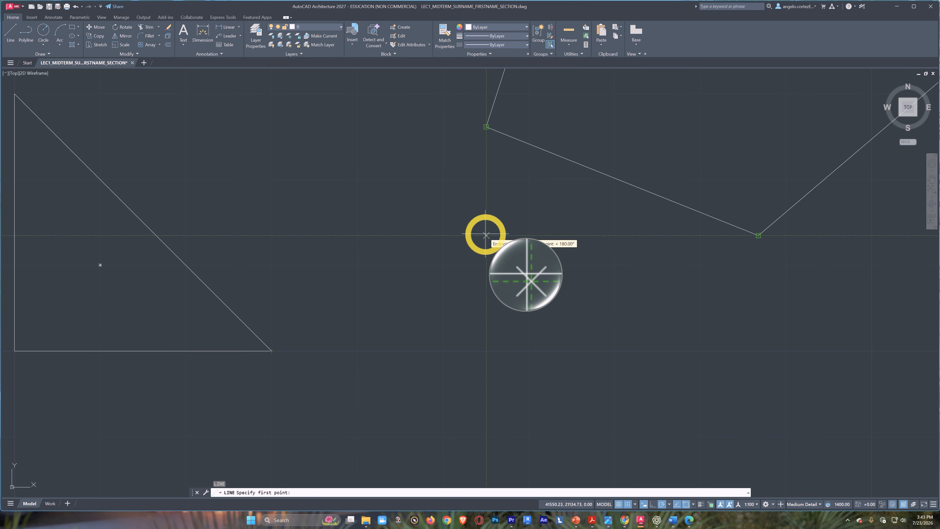
click(486, 234)
middle_drag(483, 386, 480, 312)
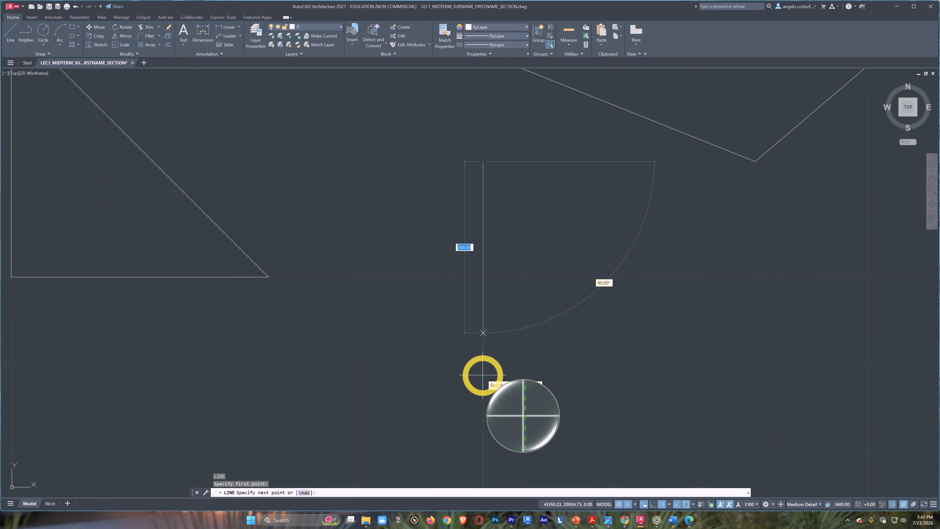
text(300)
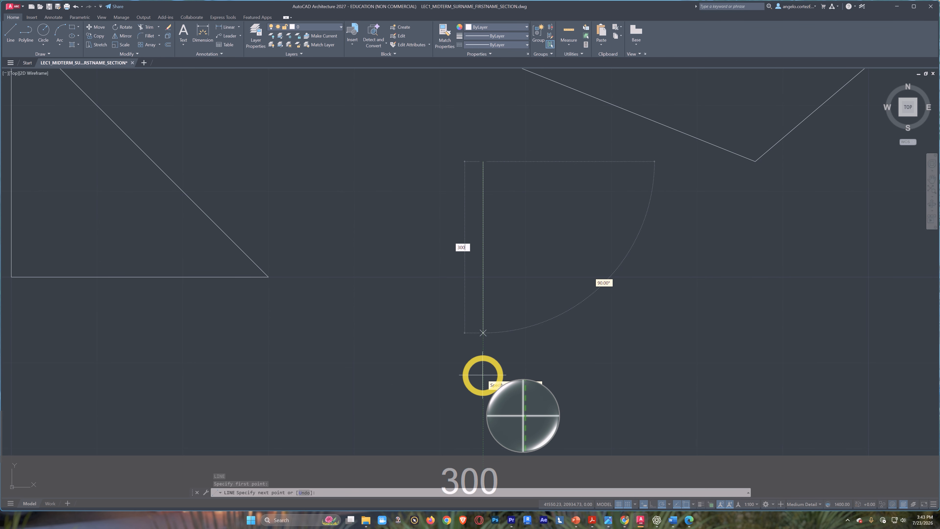
key(Return)
key(Return)
scroll(490, 311, down, 6)
scroll(483, 279, up, 2)
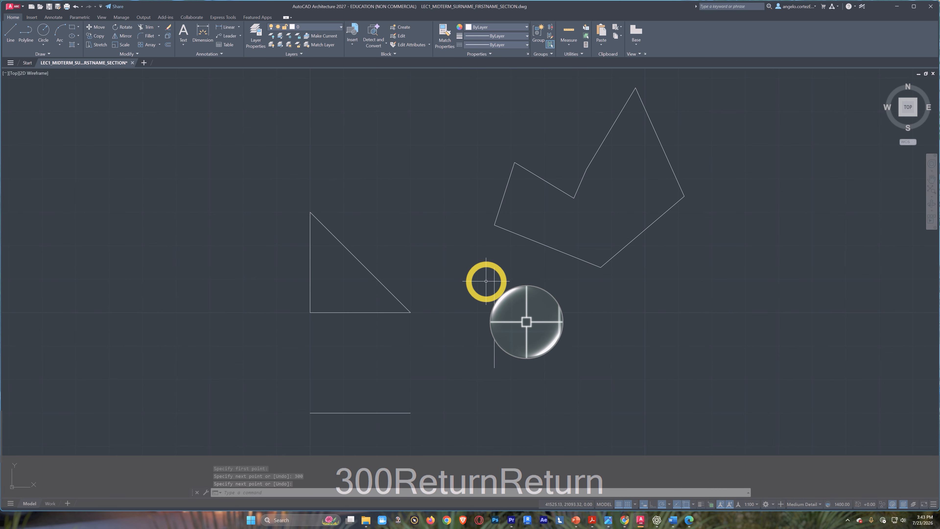
Step: Erase the vertical line below the polygon
scroll(420, 310, up, 4)
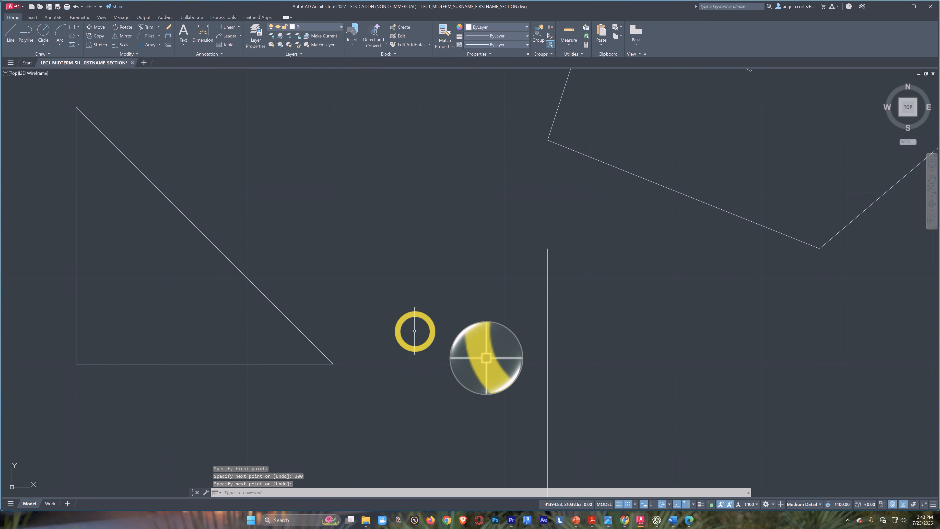
scroll(585, 290, down, 1)
scroll(585, 290, down, 1)
middle_drag(585, 290, 567, 300)
click(562, 305)
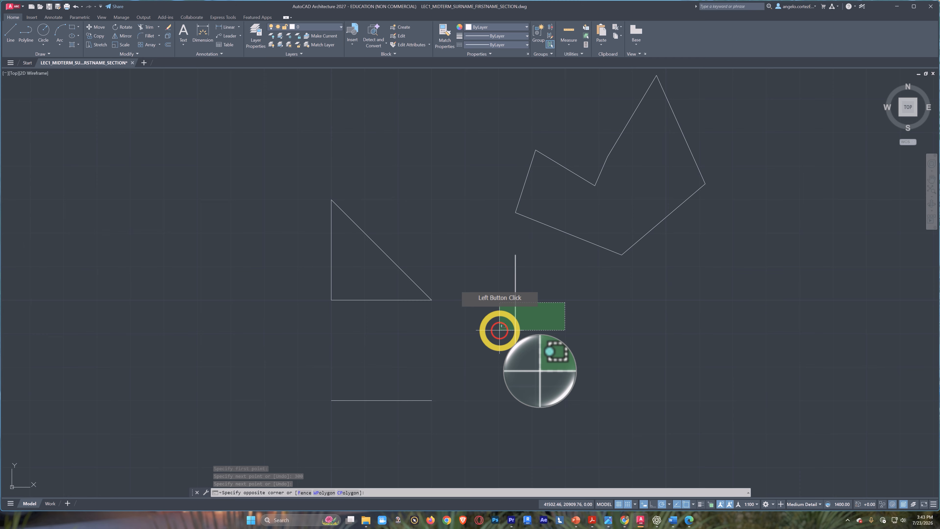
click(498, 330)
key(Delete)
Step: Start a line in the empty area below the polygon and switch dynamic input off and back on
scroll(499, 330, up, 2)
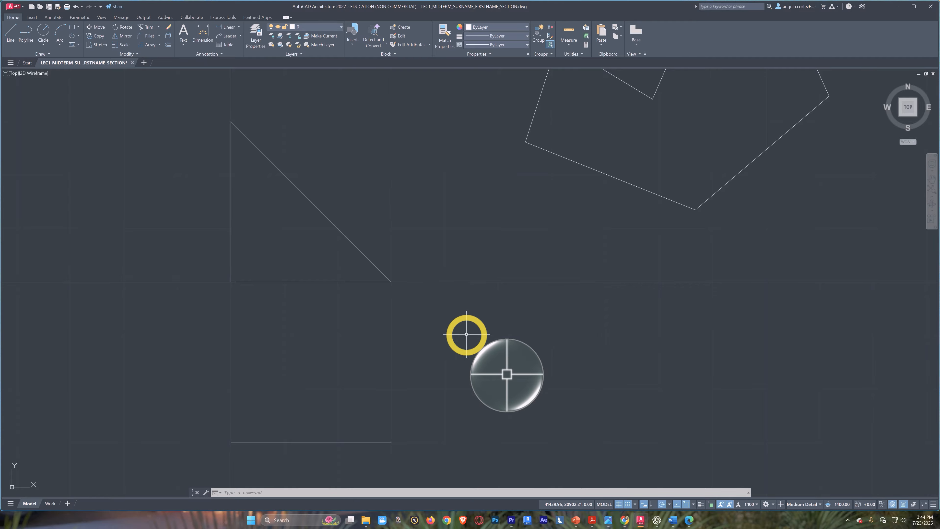
mouse_move(466, 334)
middle_down()
mouse_move(420, 370)
mouse_move(338, 373)
mouse_move(369, 361)
middle_up()
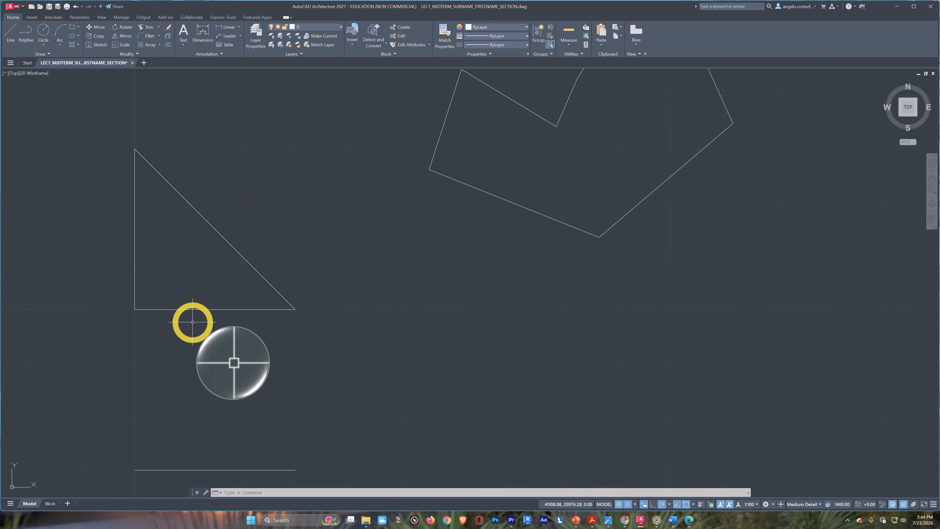
middle_drag(355, 320, 344, 274)
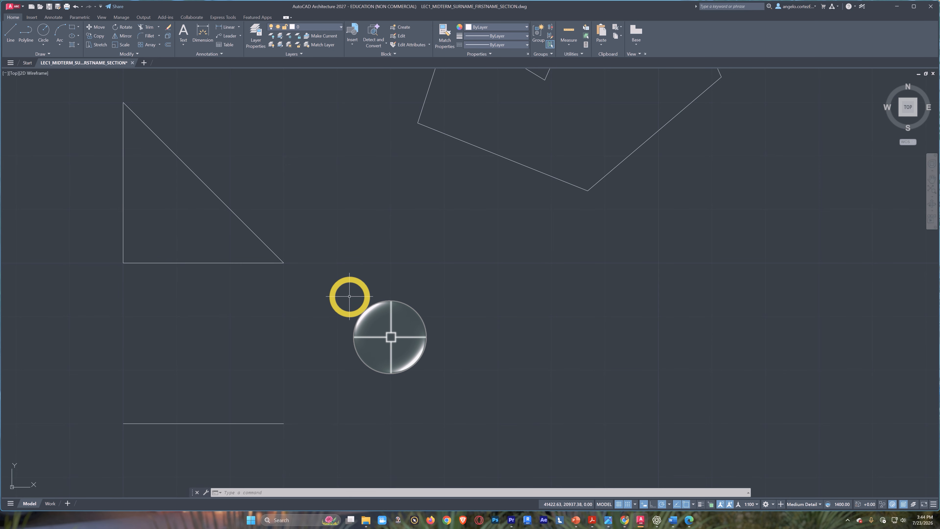
text(L)
key(Return)
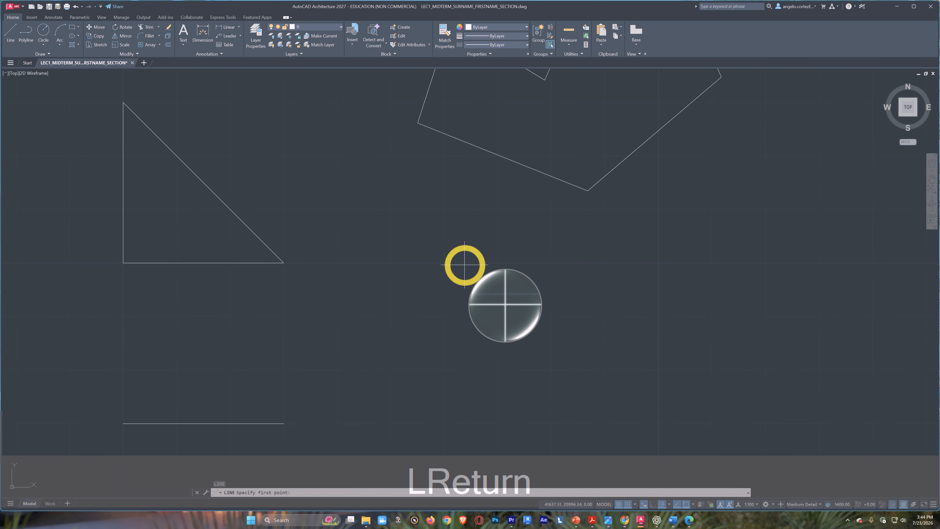
click(458, 303)
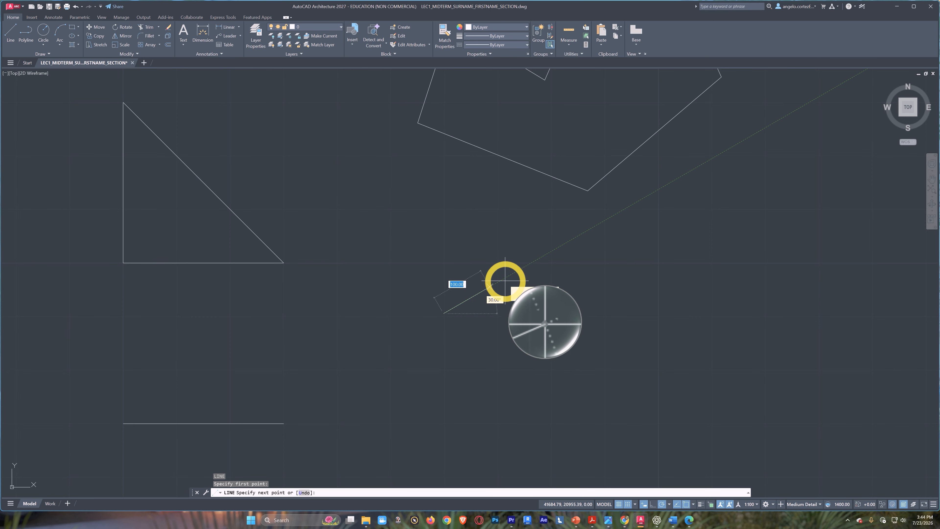
key(F12)
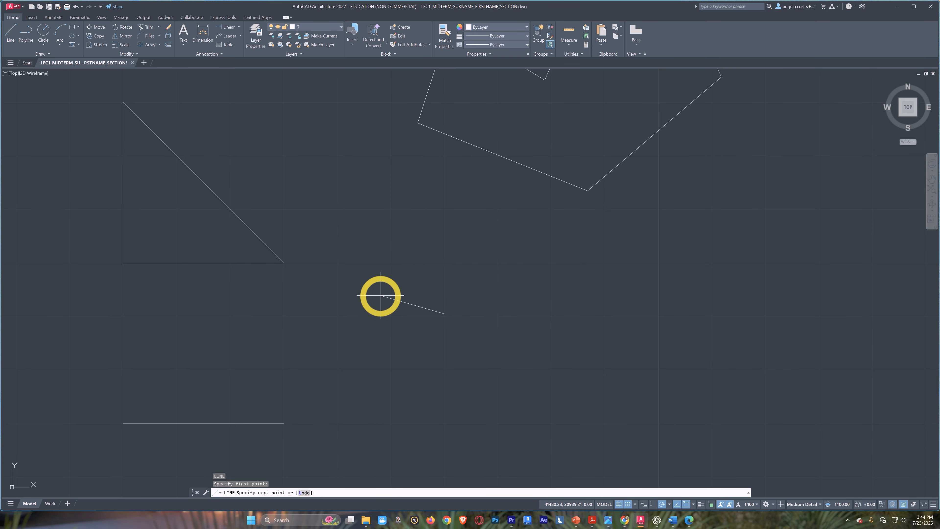
key(F12)
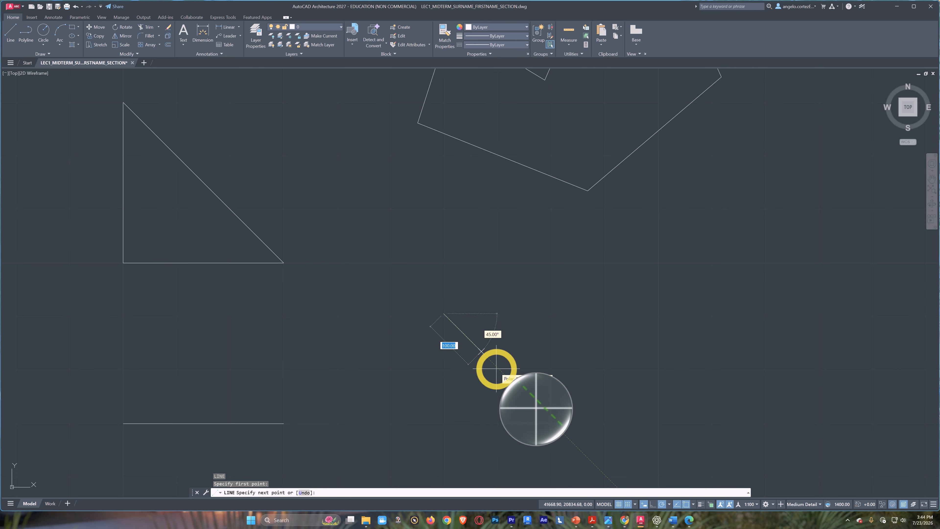
Step: Draw a closed square of about 100 units per side from the line's start point below the polygon
click(496, 313)
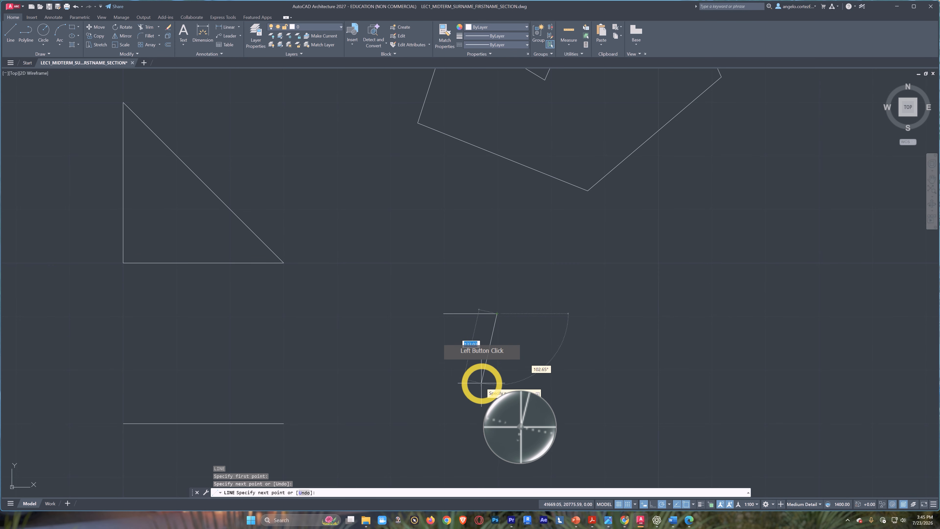
click(496, 366)
click(443, 367)
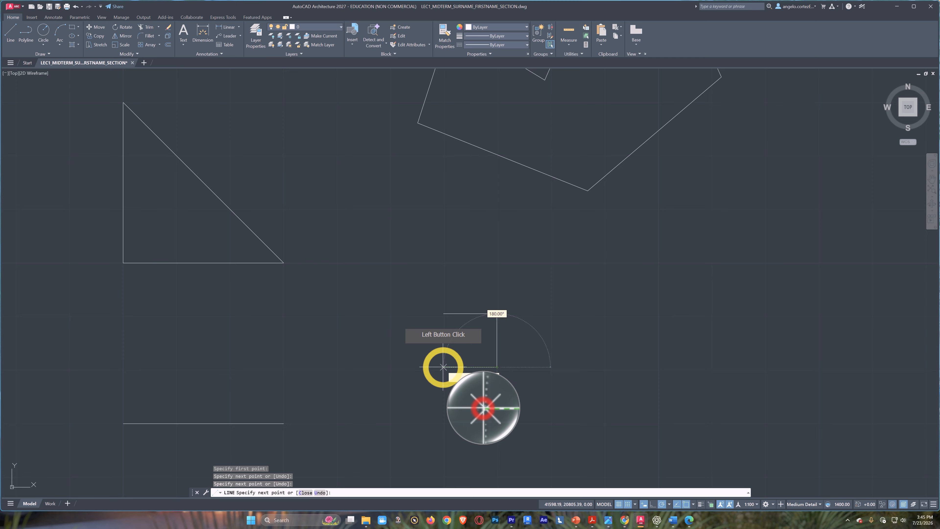
click(443, 313)
key(Return)
middle_drag(530, 350, 489, 306)
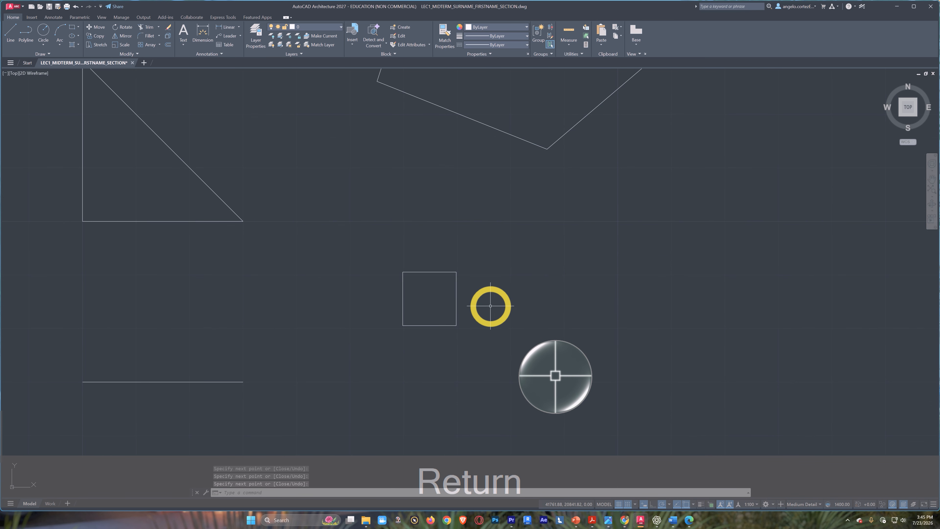
scroll(464, 286, up, 4)
scroll(413, 285, down, 3)
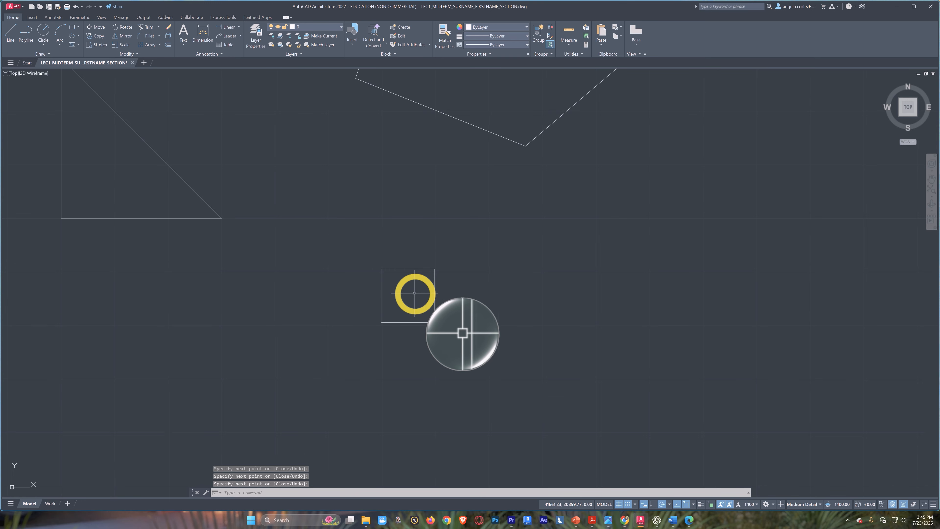
middle_drag(415, 313, 380, 300)
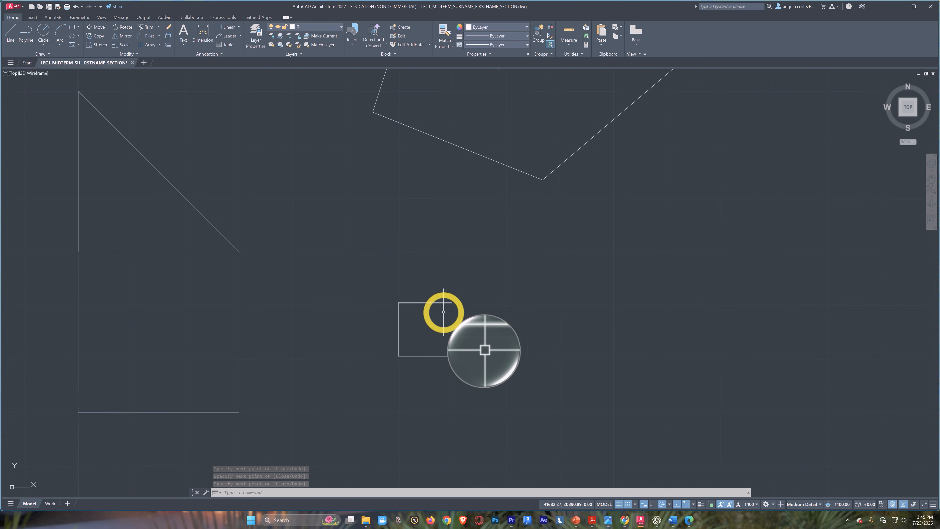
Step: Examine the practice shapes together and view the full extents of the drawing
scroll(441, 320, down, 2)
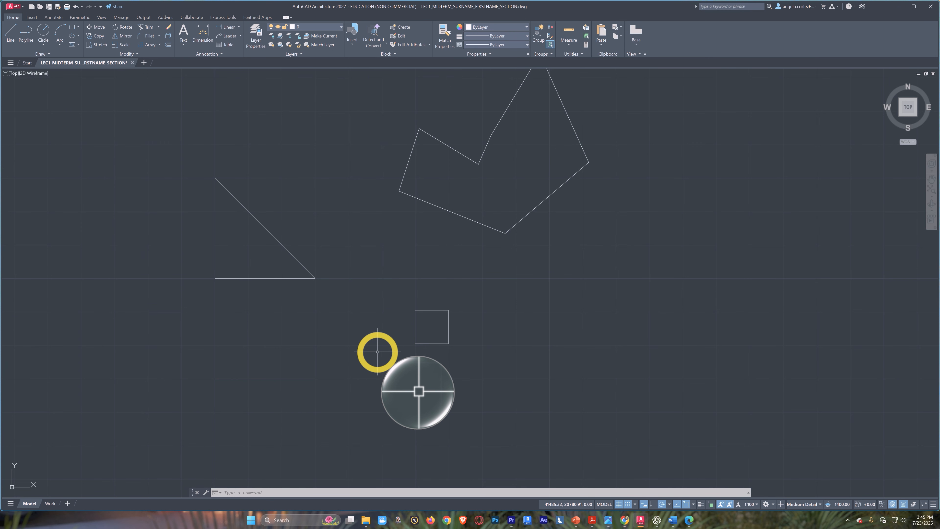
middle_drag(361, 317, 368, 362)
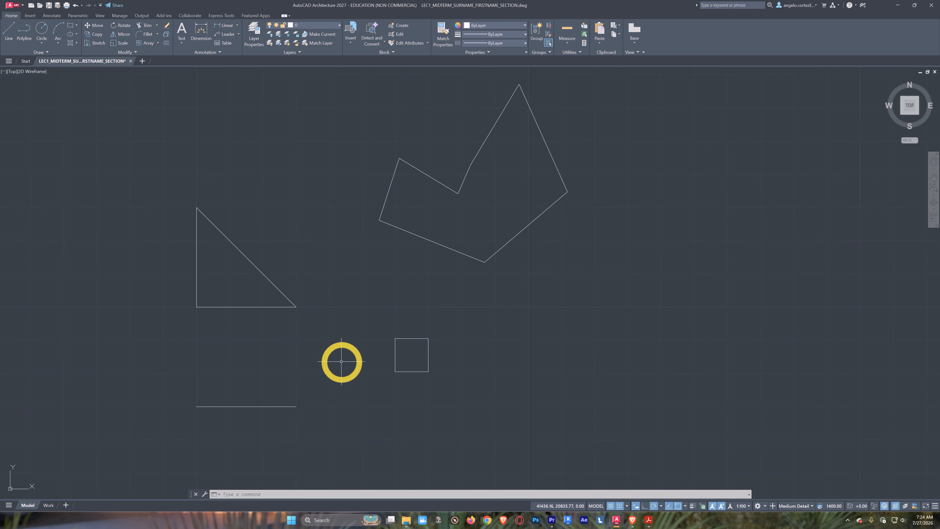
scroll(333, 361, down, 4)
mouse_move(323, 361)
middle_down()
mouse_move(457, 327)
mouse_move(355, 354)
middle_up()
scroll(392, 277, up, 2)
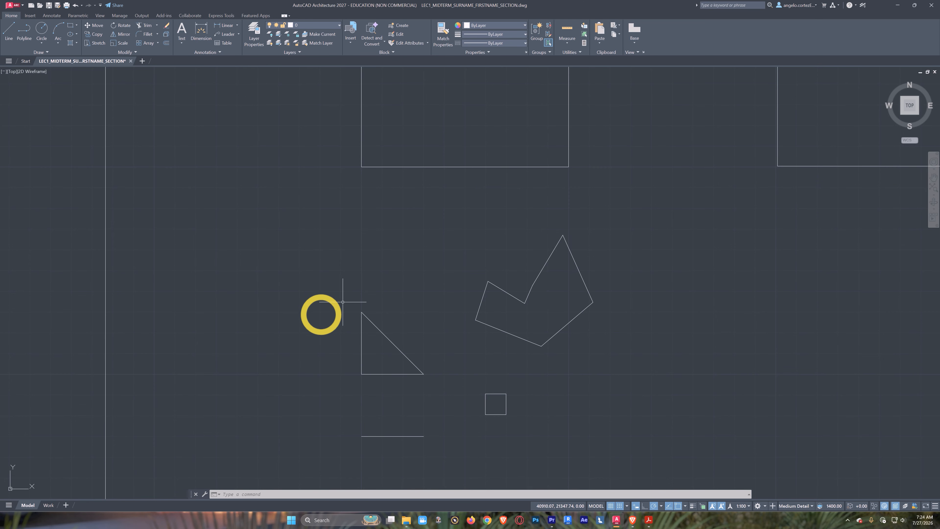
middle_drag(525, 348, 449, 342)
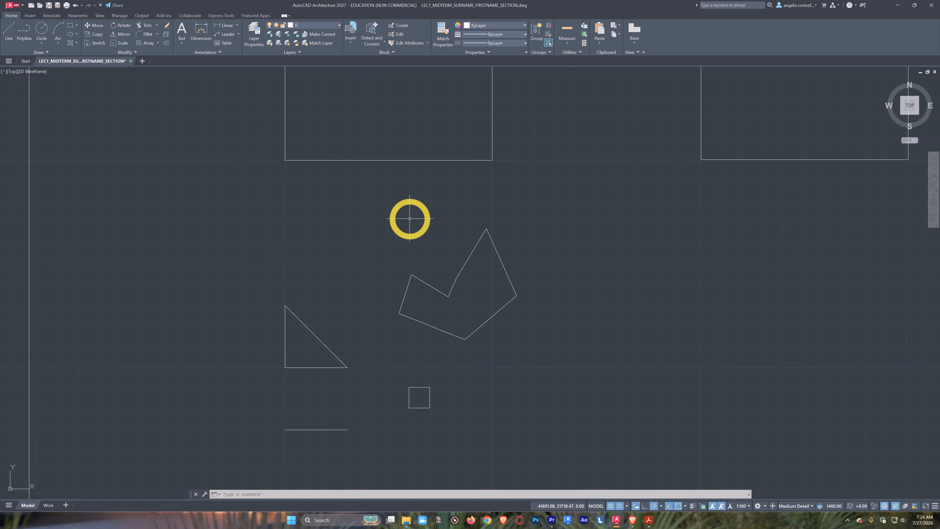
middle_click(410, 219)
middle_click(410, 219)
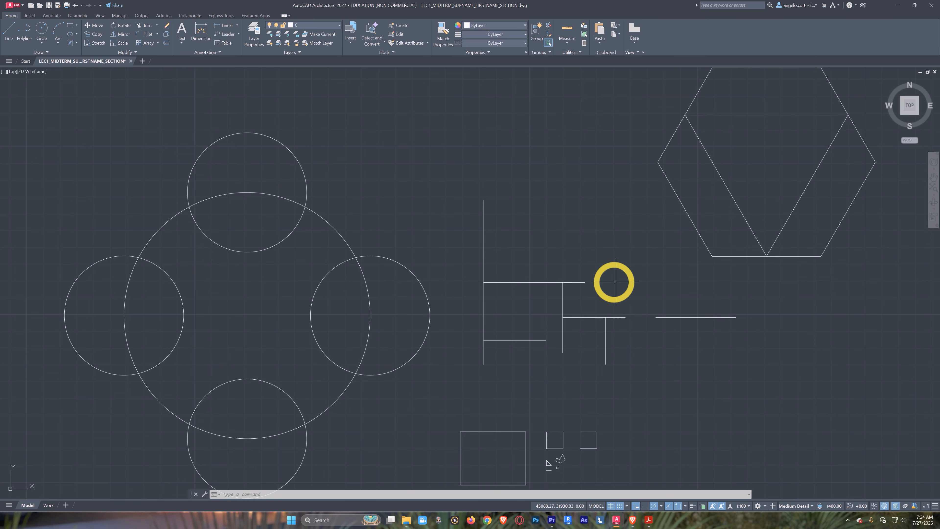
Step: Examine the practice shapes, view the full drawing extents, and locate the drawing's origin relative to the shapes
middle_drag(602, 279, 529, 289)
scroll(508, 281, down, 3)
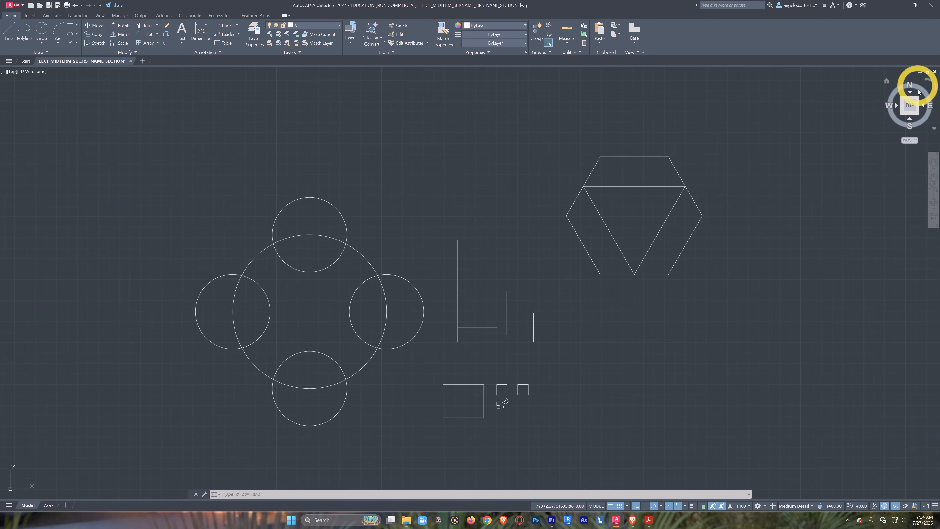
middle_click(477, 263)
middle_click(478, 263)
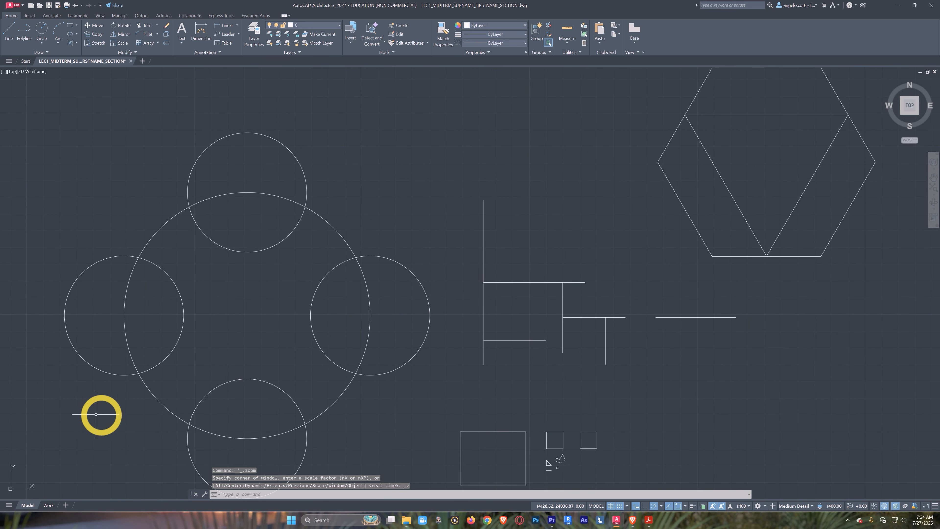
mouse_move(241, 363)
middle_down()
mouse_move(354, 287)
mouse_move(478, 241)
mouse_move(508, 210)
middle_up()
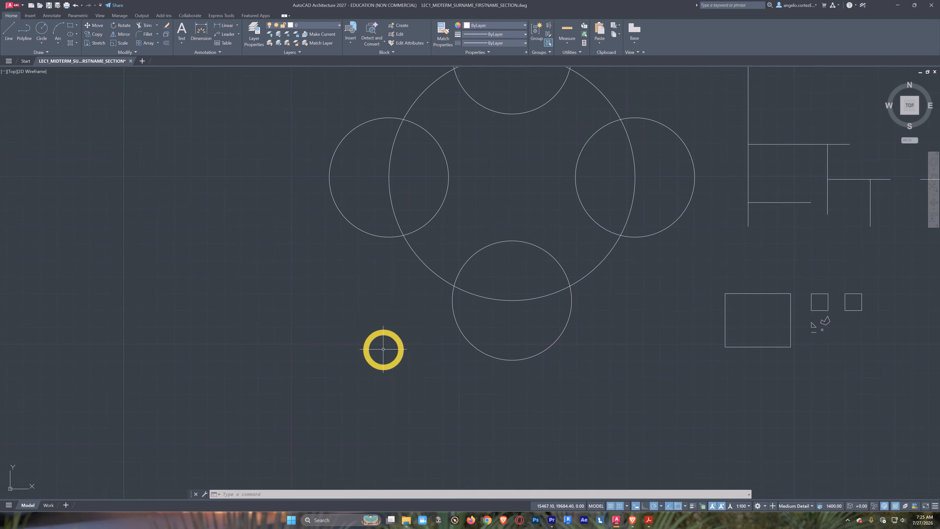
scroll(377, 364, down, 6)
middle_drag(377, 364, 348, 346)
scroll(349, 346, up, 2)
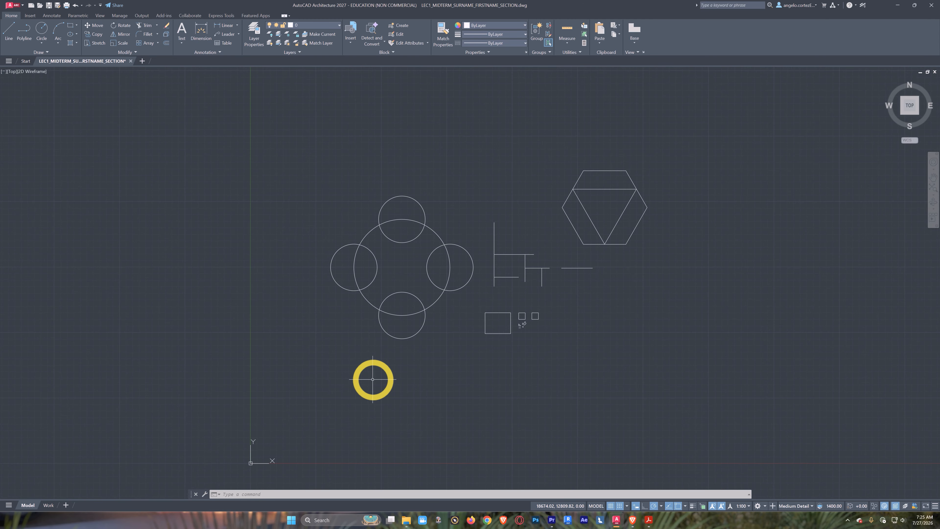
scroll(373, 380, down, 2)
middle_drag(373, 379, 314, 356)
scroll(314, 357, up, 2)
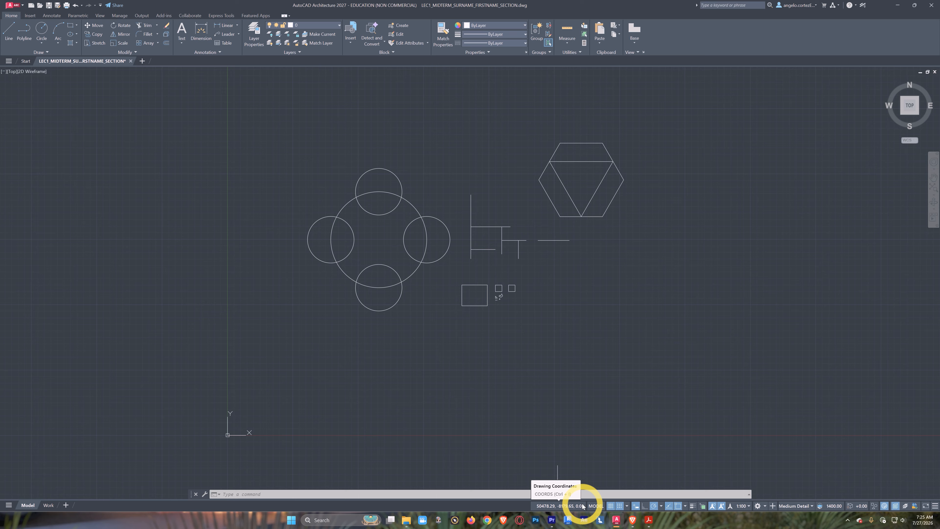
middle_drag(251, 422, 378, 407)
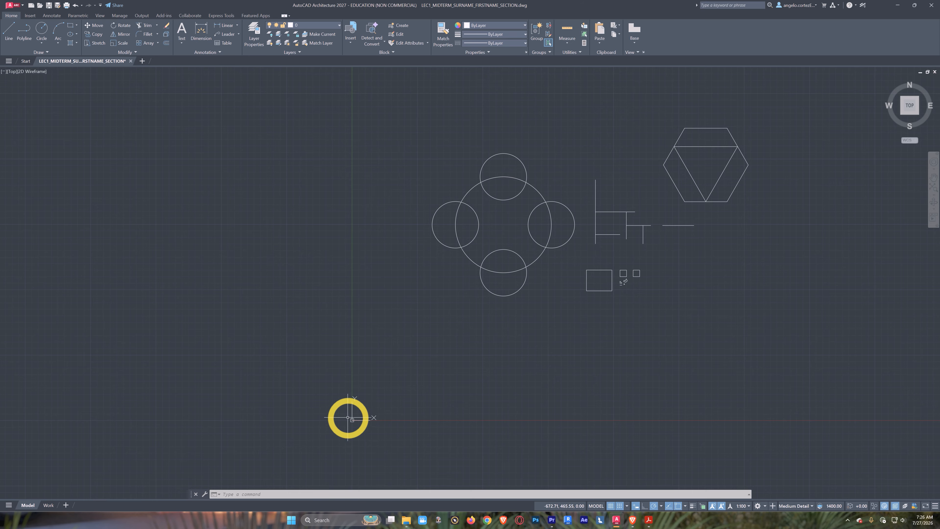
Step: Start a line at the origin by entering the absolute coordinates 0,0
scroll(331, 410, up, 2)
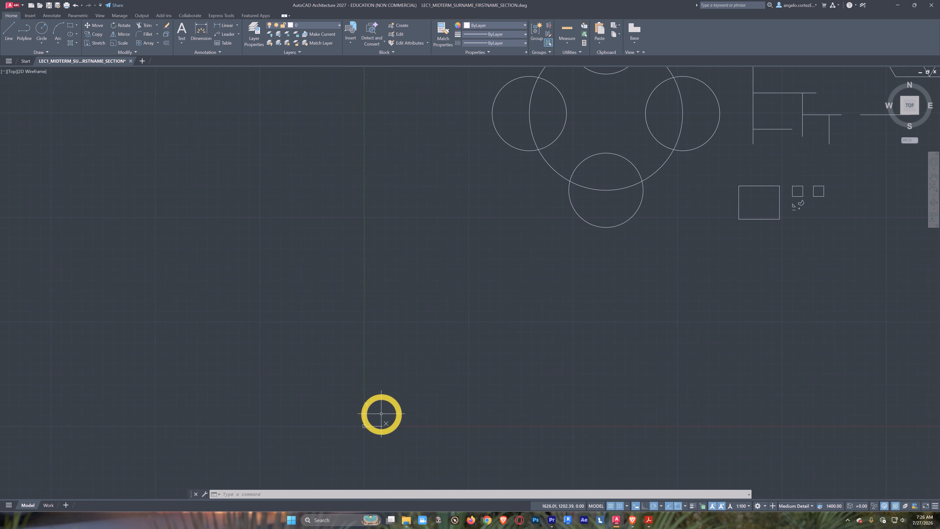
text(l)
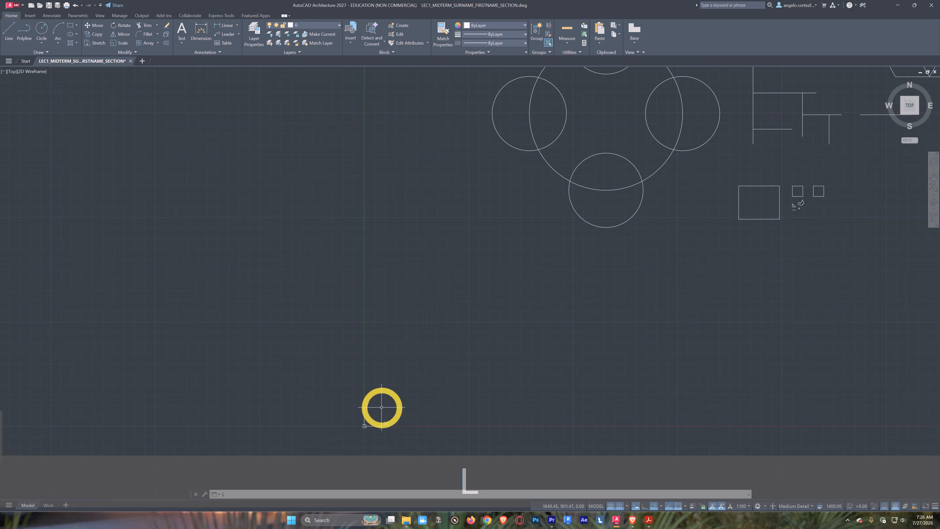
key(Return)
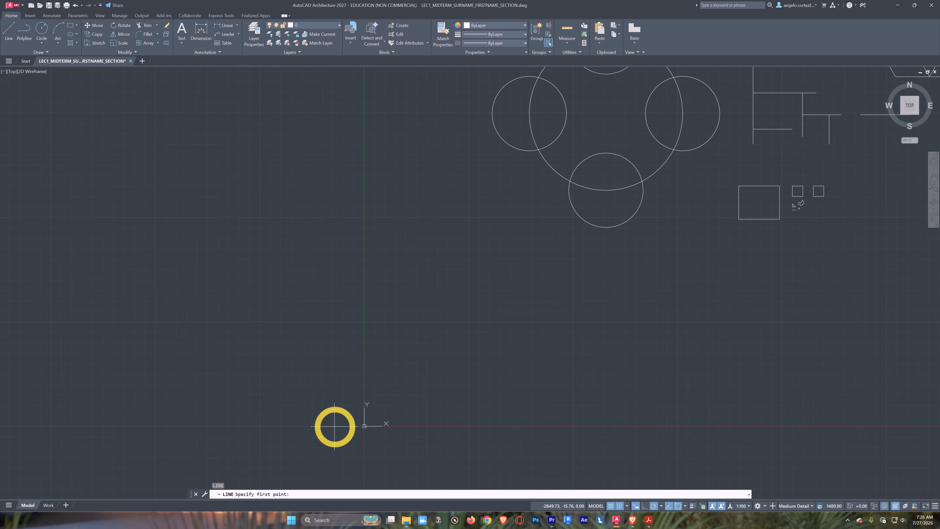
text(0)
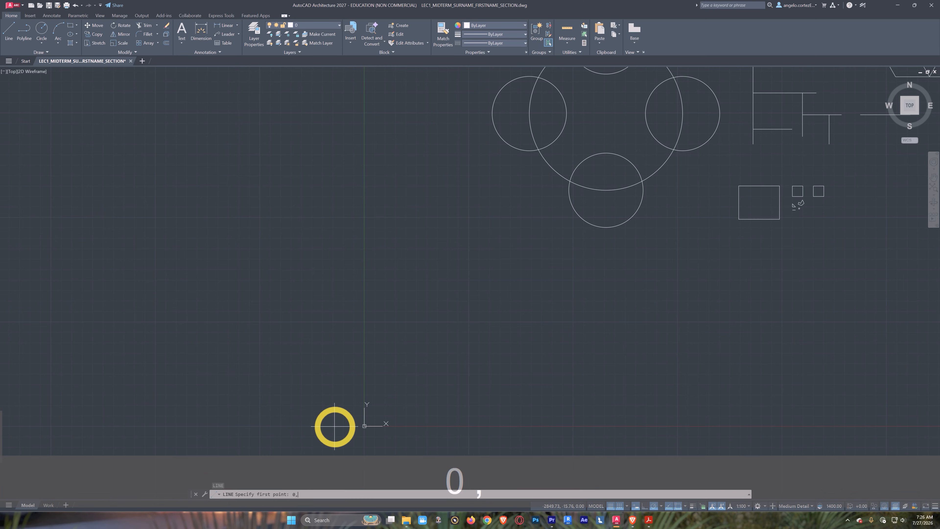
text(,0)
key(Return)
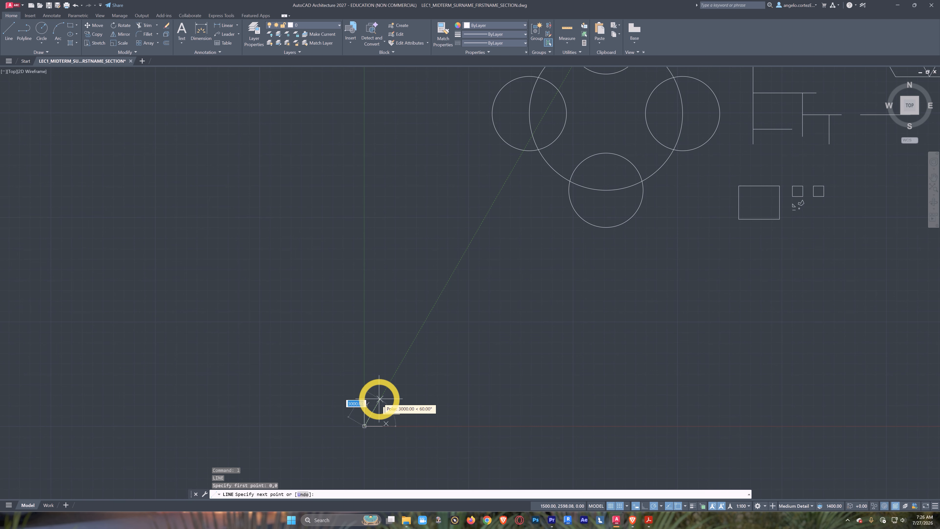
Step: Draw the first segment 500 units horizontally from the origin in the positive X direction
scroll(380, 398, up, 2)
scroll(380, 397, up, 5)
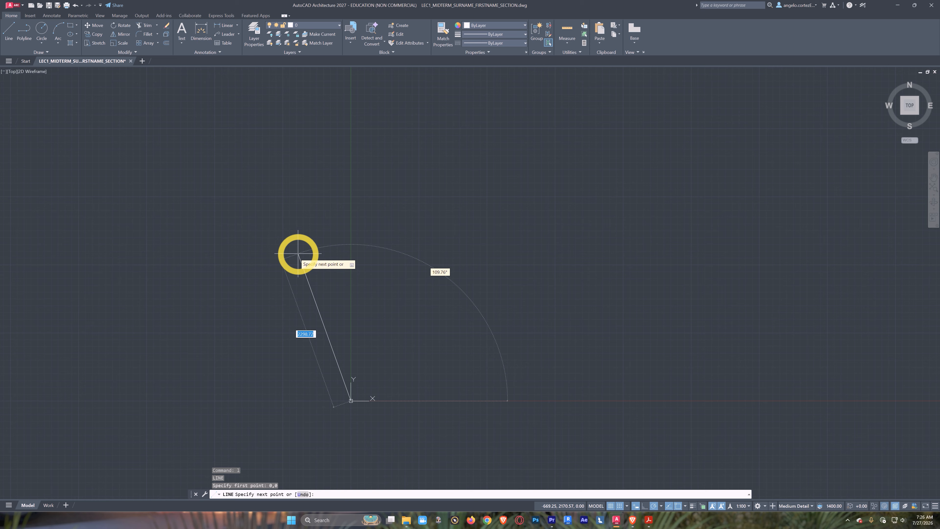
scroll(255, 287, up, 2)
middle_drag(311, 357, 314, 291)
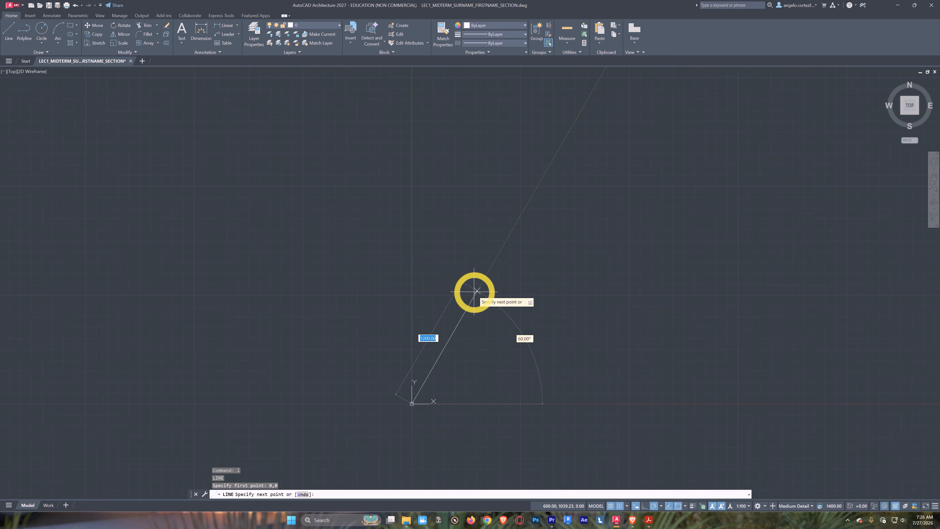
scroll(473, 291, down, 3)
scroll(511, 321, up, 3)
scroll(412, 376, up, 3)
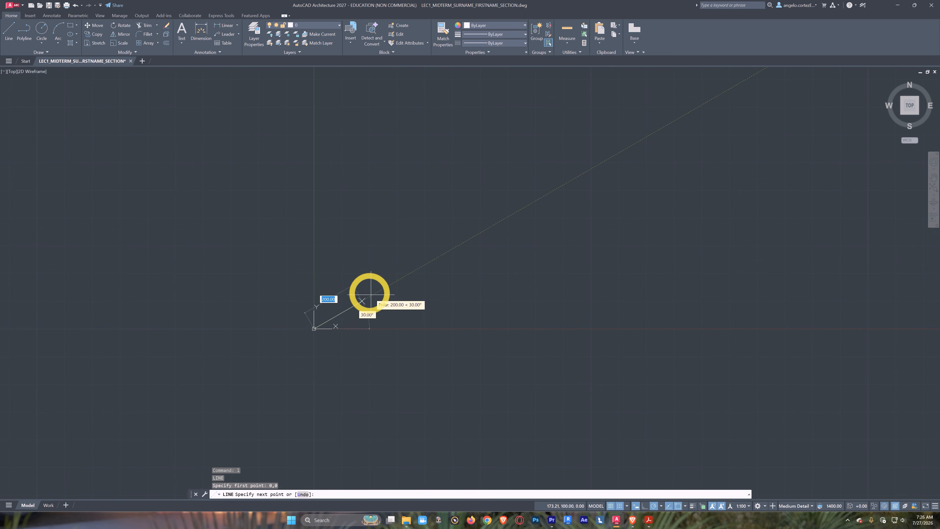
scroll(367, 293, up, 2)
scroll(458, 377, down, 2)
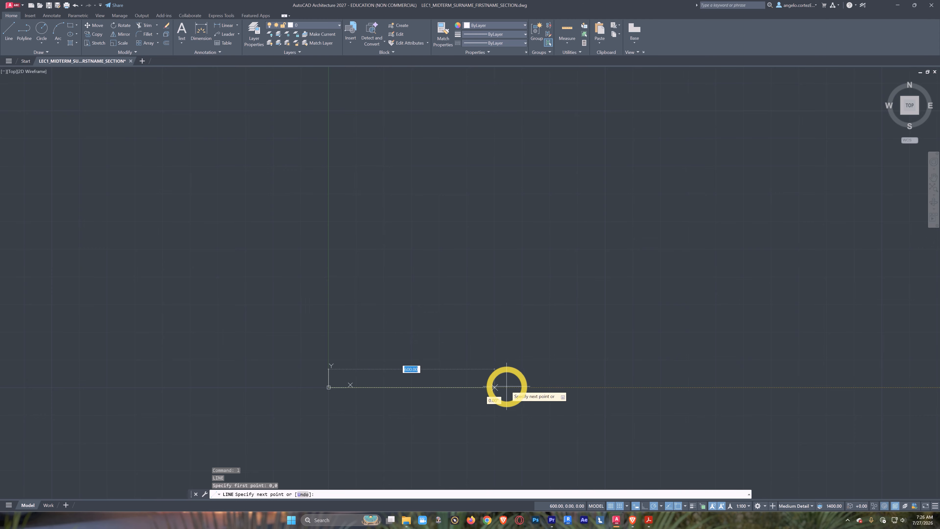
text(500)
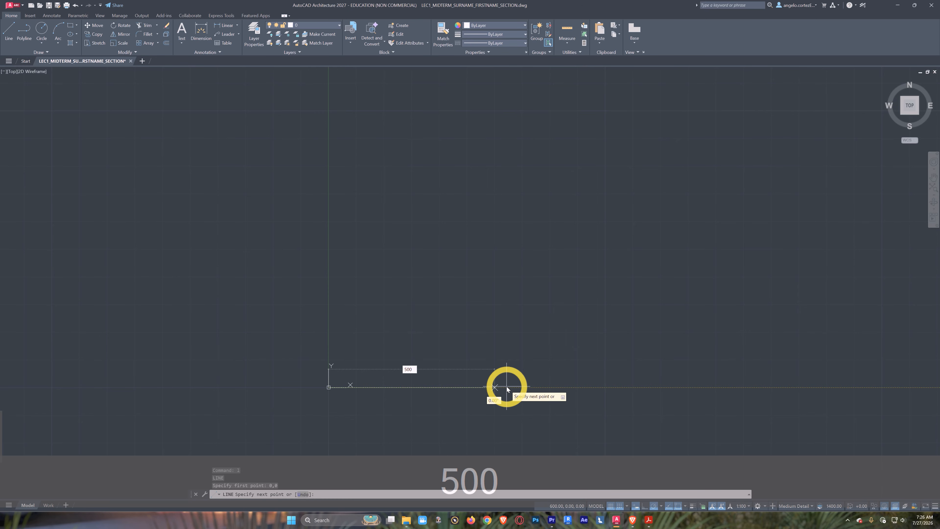
key(Return)
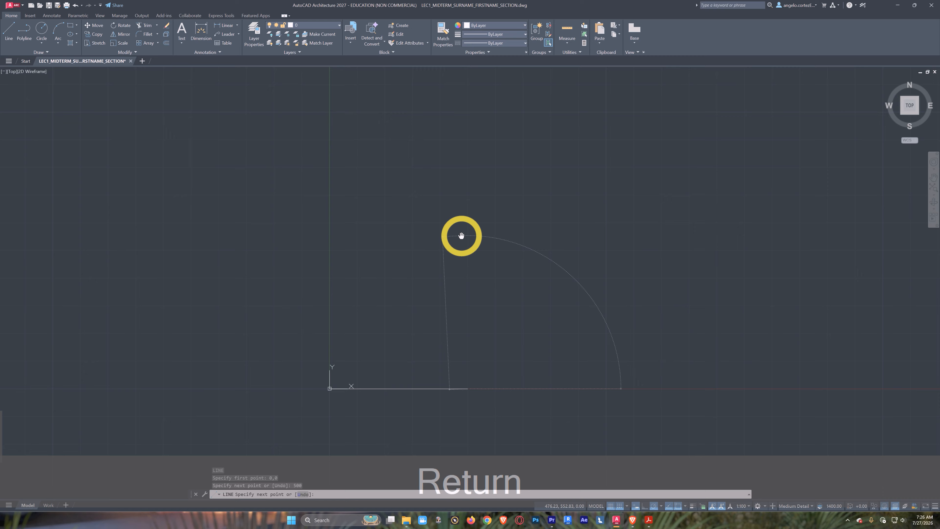
Step: Continue the line 500 units straight up and 700 units horizontally in the negative X direction
middle_drag(461, 236, 480, 268)
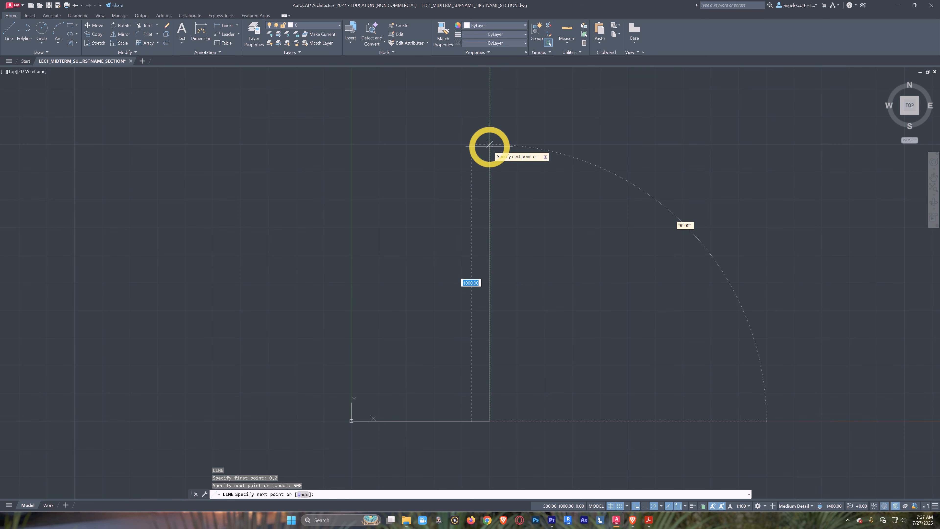
text(500)
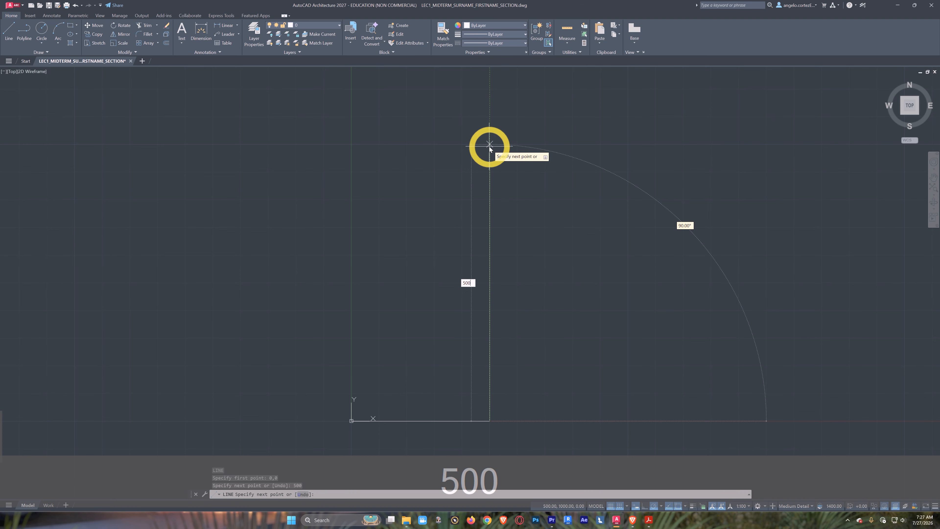
key(Return)
middle_drag(384, 313, 447, 300)
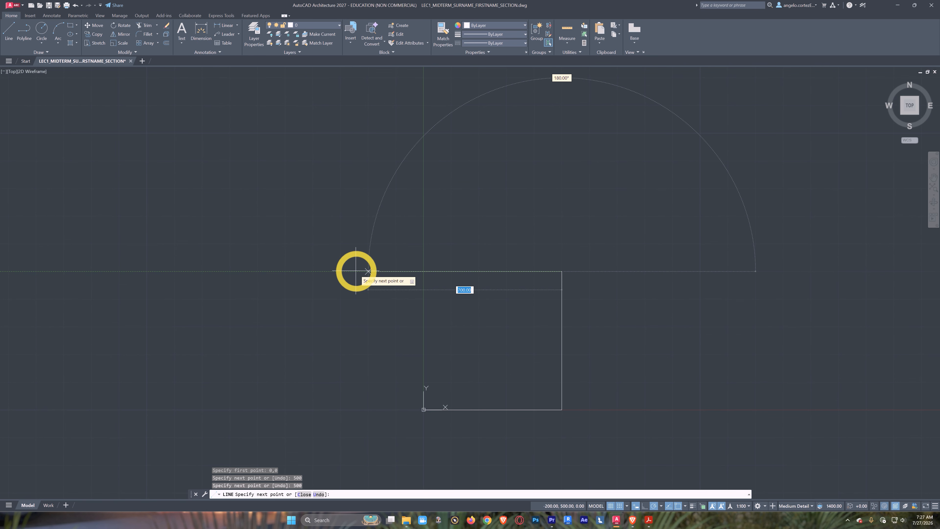
text(700)
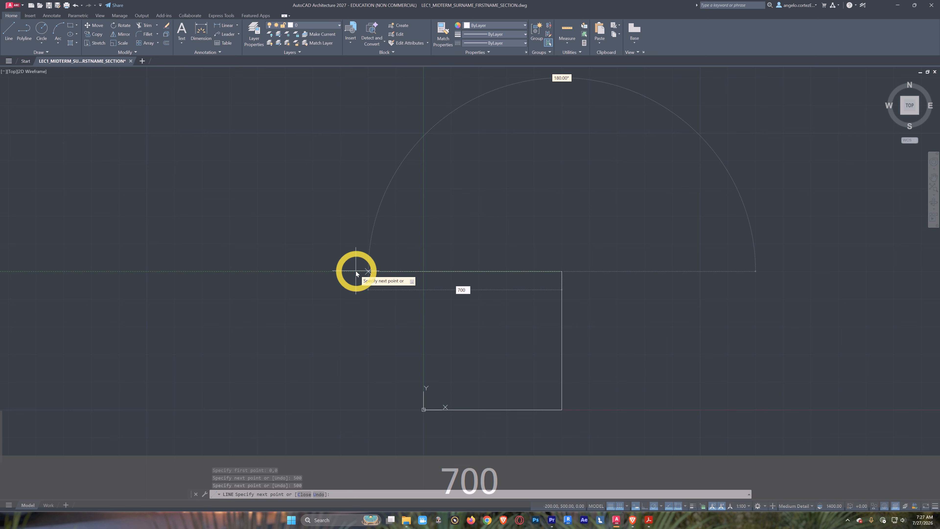
key(Return)
Step: Close the four-sided outline back to its starting point at the origin with the Close option
middle_drag(351, 273, 337, 314)
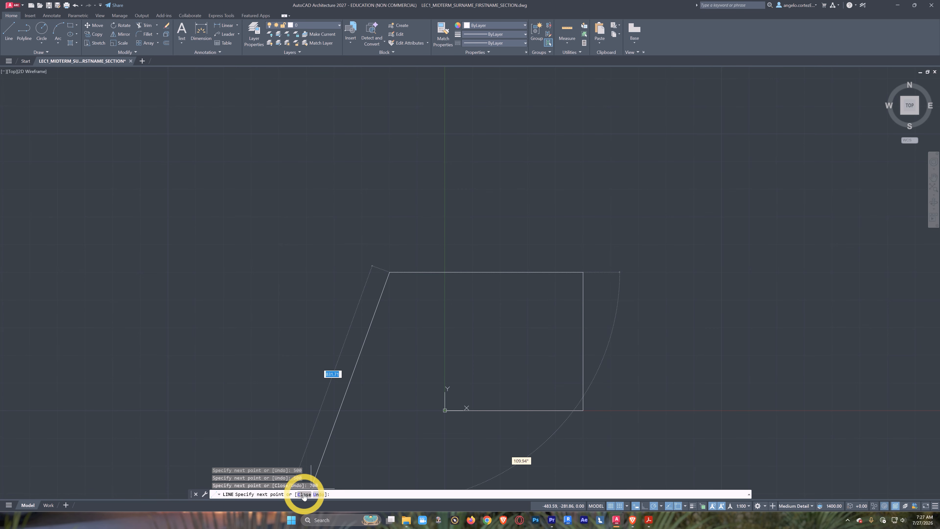
text(c)
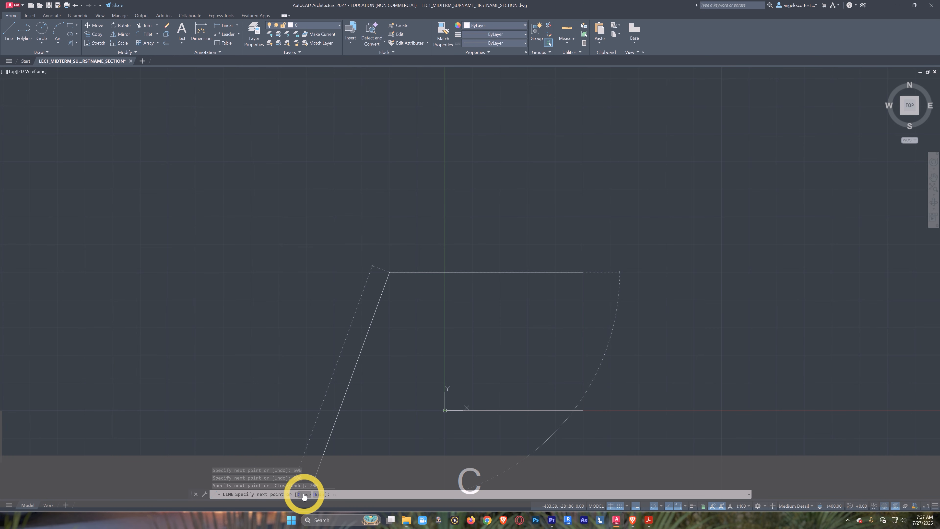
key(Return)
middle_drag(524, 367, 471, 307)
scroll(396, 300, up, 2)
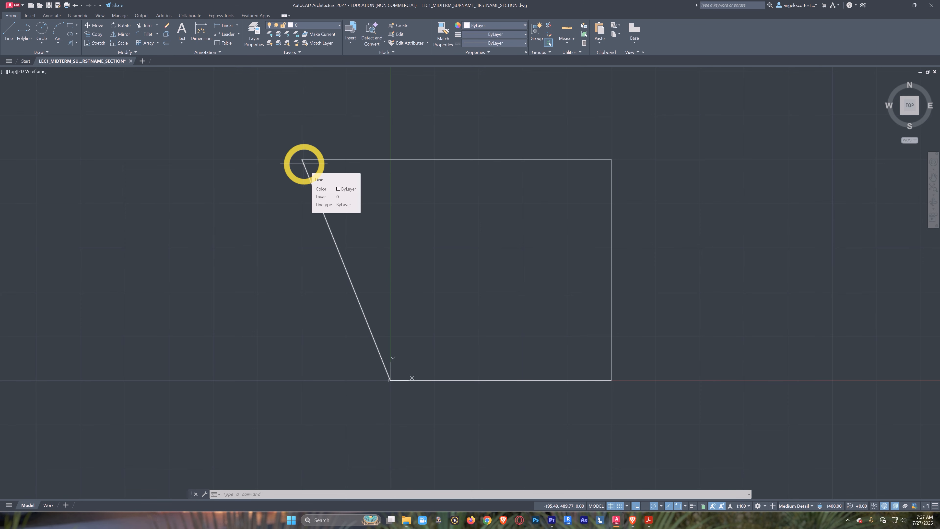
Step: Examine the sides and corners of the closed four-sided outline at the origin
middle_drag(351, 214, 314, 252)
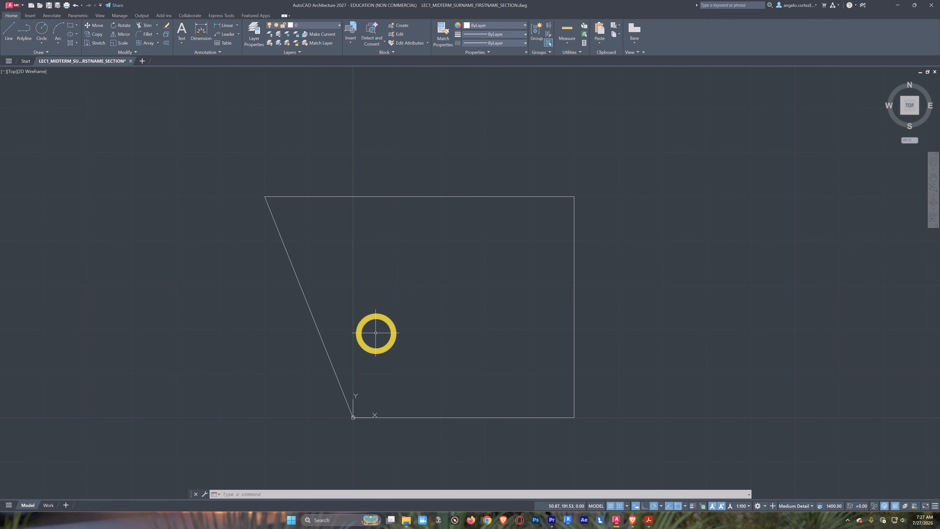
scroll(388, 360, up, 2)
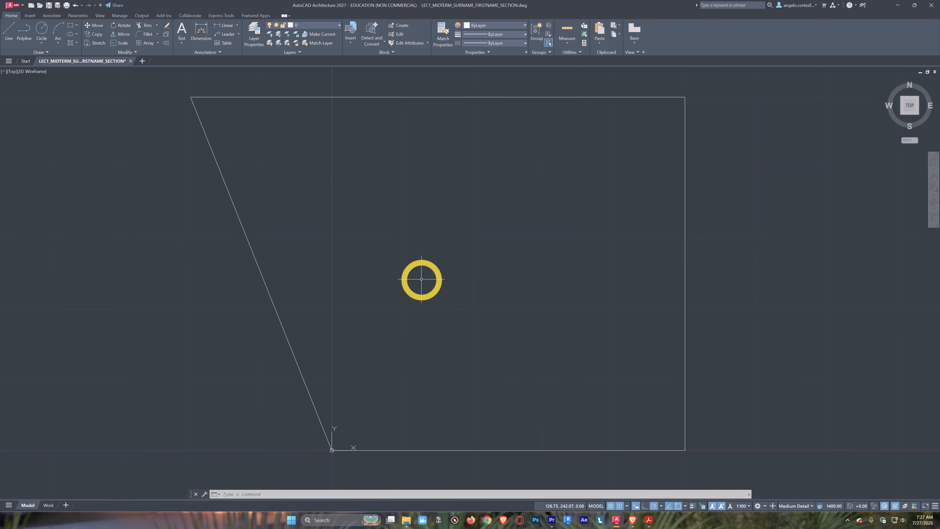
scroll(421, 279, down, 2)
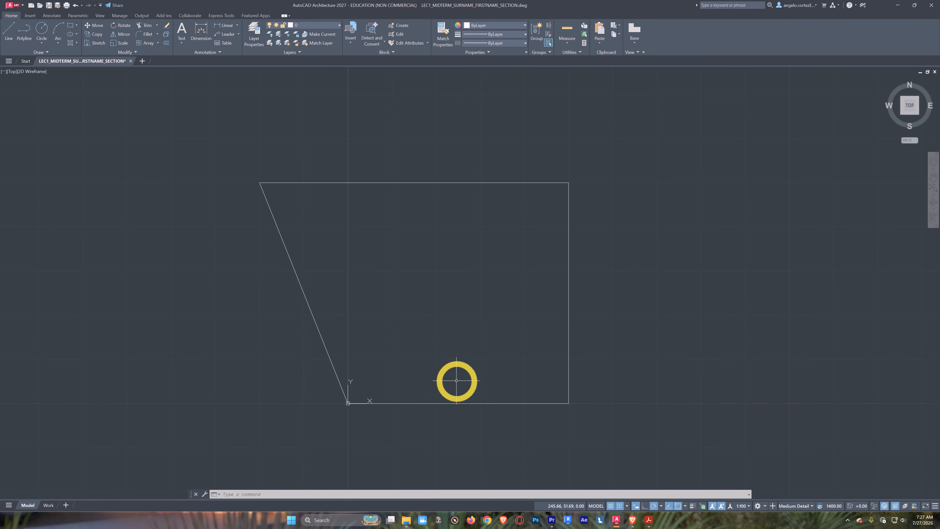
middle_drag(445, 335, 456, 338)
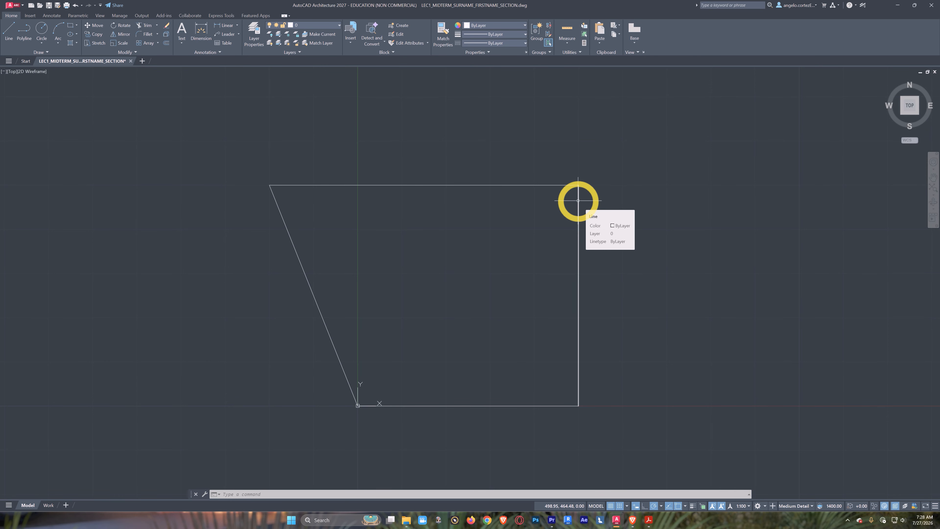
click(577, 200)
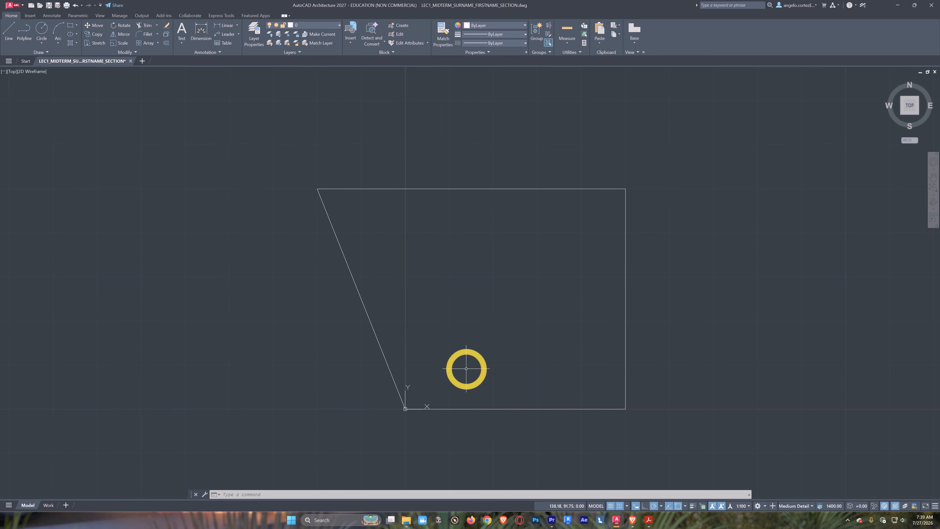
Step: Start a new line inside the existing outline at absolute coordinates 100,100
text(1)
key(BackSpace)
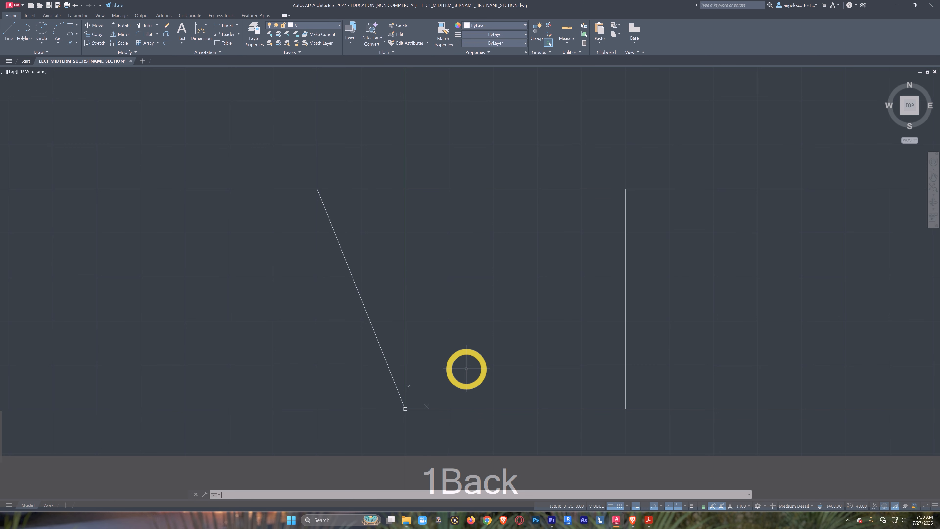
text(l)
key(Return)
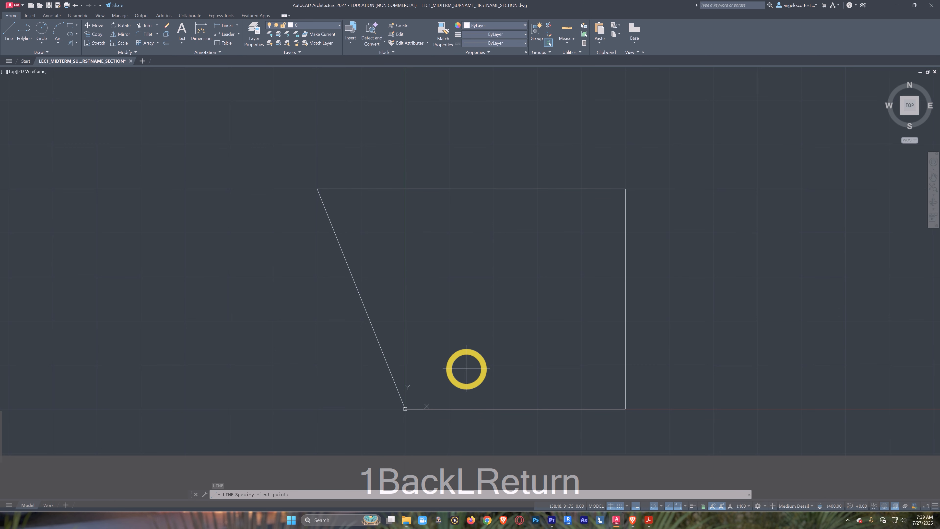
text(100,100)
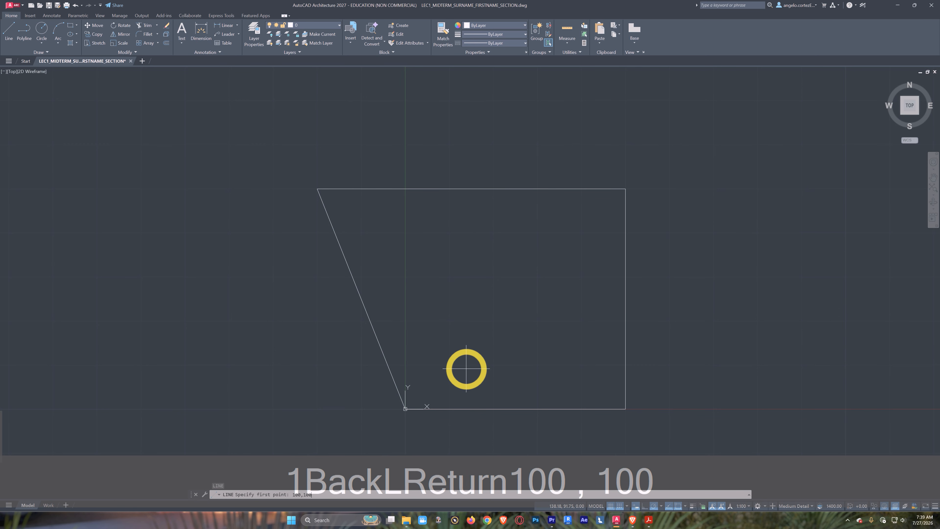
key(Return)
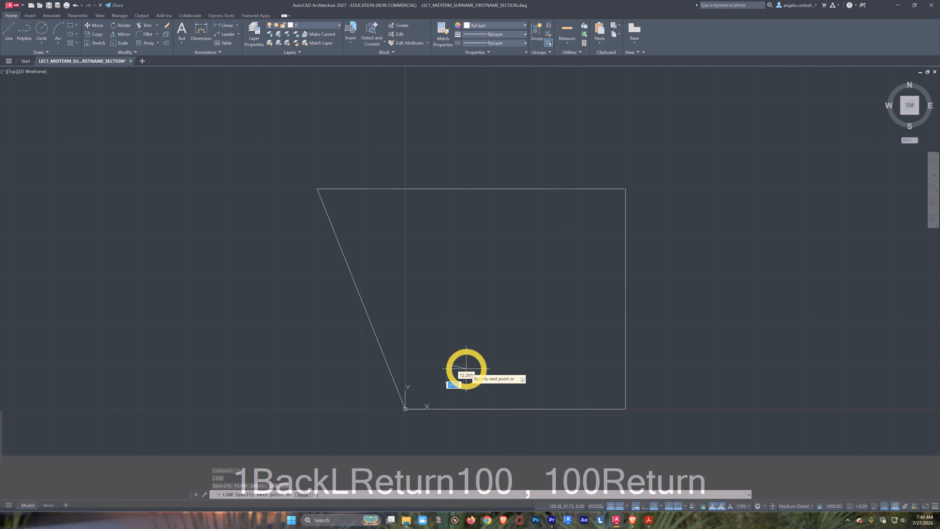
Step: Draw three inner sides: horizontally to 400,100, straight up to 400,400, and horizontally in the negative X direction to 0,400
scroll(464, 371, up, 2)
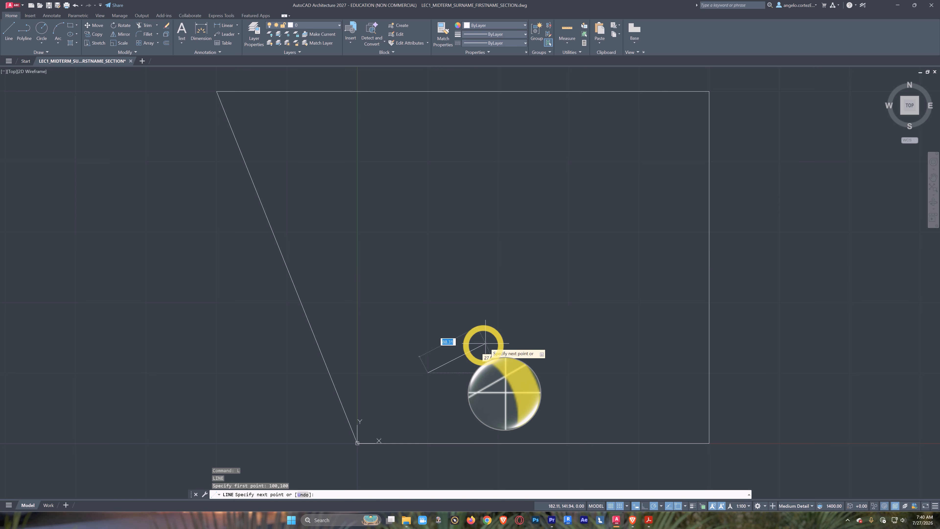
scroll(522, 354, down, 4)
scroll(555, 370, up, 4)
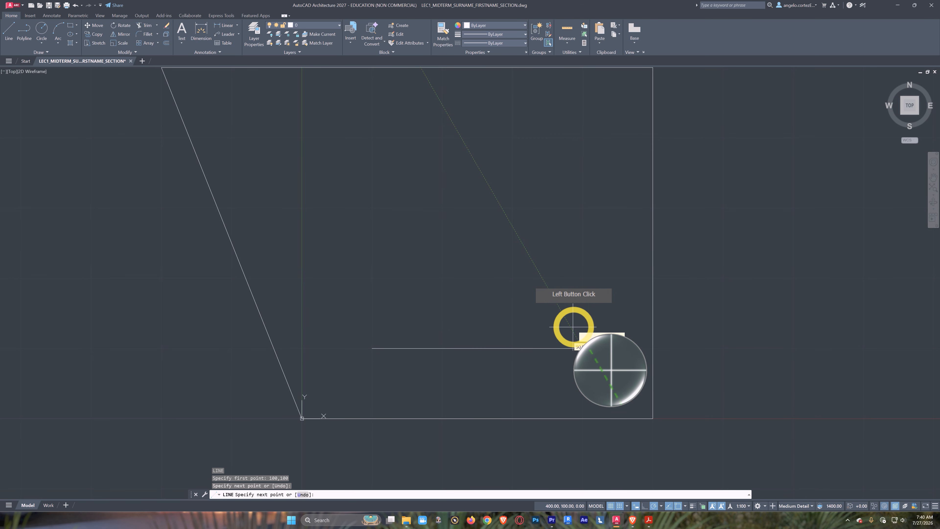
middle_drag(581, 296, 581, 331)
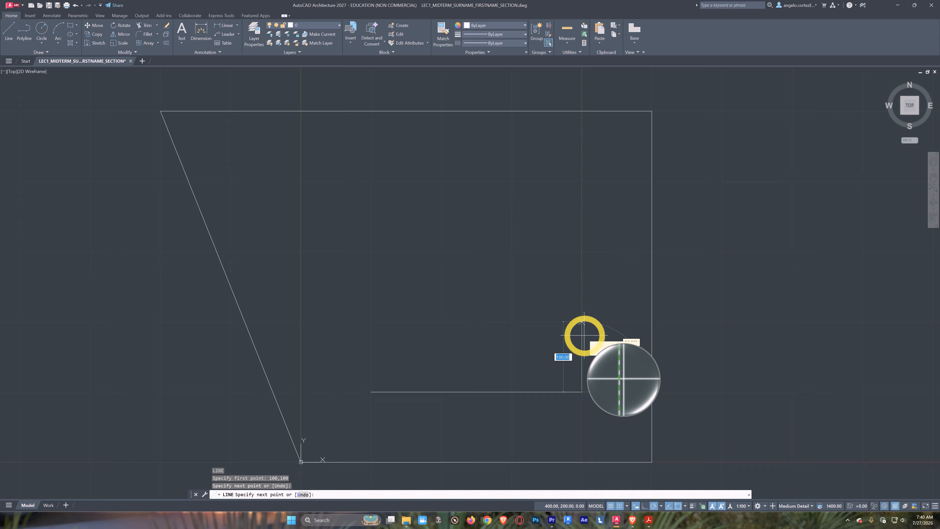
click(581, 180)
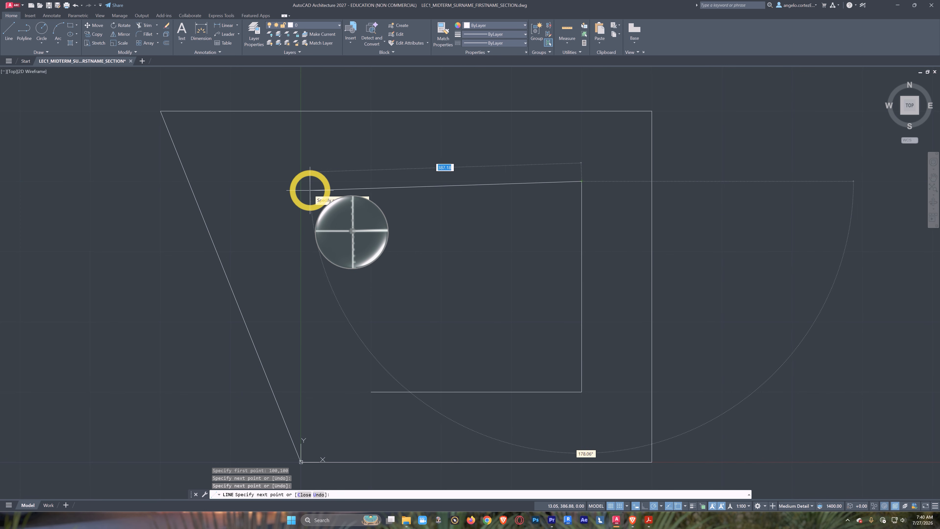
click(301, 181)
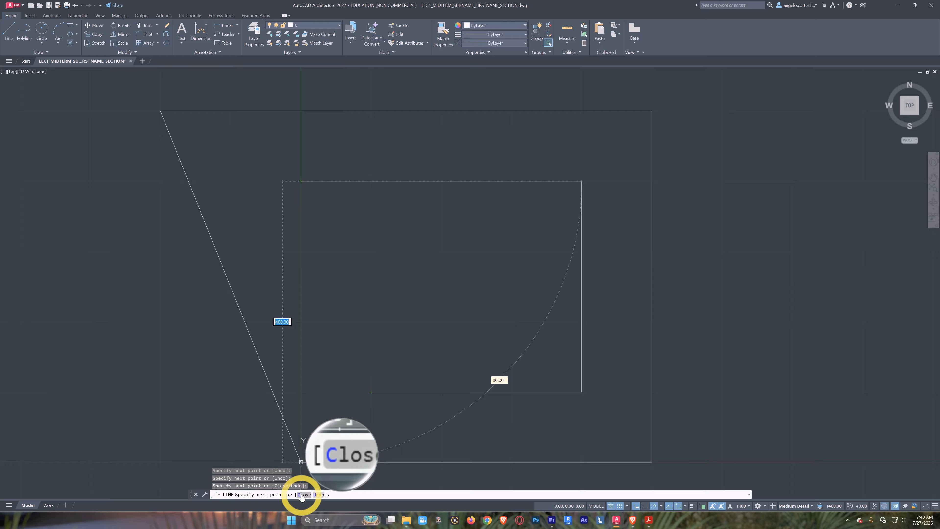
Step: Close the inner four-sided outline back to its starting point with the Close option
text(c)
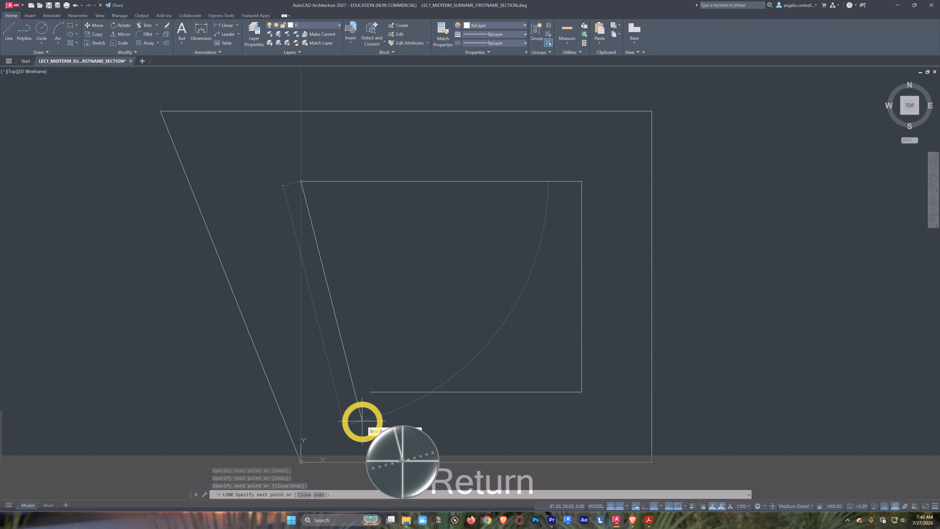
key(Return)
scroll(407, 269, down, 5)
scroll(456, 261, up, 5)
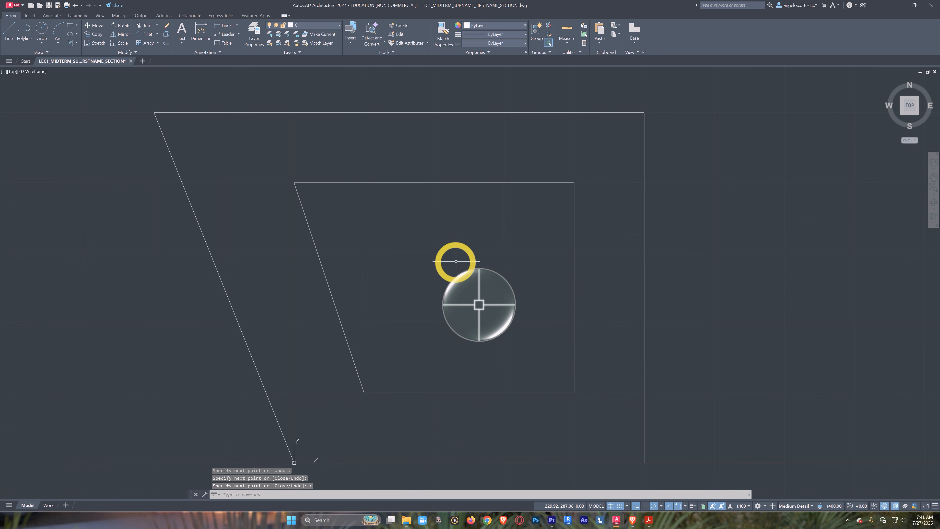
scroll(386, 329, down, 2)
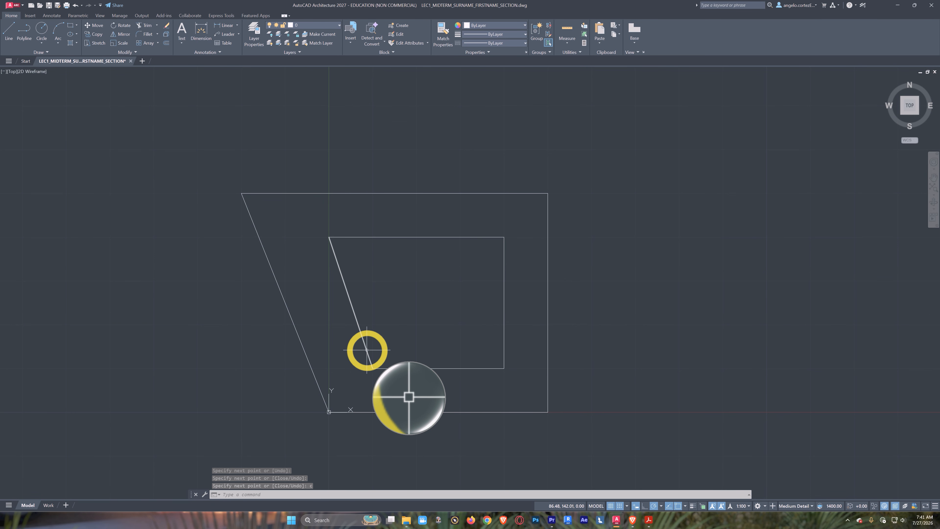
scroll(352, 369, up, 2)
scroll(381, 301, down, 2)
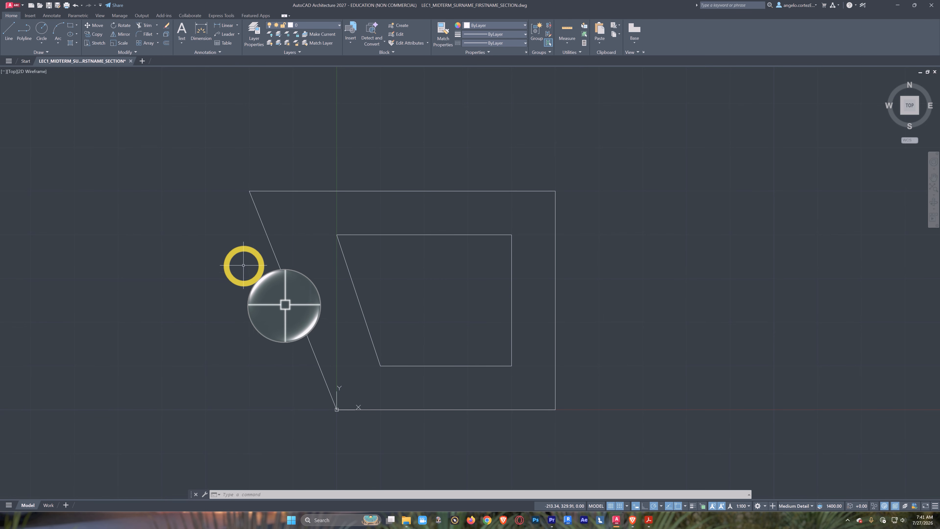
Step: Demonstrate a window selection that fully encloses both outlines, clearing the selection after each try
click(555, 212)
key(Escape)
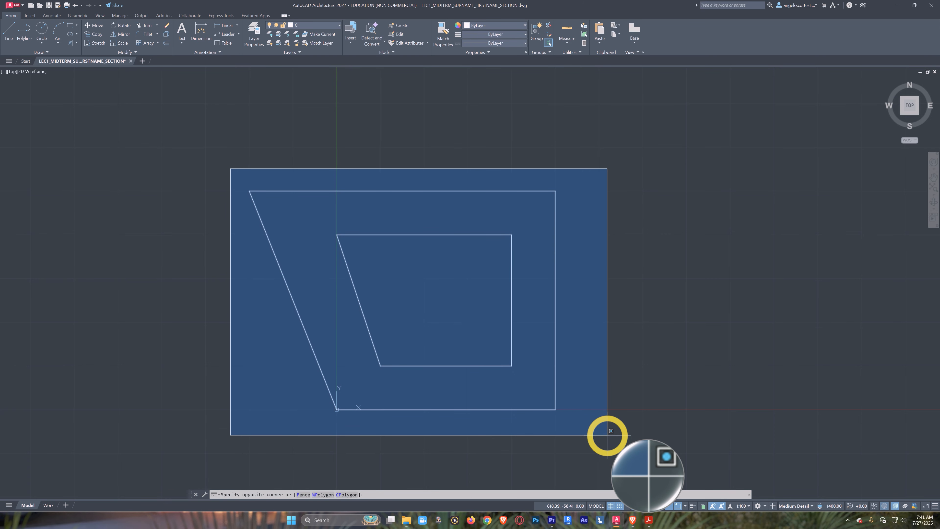
click(607, 434)
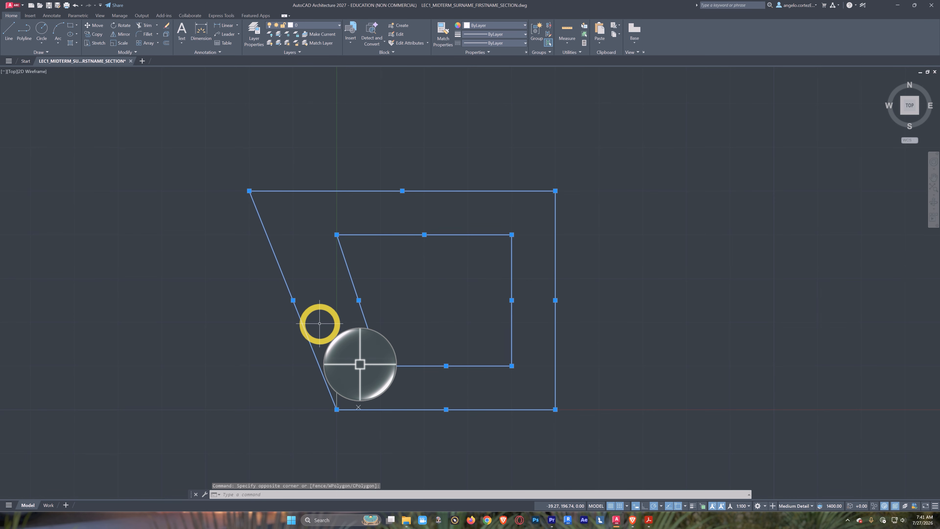
key(Escape)
click(230, 176)
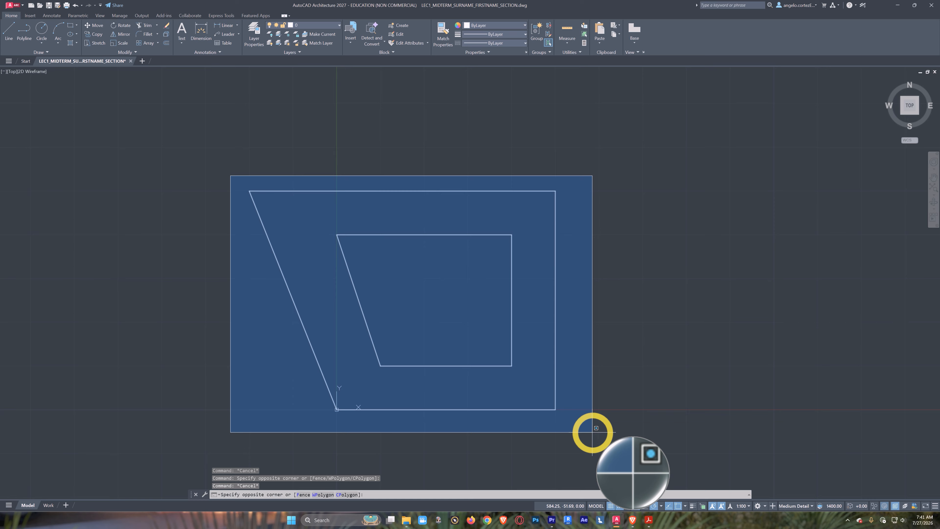
key(Escape)
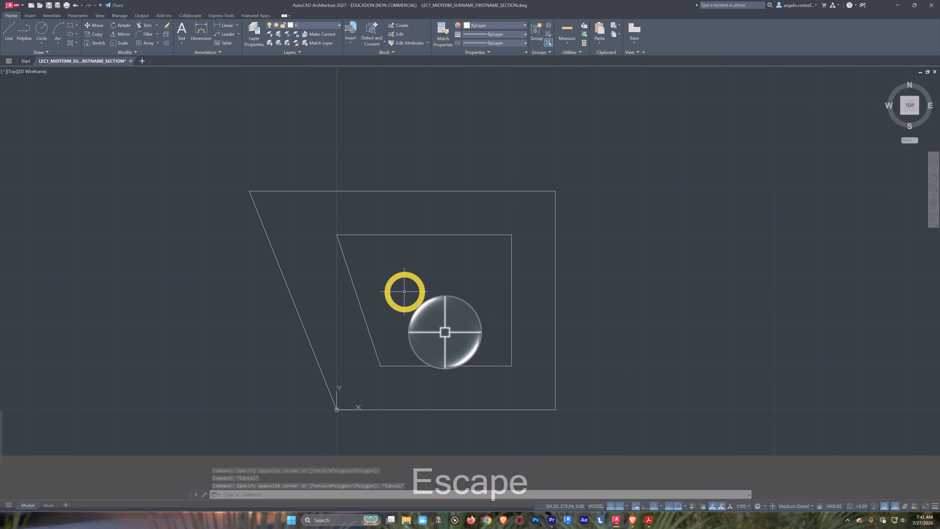
Step: Use a window selection that only partly encloses the outer outline to select just the inner one, and clear the selection
scroll(404, 291, up, 3)
scroll(292, 264, down, 3)
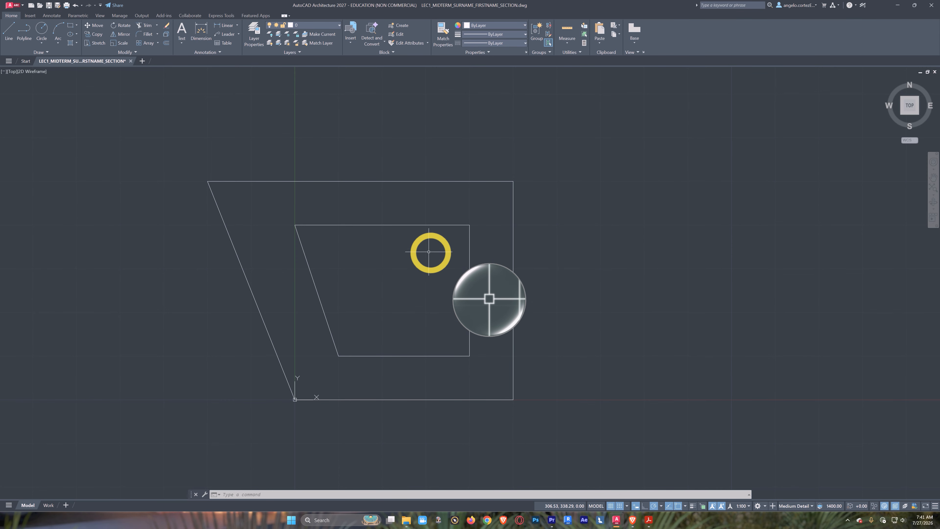
middle_drag(340, 263, 368, 269)
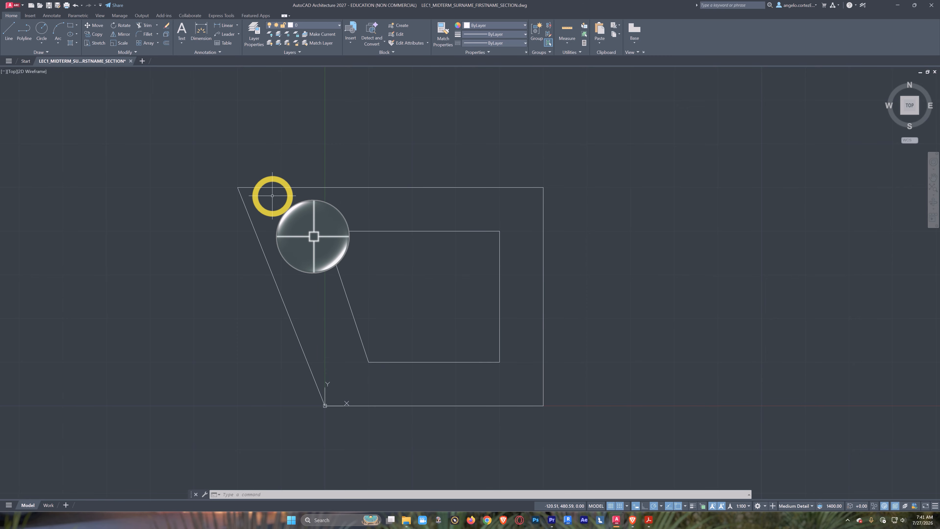
click(261, 182)
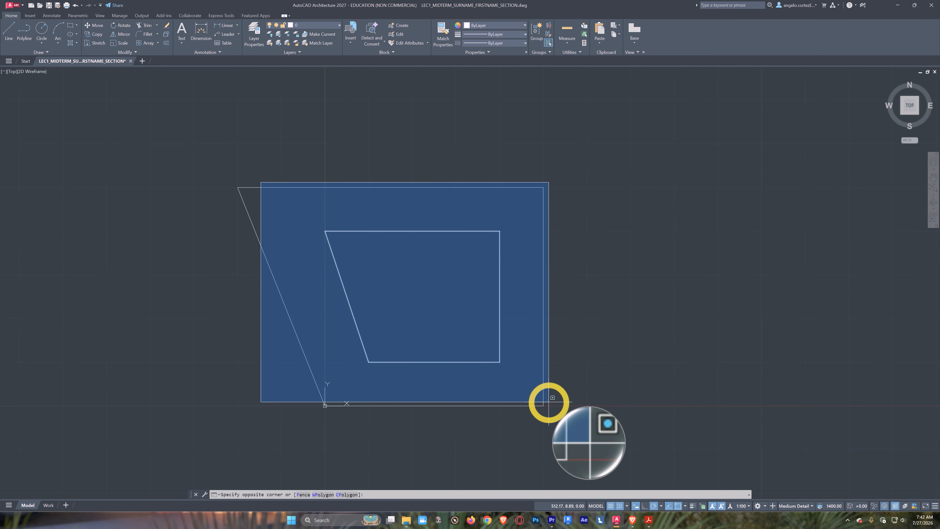
click(549, 402)
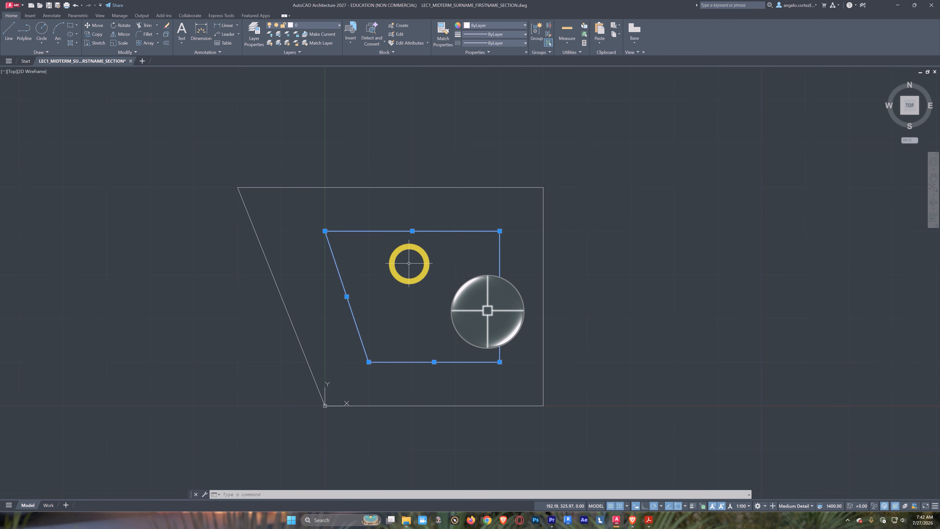
click(262, 180)
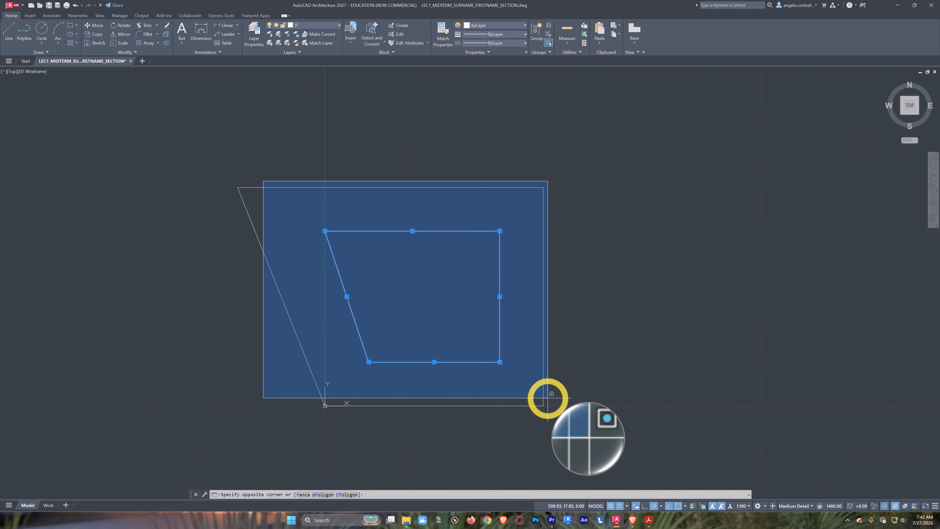
click(547, 398)
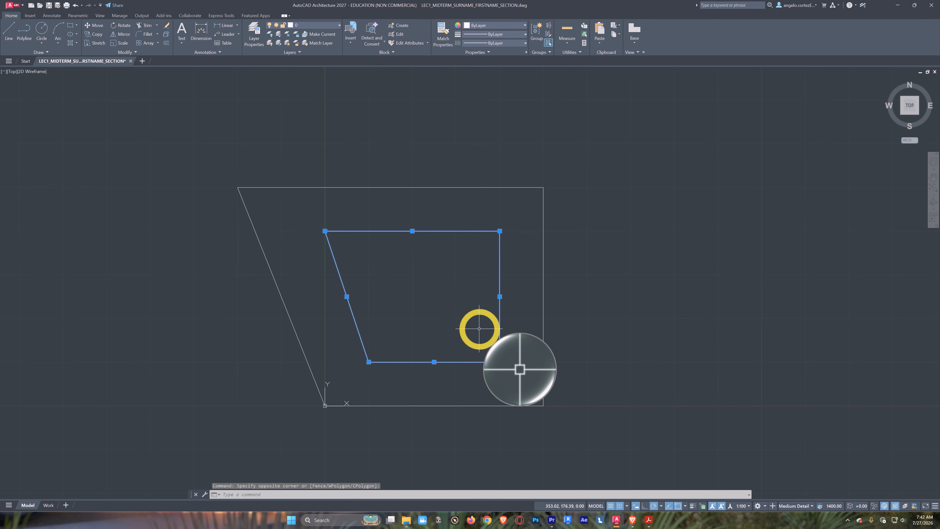
middle_drag(446, 325, 474, 332)
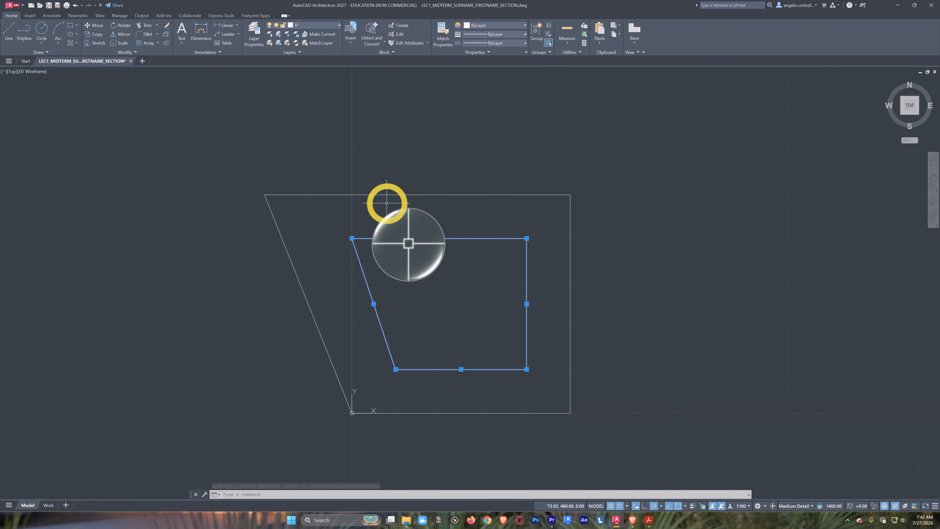
middle_drag(416, 375, 445, 381)
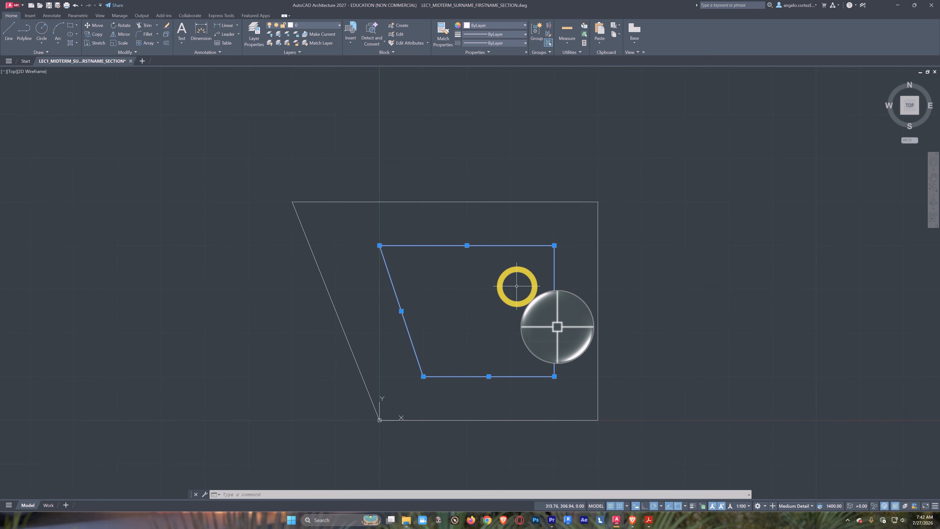
key(Escape)
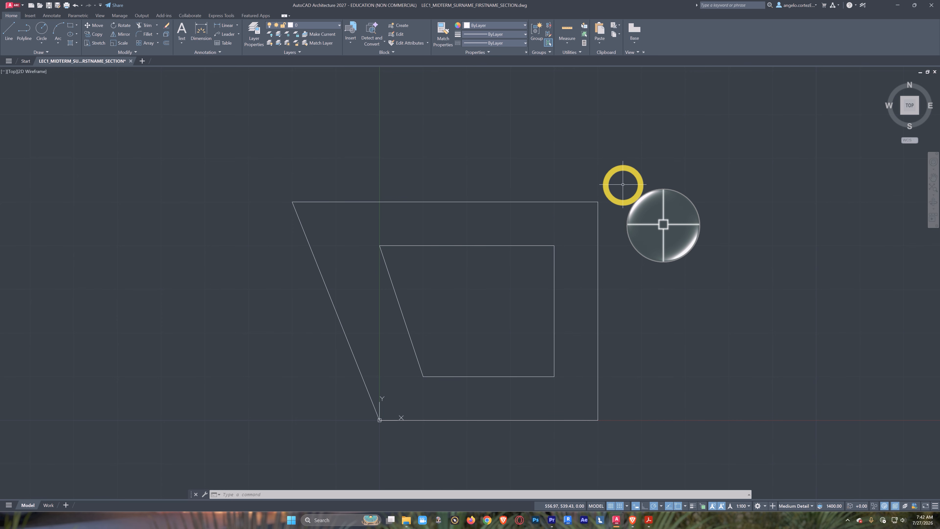
Step: Select both outlines with a crossing selection drawn completely around them, and clear the selection
click(623, 184)
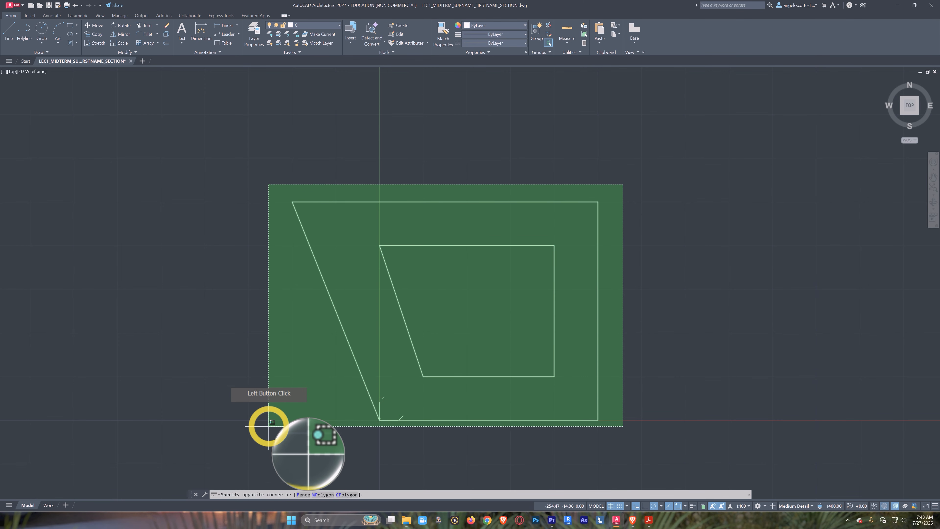
click(269, 428)
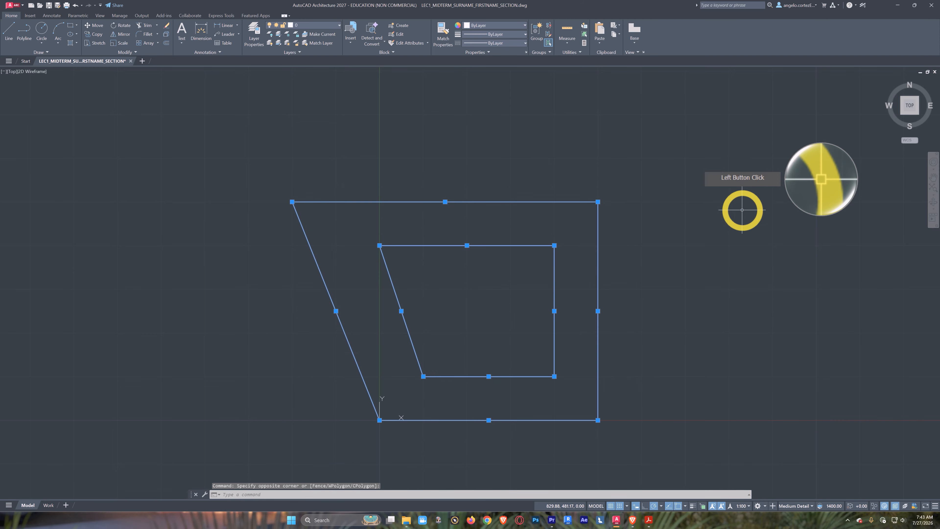
mouse_move(554, 325)
middle_down()
mouse_move(545, 306)
mouse_move(534, 317)
middle_up()
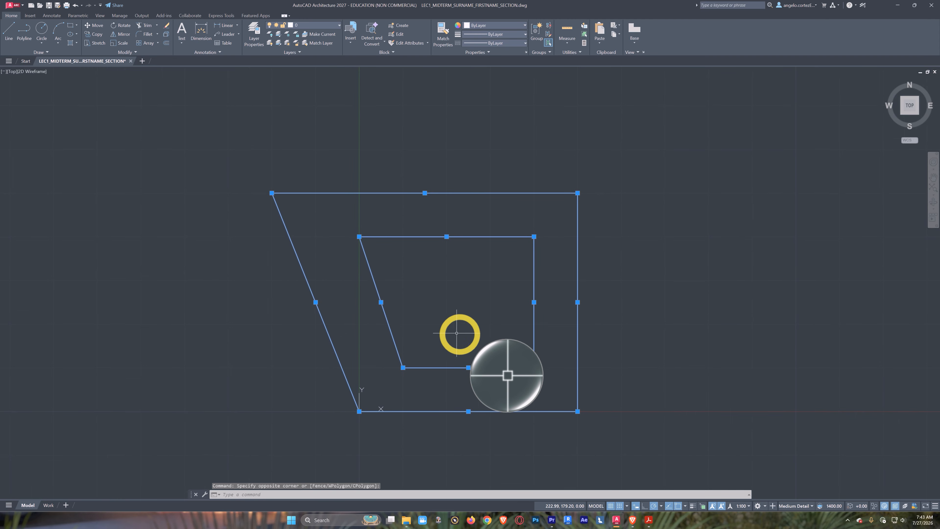
middle_drag(426, 311, 447, 300)
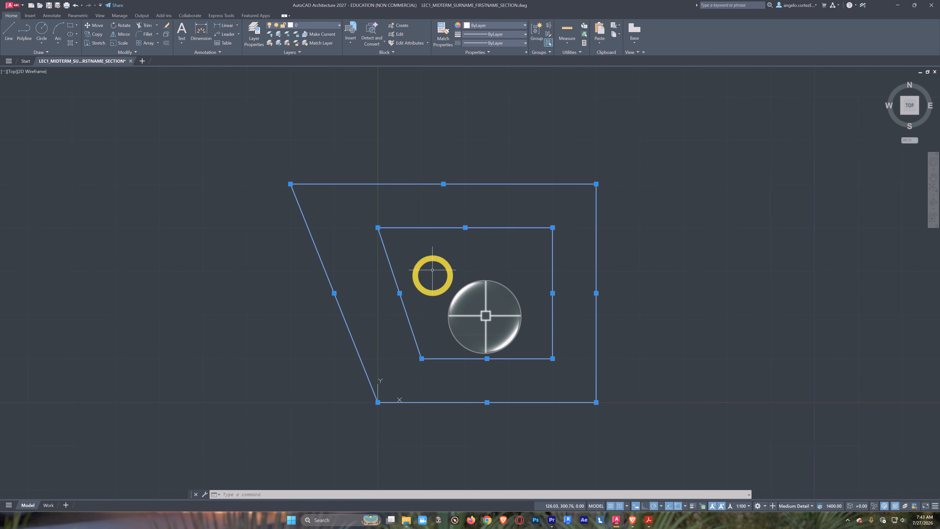
key(Escape)
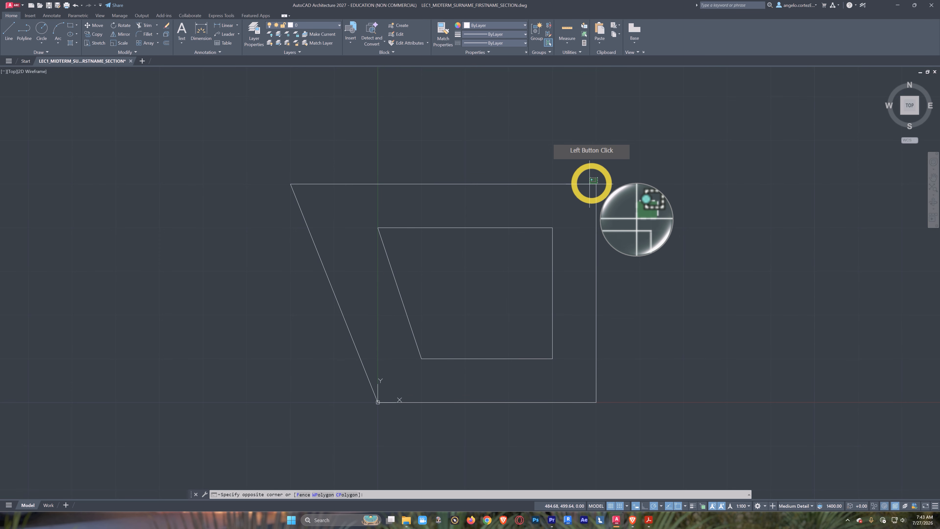
Step: Select both outlines with a crossing selection that only partly covers the outer one, and clear the selection
click(322, 403)
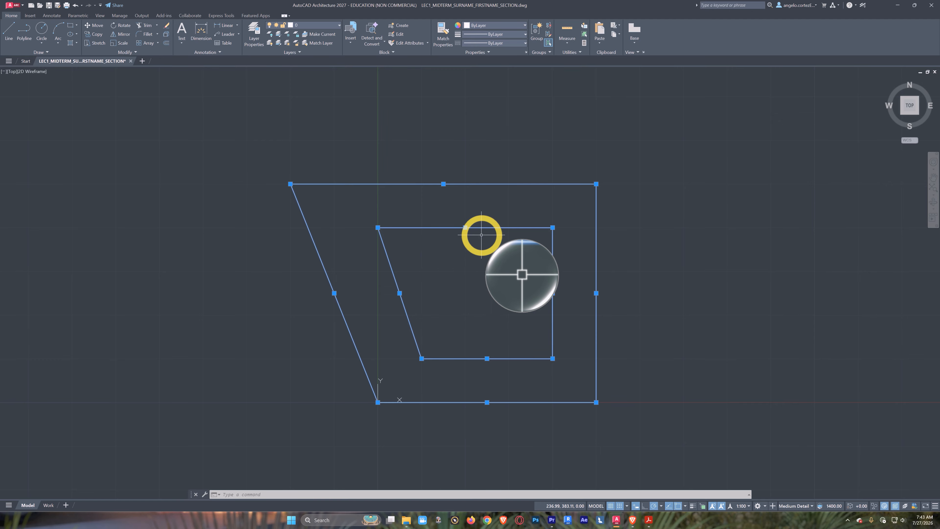
click(599, 173)
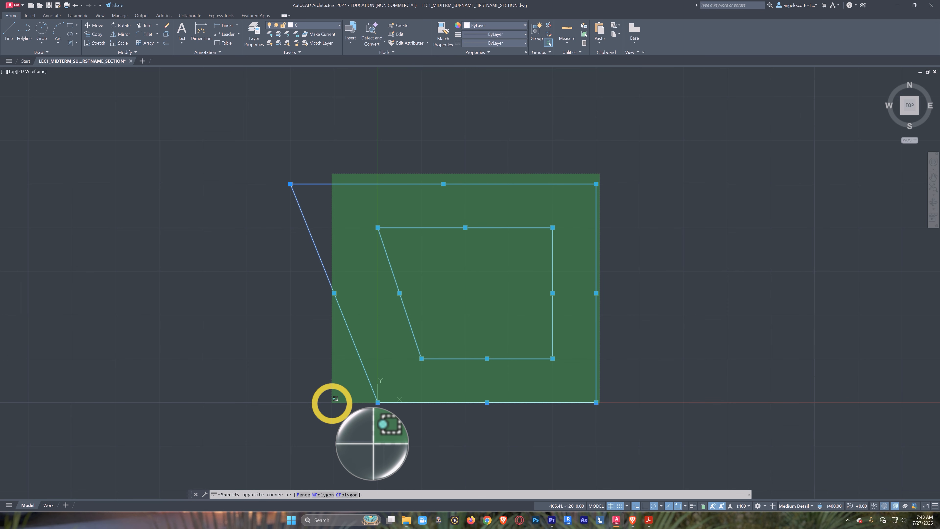
key(Escape)
key(Escape)
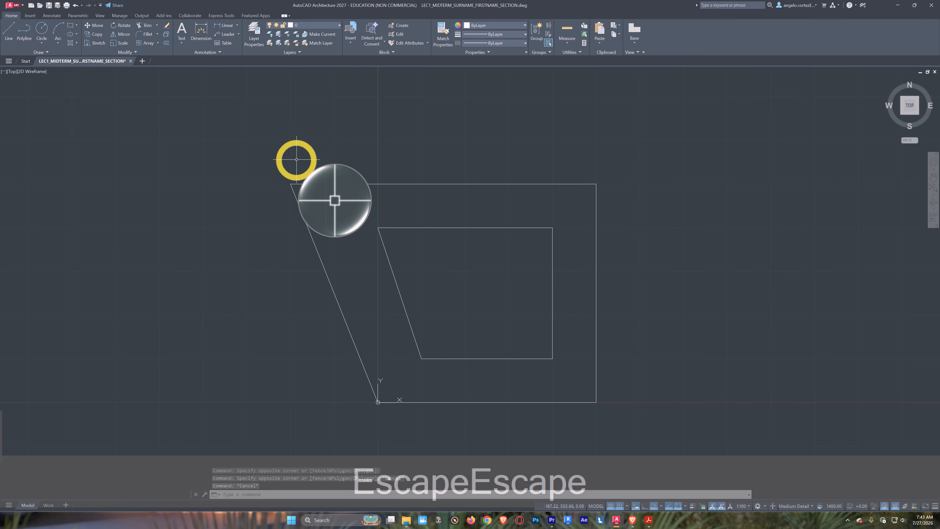
Step: Select just the inner outline with a window selection that leaves the outer outline's slanted side partly outside, and clear the selection
click(305, 158)
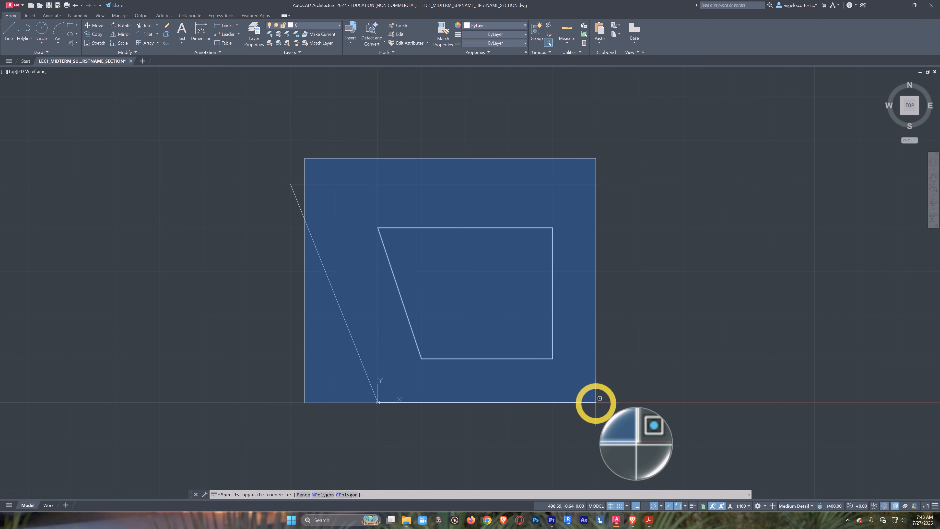
click(598, 399)
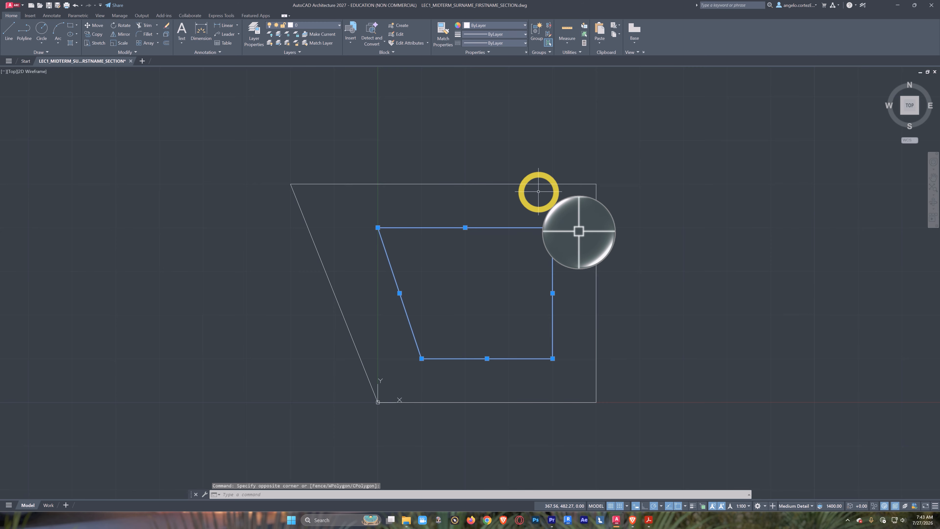
key(Escape)
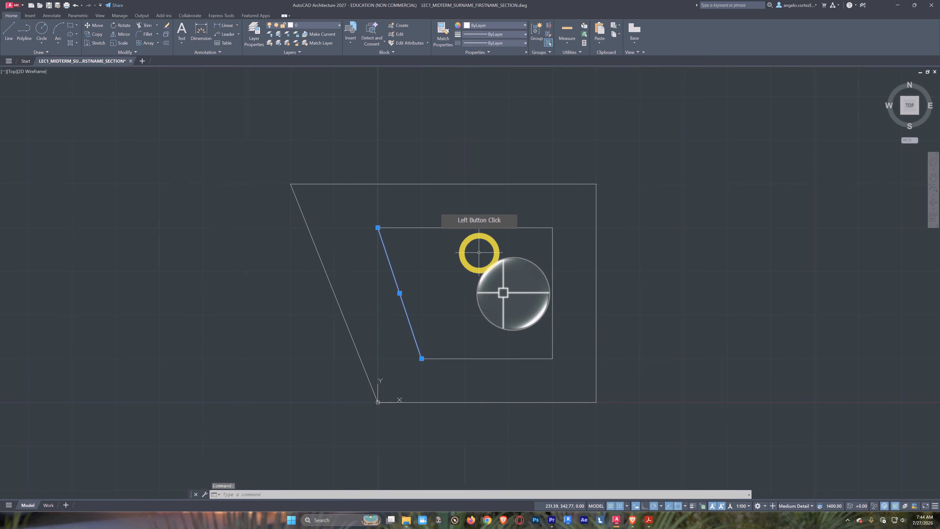
key(Escape)
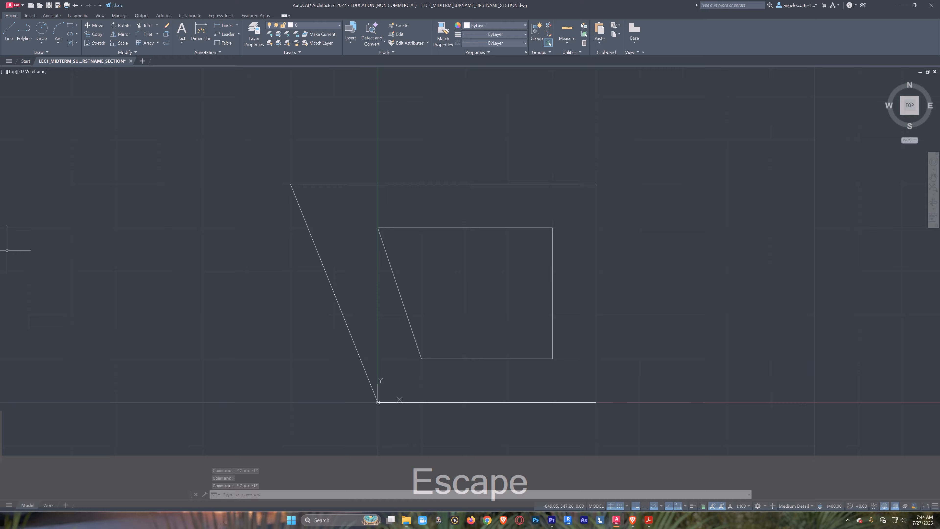
Step: Select both outlines with a window selection and a crossing selection drawn completely around them, clearing the selection after each
click(244, 141)
click(646, 395)
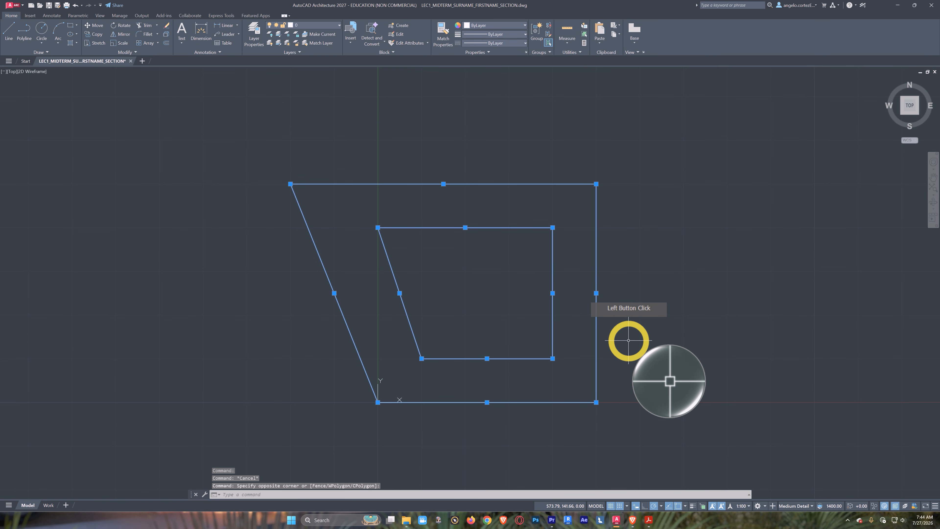
key(Escape)
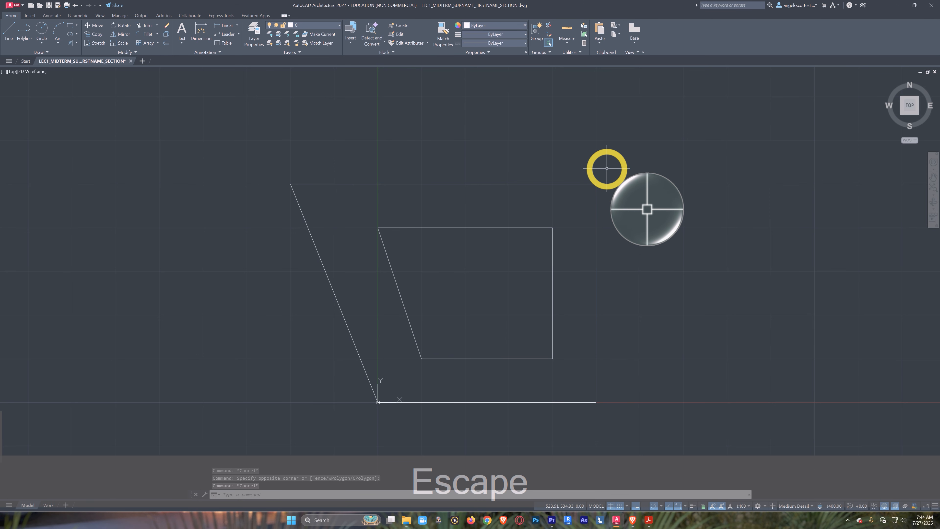
click(613, 152)
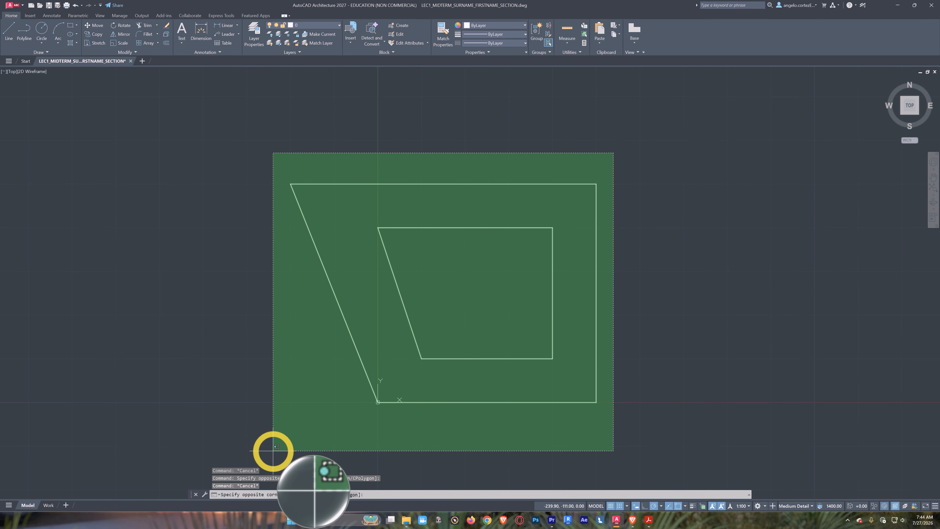
click(274, 446)
key(Escape)
Step: Repeat the window selection that fully encloses both outlines three times, clearing the selection after each try
click(266, 164)
click(620, 410)
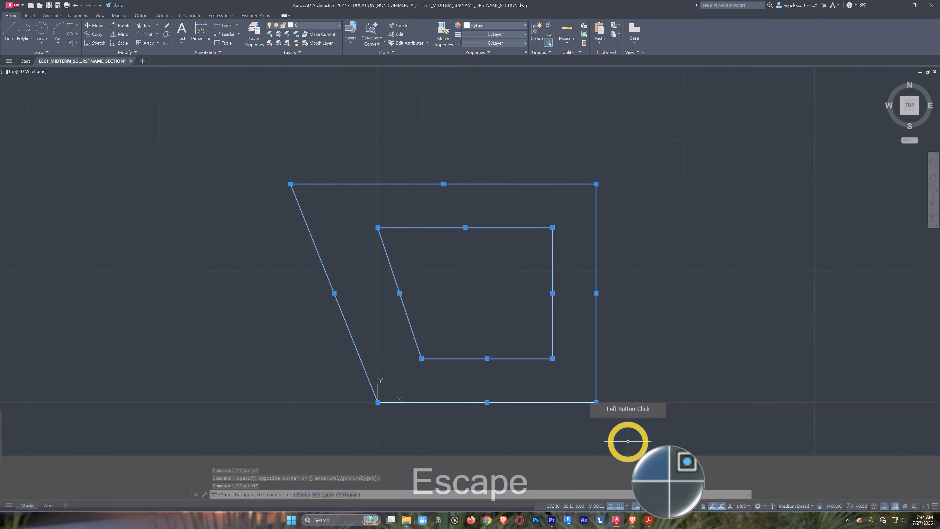
key(Escape)
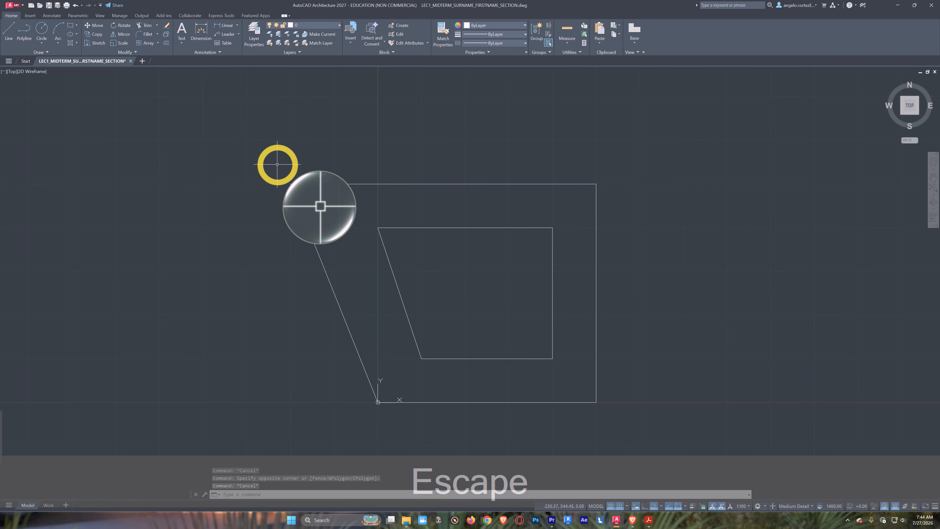
click(276, 162)
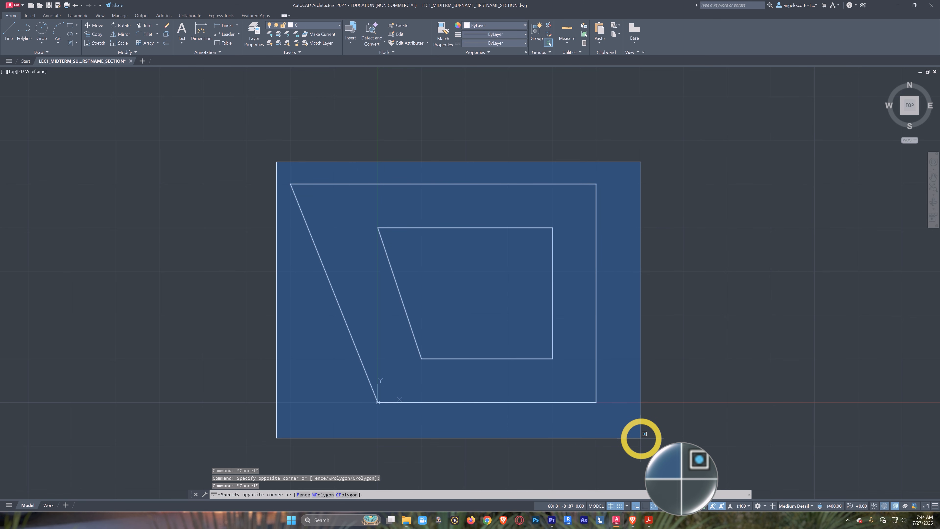
click(628, 435)
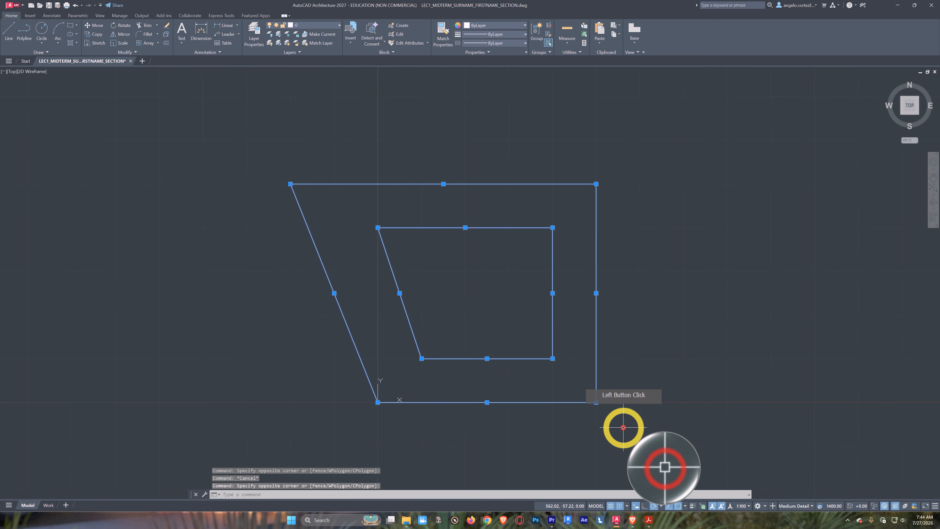
key(Escape)
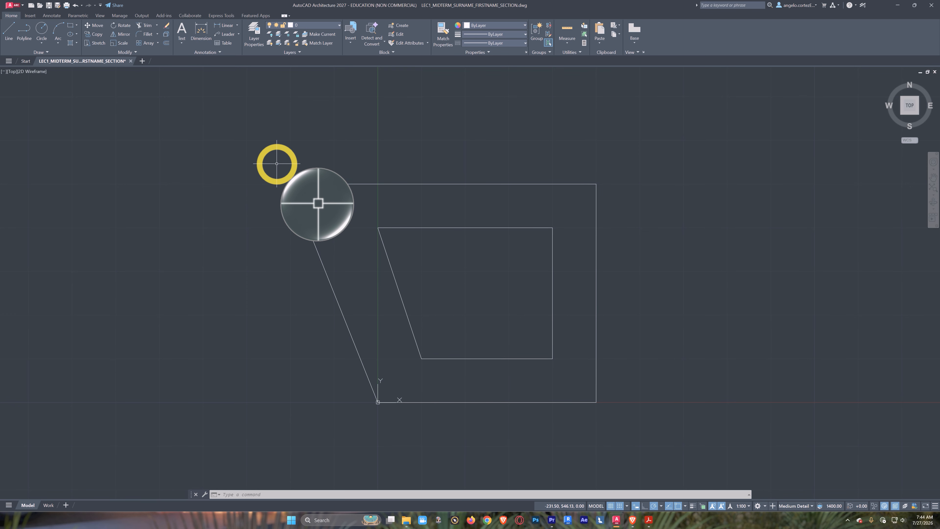
click(276, 163)
click(614, 419)
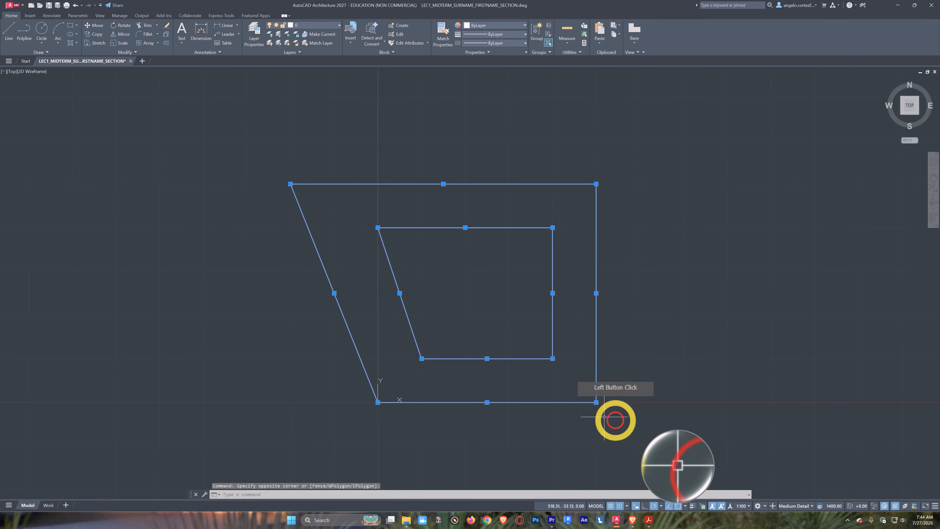
key(Escape)
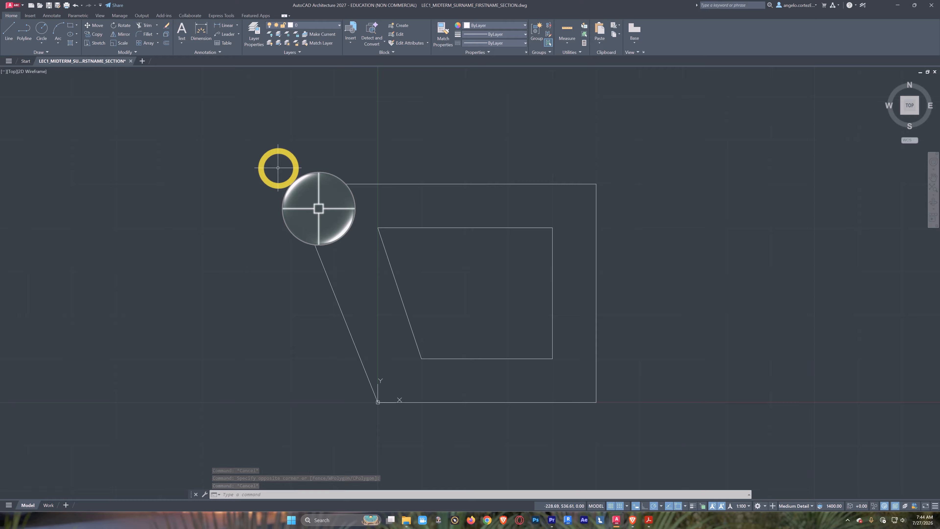
Step: Try a window lasso around the inner outline and crossing lassos across both outlines, and clear the selections
mouse_move(278, 168)
mouse_down()
mouse_move(331, 246)
mouse_move(333, 352)
mouse_move(373, 384)
mouse_move(424, 398)
mouse_move(575, 352)
mouse_move(617, 285)
mouse_move(616, 195)
mouse_move(570, 172)
mouse_move(470, 204)
mouse_move(373, 218)
mouse_move(330, 296)
mouse_up()
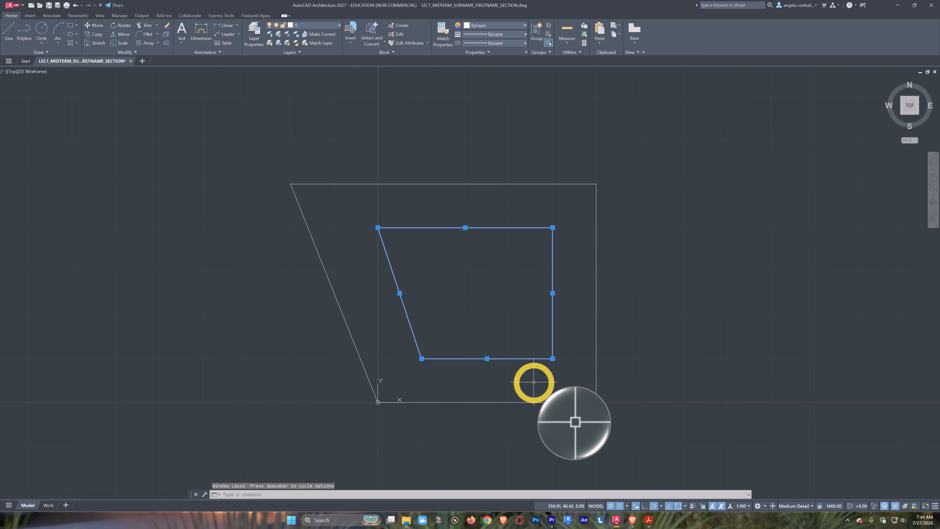
mouse_move(633, 218)
mouse_down()
mouse_move(584, 164)
mouse_move(317, 208)
mouse_move(308, 300)
mouse_move(348, 395)
mouse_move(481, 431)
mouse_move(598, 420)
mouse_move(613, 391)
mouse_move(613, 357)
mouse_move(590, 301)
mouse_up()
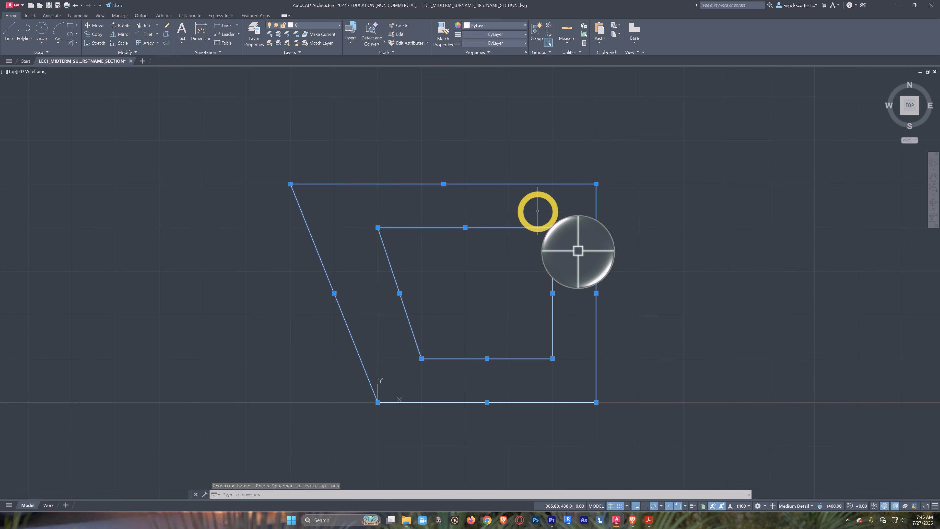
key(Escape)
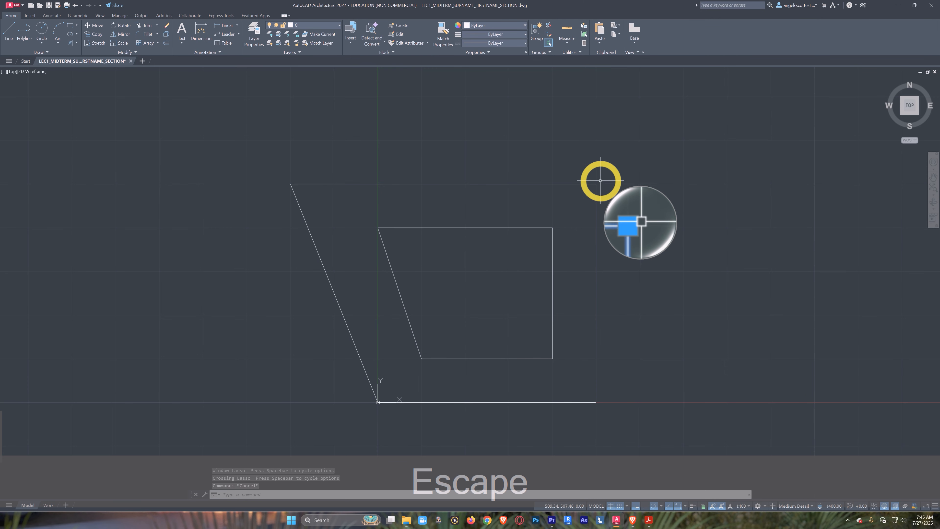
mouse_move(608, 170)
mouse_down()
mouse_move(579, 164)
mouse_move(296, 180)
mouse_move(284, 211)
mouse_move(333, 277)
mouse_move(441, 329)
mouse_move(477, 409)
mouse_move(593, 390)
mouse_move(636, 345)
mouse_up()
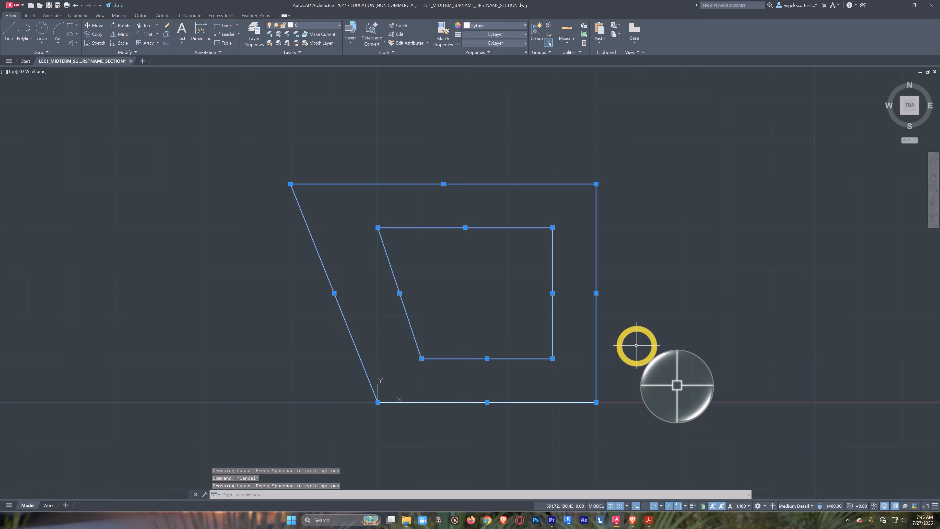
key(Escape)
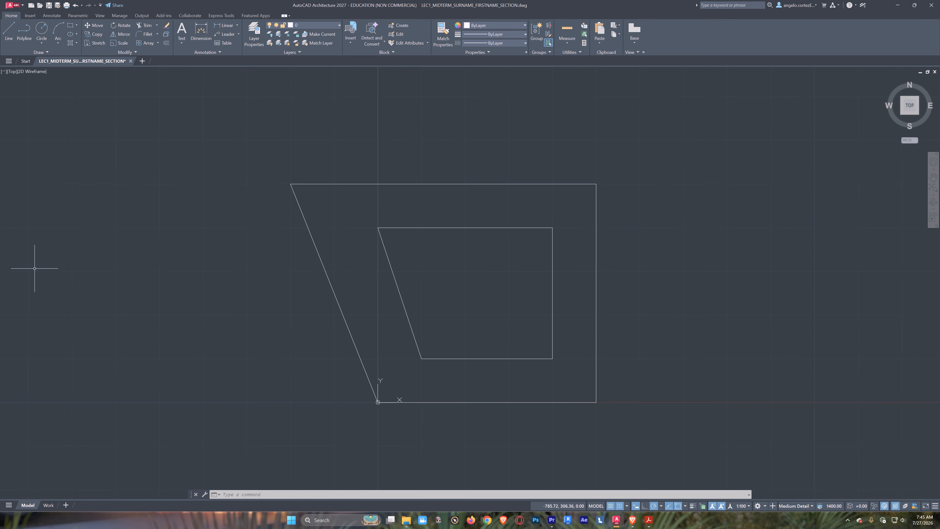
Step: Zoom to the drawing's extents and select all objects
scroll(373, 206, down, 2)
middle_drag(386, 256, 386, 319)
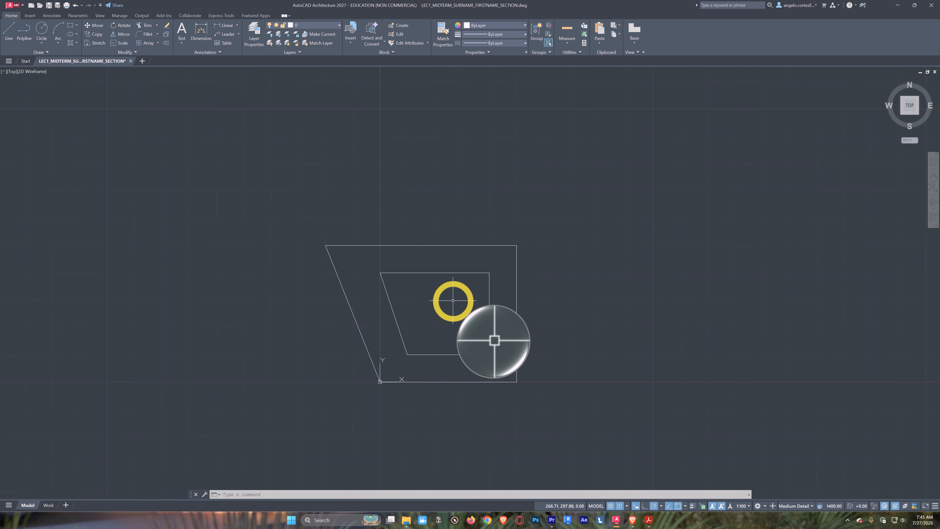
middle_click(453, 300)
middle_click(453, 301)
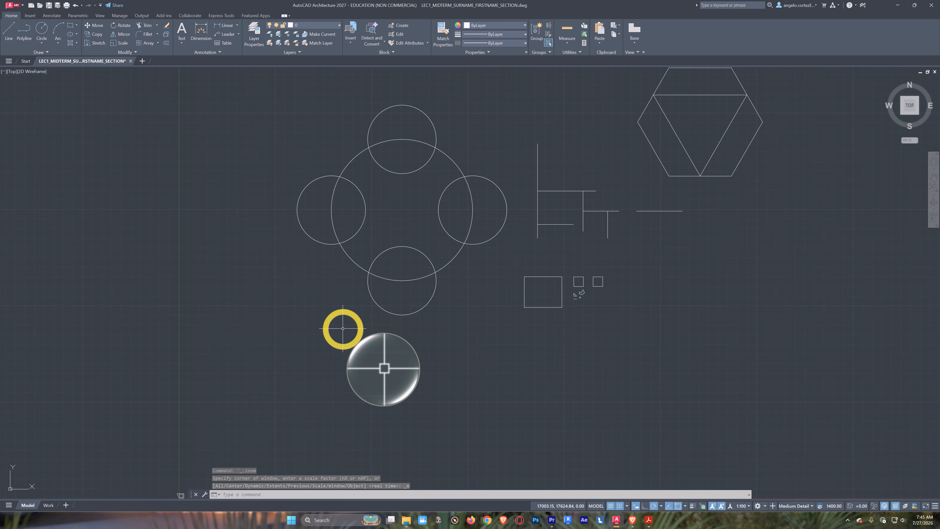
key(ctrl+a)
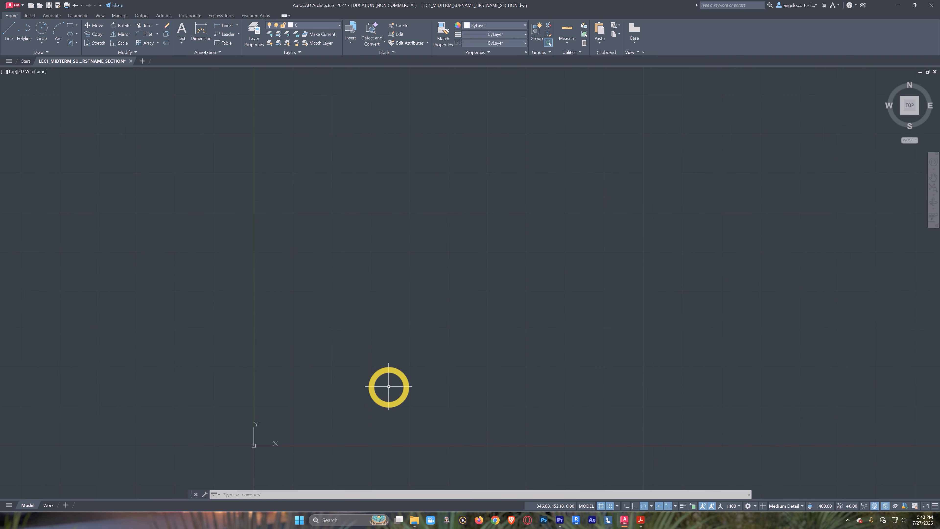
scroll(330, 384, up, 4)
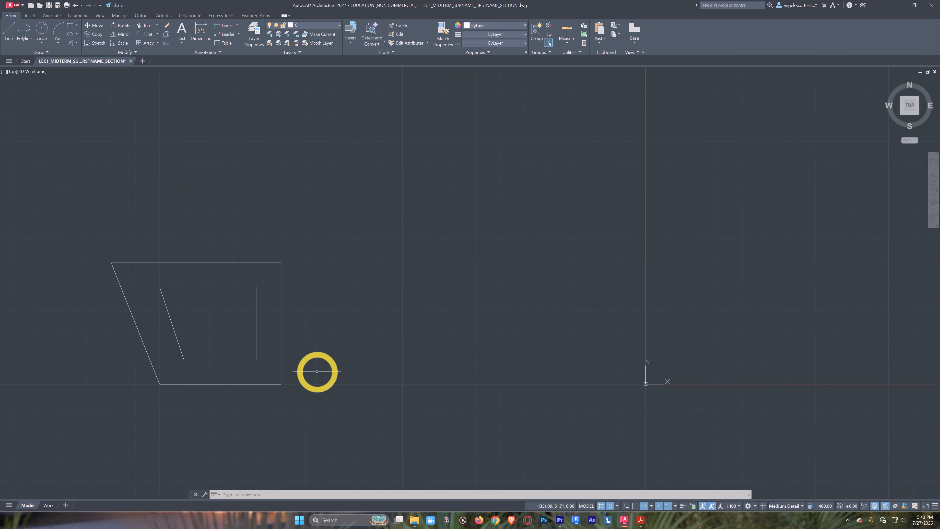
middle_drag(382, 349, 309, 376)
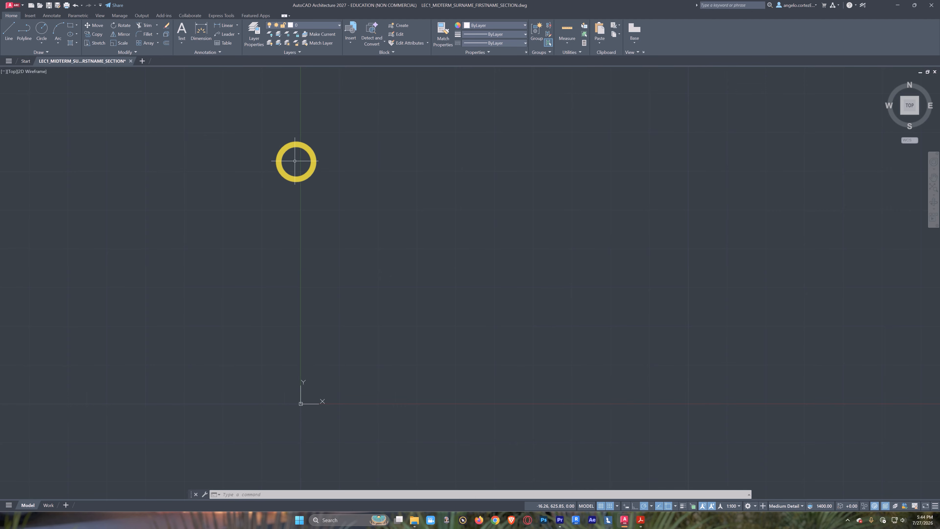
middle_drag(280, 425, 290, 334)
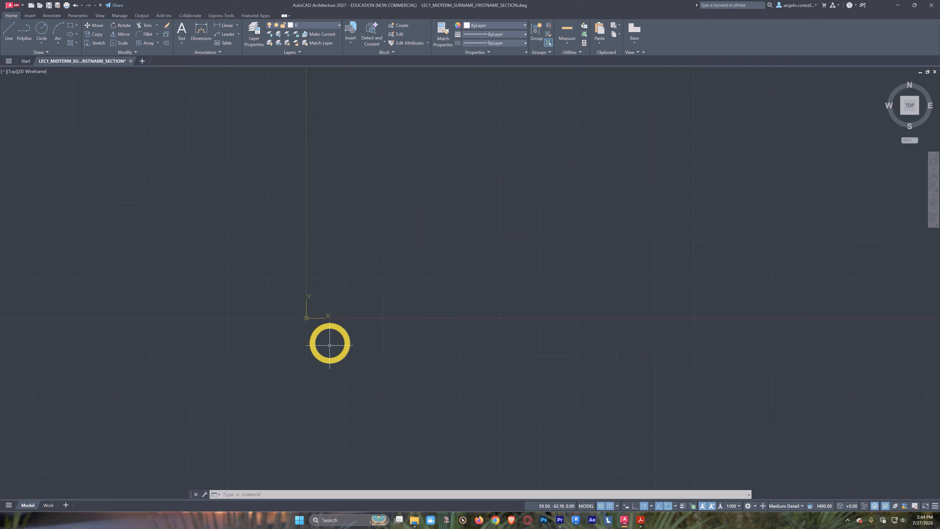
middle_drag(324, 401, 339, 442)
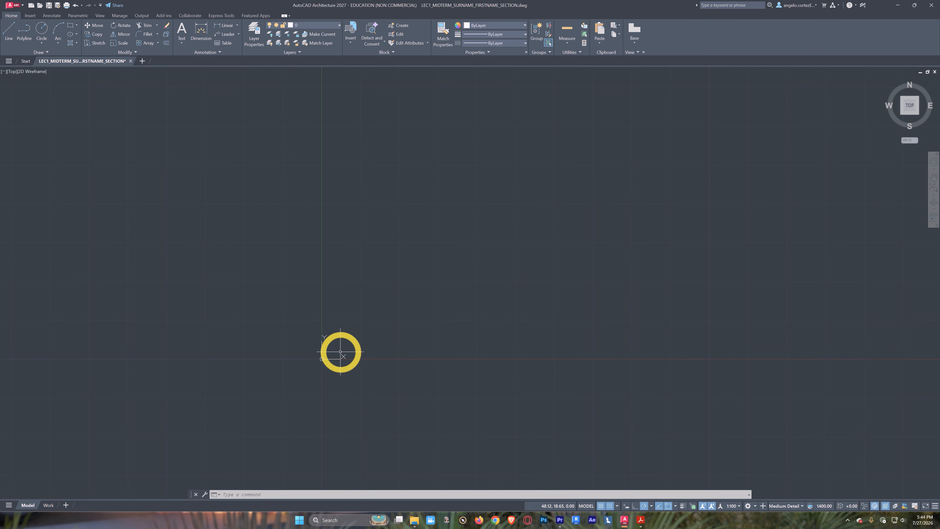
scroll(339, 352, up, 2)
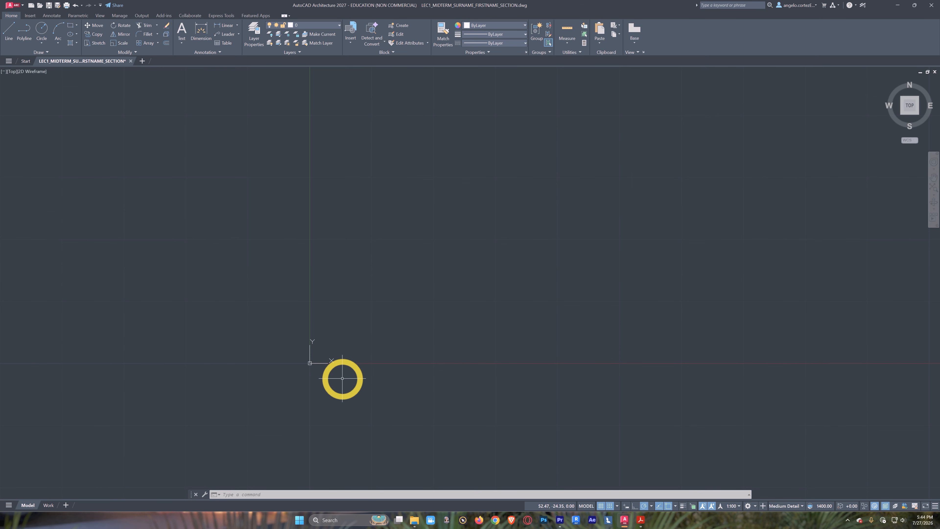
middle_drag(365, 345, 329, 397)
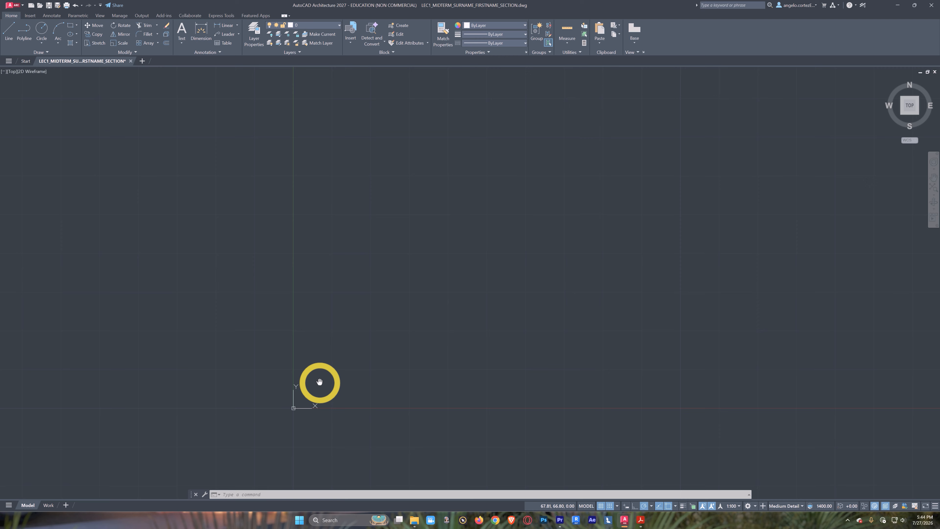
middle_drag(319, 381, 366, 365)
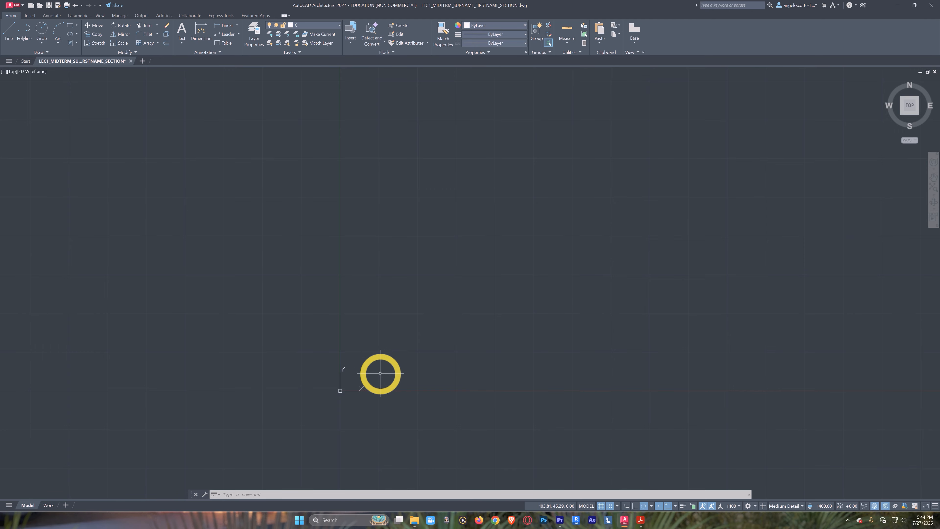
Step: Start a line with its first point at the origin, coordinates 0,0
text(k)
key(BackSpace)
text(L)
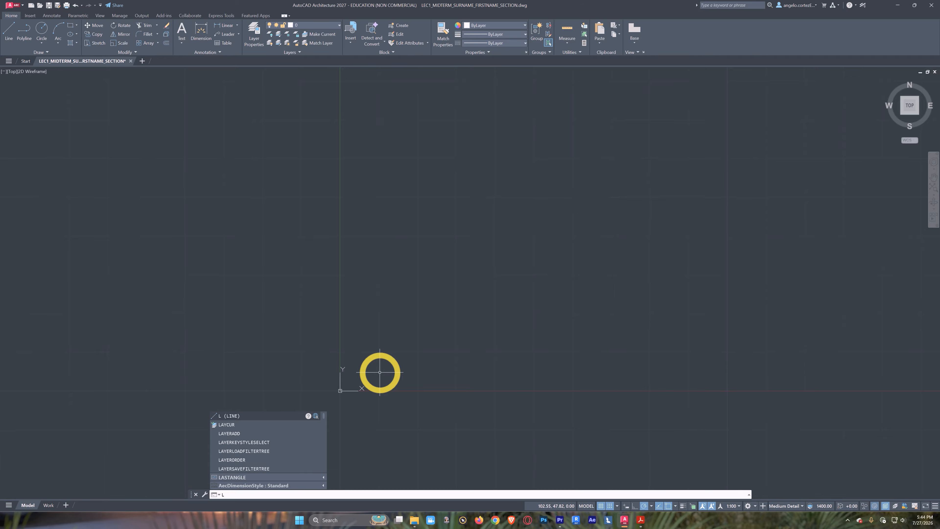
key(Return)
scroll(383, 370, up, 4)
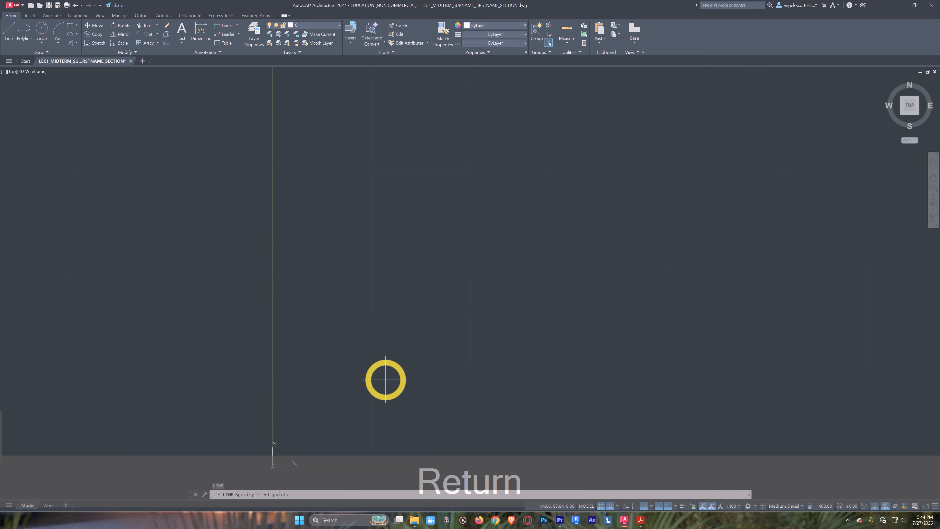
scroll(359, 363, down, 2)
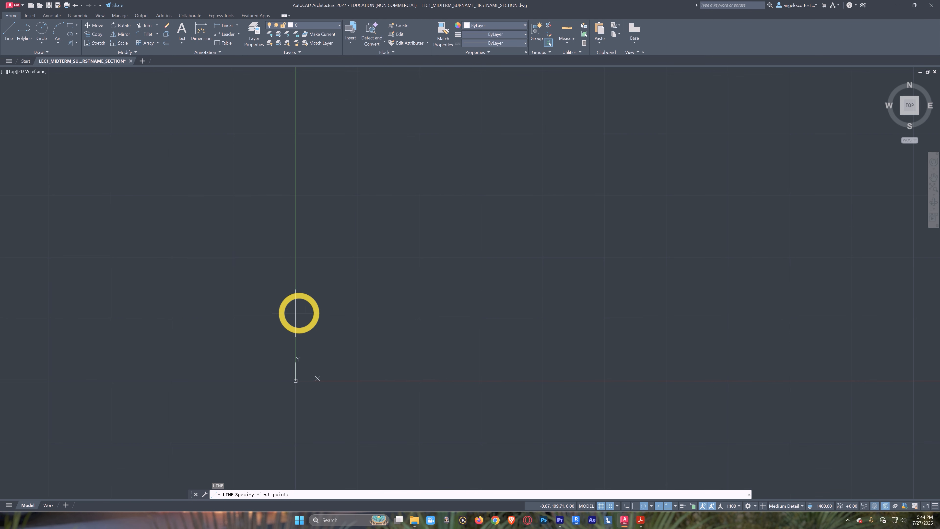
middle_drag(273, 360, 292, 355)
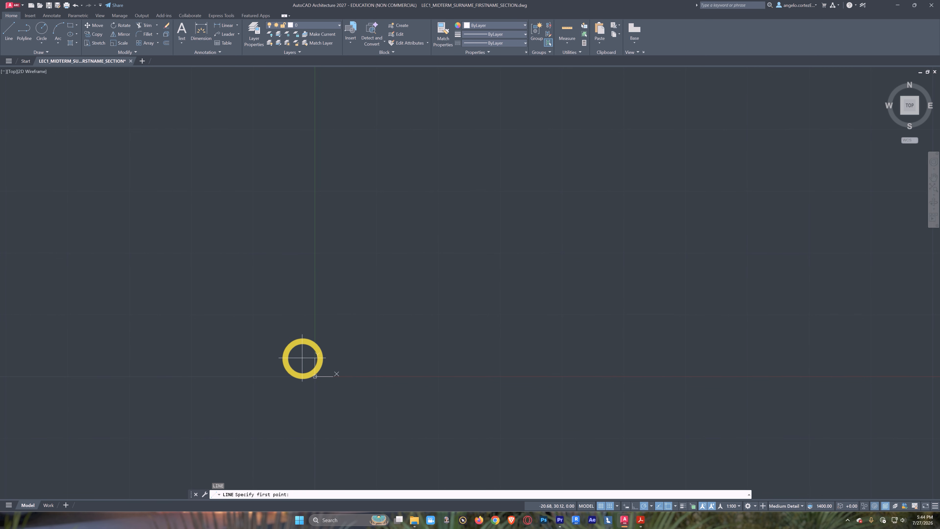
text(0)
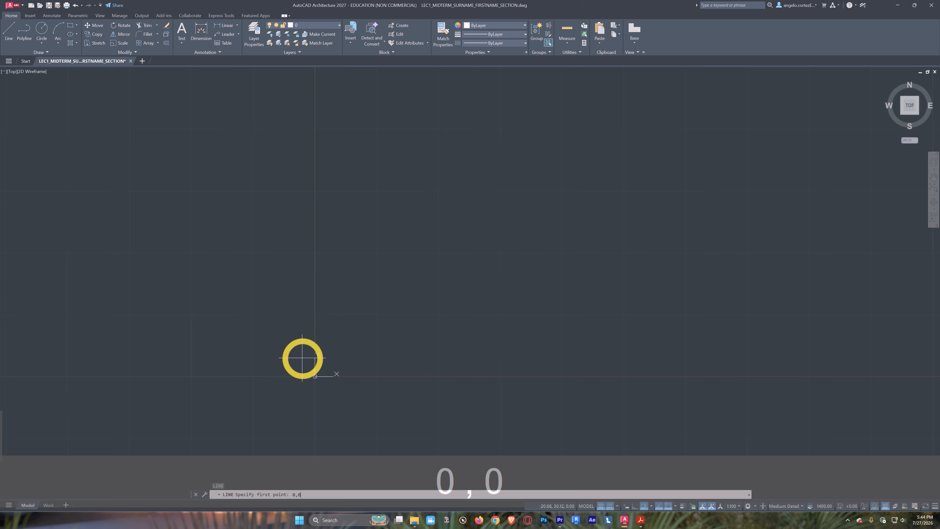
text(,0)
key(Return)
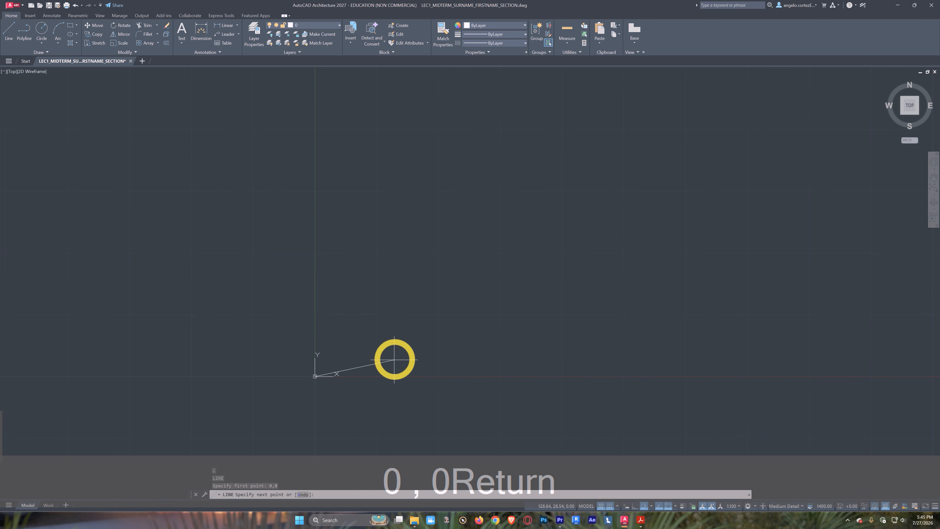
Step: Extend the line horizontally from the origin to absolute coordinates 500,0 and finish it
middle_drag(378, 375, 416, 365)
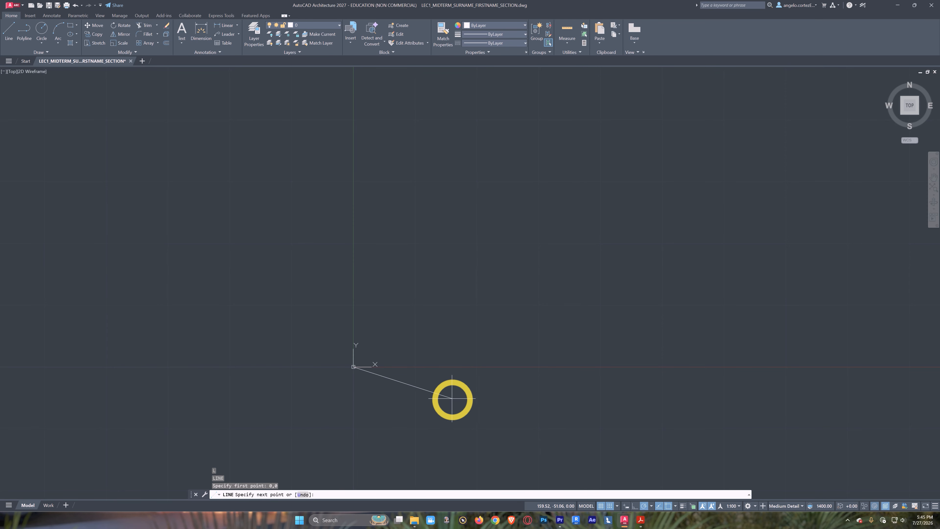
mouse_move(497, 387)
middle_down()
mouse_move(428, 407)
mouse_move(479, 413)
middle_up()
scroll(363, 413, up, 1)
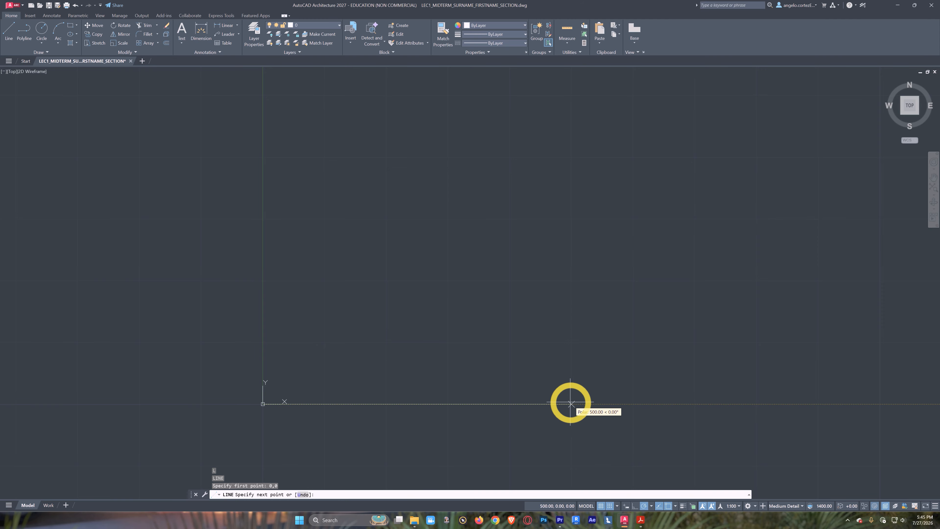
text(500)
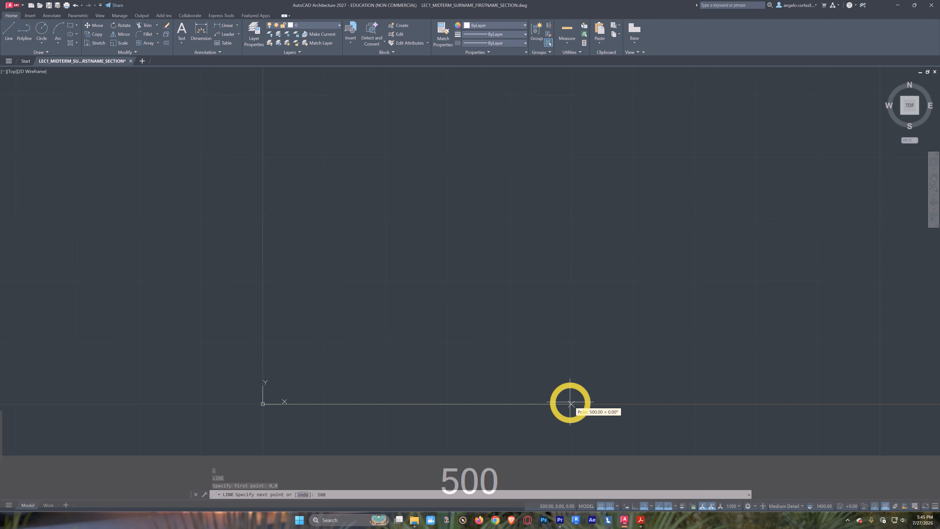
text(,0)
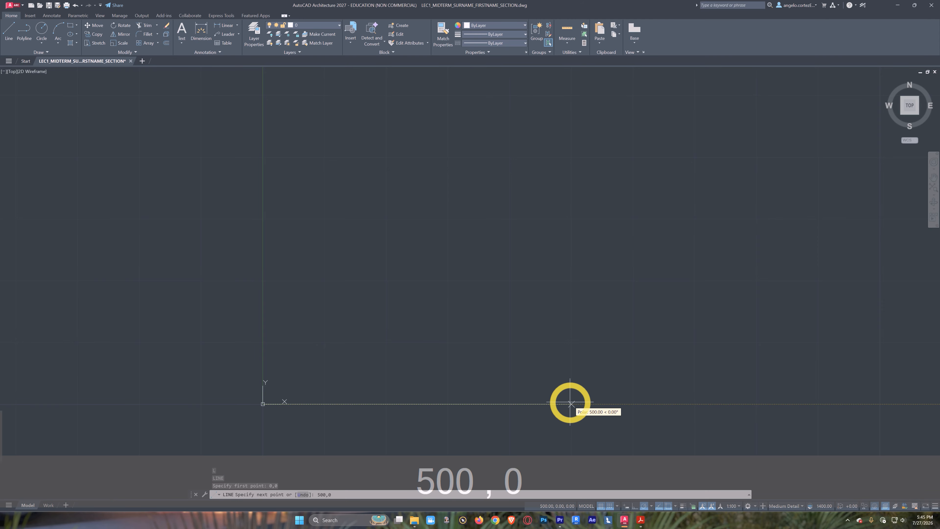
key(Return)
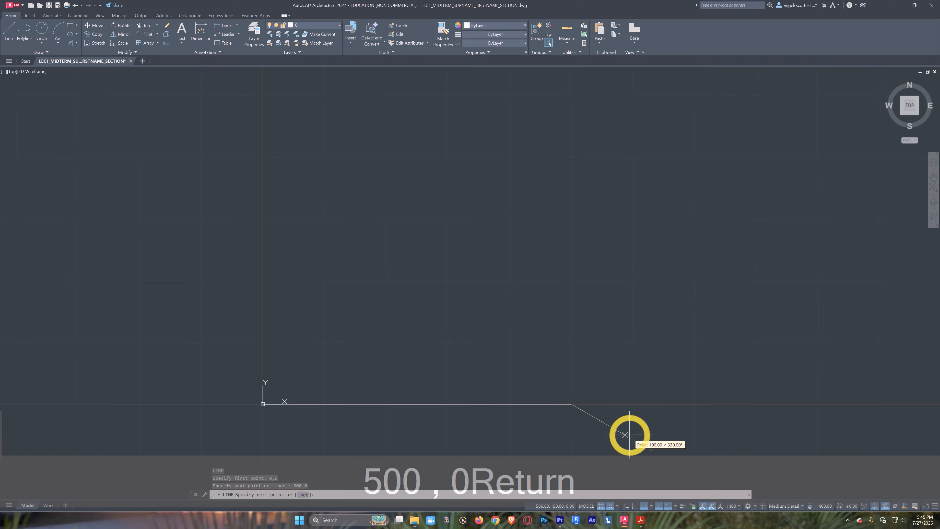
key(Return)
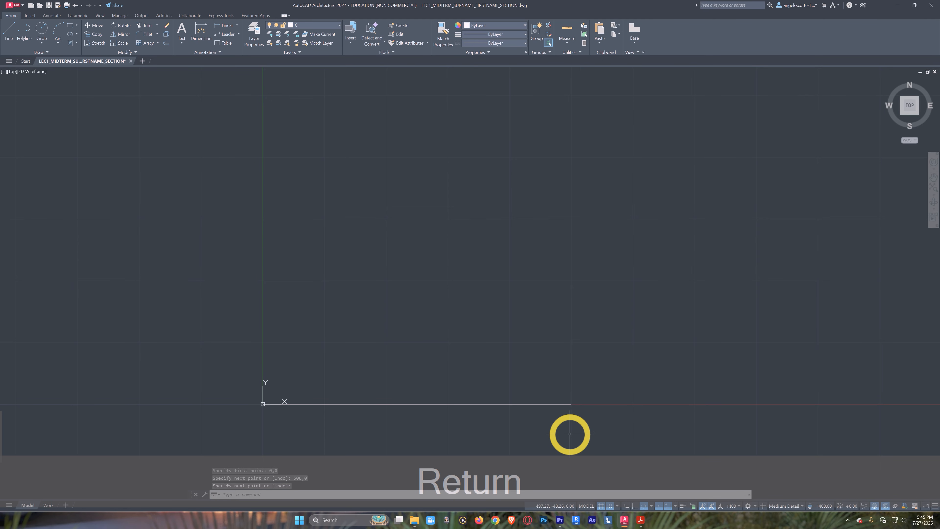
Step: Start a second line above the baseline with its first point at coordinates 200,200
middle_drag(553, 429, 535, 396)
scroll(285, 390, up, 2)
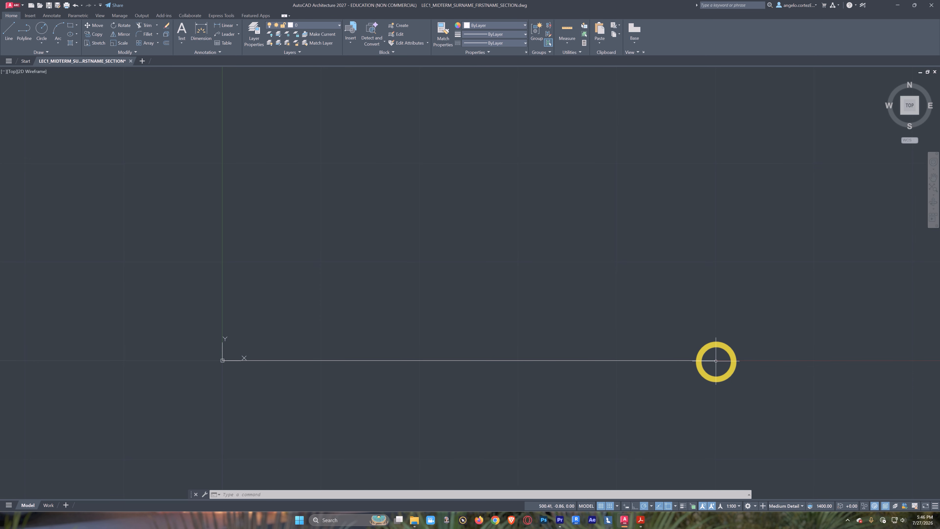
middle_drag(700, 340, 687, 364)
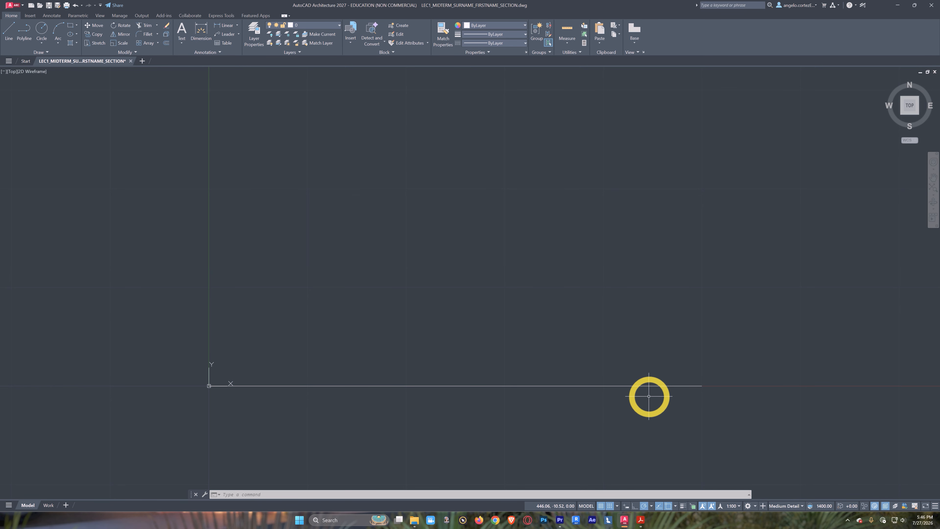
scroll(650, 394, down, 2)
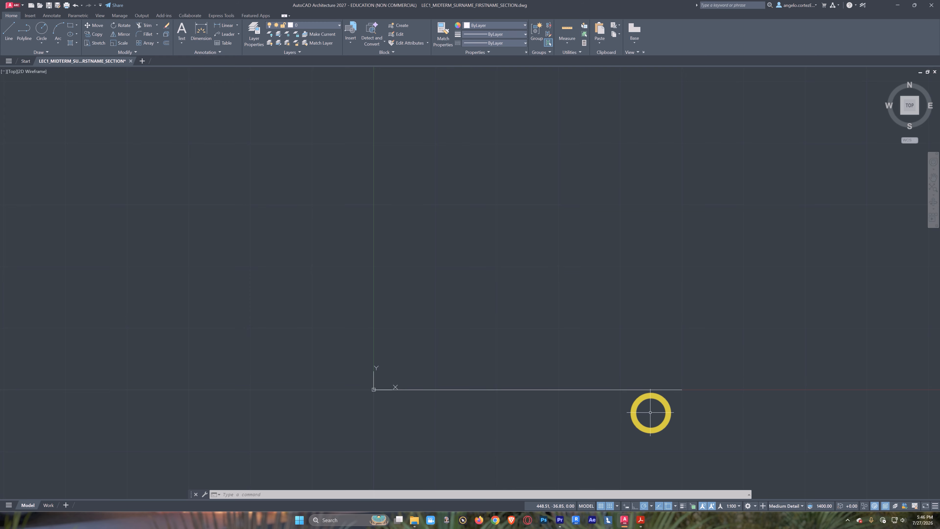
middle_drag(650, 412, 615, 413)
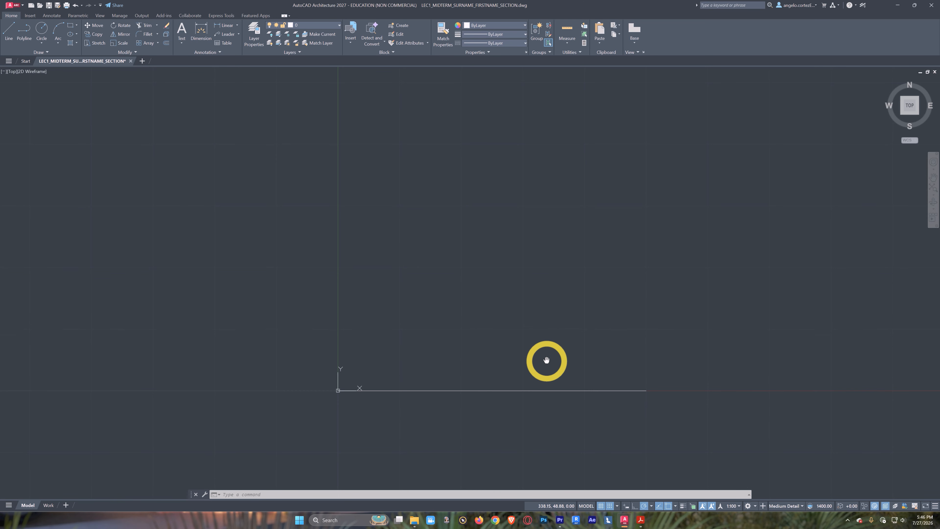
middle_drag(545, 359, 549, 371)
text(l)
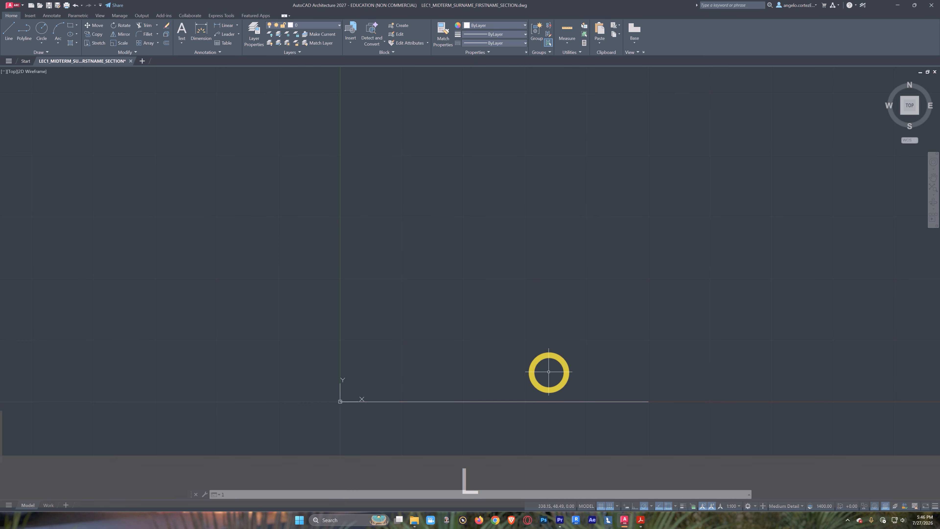
key(Return)
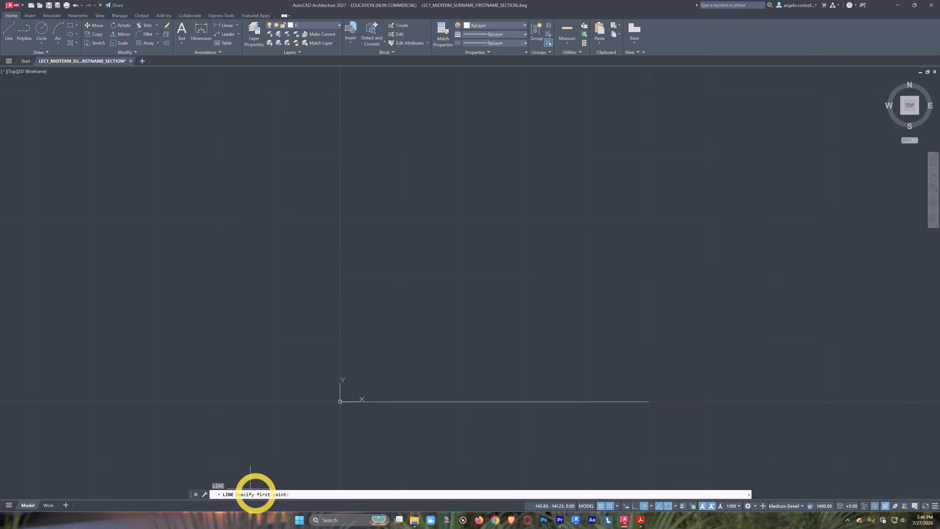
text(200)
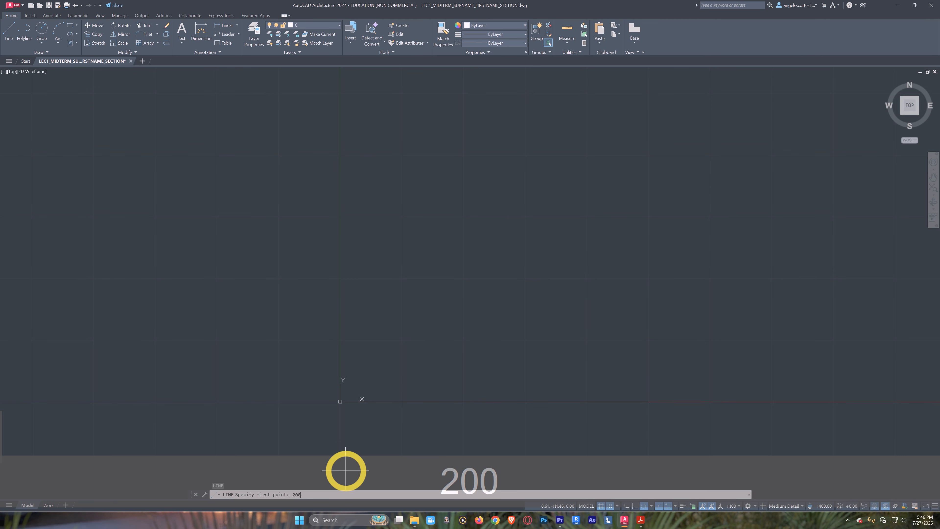
text(,200)
key(Return)
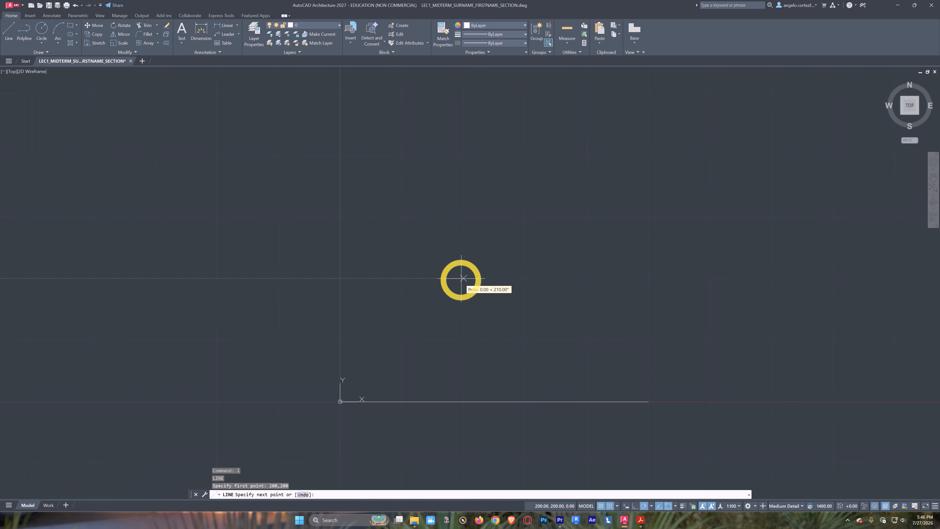
Step: Extend the second line horizontally from 200,200 to absolute coordinates 700,200
middle_drag(483, 300, 446, 323)
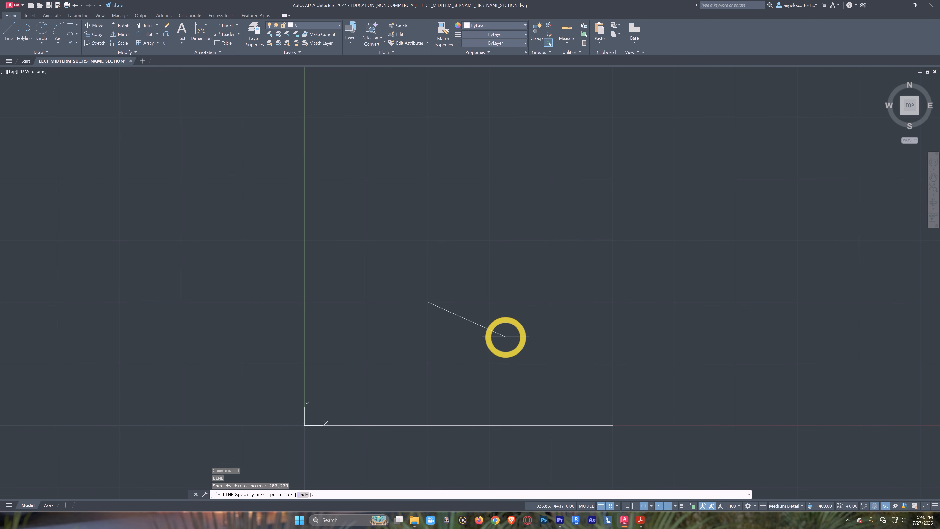
middle_drag(504, 336, 455, 369)
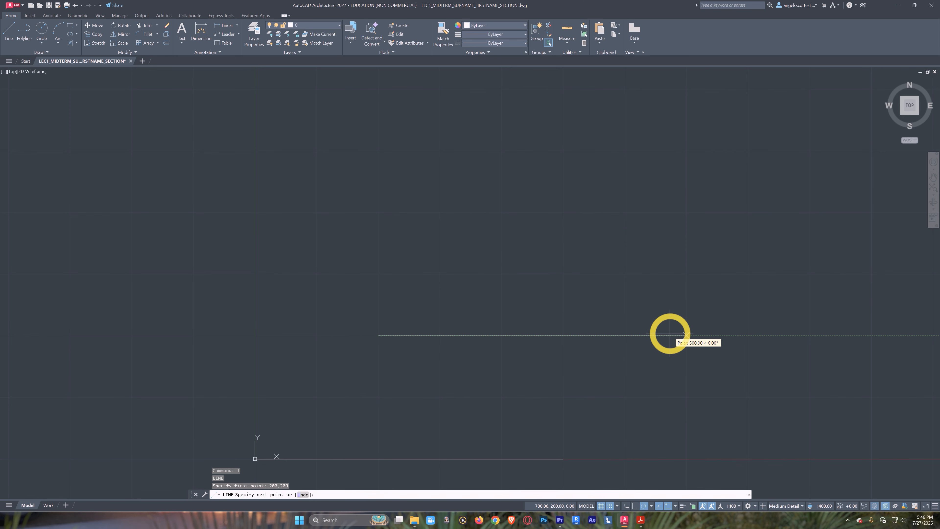
middle_drag(667, 332, 661, 313)
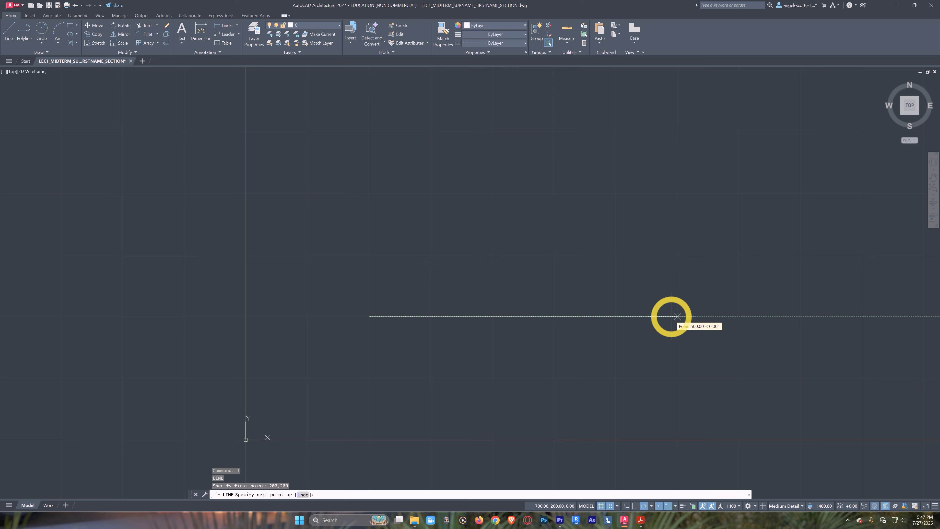
text(700,)
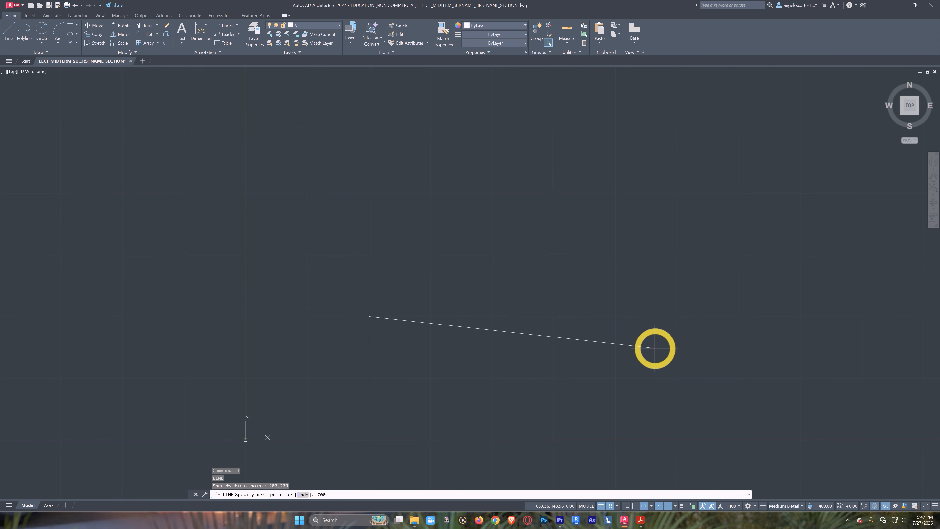
text(2)
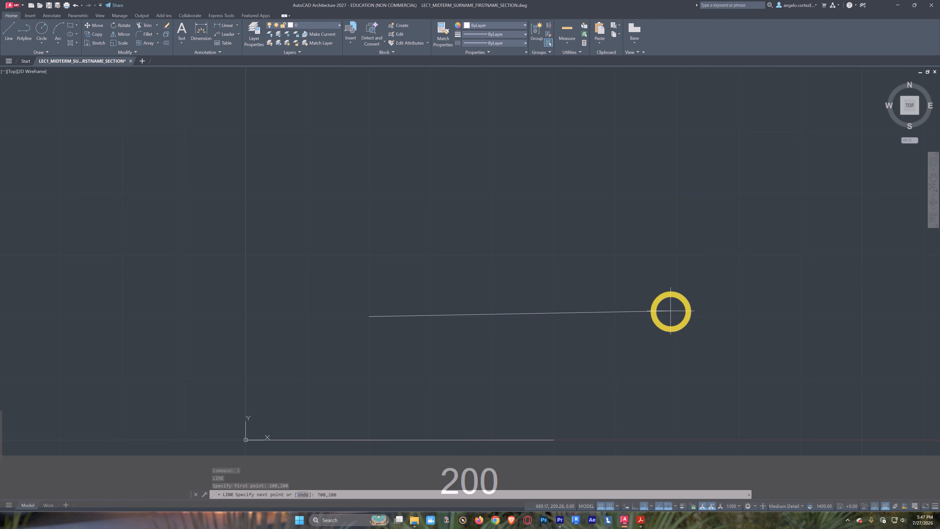
text(00)
key(Return)
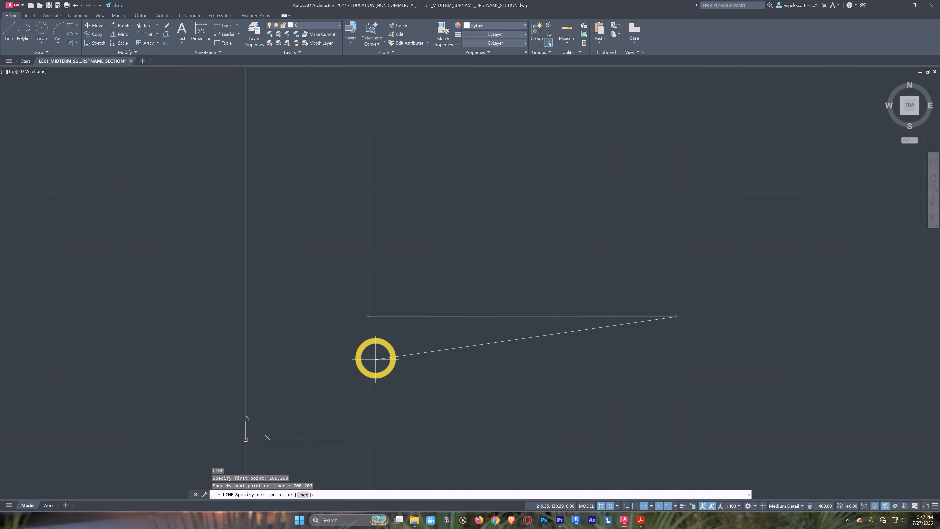
Step: Toggle dynamic input and draw a vertical line from the 700,200 endpoint up to absolute coordinates 700,600
key(F12)
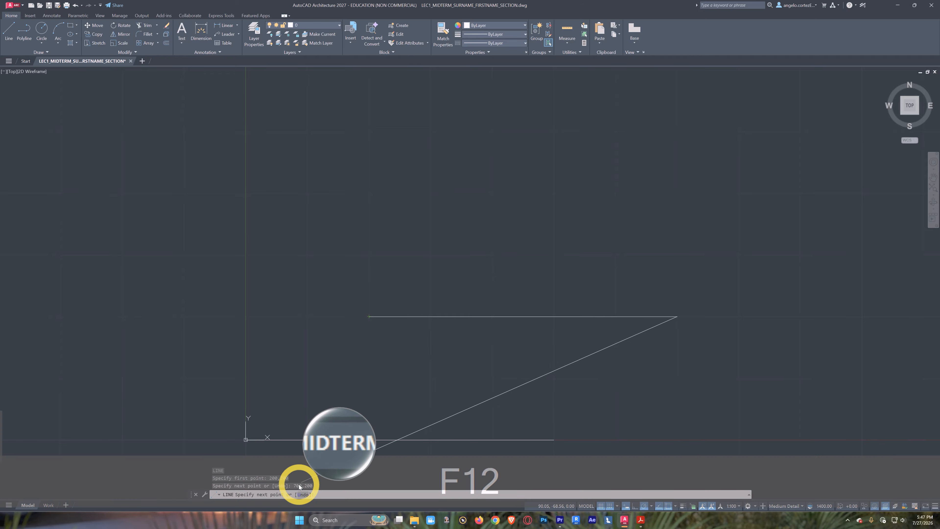
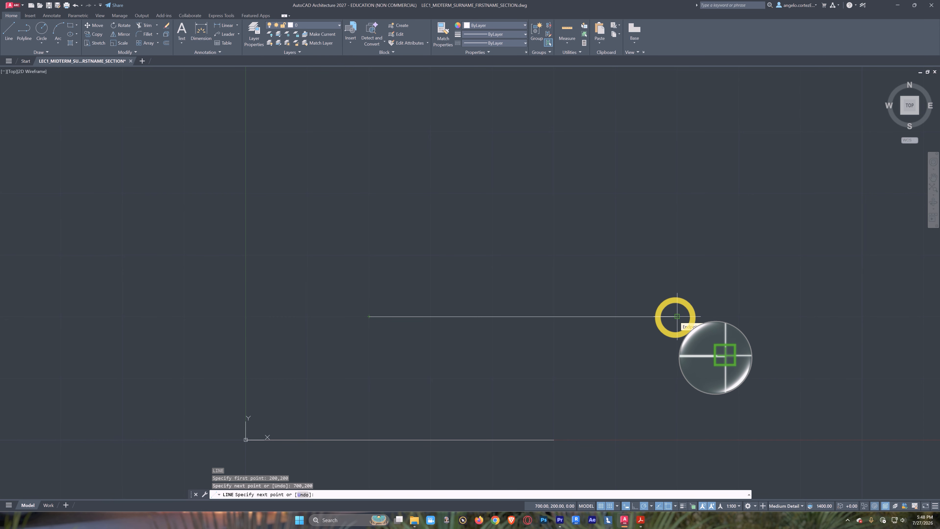
middle_drag(481, 424, 462, 434)
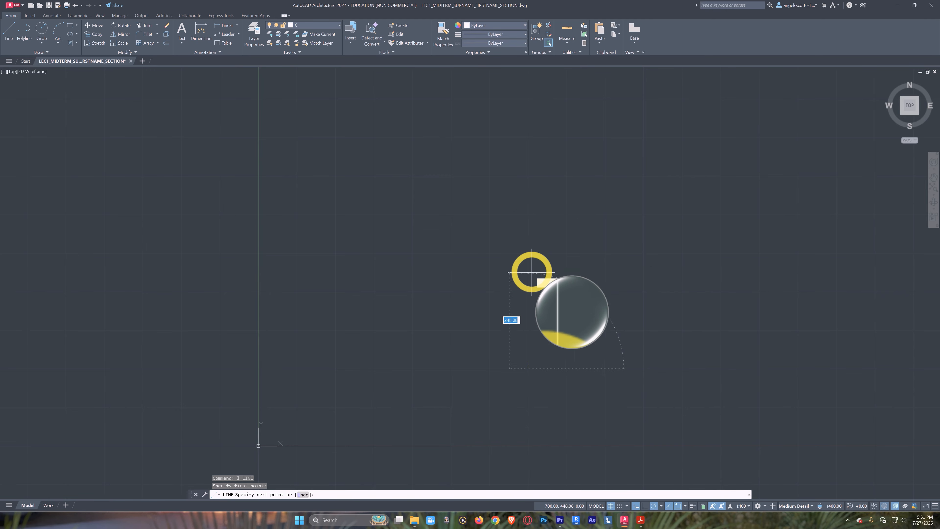
text(700)
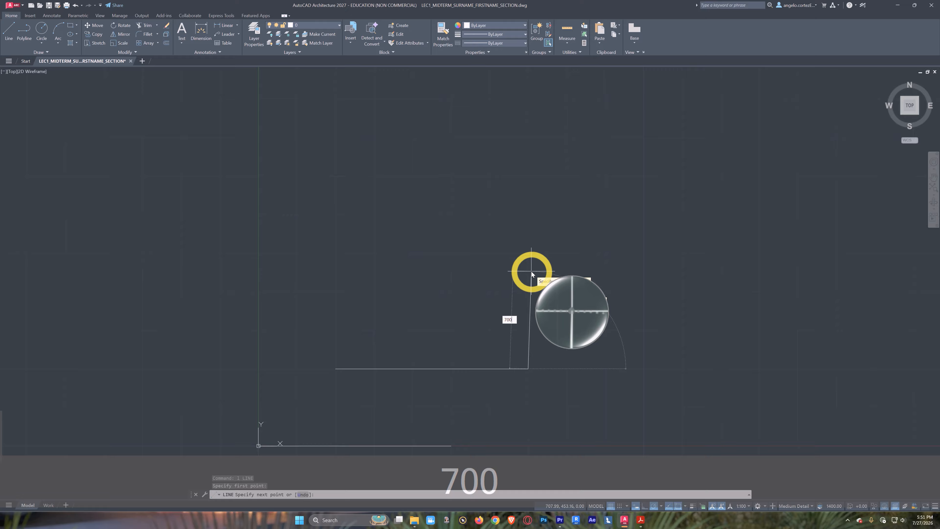
text(,)
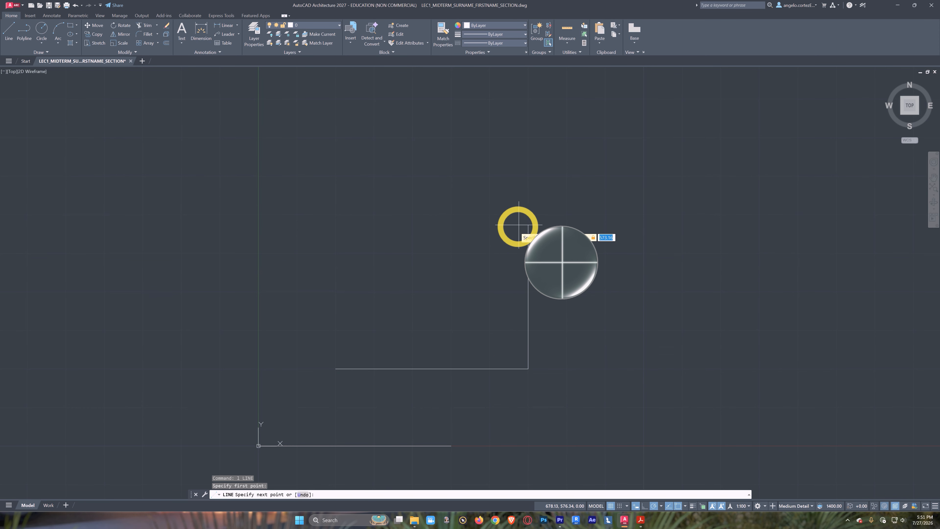
click(528, 369)
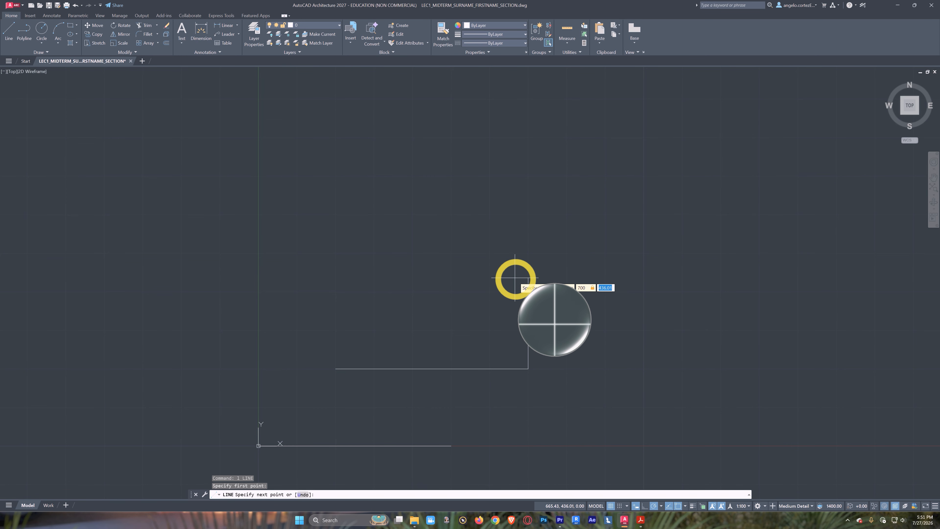
text(600)
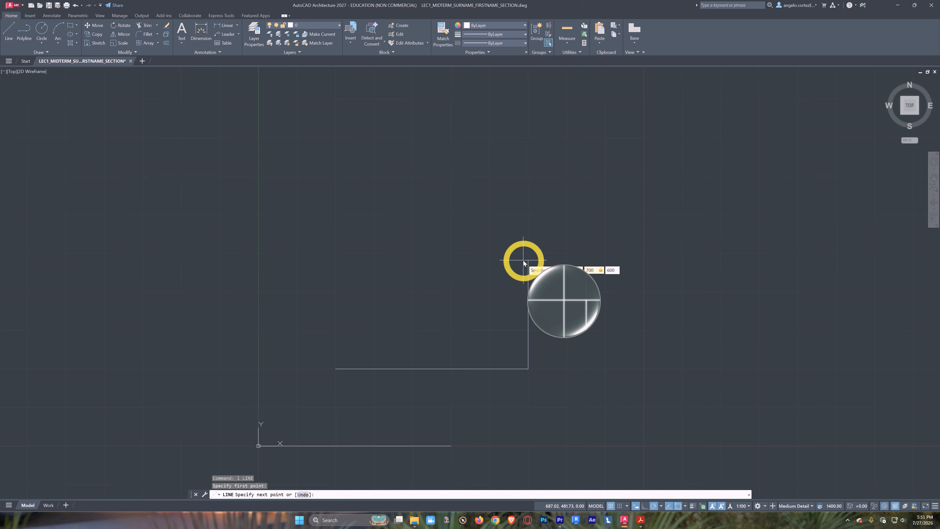
key(Return)
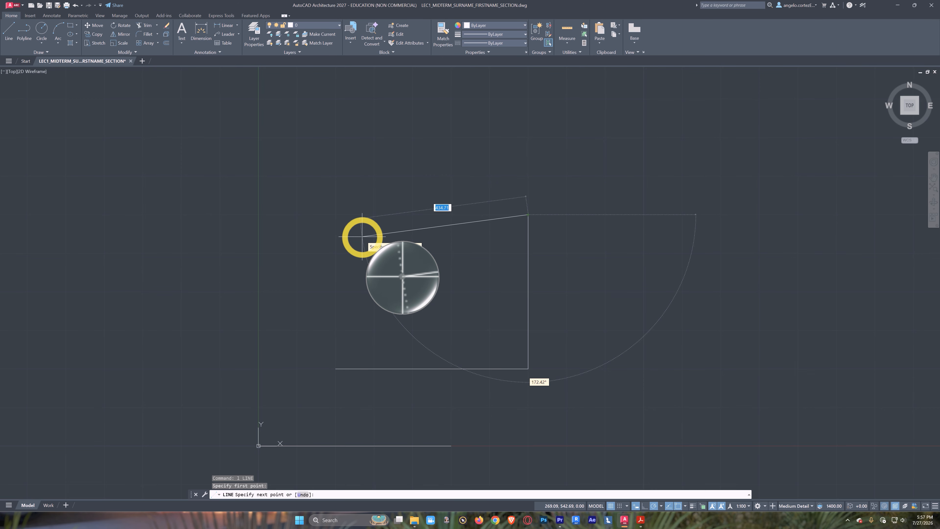
Step: Draw the outline's horizontal top edge from the 700,600 endpoint to absolute coordinates 300,600
text(300)
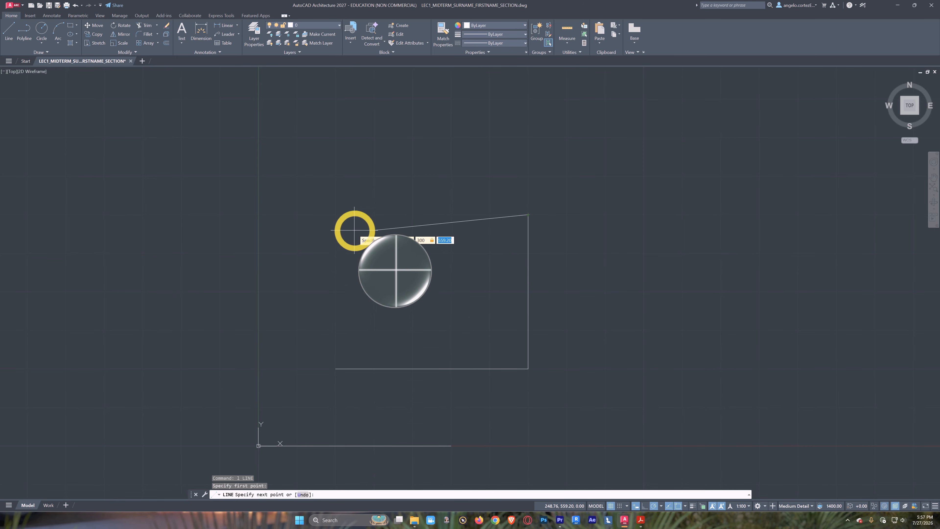
text(600)
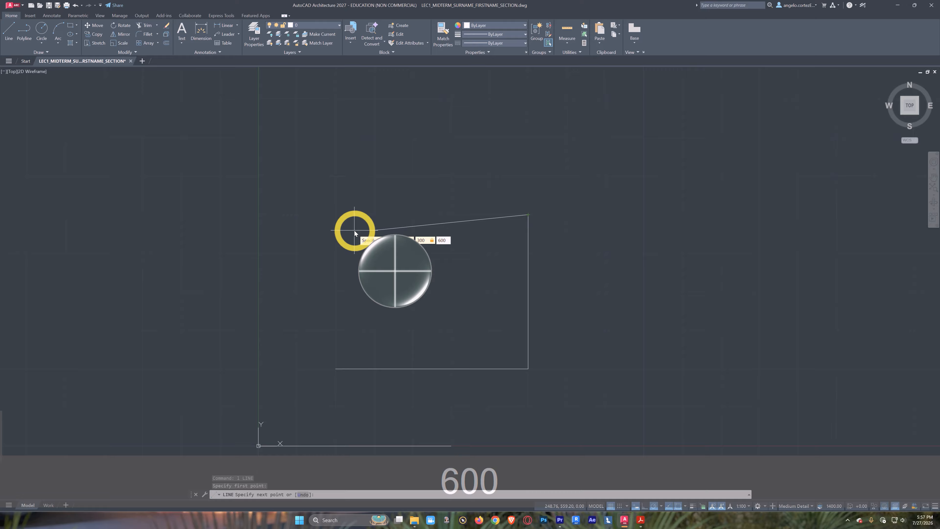
key(Return)
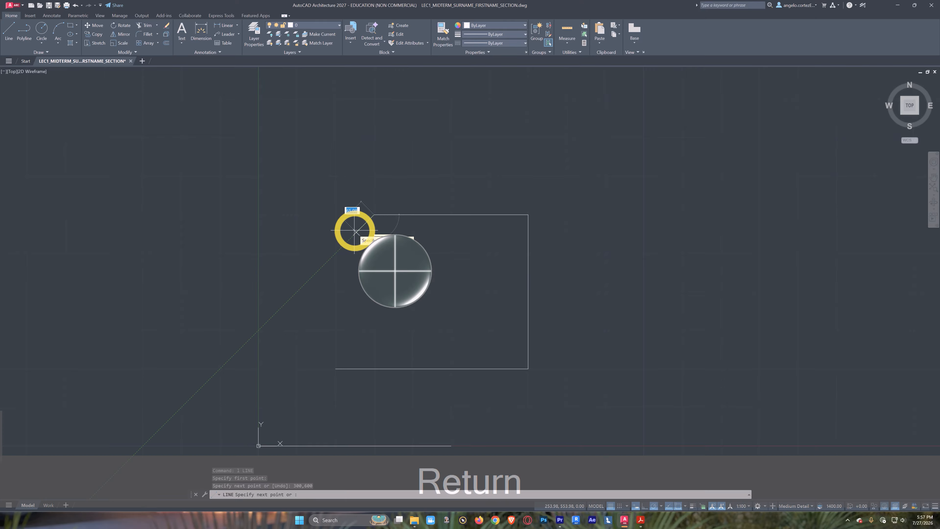
Step: Continue the outline with a diagonal corner edge from 300,600 to absolute coordinates 200,500
scroll(370, 237, up, 2)
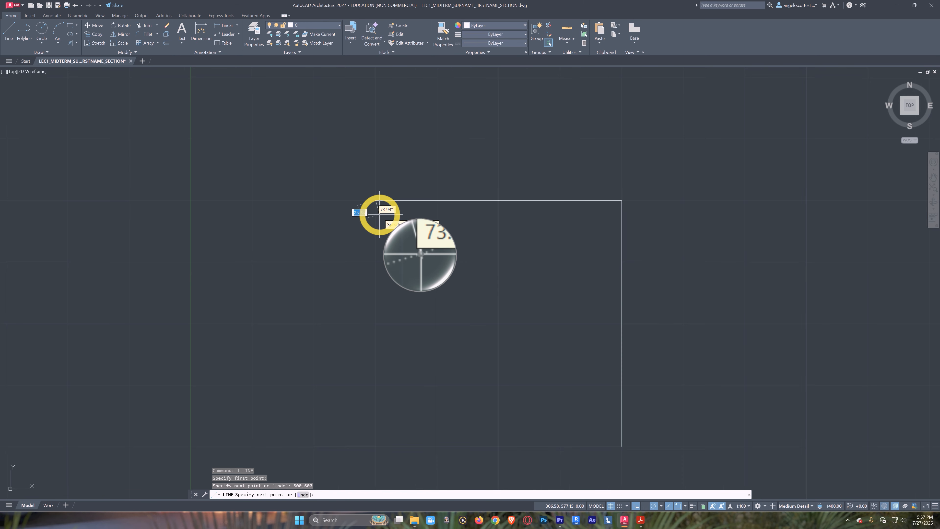
scroll(380, 213, down, 2)
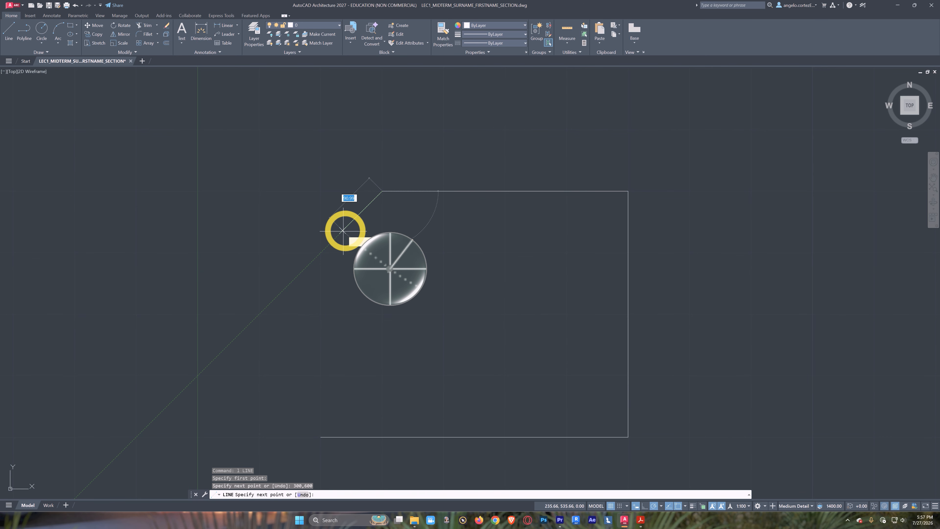
scroll(331, 235, up, 2)
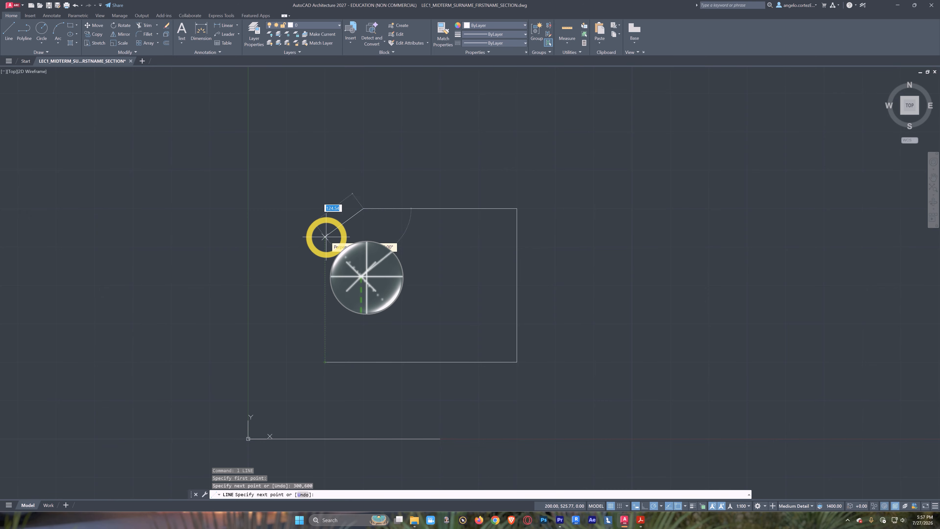
text(200)
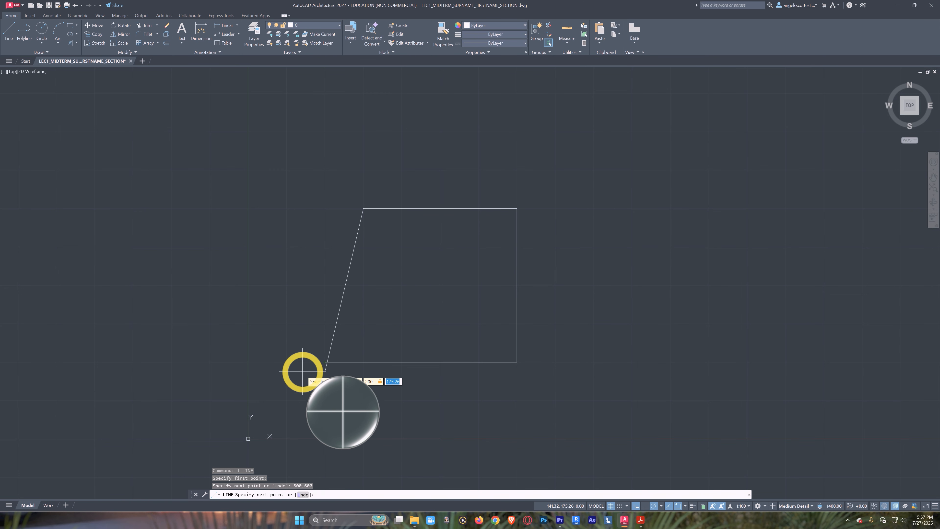
text(500)
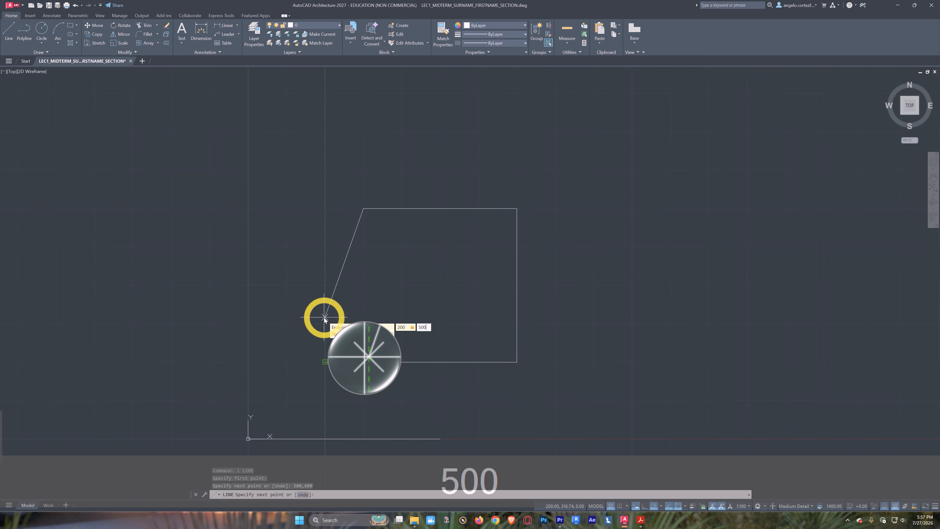
key(Return)
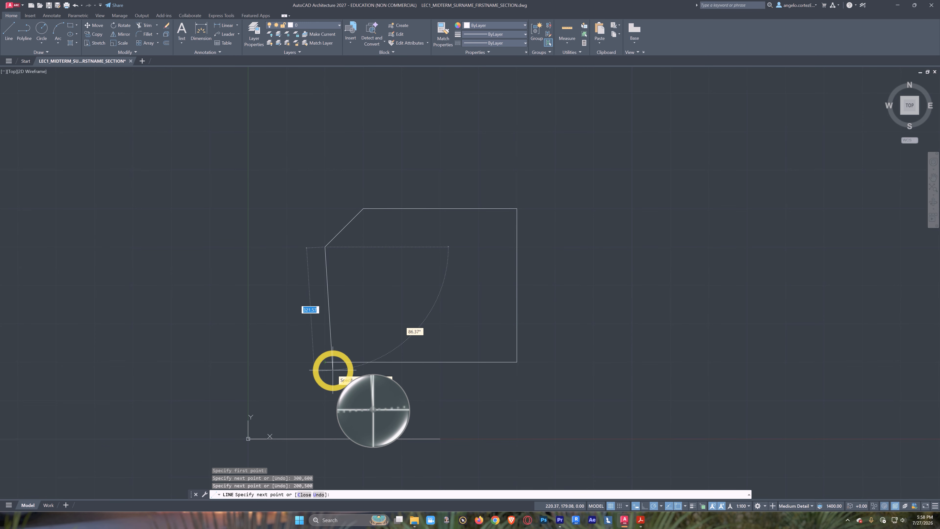
Step: Close the outline with a vertical edge down to absolute coordinates 200,200 and finish the line
text(200)
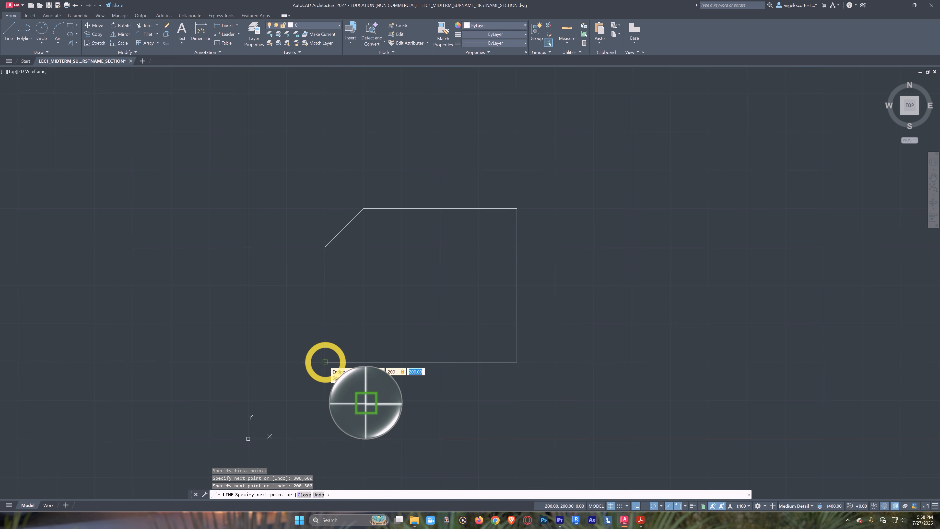
text(20)
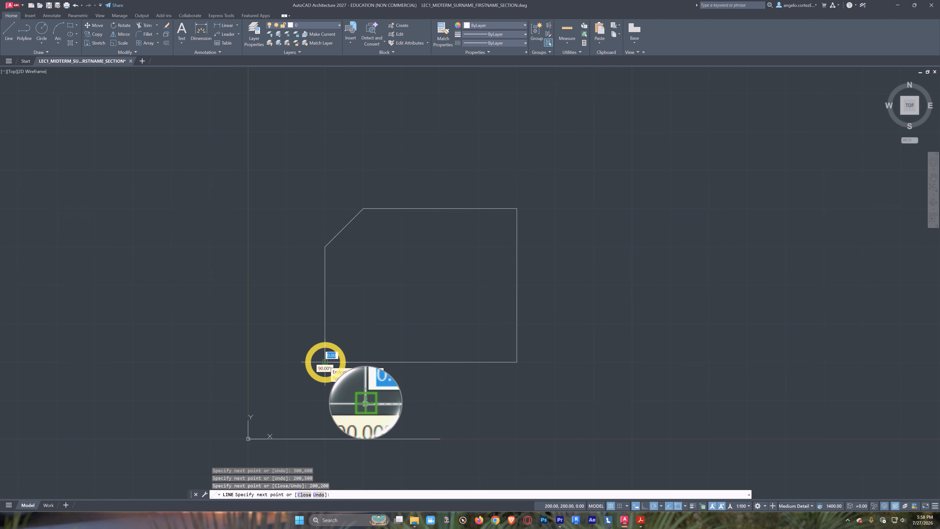
key(Return)
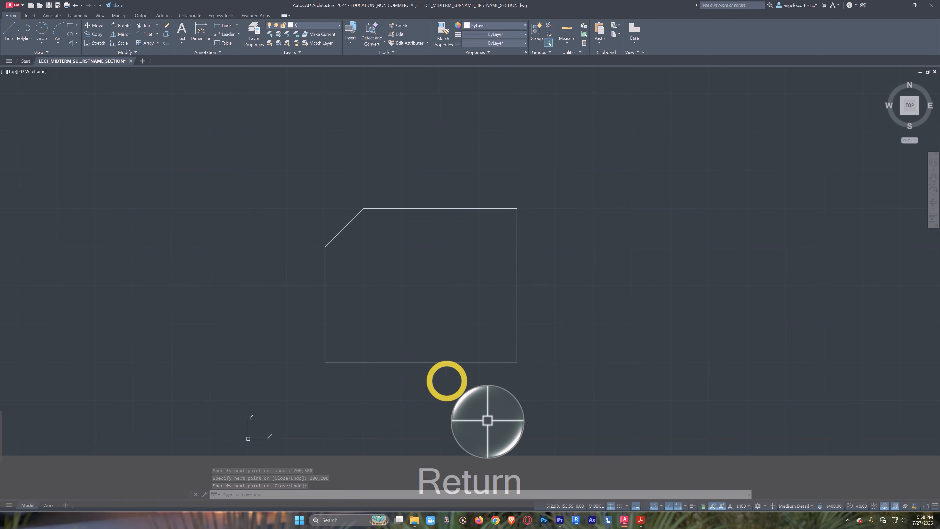
Step: Start a new line at relative coordinates @0,0, taken from the outline's last point at 200,200
middle_drag(446, 346, 420, 325)
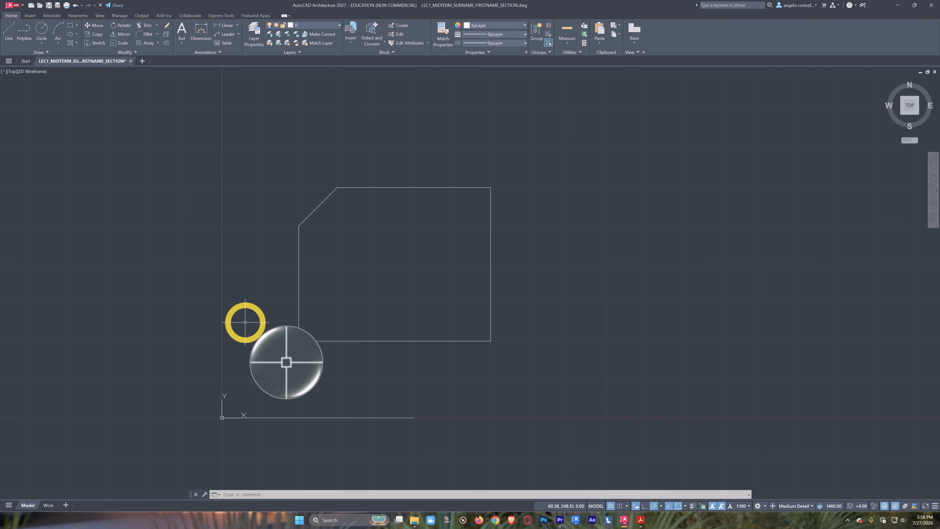
mouse_move(272, 312)
middle_down()
mouse_move(319, 336)
mouse_move(313, 343)
middle_up()
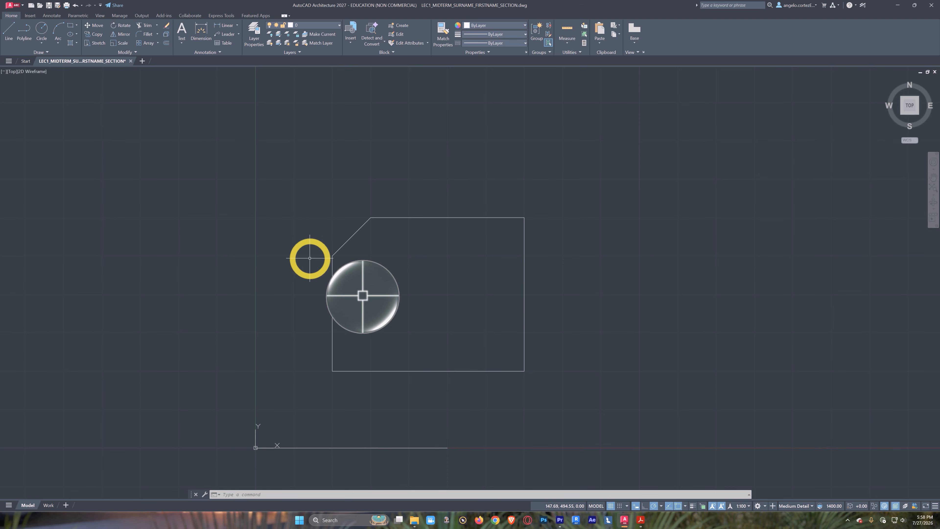
middle_drag(395, 316, 365, 336)
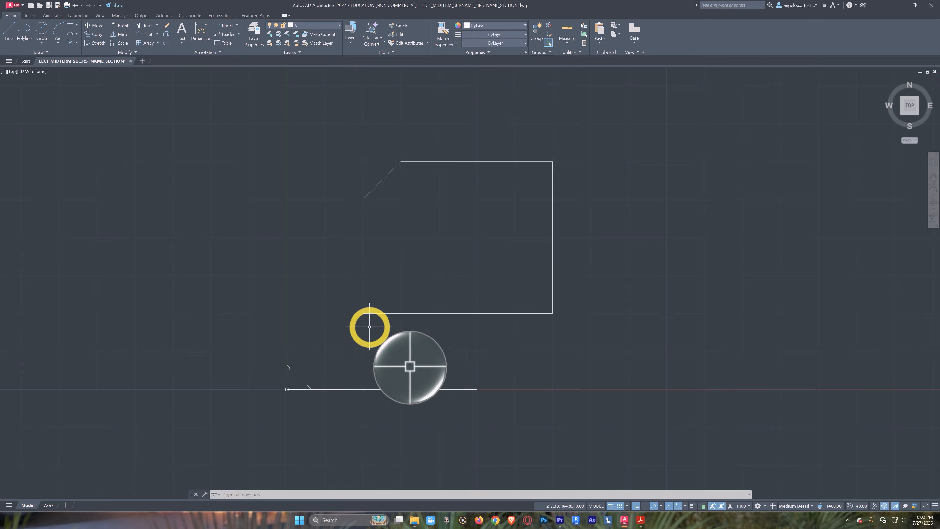
key(Return)
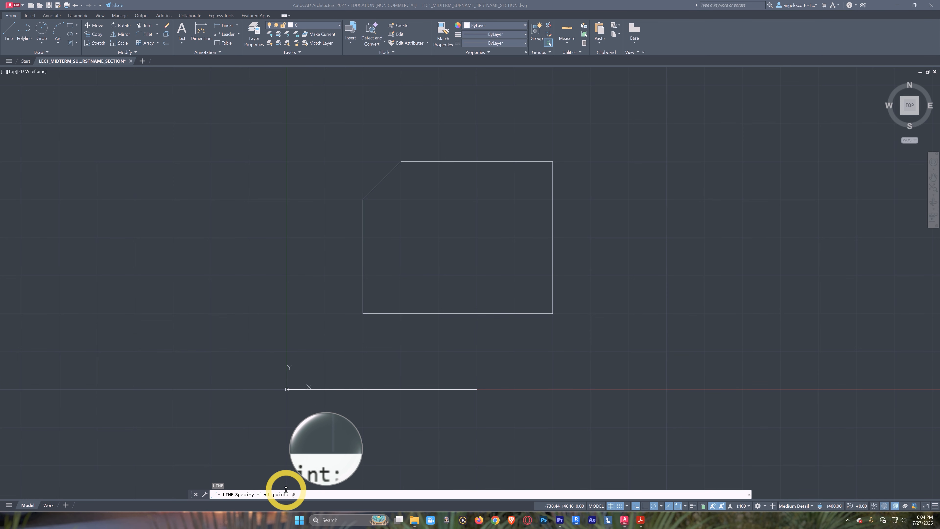
click(296, 495)
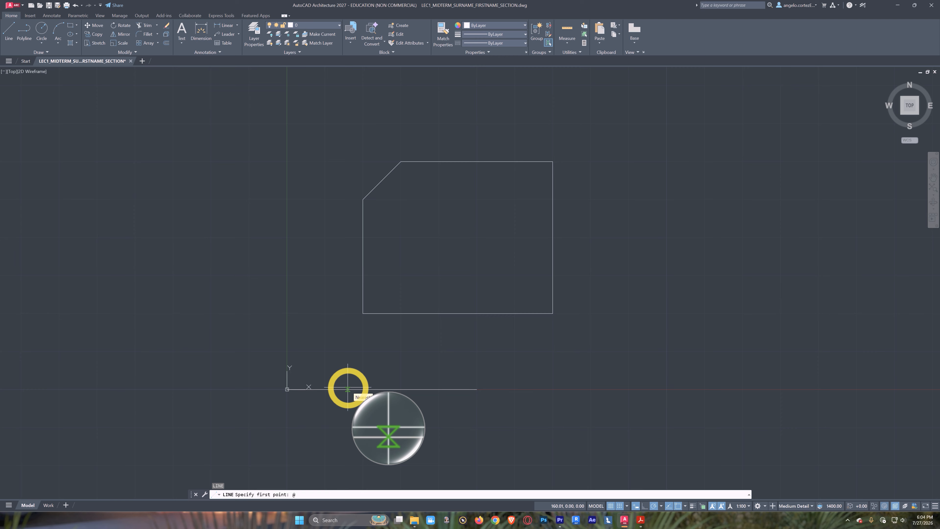
text(0,0)
key(Return)
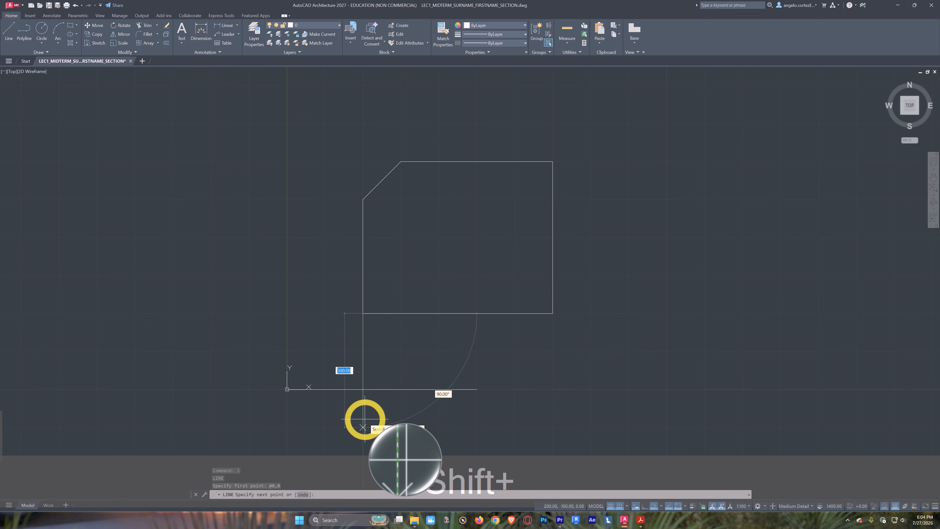
Step: Draw a vertical segment downward from the outline's 200,200 corner using relative coordinates @0,-300
text(@)
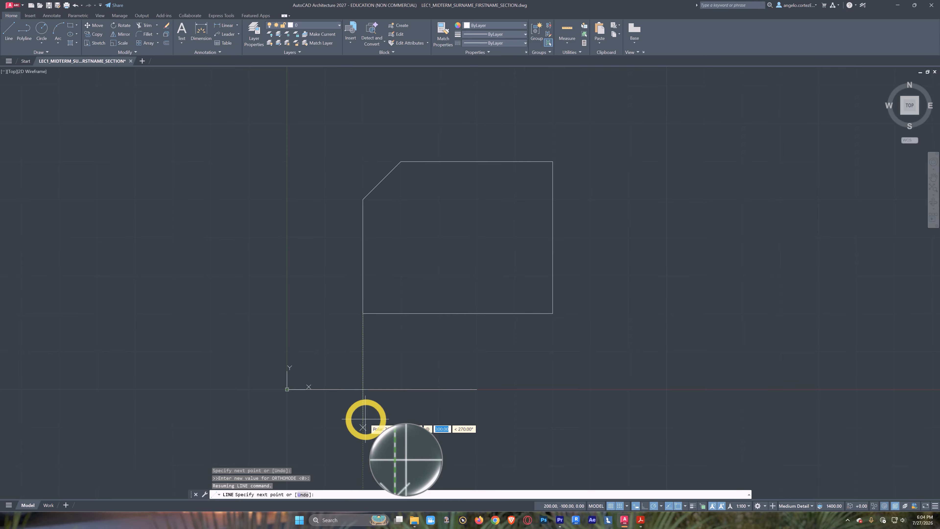
text(0)
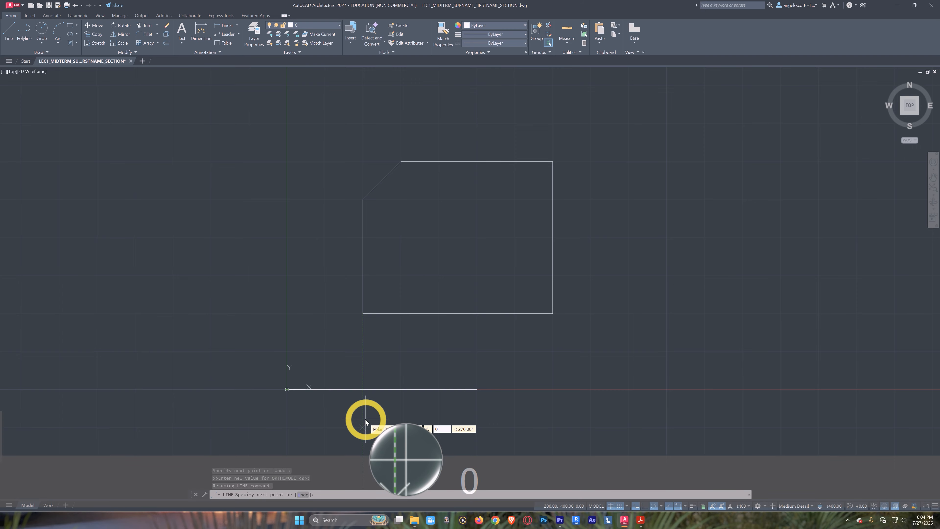
text(,)
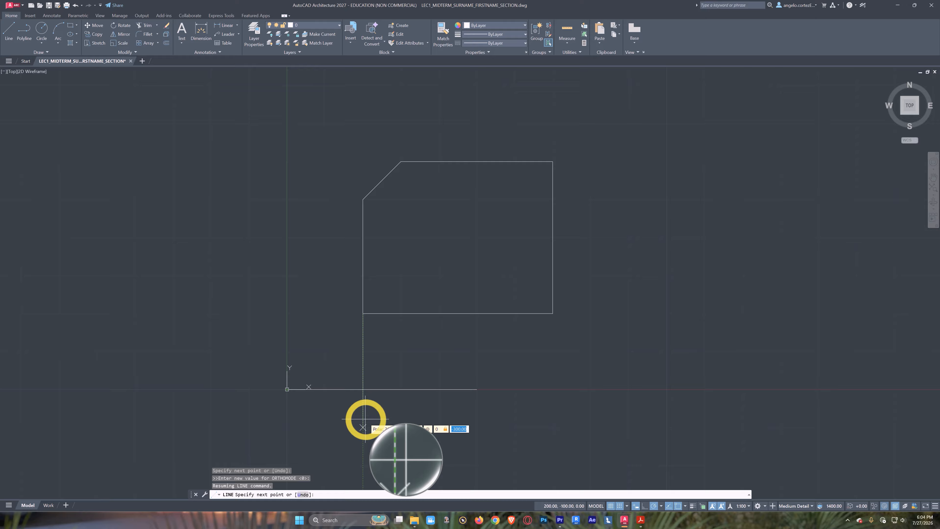
text(-300)
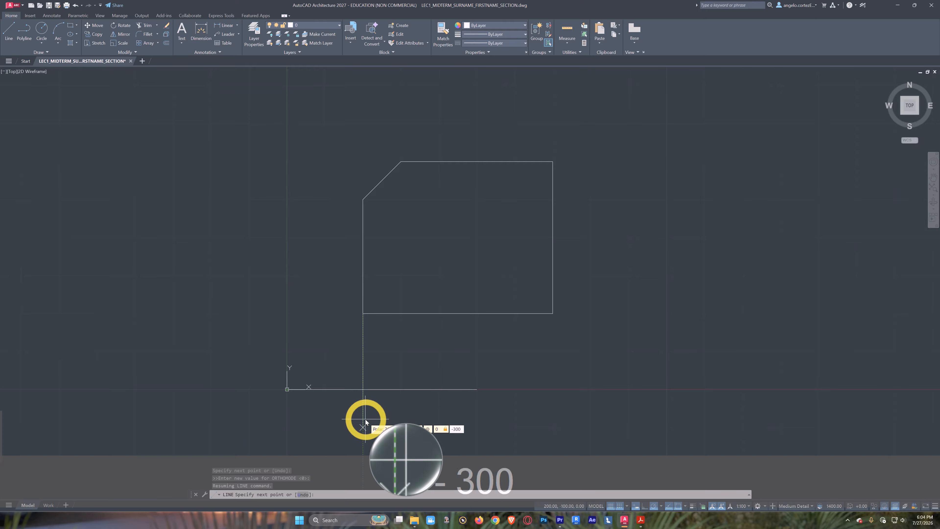
key(Return)
middle_drag(463, 437, 461, 384)
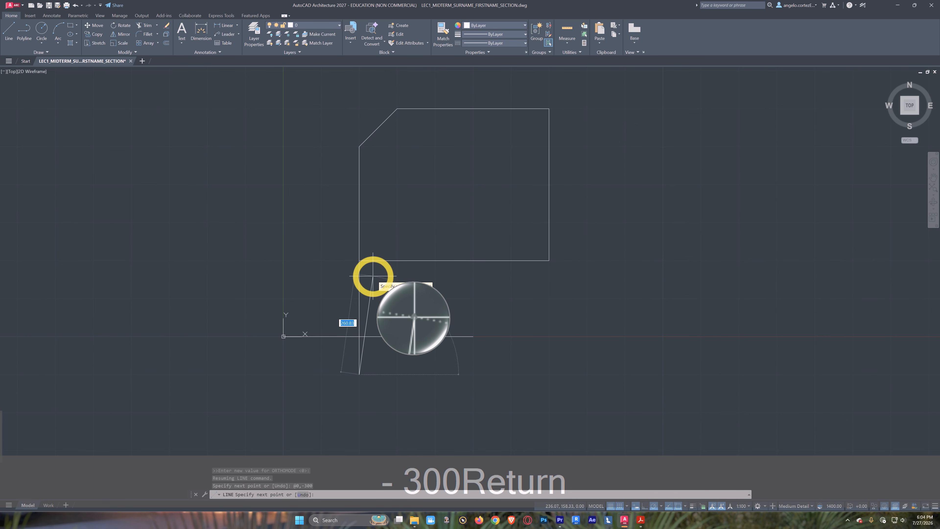
scroll(373, 308, up, 2)
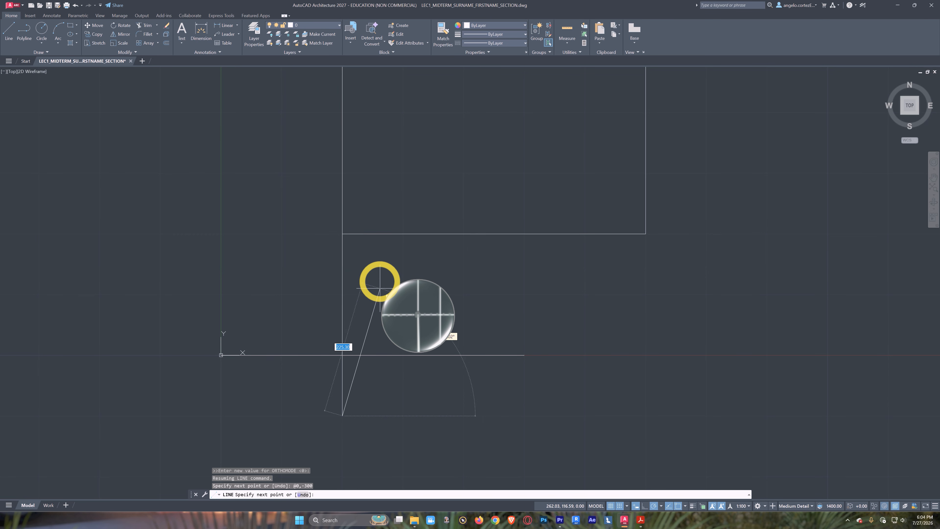
middle_drag(430, 279, 403, 311)
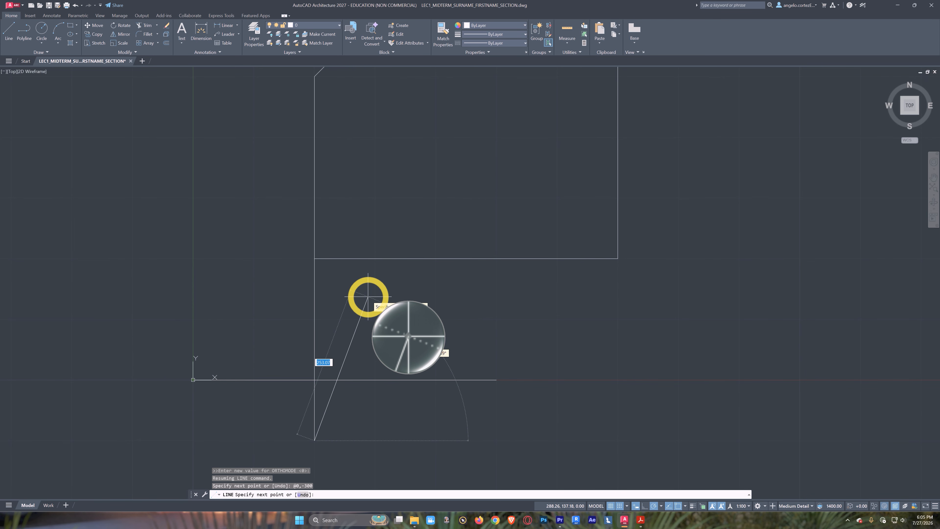
mouse_move(368, 296)
middle_down()
mouse_move(363, 260)
mouse_move(370, 283)
middle_up()
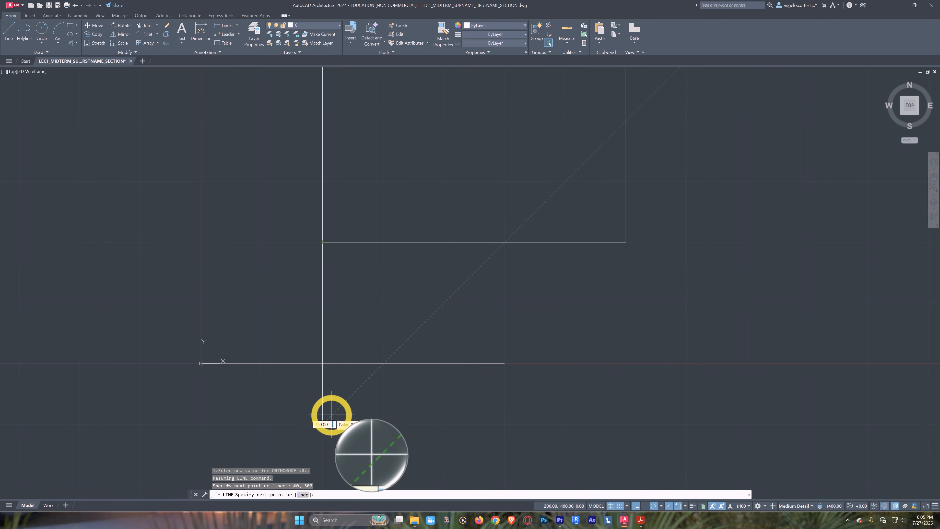
middle_drag(394, 410, 394, 409)
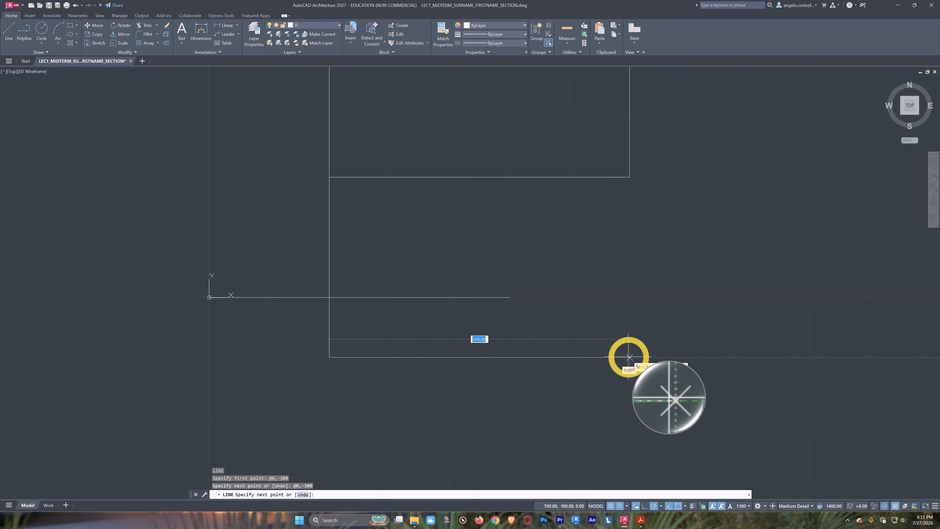
key(shift+2)
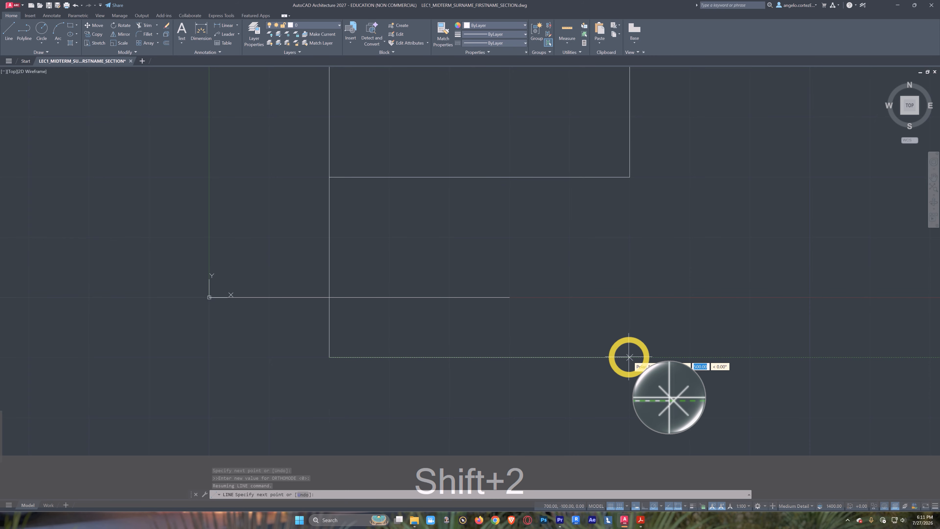
text(500)
key(comma)
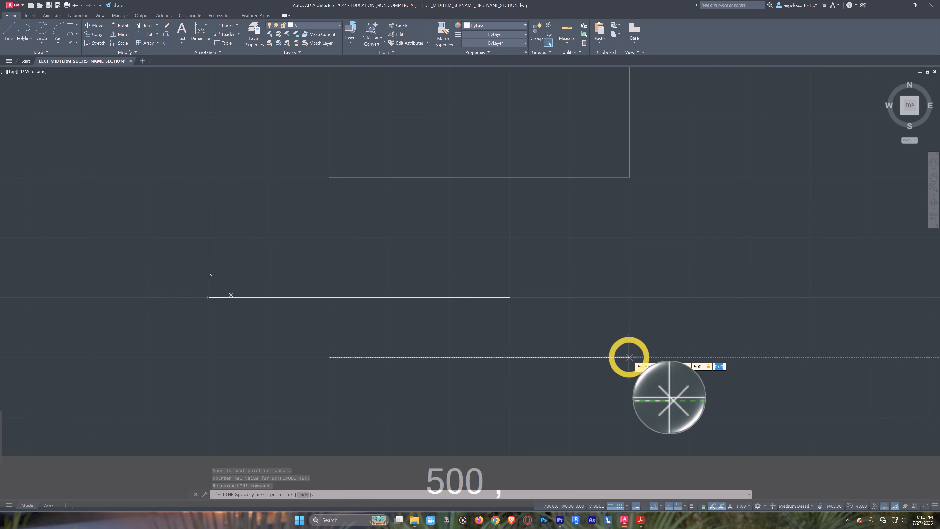
text(0)
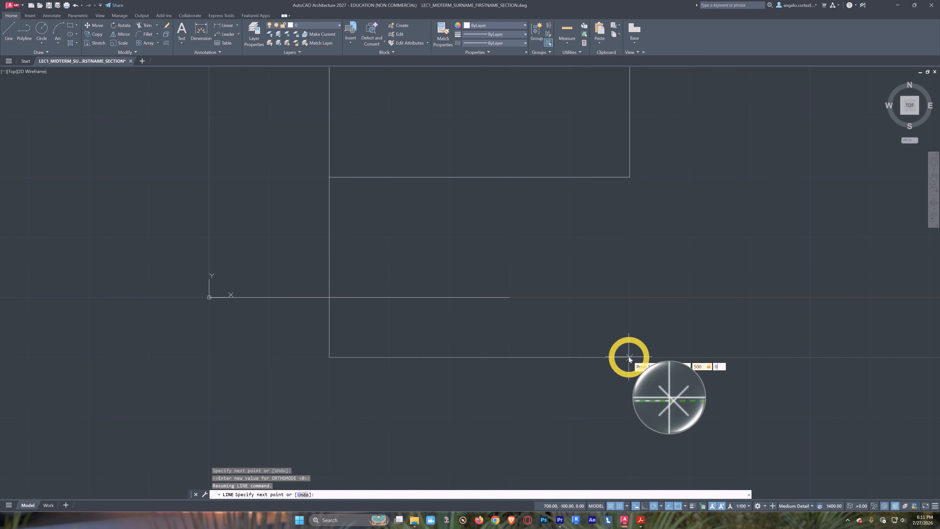
key(Return)
Step: Draw a vertical segment up to the outline's 700,200 corner using relative coordinates @0,300
middle_drag(700, 287, 663, 311)
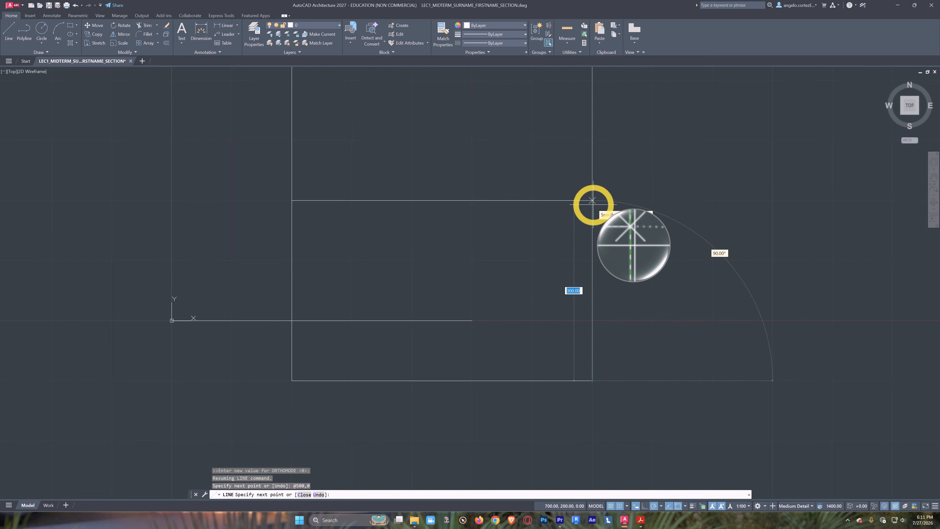
text(@)
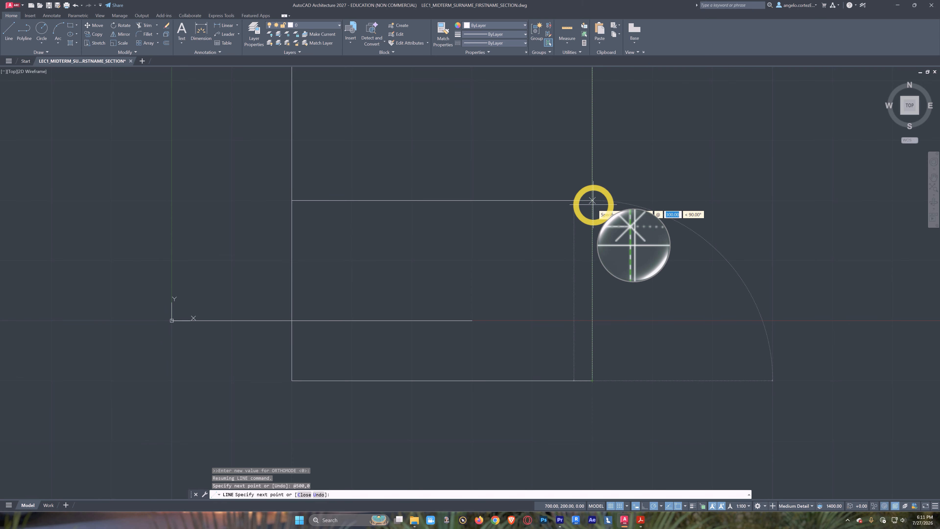
text(0)
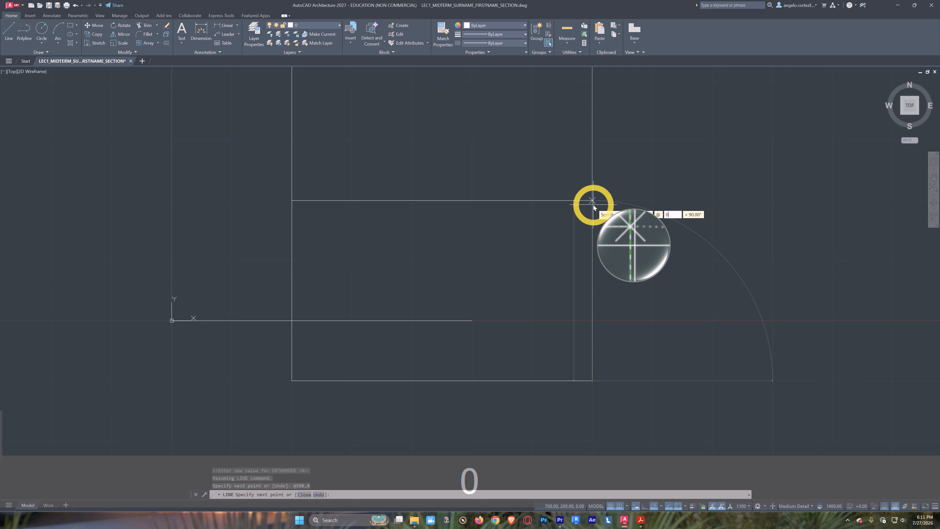
text(,)
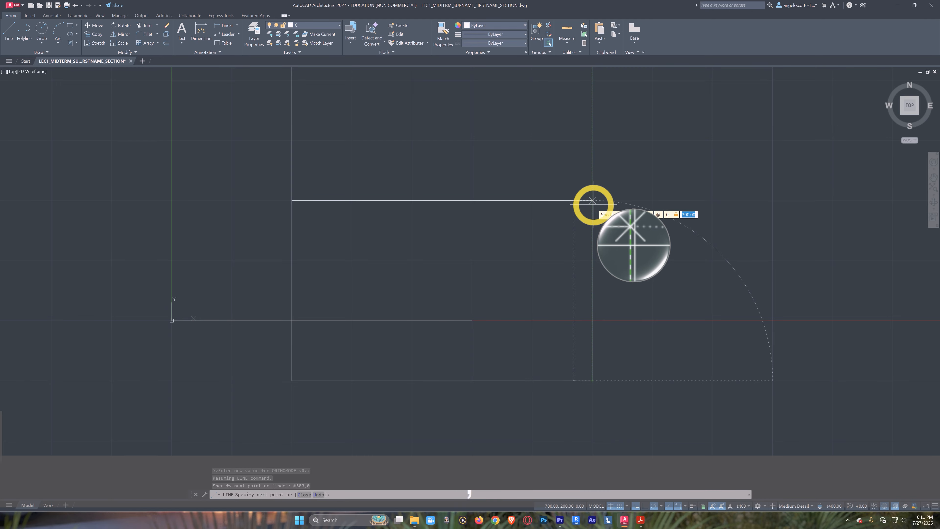
text(300)
key(Return)
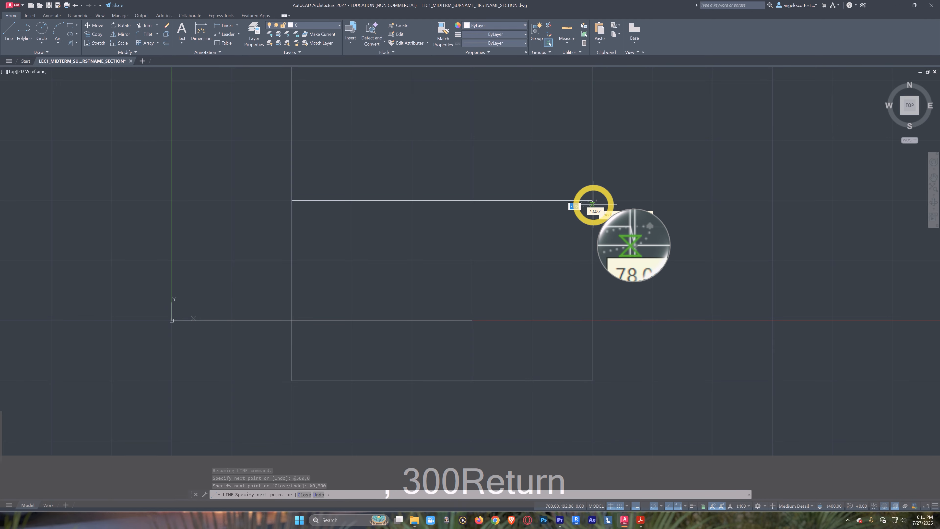
Step: End the line chain at the 700,200 corner and check the finished rectangle below the outline
mouse_move(525, 220)
middle_down()
mouse_move(447, 268)
mouse_move(495, 294)
middle_up()
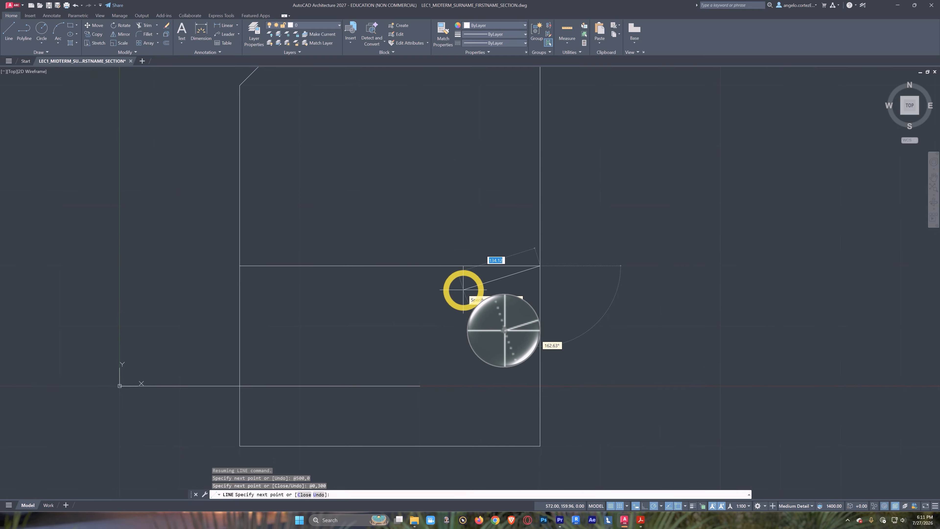
key(Return)
scroll(467, 292, down, 8)
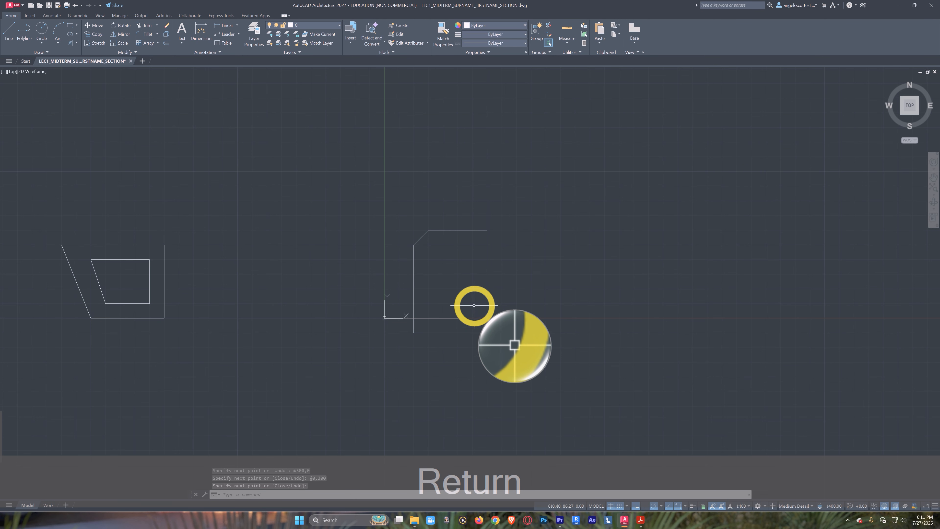
scroll(472, 308, up, 6)
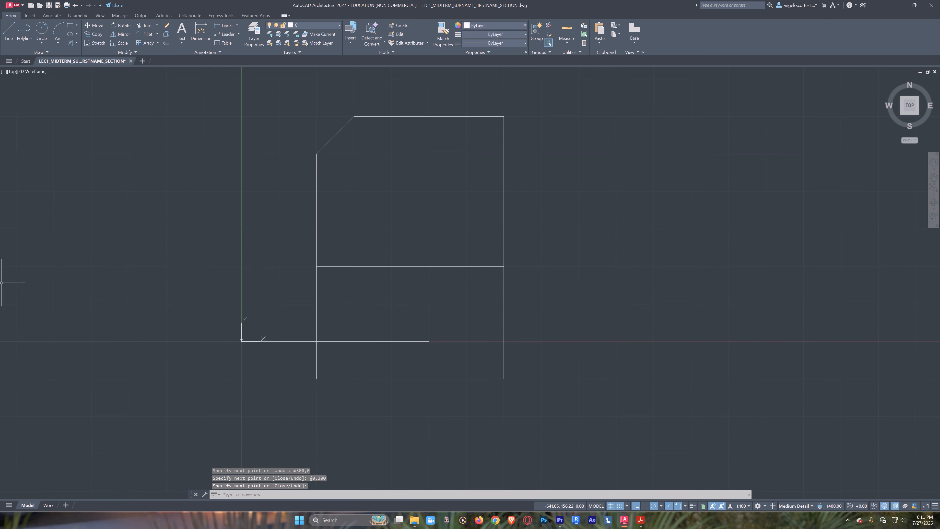
scroll(308, 342, up, 2)
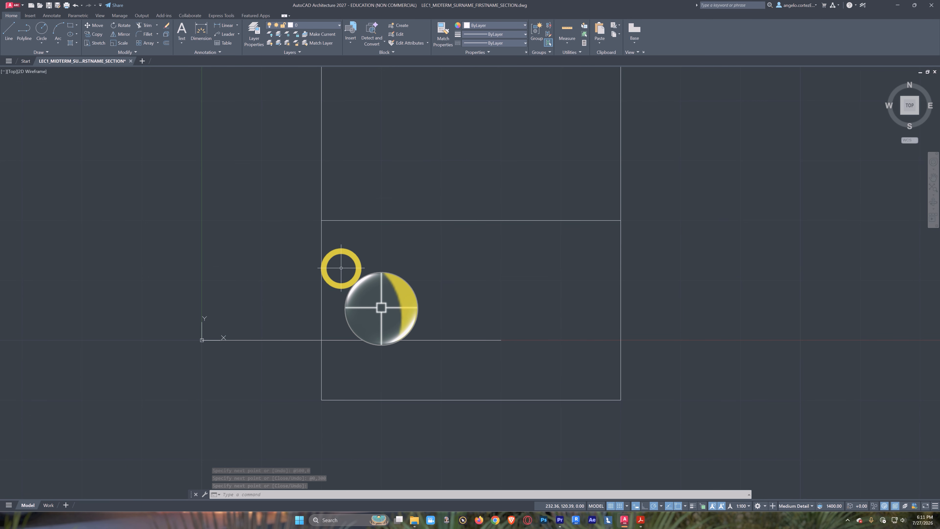
middle_drag(275, 278, 259, 316)
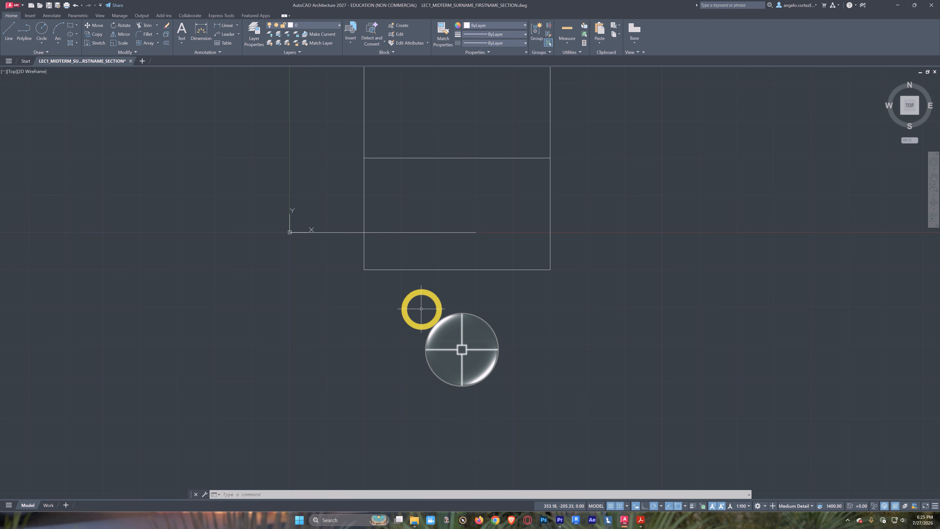
Step: Draw a line from the rectangle's lower-left corner at 200,-100, about 300 units straight down and about 400 units horizontally to the right
mouse_move(426, 317)
middle_down()
mouse_move(424, 347)
mouse_move(372, 307)
middle_up()
scroll(415, 346, up, 2)
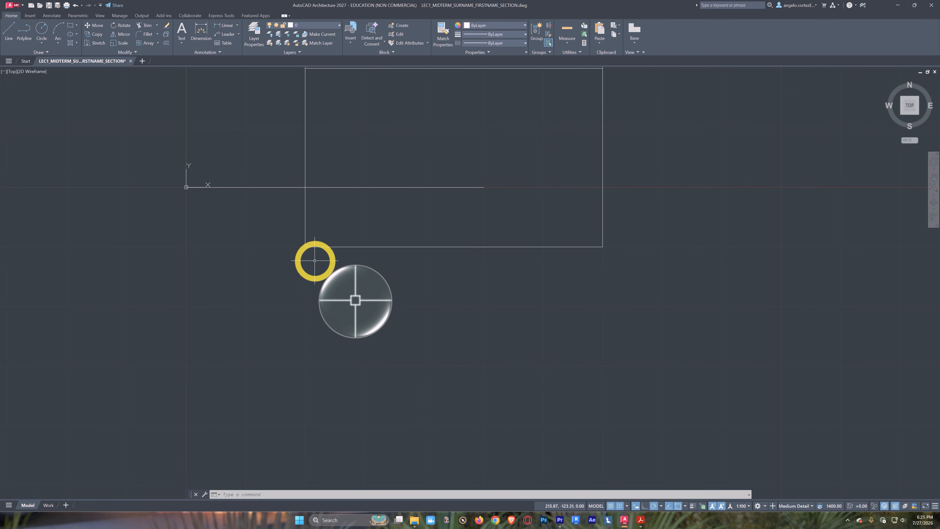
mouse_move(314, 260)
middle_down()
mouse_move(283, 254)
mouse_move(300, 275)
mouse_move(324, 280)
middle_up()
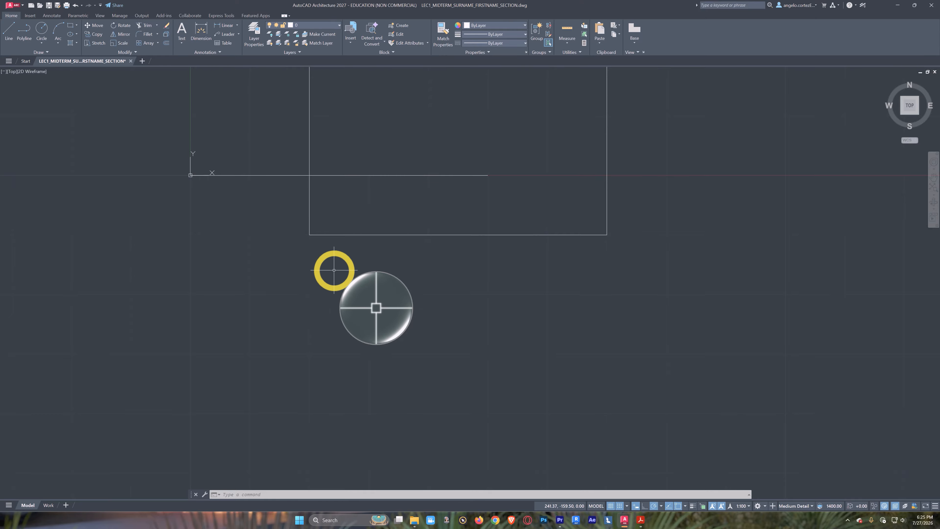
text(l)
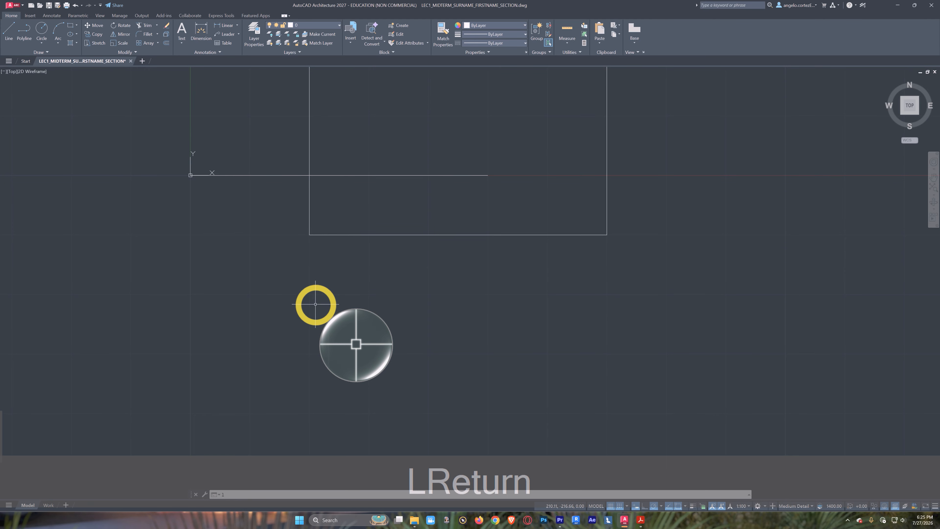
key(Return)
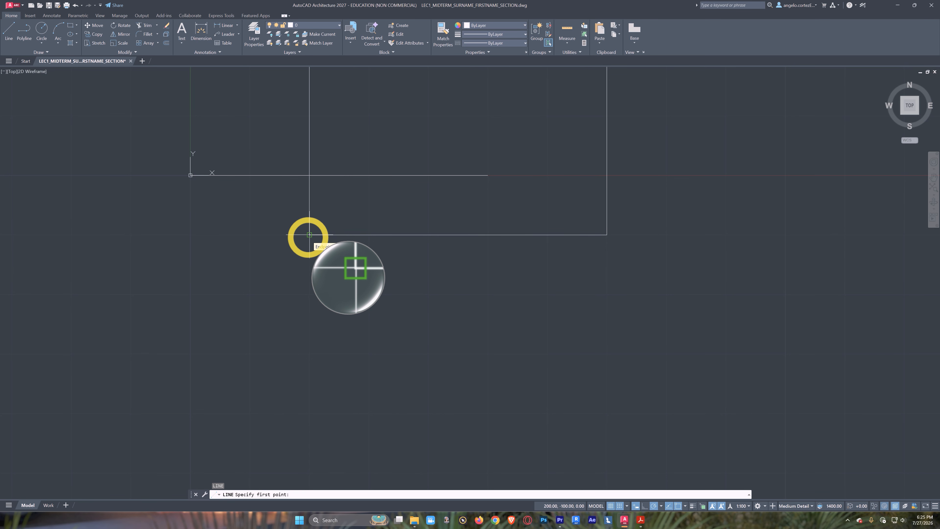
click(309, 234)
middle_drag(342, 346, 342, 277)
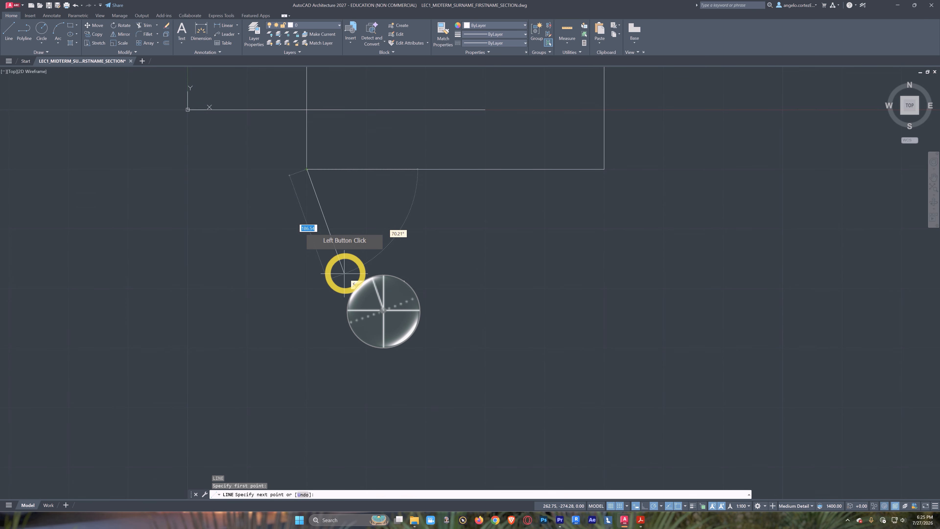
click(307, 347)
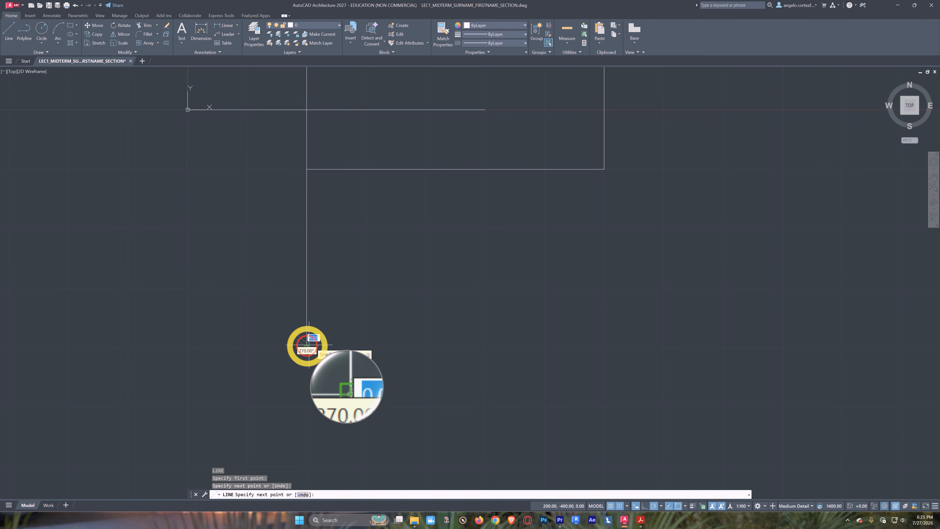
click(543, 346)
middle_drag(556, 315, 516, 333)
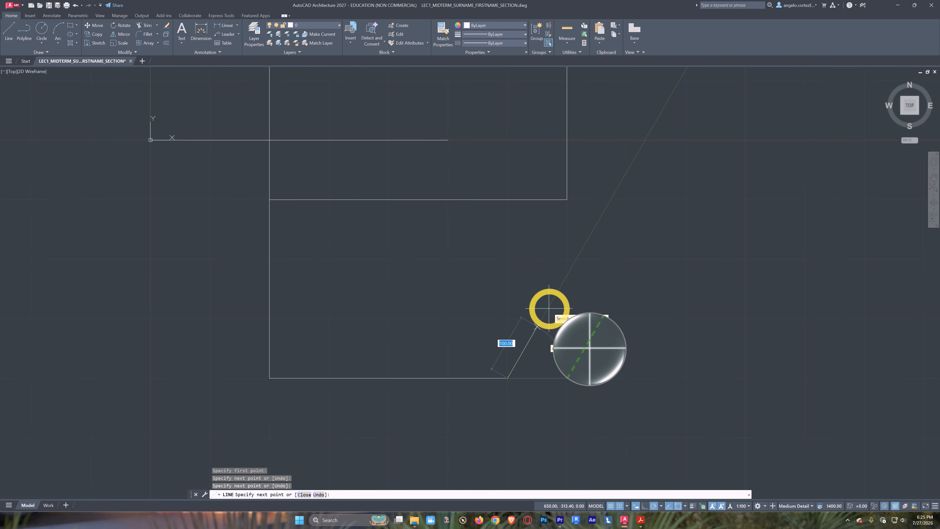
scroll(570, 300, up, 2)
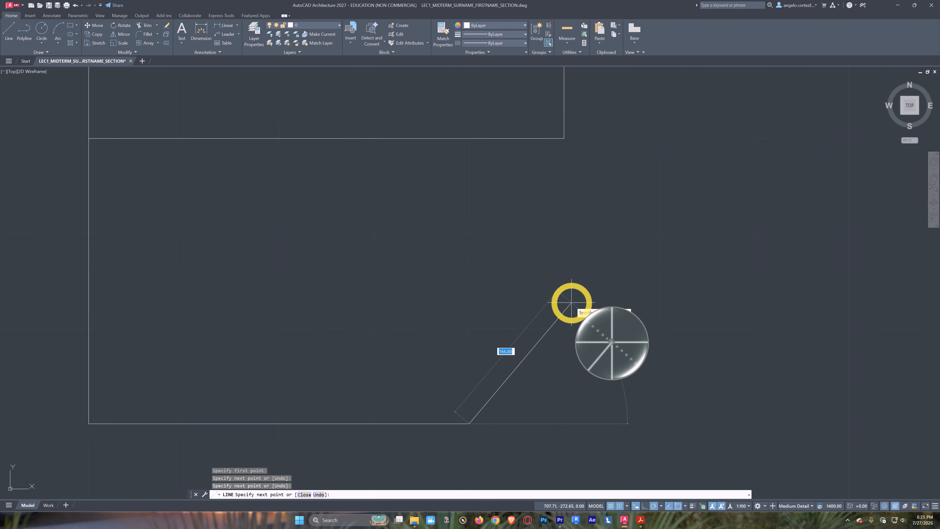
mouse_move(570, 300)
middle_down()
mouse_move(518, 265)
mouse_move(527, 285)
mouse_move(559, 273)
middle_up()
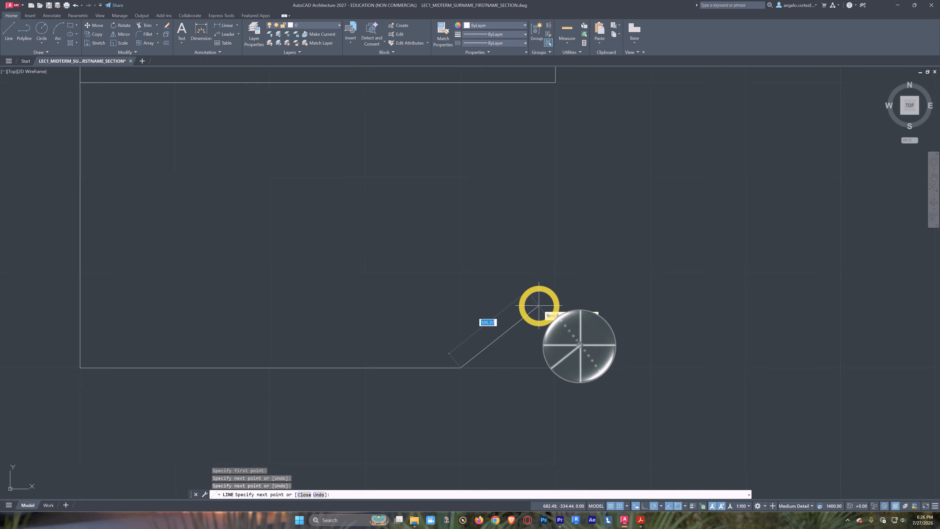
text(@)
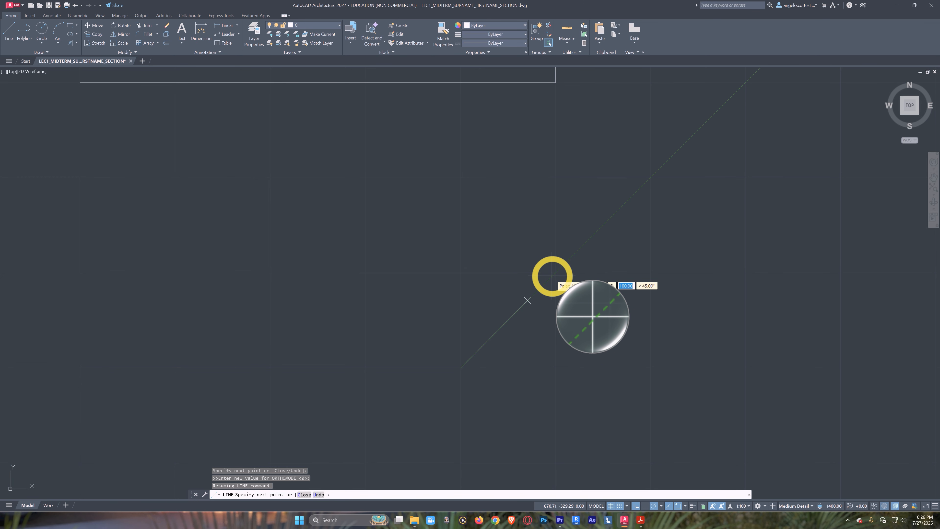
text(100)
key(shift+comma)
text(45)
key(Return)
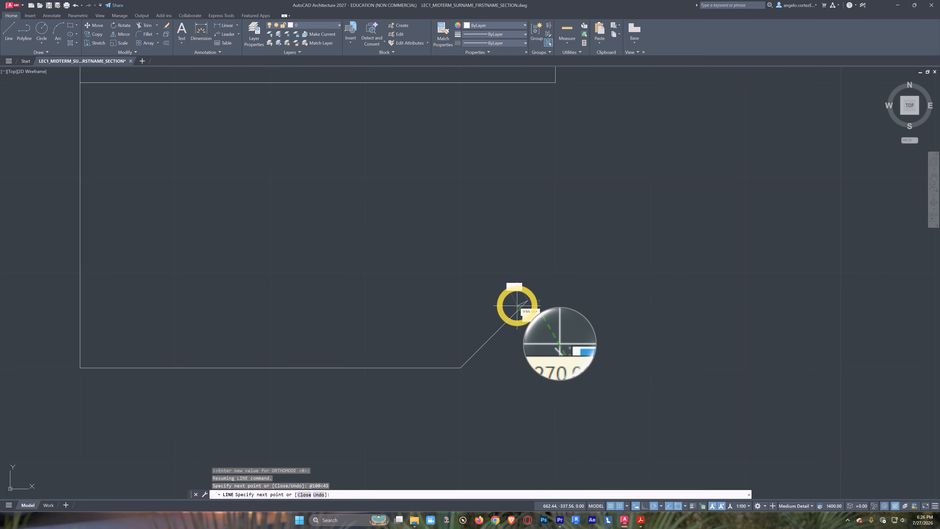
middle_drag(583, 285, 593, 308)
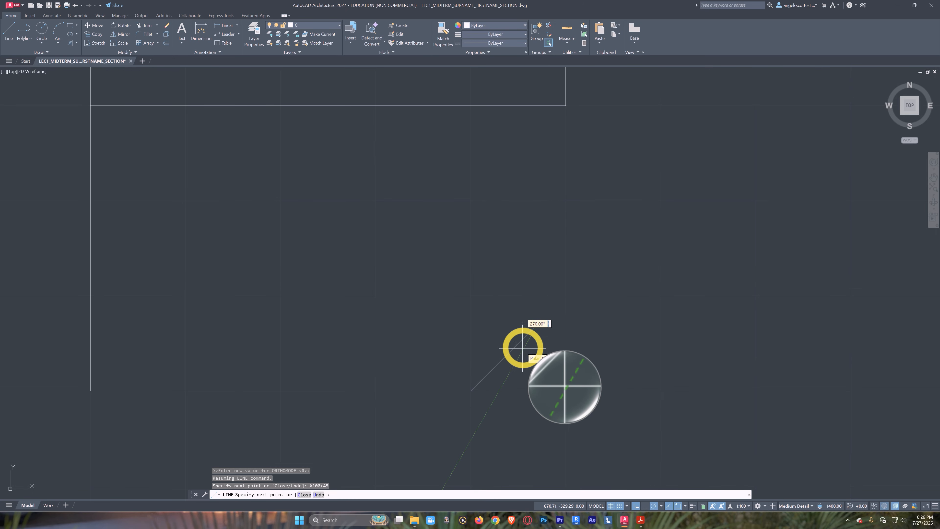
scroll(514, 361, up, 2)
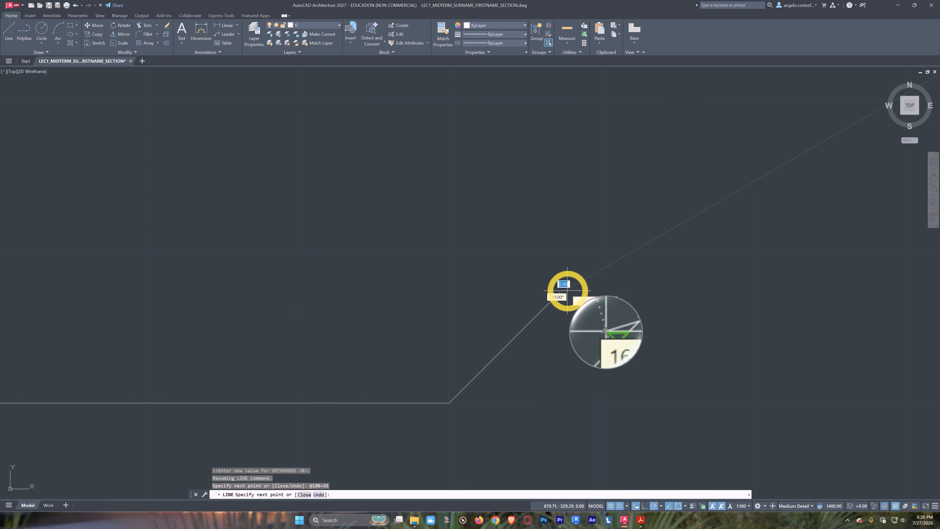
scroll(588, 315, down, 2)
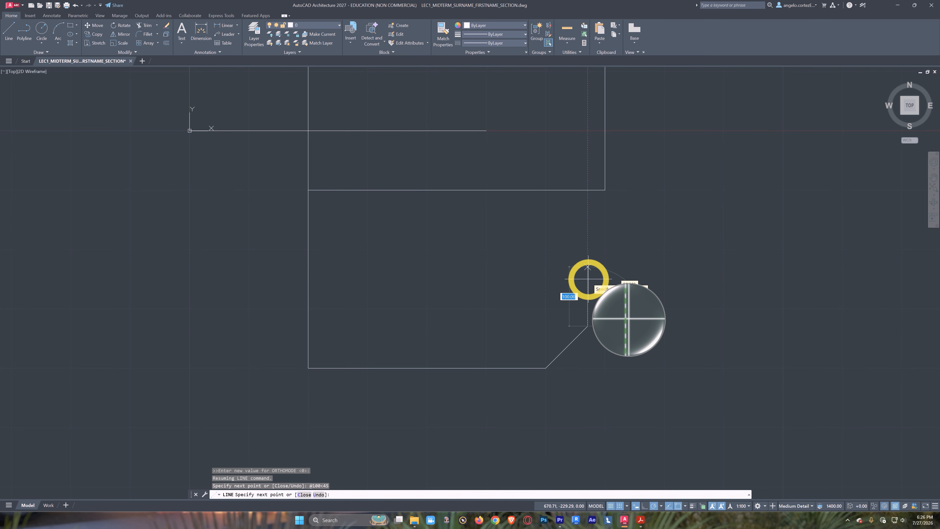
text(@)
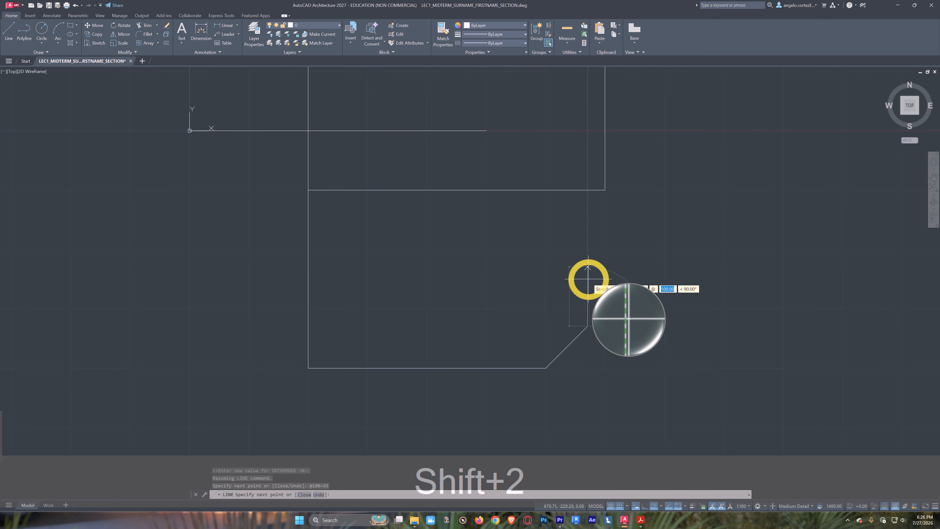
text(10)
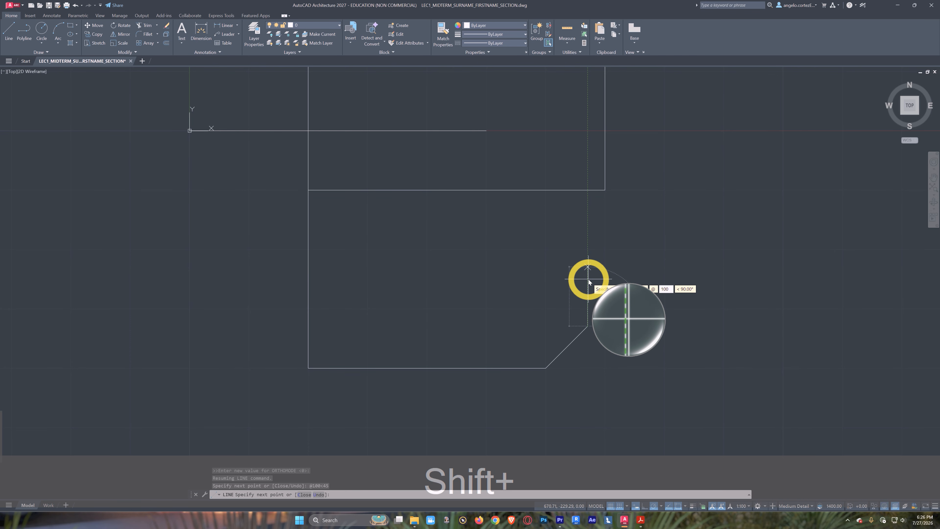
text(<)
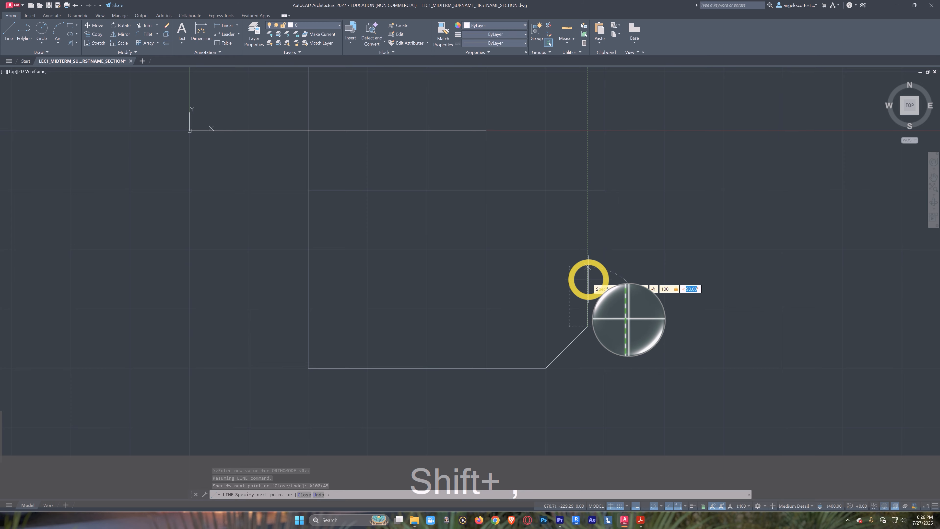
text(1)
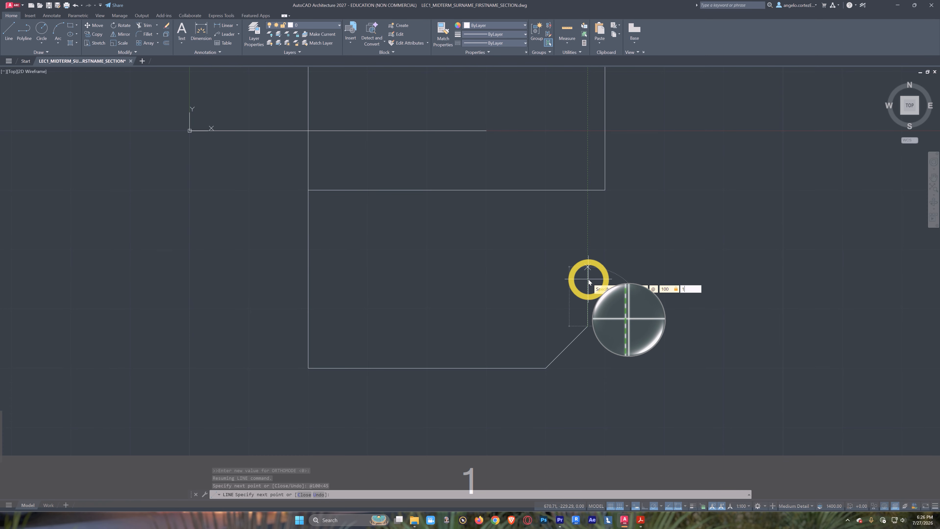
text(35)
key(Return)
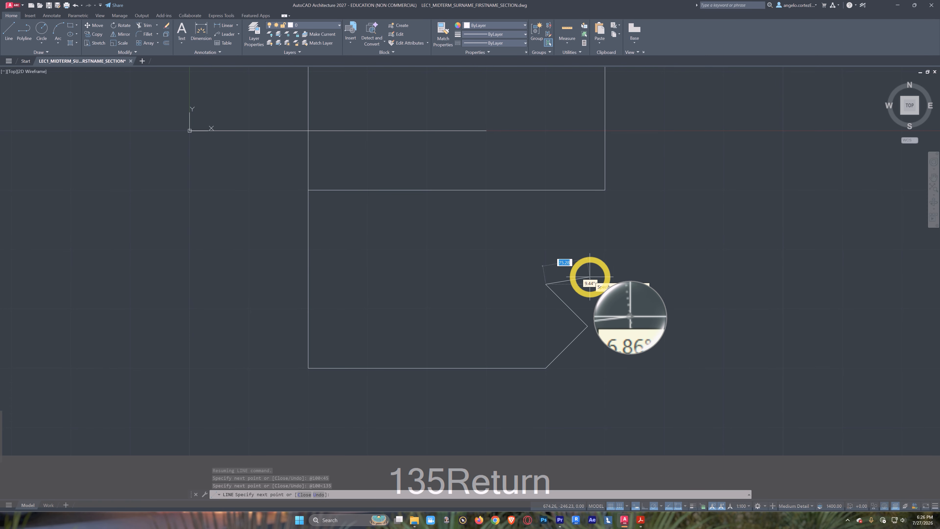
scroll(589, 277, up, 2)
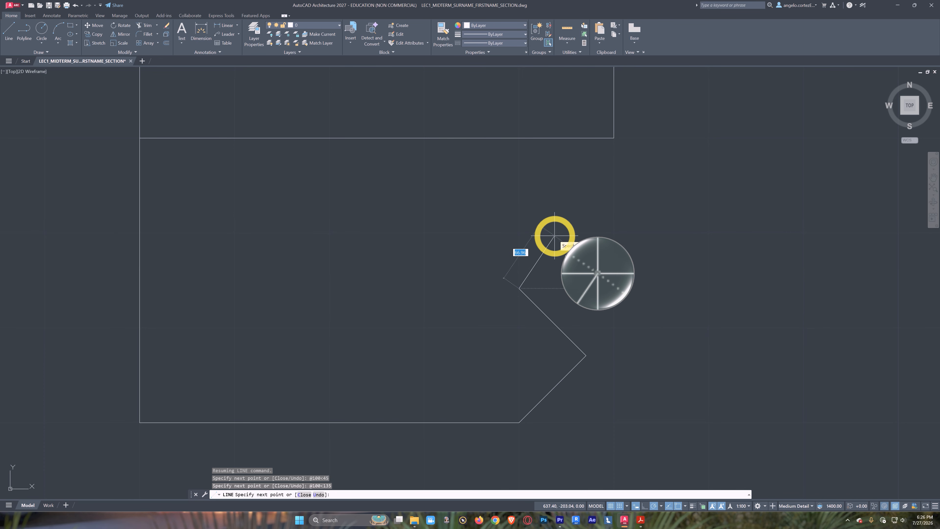
mouse_move(543, 235)
middle_down()
mouse_move(579, 240)
mouse_move(588, 261)
middle_up()
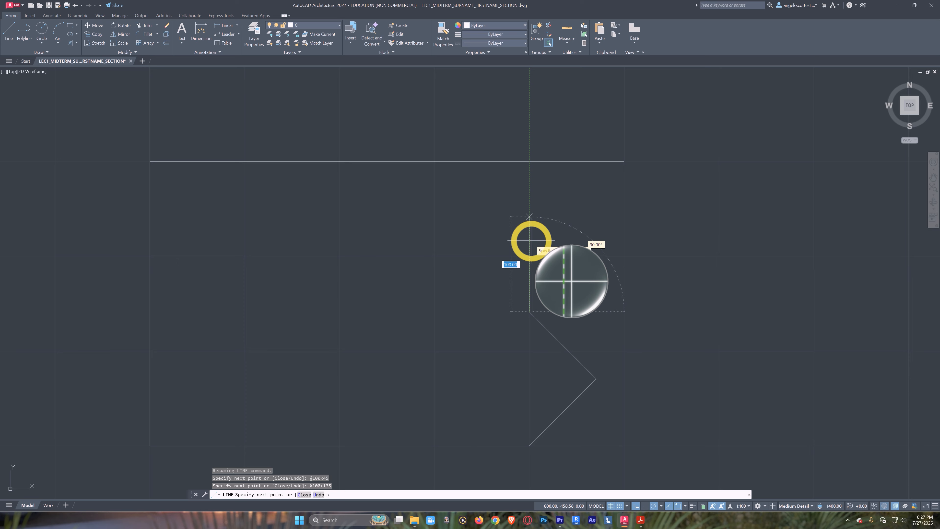
text(@)
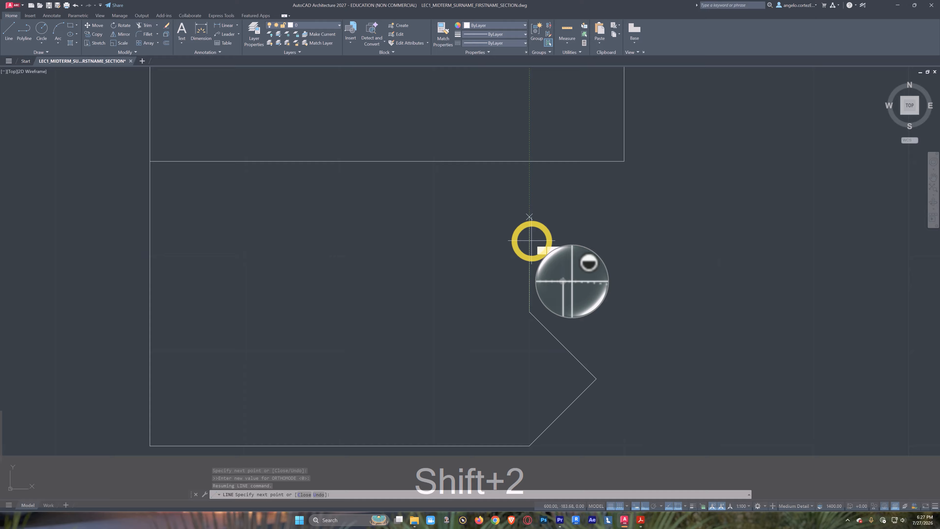
text(100)
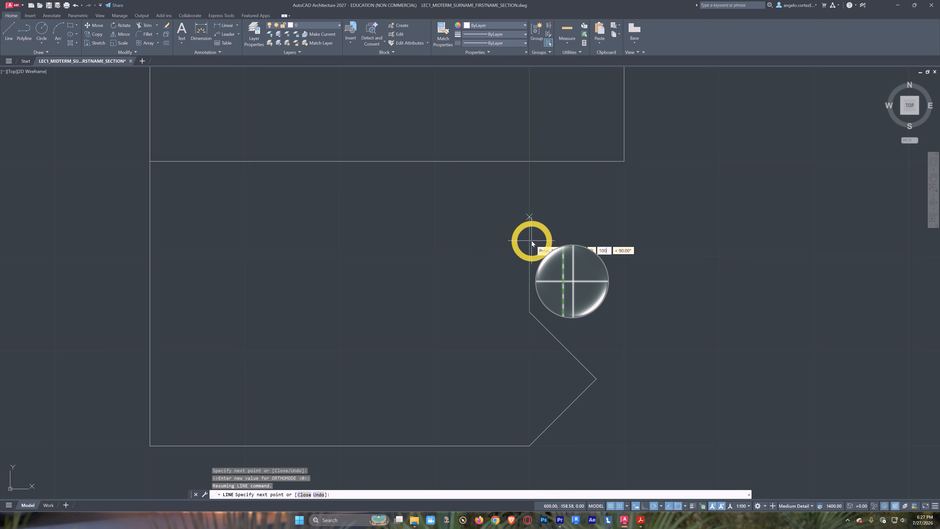
text(<)
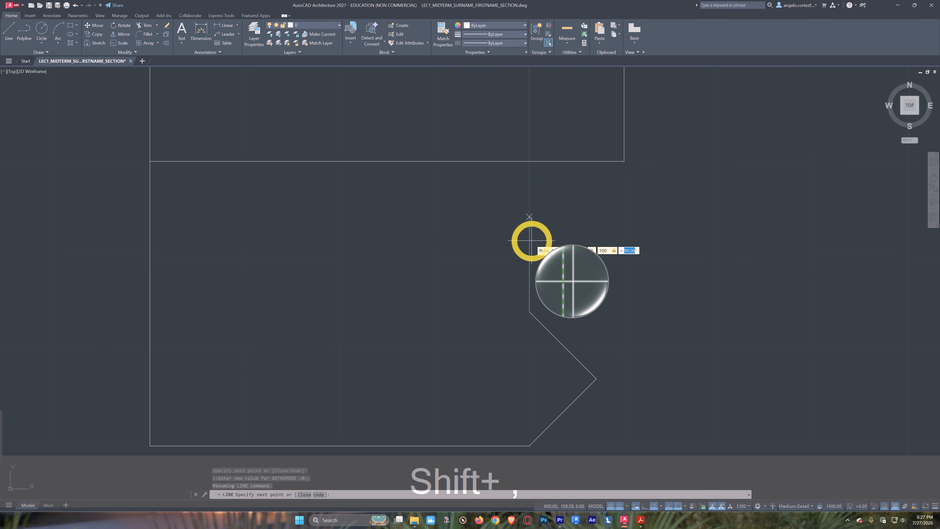
text(-135)
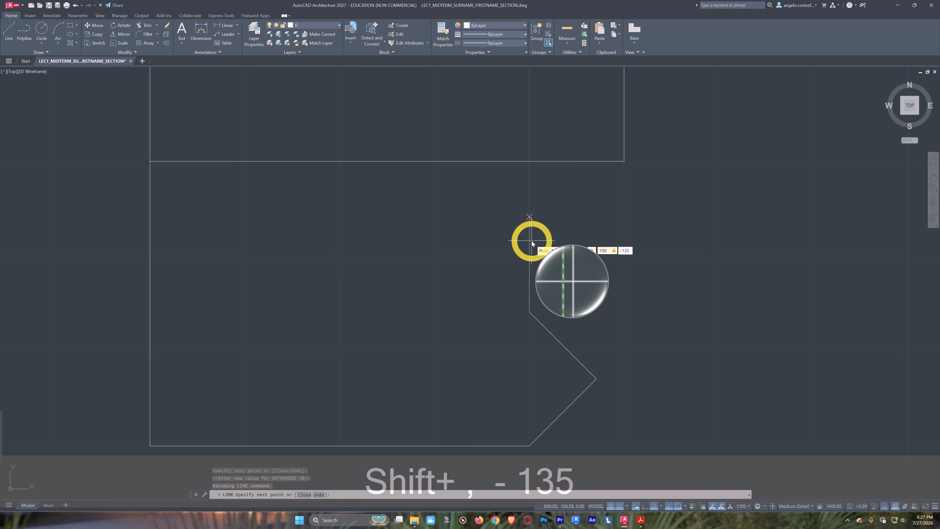
key(Return)
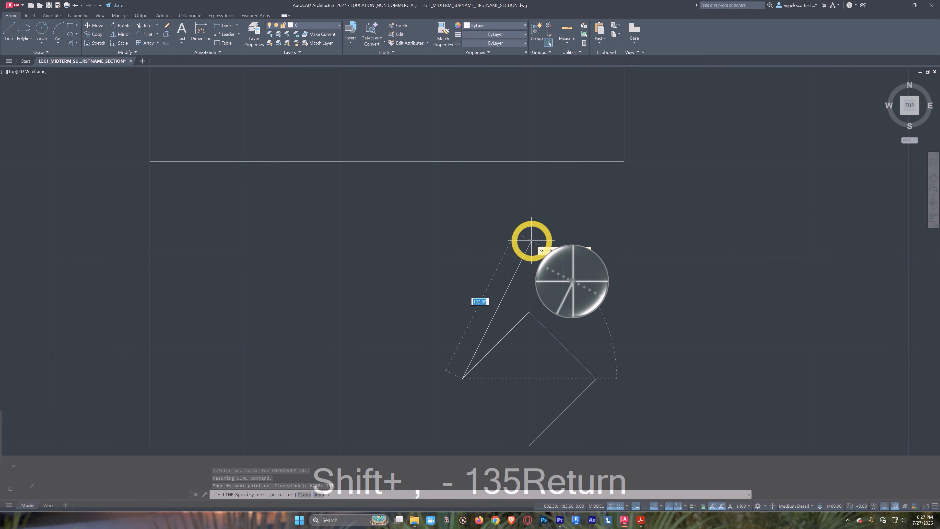
middle_drag(541, 357, 614, 249)
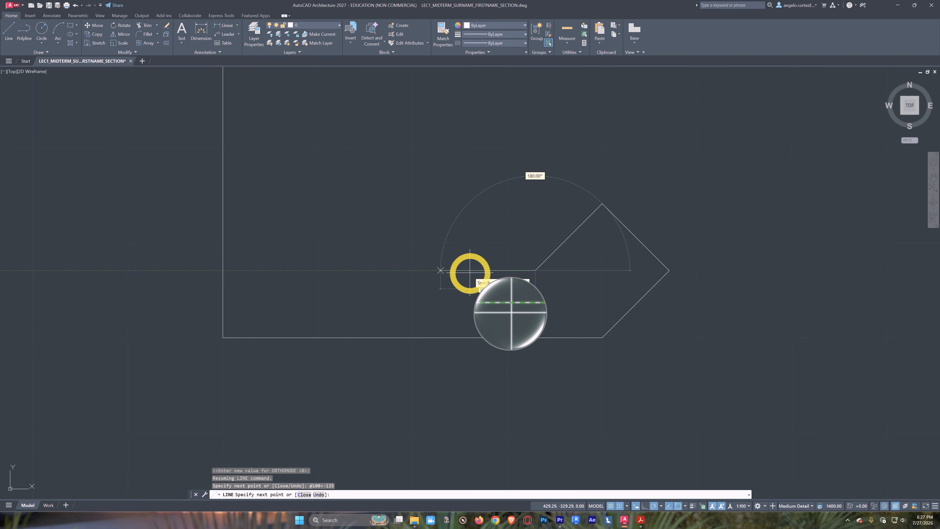
text(@100)
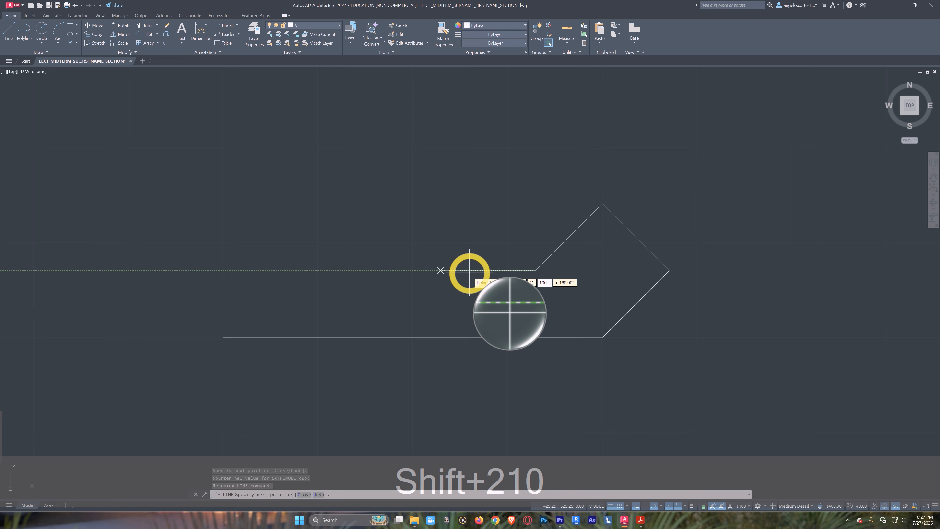
text(<)
text(-45)
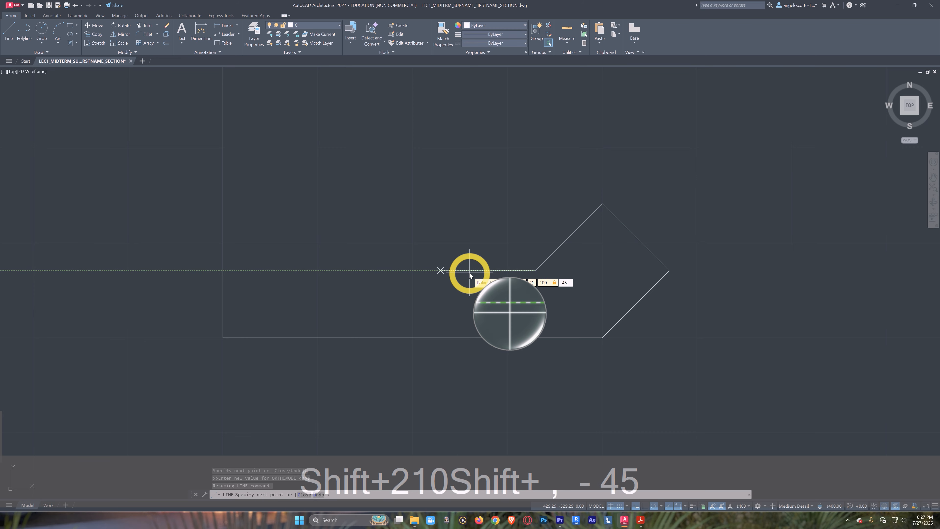
key(Return)
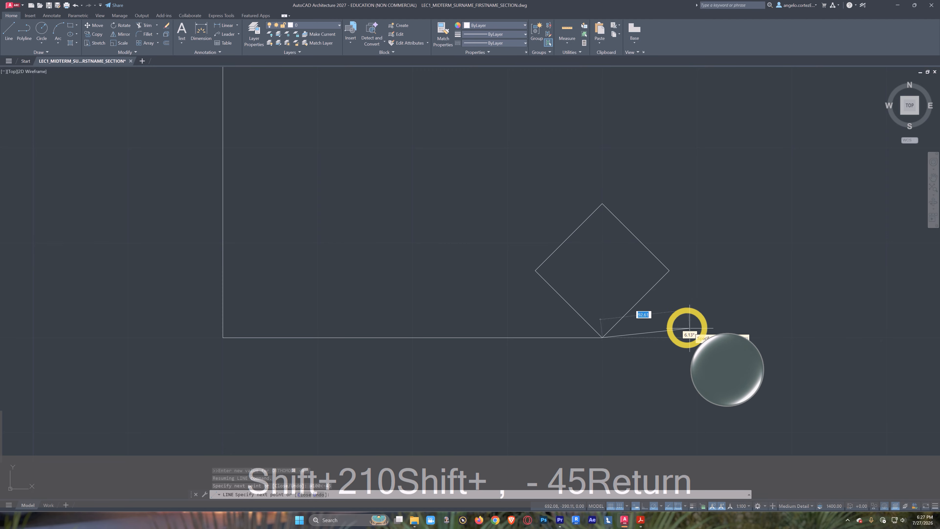
Step: Finish the diamond's line sequence and save the drawing
mouse_move(670, 328)
middle_down()
mouse_move(569, 404)
mouse_move(541, 310)
middle_up()
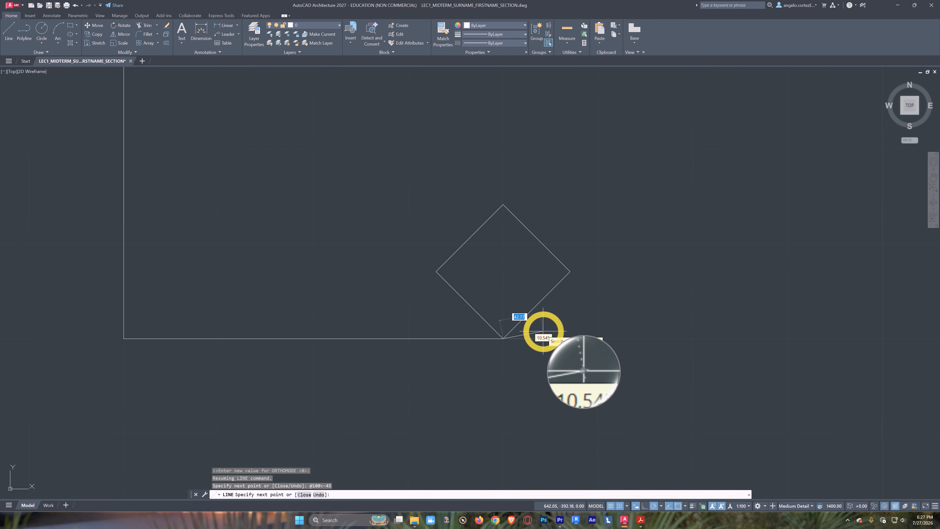
key(Return)
middle_drag(593, 329, 566, 354)
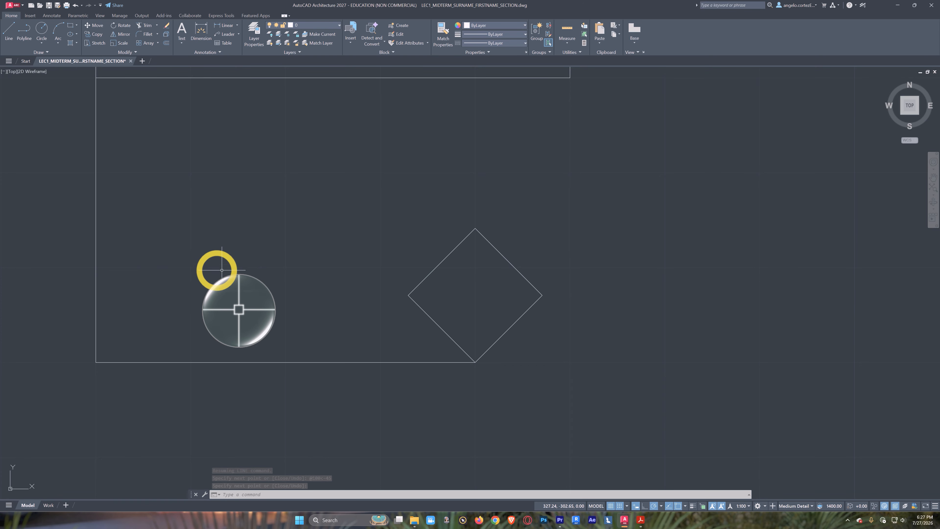
middle_drag(254, 274, 277, 321)
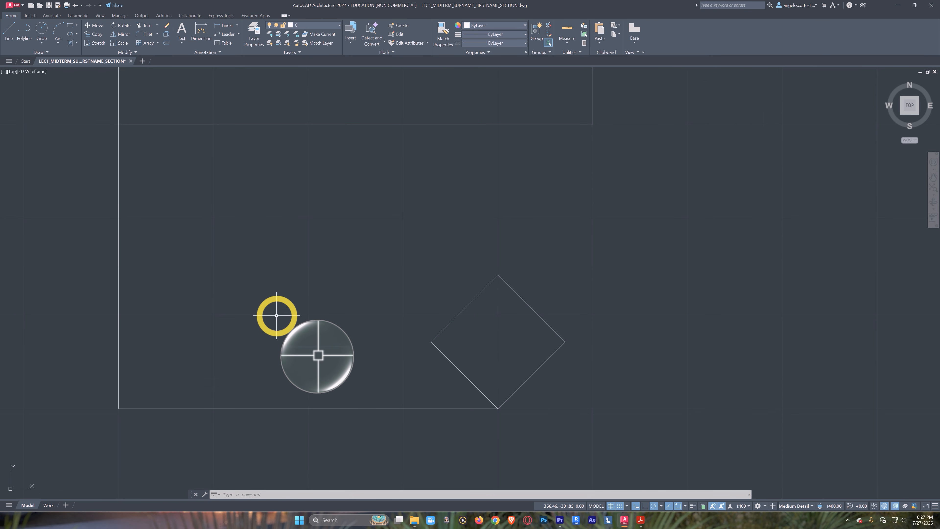
scroll(252, 296, down, 3)
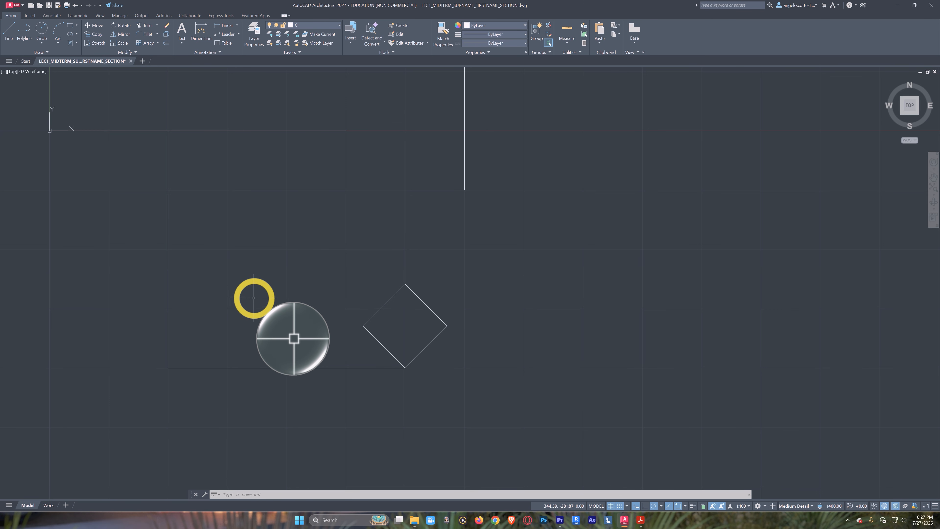
scroll(315, 245, down, 2)
middle_drag(314, 246, 313, 294)
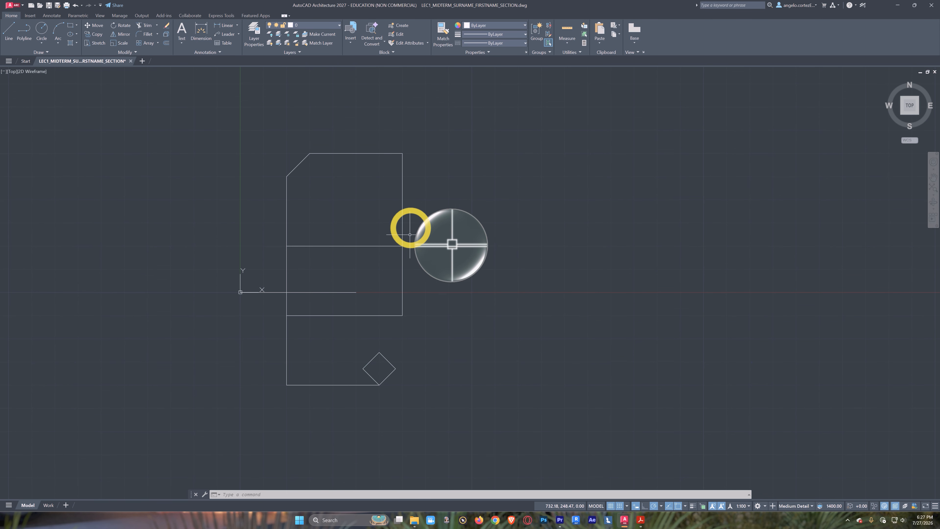
middle_drag(247, 329, 268, 335)
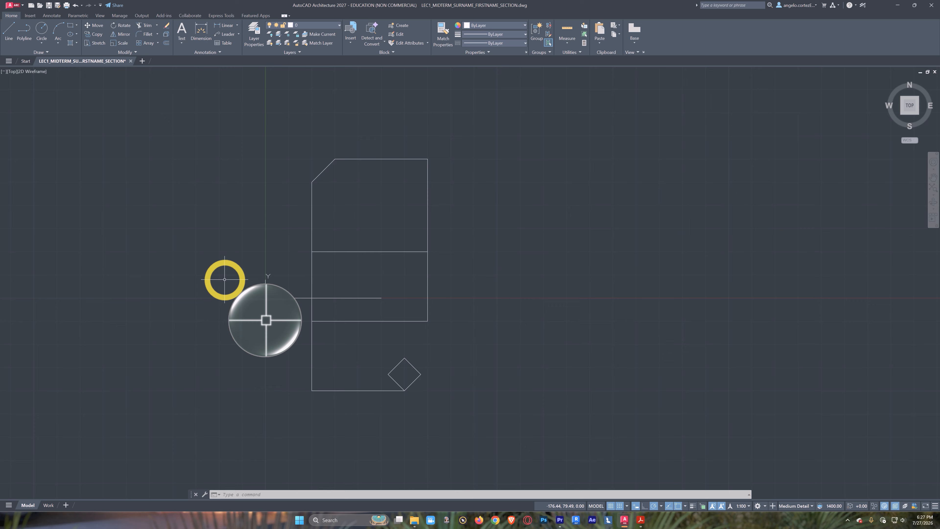
key(ctrl)
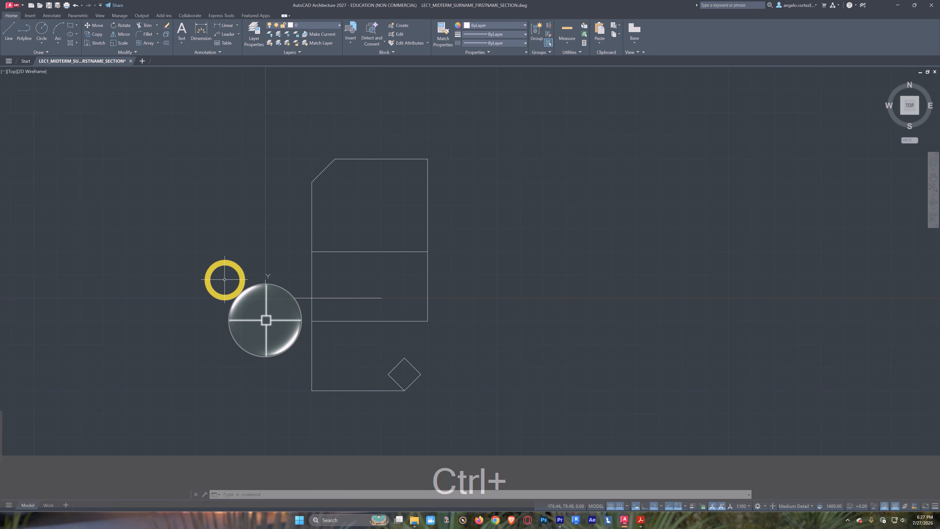
key(ctrl+s)
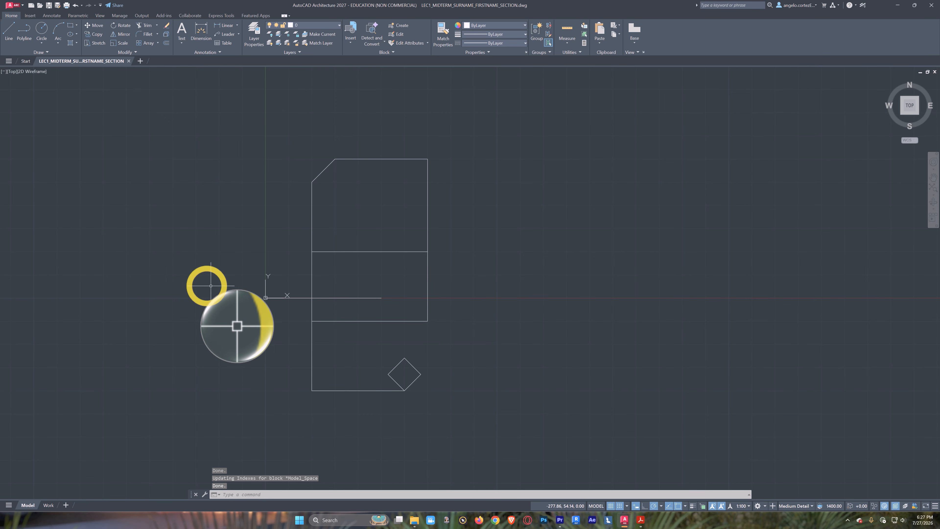
middle_drag(314, 238, 369, 278)
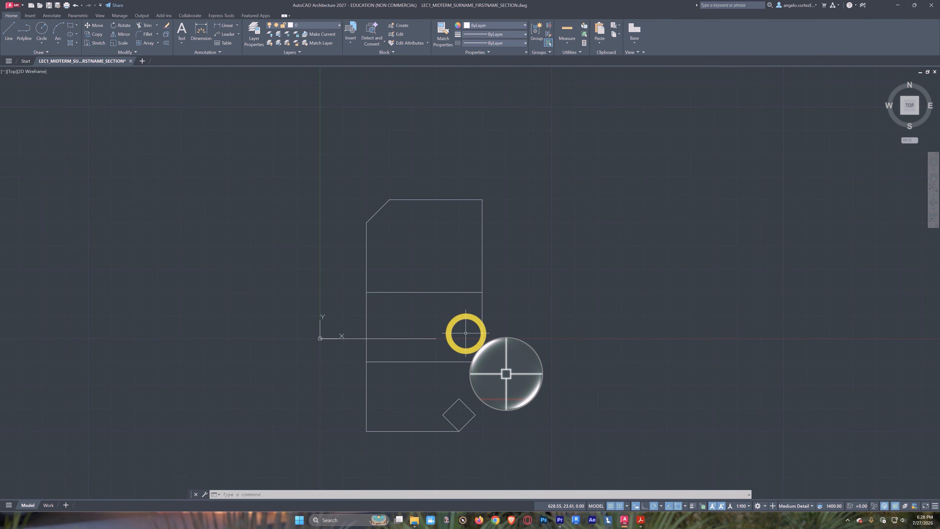
middle_drag(464, 332, 367, 342)
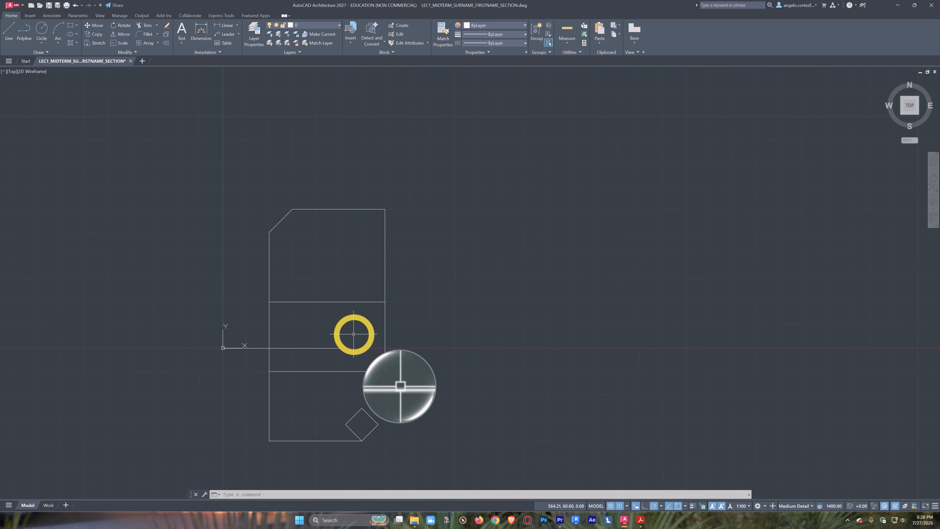
middle_drag(489, 338, 475, 336)
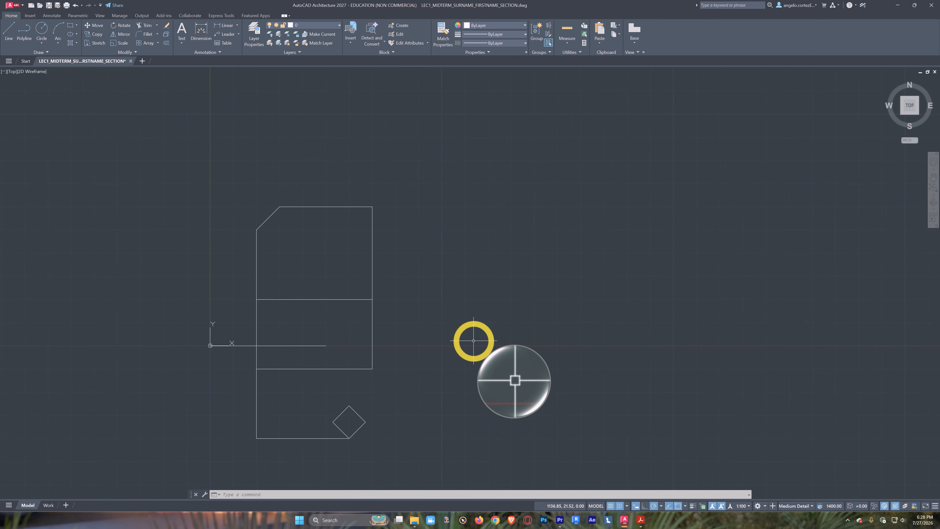
mouse_move(478, 299)
middle_down()
mouse_move(432, 281)
mouse_move(422, 264)
middle_up()
scroll(404, 321, up, 2)
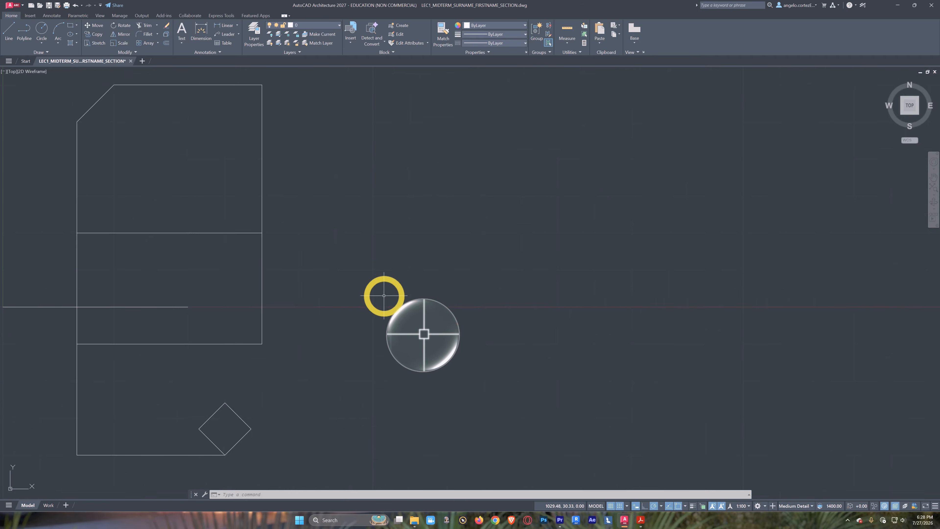
middle_drag(352, 253, 407, 325)
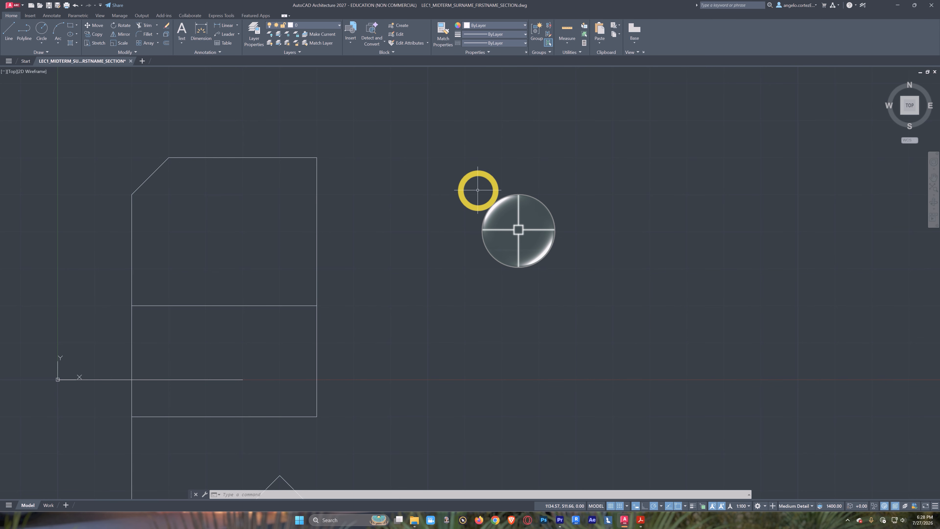
middle_drag(477, 189, 419, 243)
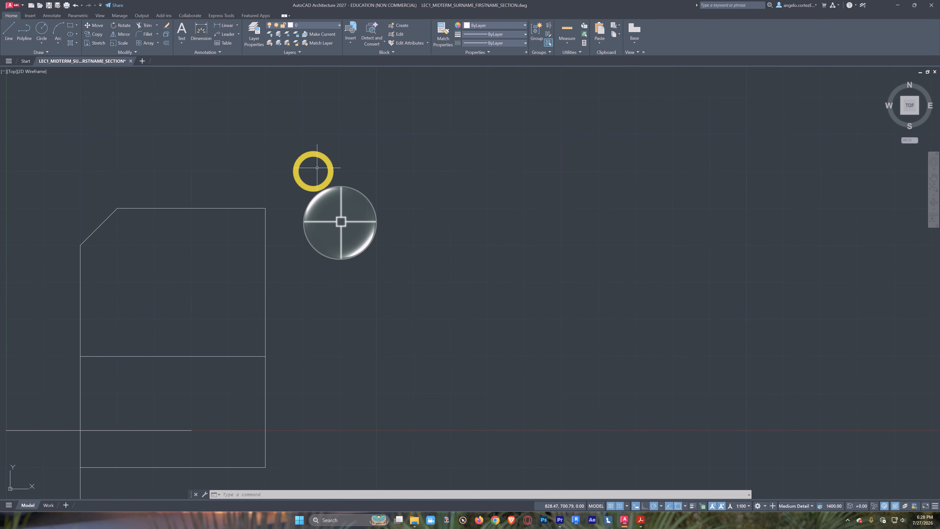
middle_drag(373, 183, 400, 211)
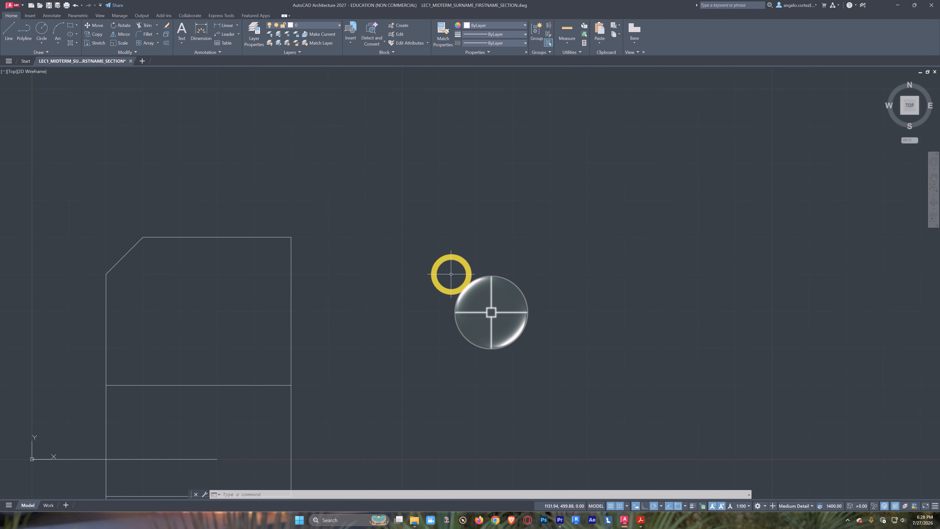
middle_drag(446, 275, 428, 89)
middle_drag(284, 321, 357, 294)
scroll(357, 378, up, 4)
middle_drag(330, 368, 396, 355)
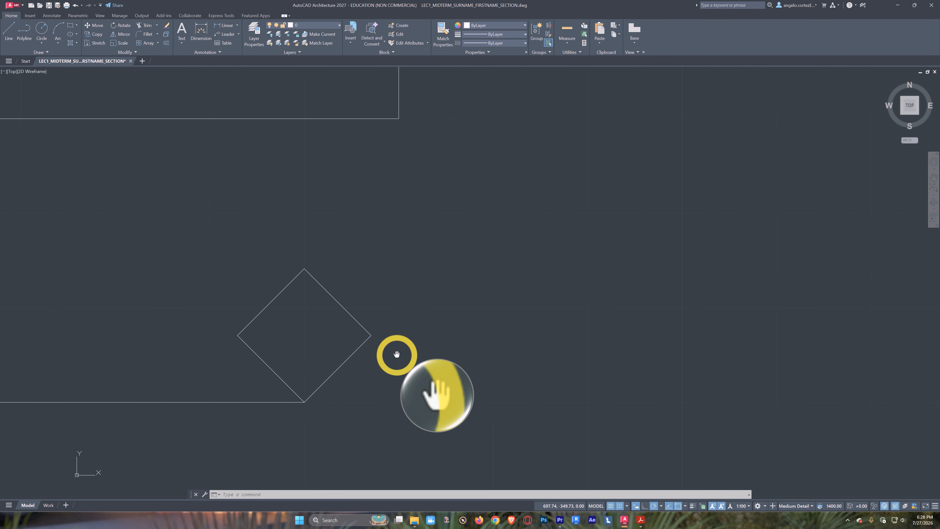
scroll(373, 345, down, 2)
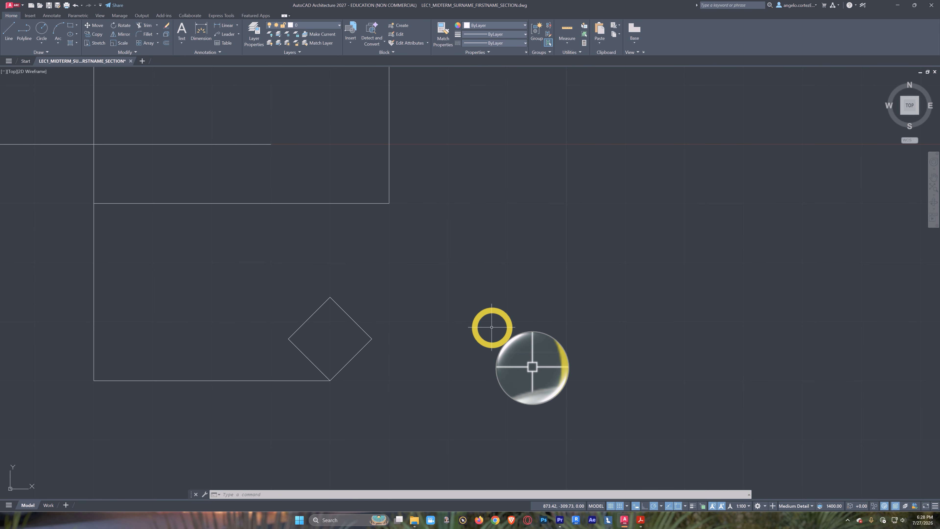
Step: Start a line at about 1000,0 in the empty area right of the outline and draw a 200-unit vertical segment downward
middle_drag(539, 320, 423, 311)
middle_drag(463, 257, 416, 293)
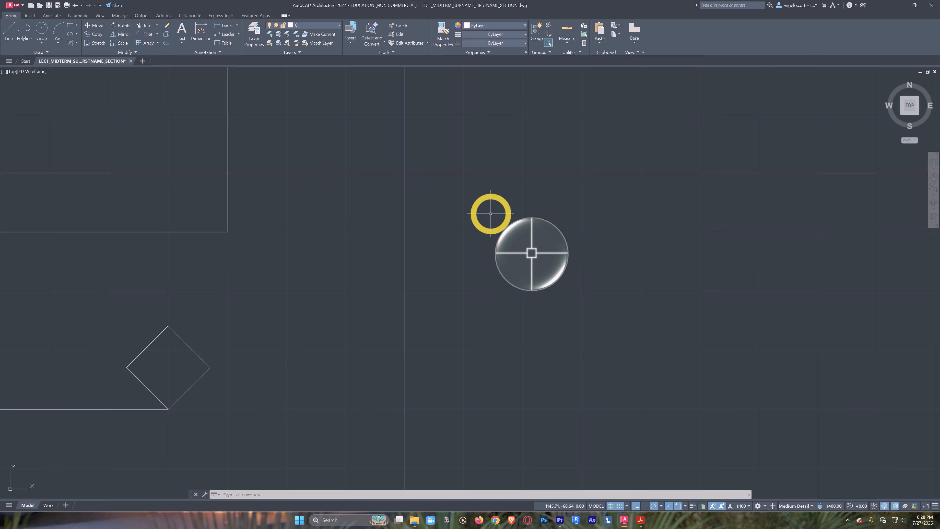
middle_drag(448, 256, 415, 278)
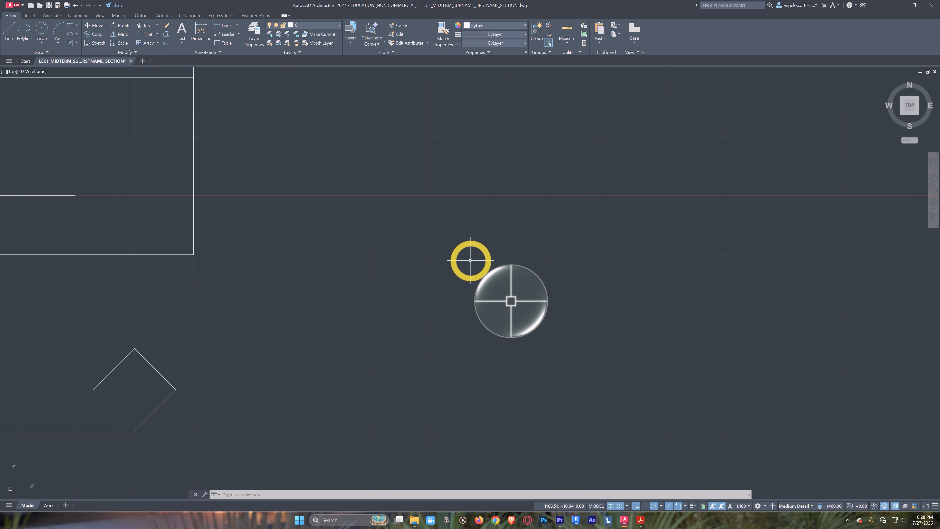
text(l)
key(Return)
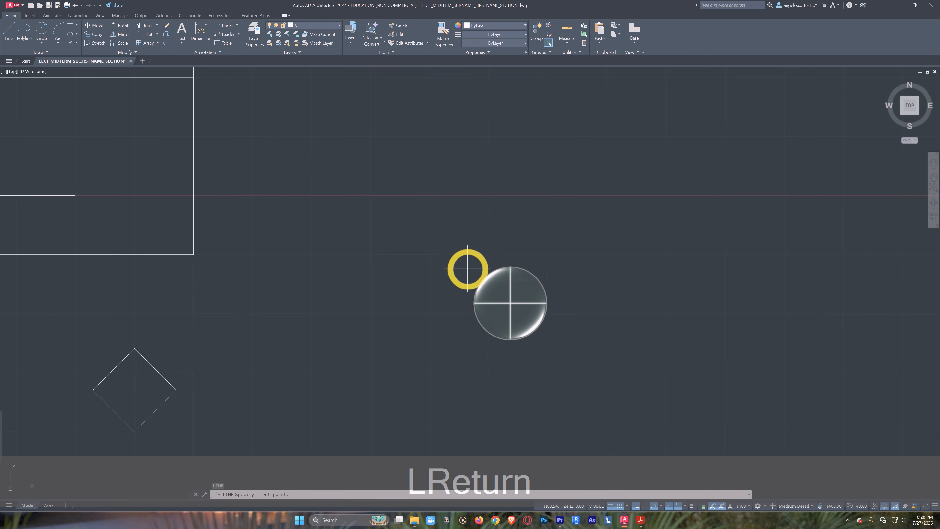
scroll(373, 197, up, 2)
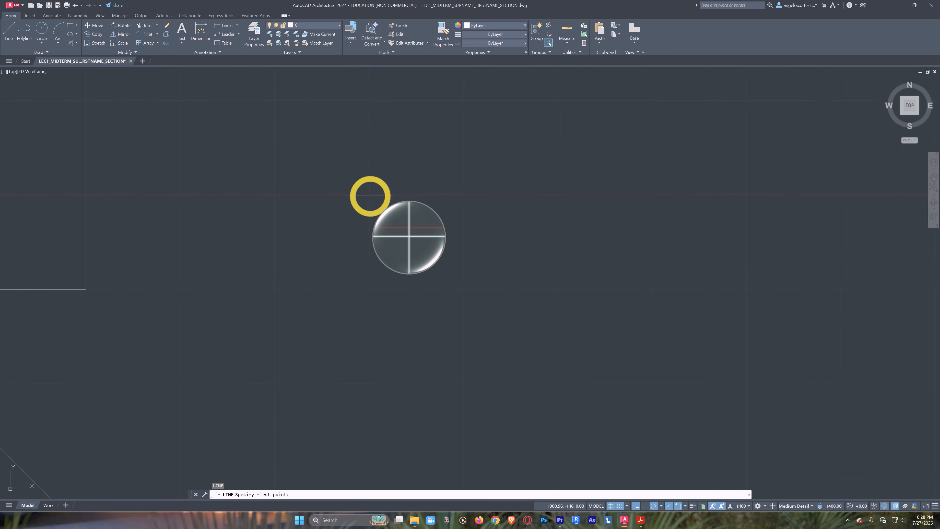
key(F9)
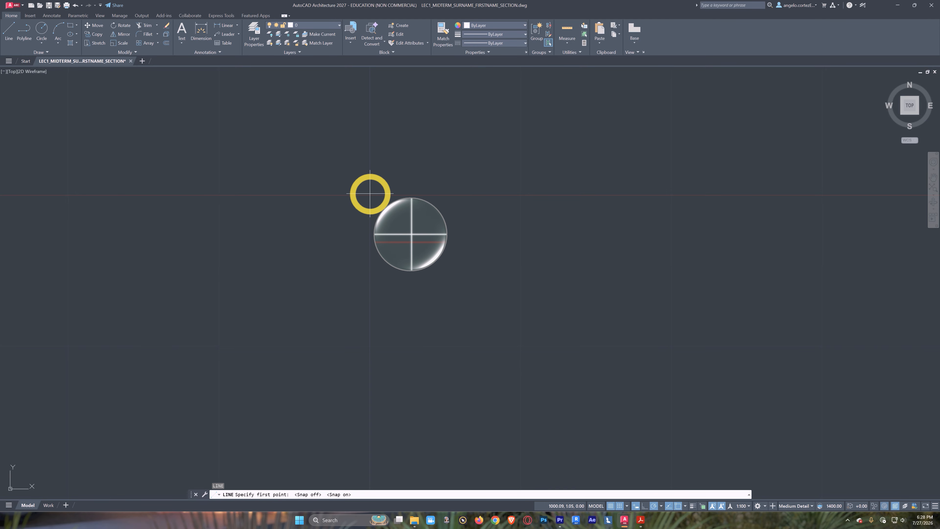
click(371, 194)
scroll(417, 345, down, 4)
middle_drag(416, 337, 414, 281)
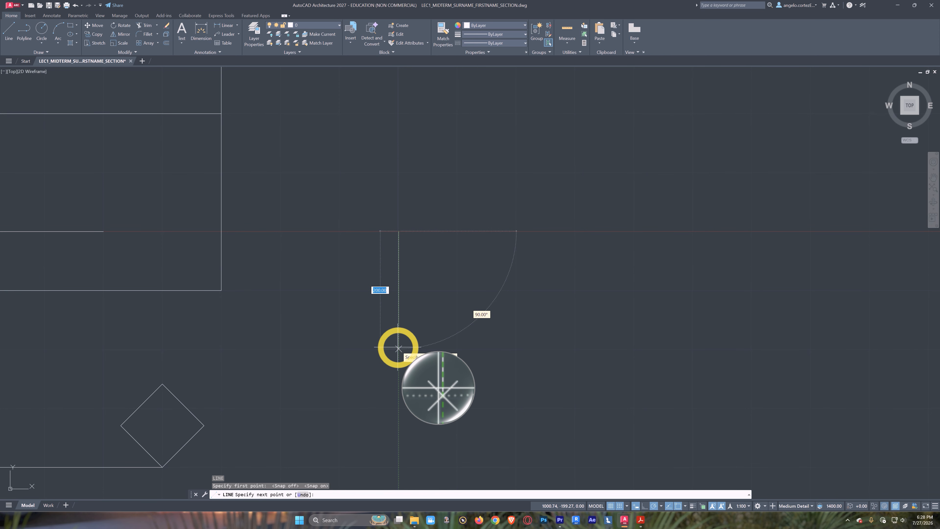
click(398, 348)
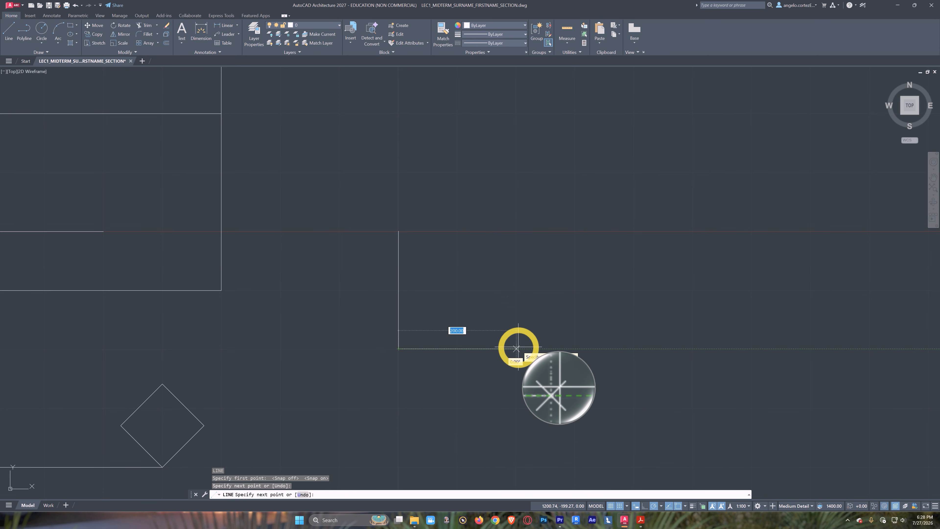
Step: Complete the square by picking its bottom-right and top-right corners at 200-unit spacing, returning to the start point, and ending the line
click(516, 348)
click(516, 231)
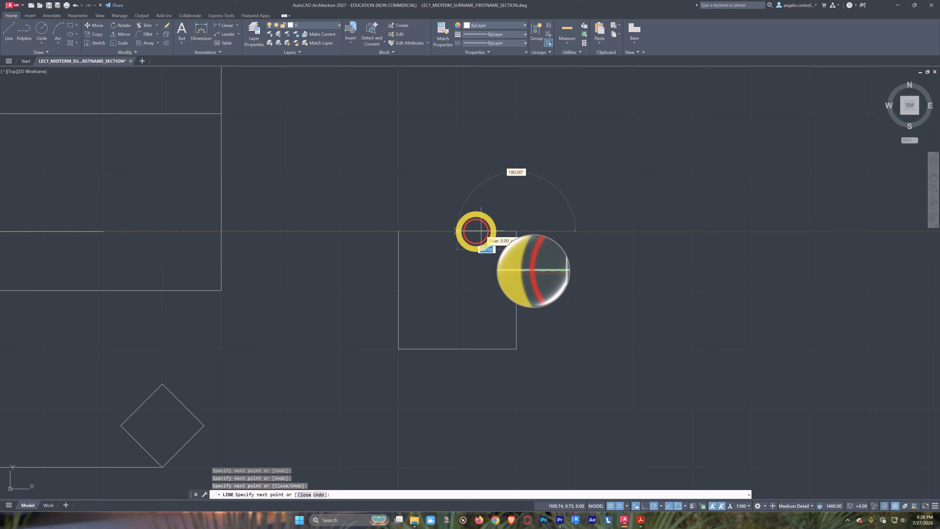
click(398, 232)
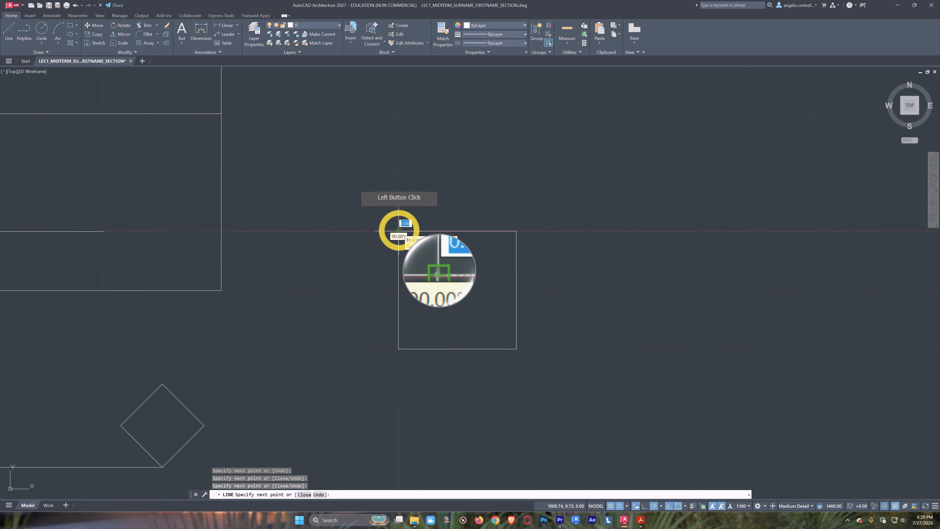
key(Return)
Step: Start another line at about 1400,0, right of the square, and with ortho on draw 200-unit segments downward and to the right
middle_drag(607, 372, 537, 319)
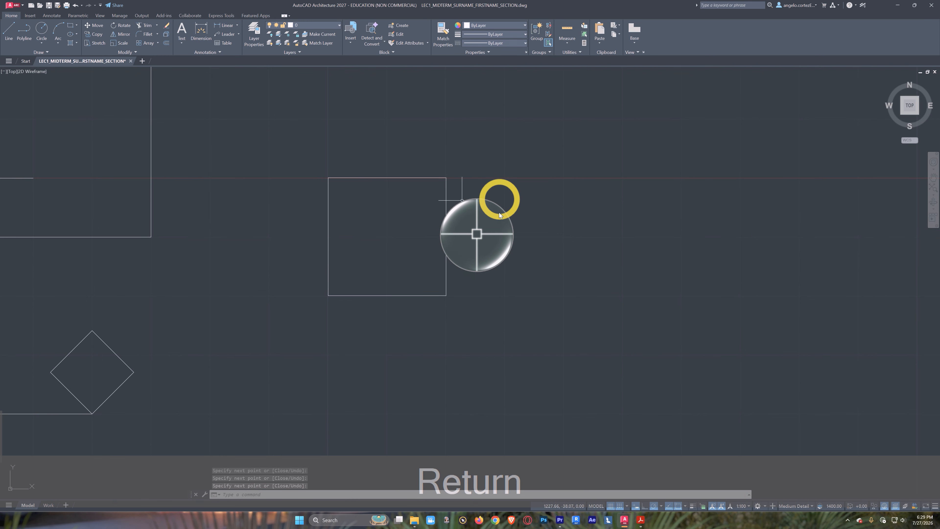
middle_drag(556, 229, 457, 255)
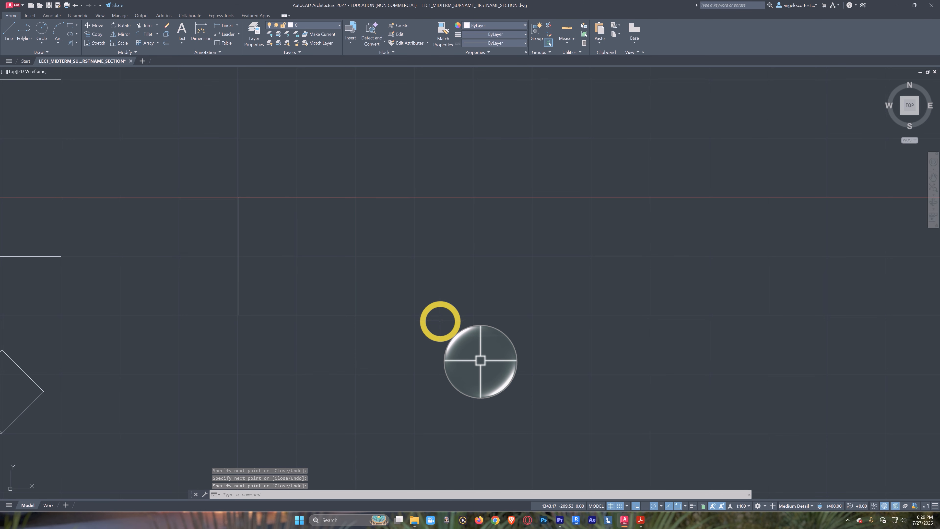
text(l)
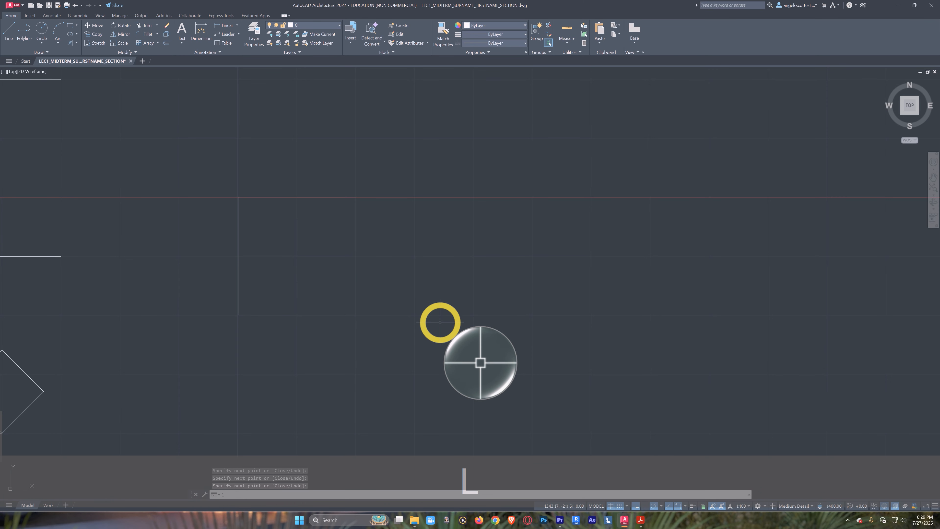
key(Return)
middle_drag(456, 254, 414, 216)
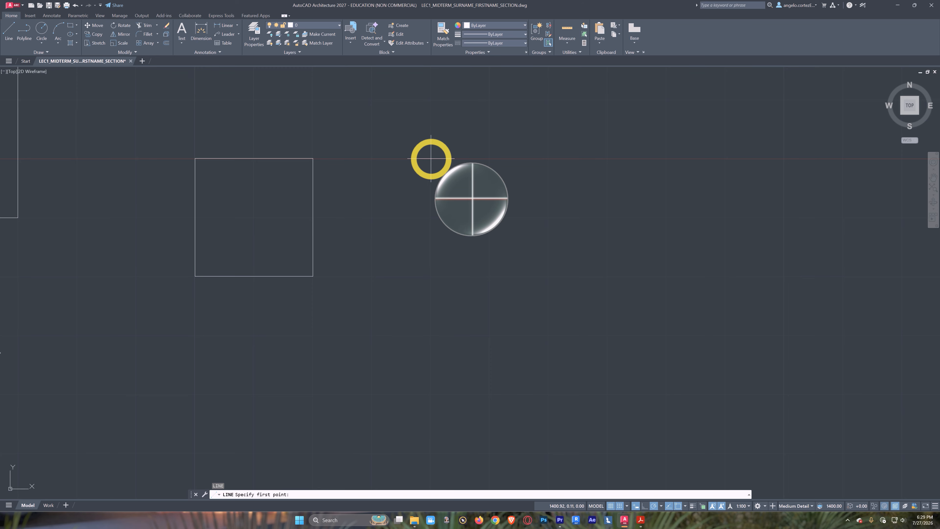
click(430, 158)
middle_drag(466, 233, 466, 279)
scroll(465, 277, up, 2)
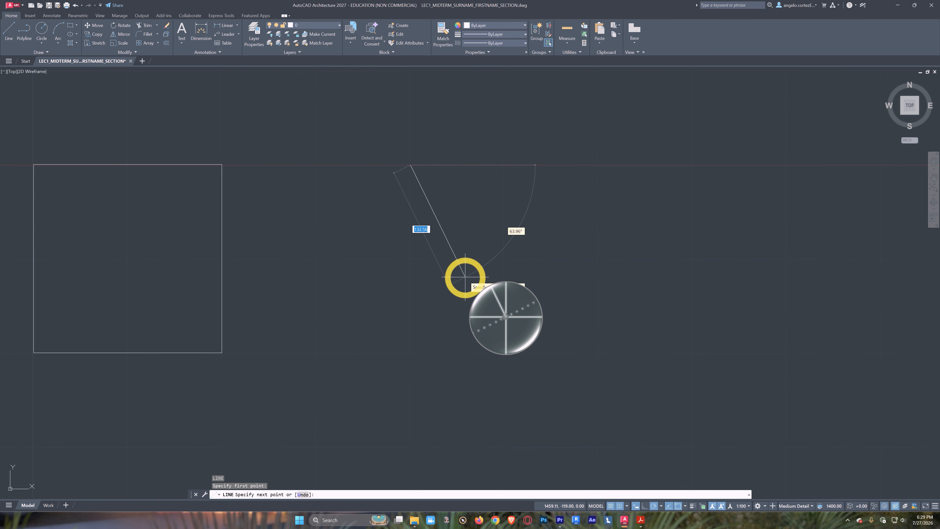
key(F8)
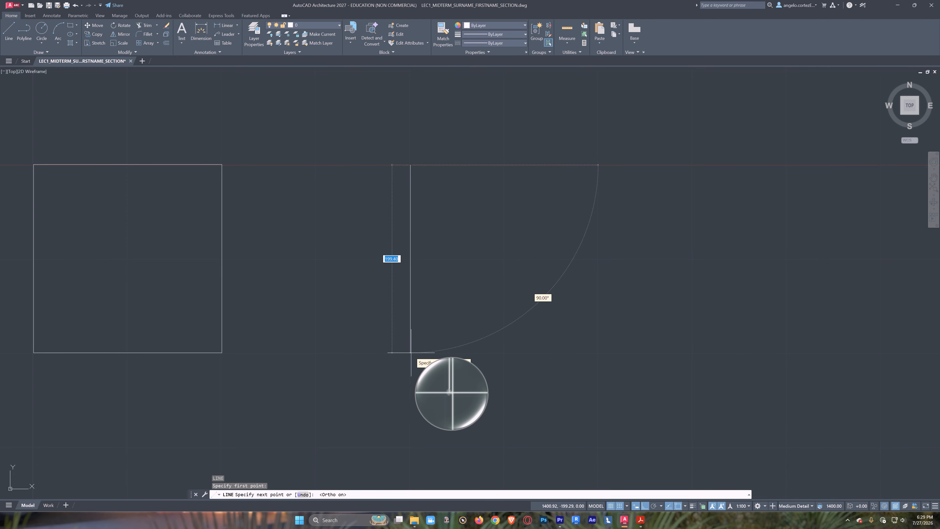
text(2)
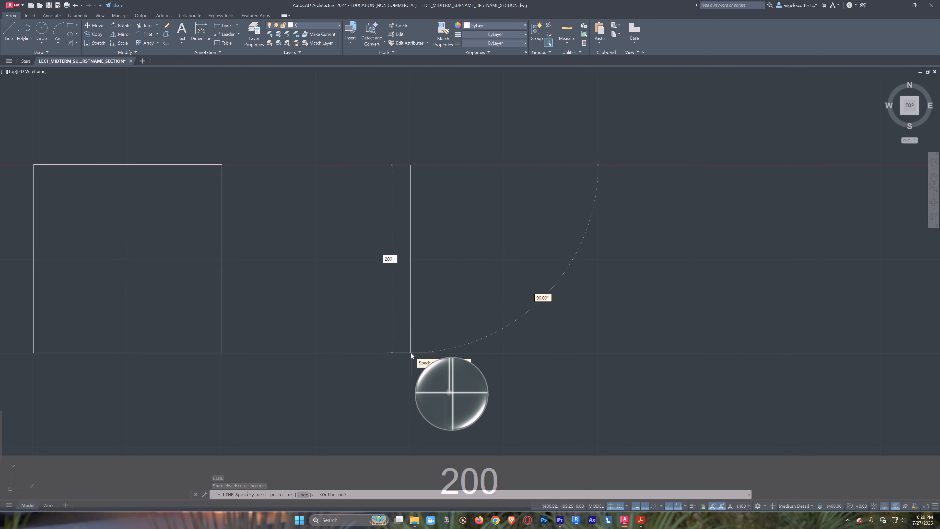
text(00)
key(Return)
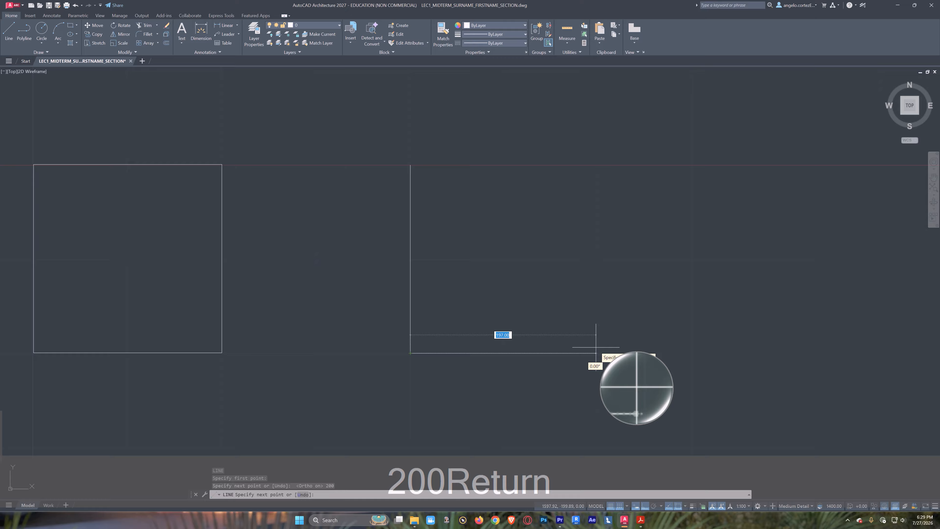
text(200)
key(Return)
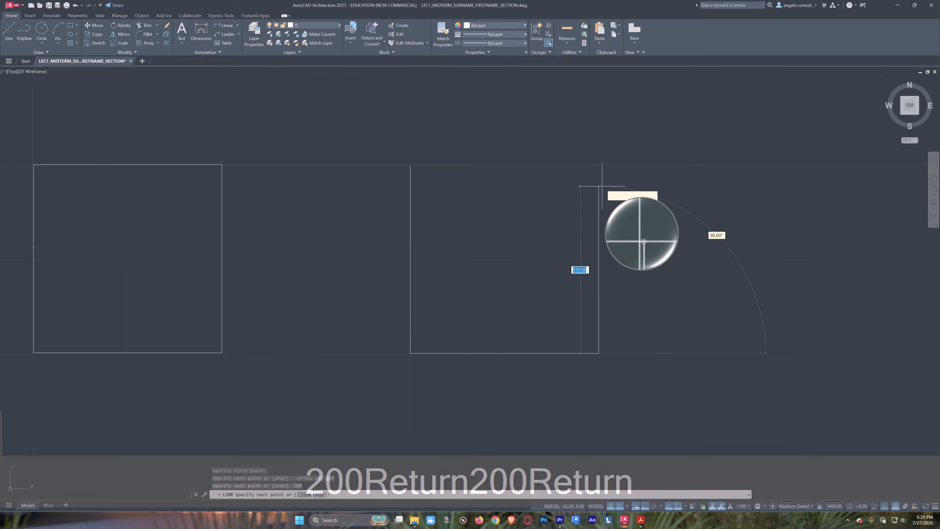
Step: Draw the second square's right side 200 units upward and close the outline back to its start point
text(200)
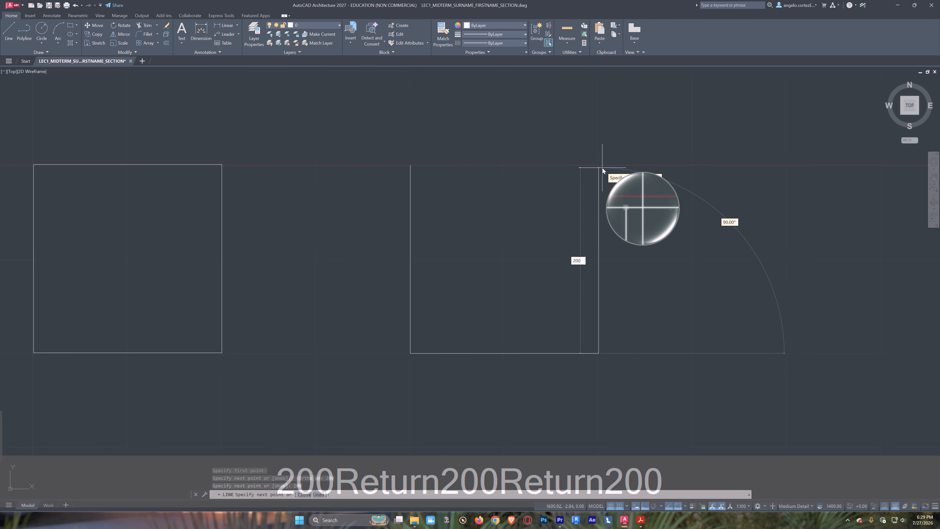
key(Return)
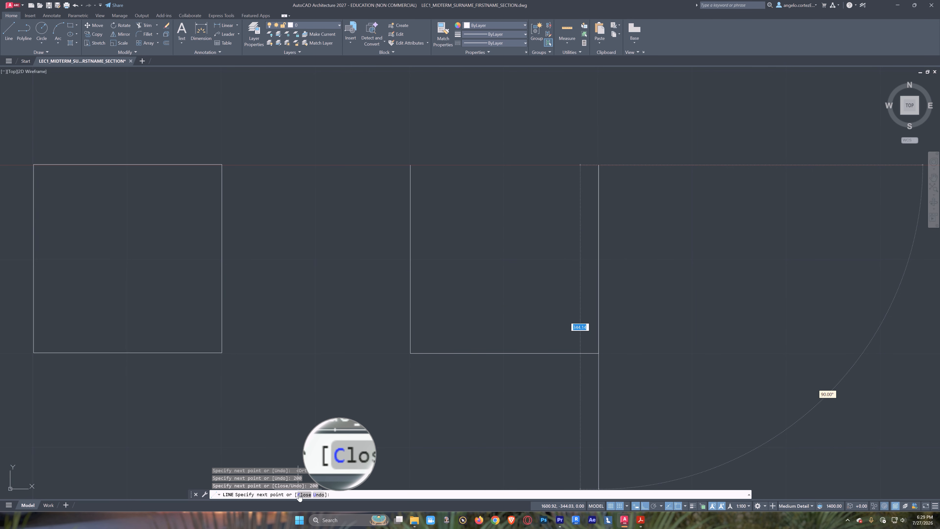
text(c)
key(Return)
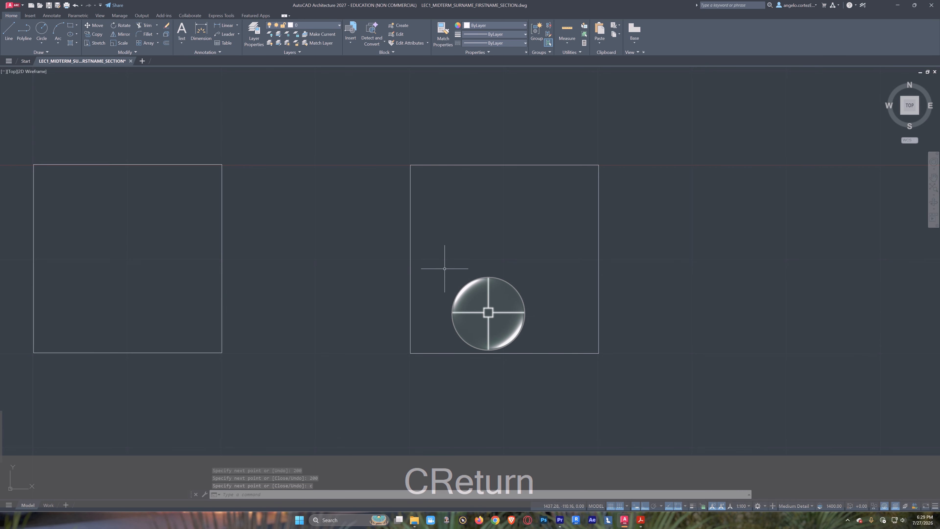
Step: Open the snap settings and select PolarSnap as the snap type
scroll(420, 203, down, 4)
middle_drag(456, 216, 469, 234)
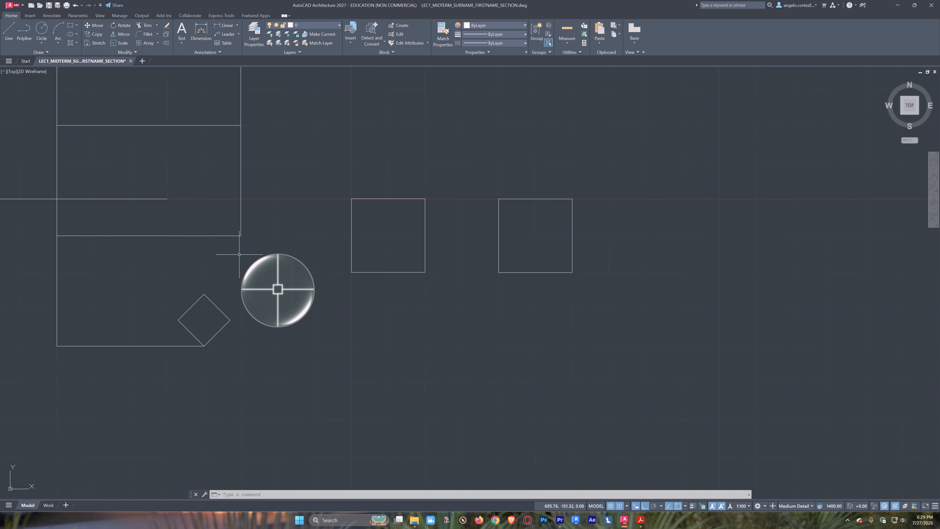
scroll(350, 261, up, 2)
scroll(506, 291, up, 2)
middle_drag(591, 301, 489, 262)
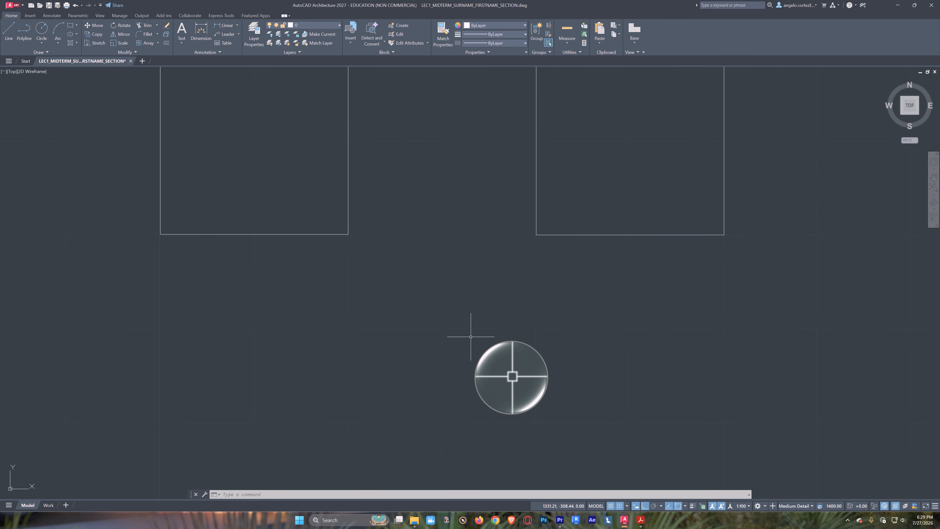
right_click(609, 506)
click(619, 494)
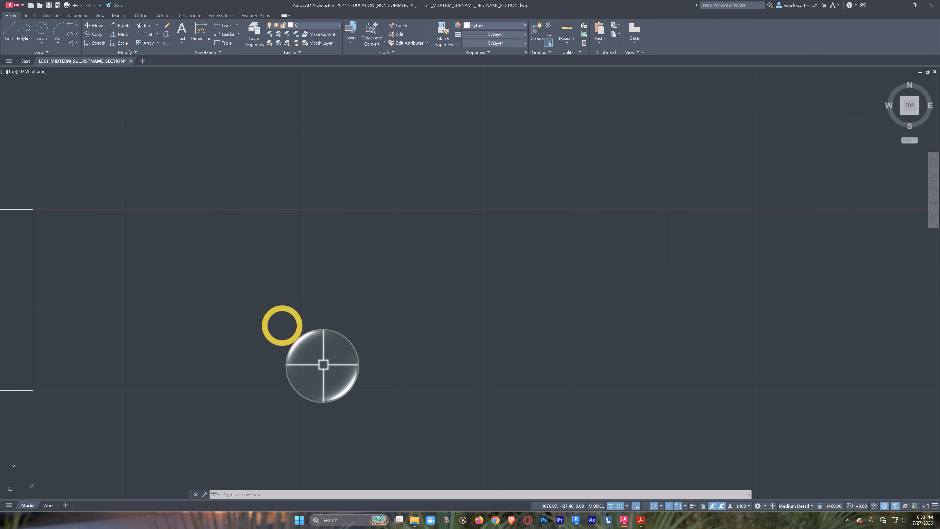
mouse_move(625, 518)
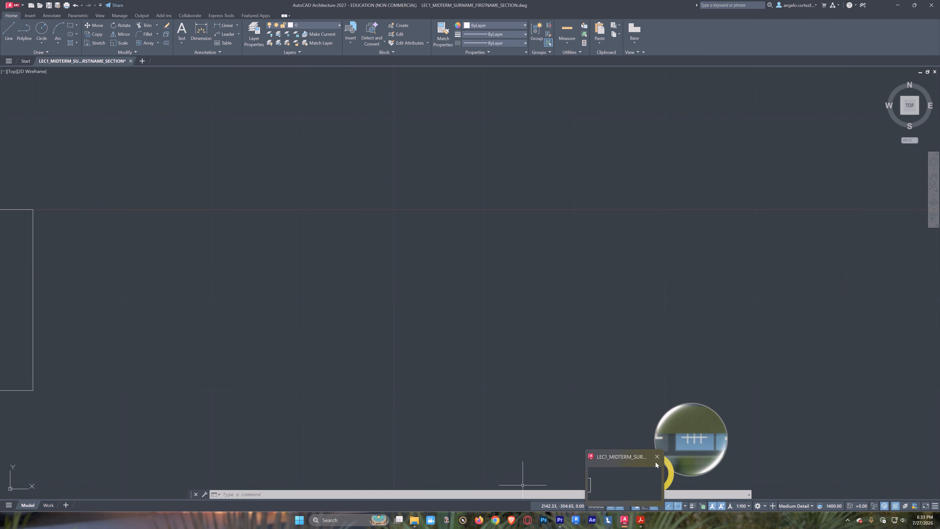
right_click(610, 505)
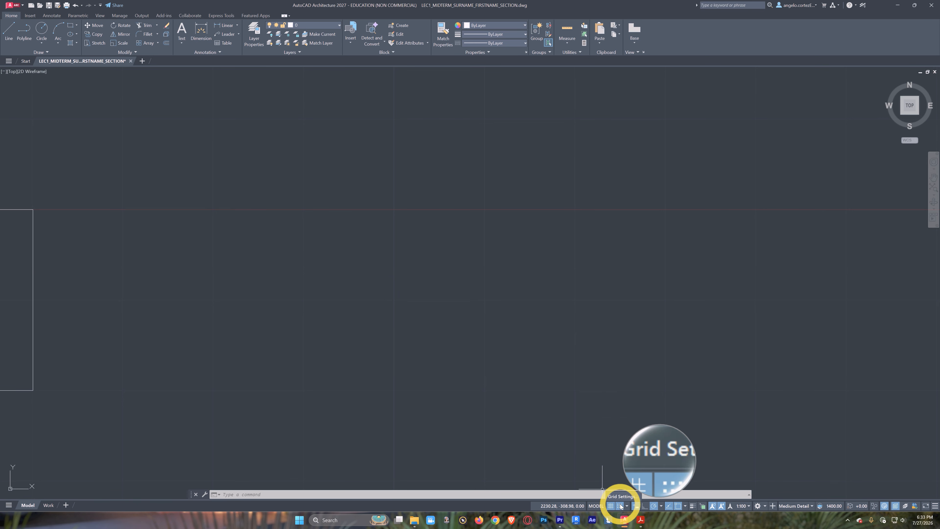
right_click(620, 506)
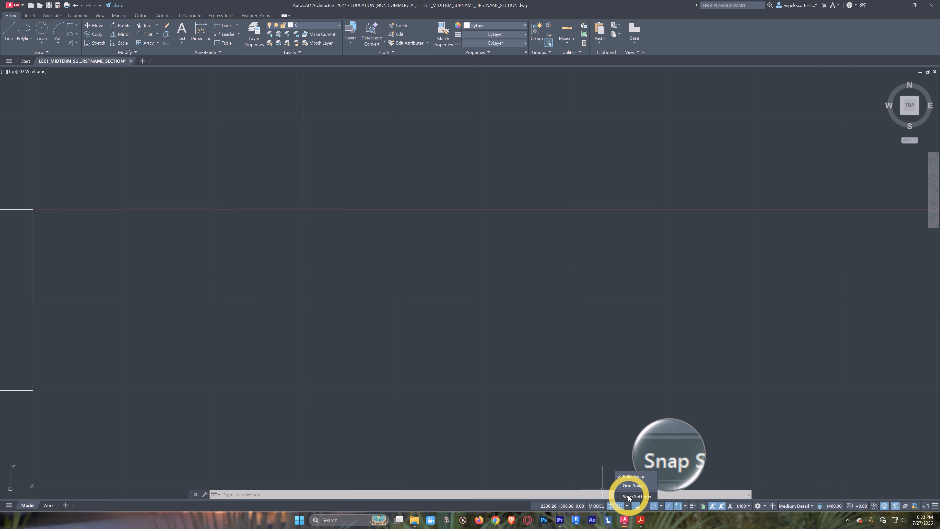
click(628, 495)
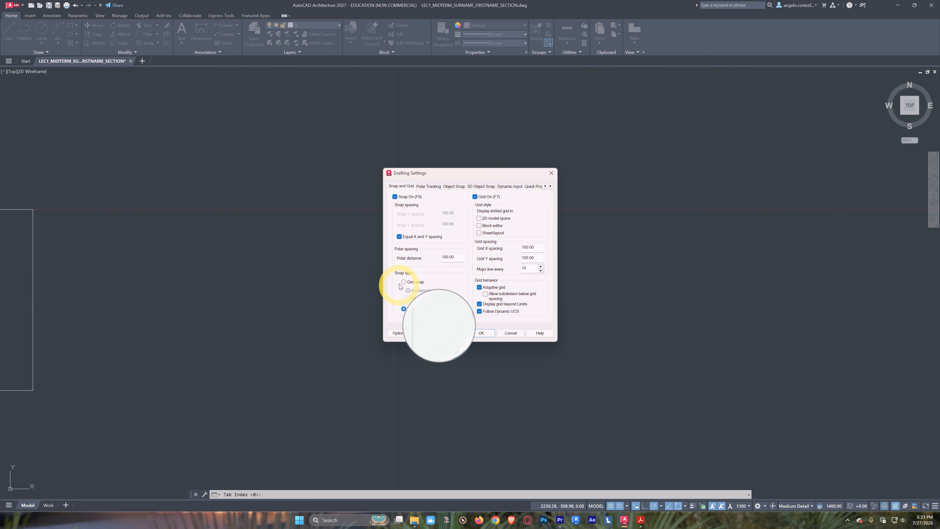
click(404, 309)
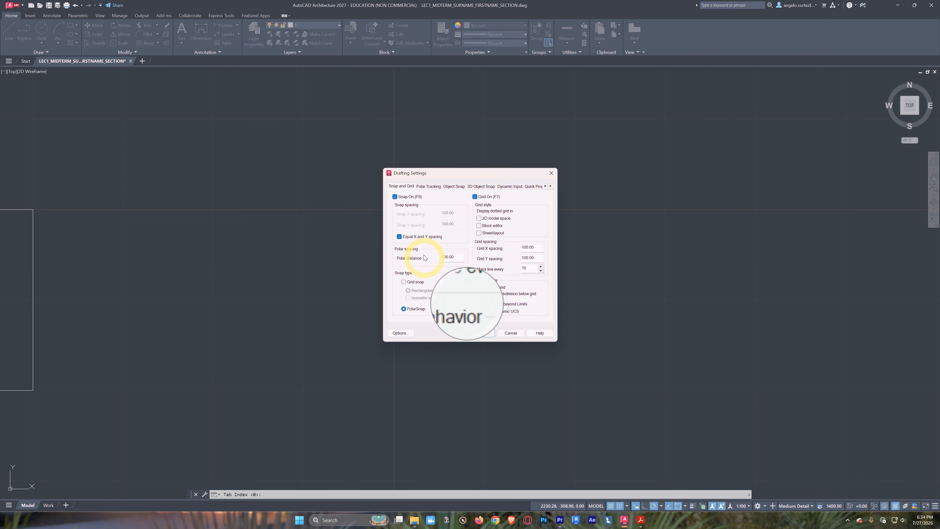
Step: Review the polar tracking increment and additional angles with polar tracking on, and accept the drafting settings
click(425, 186)
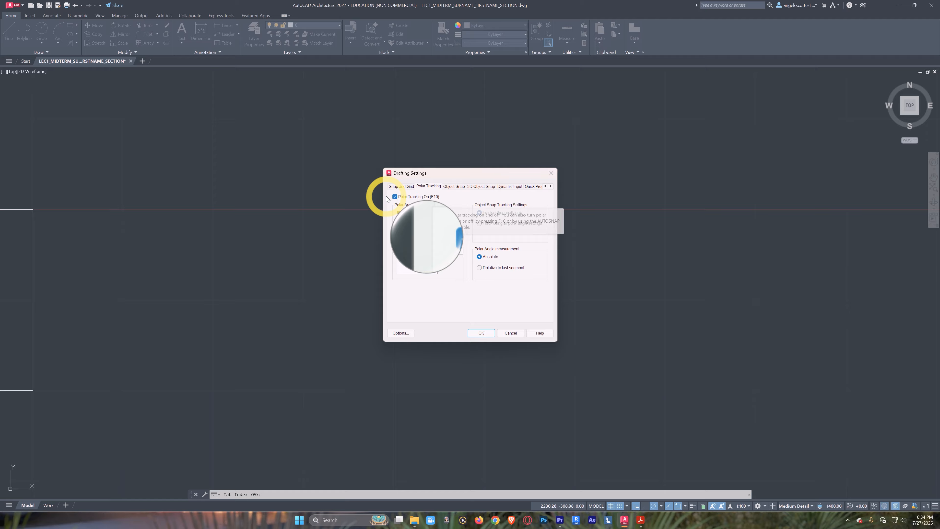
click(394, 197)
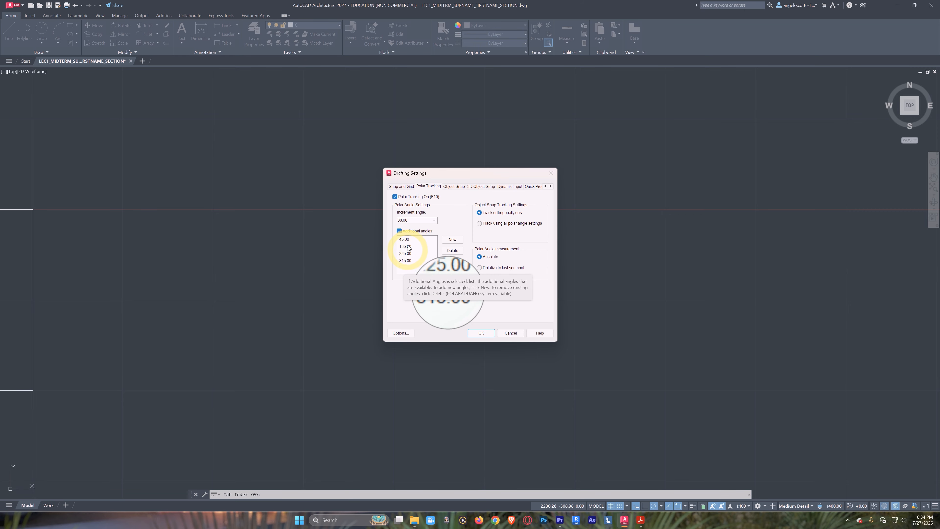
click(448, 240)
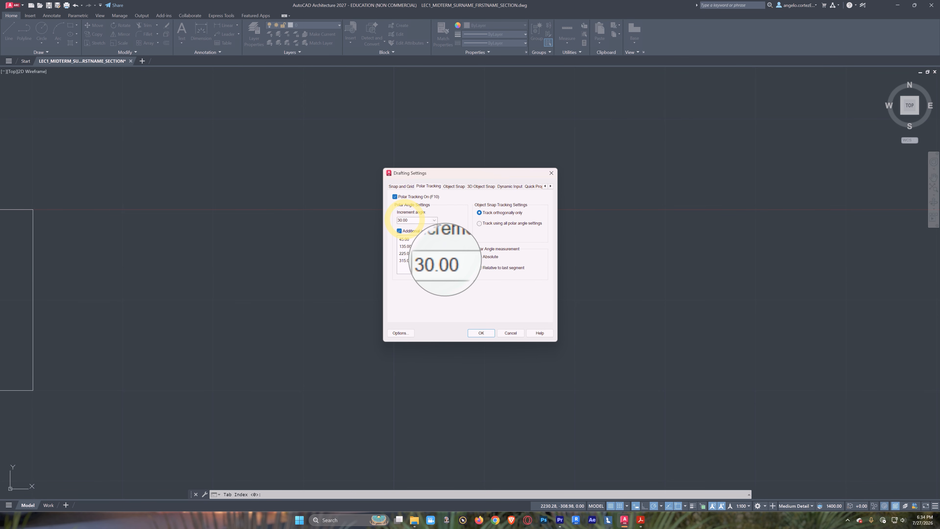
click(477, 332)
Step: Start a line at about 2000,0, right of the second square, and draw a 100-unit vertical segment downward with polar snap
middle_drag(449, 312, 478, 312)
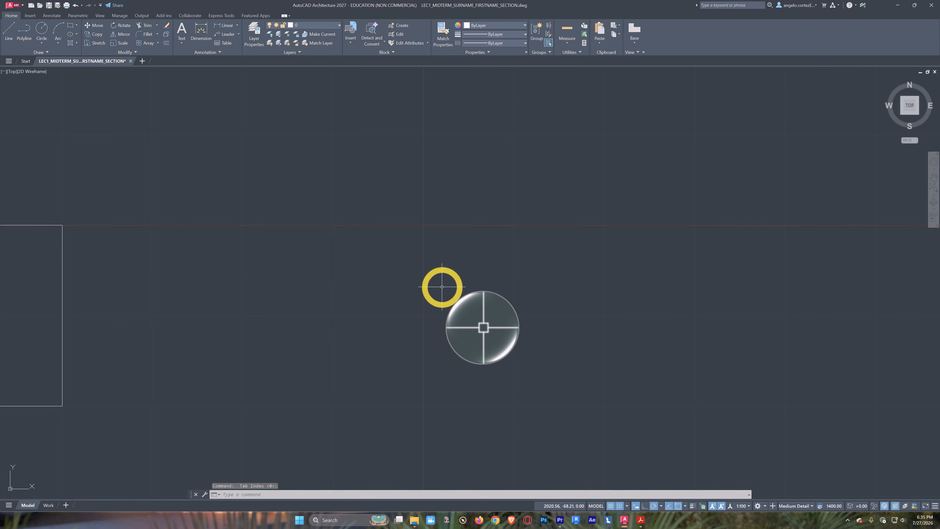
text(l)
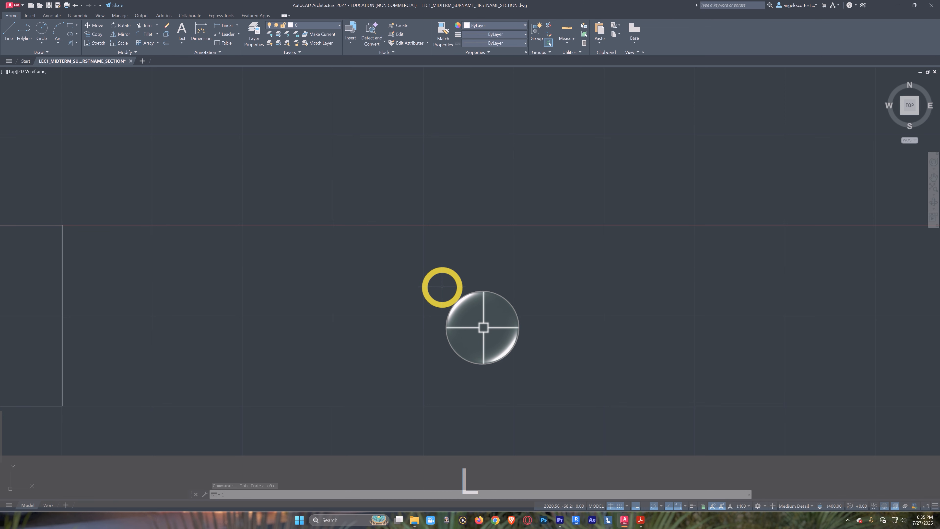
key(Return)
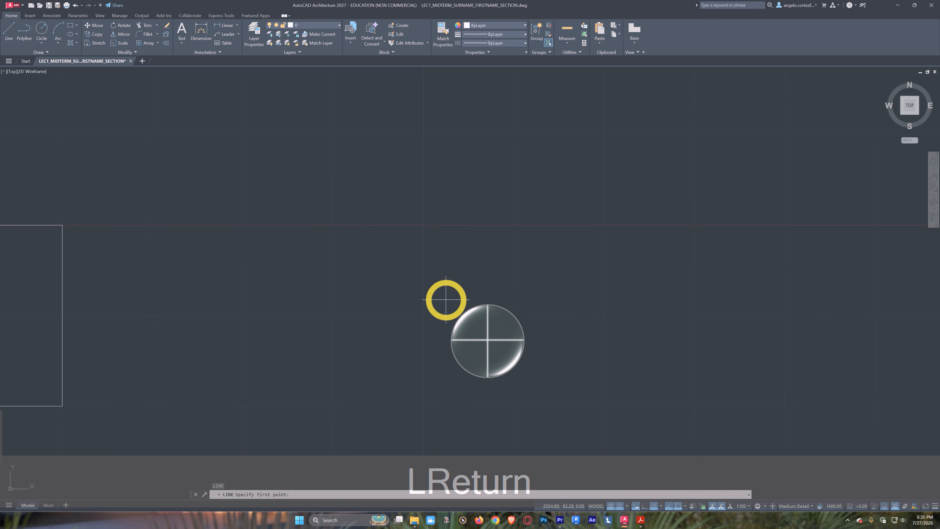
middle_drag(445, 297, 414, 288)
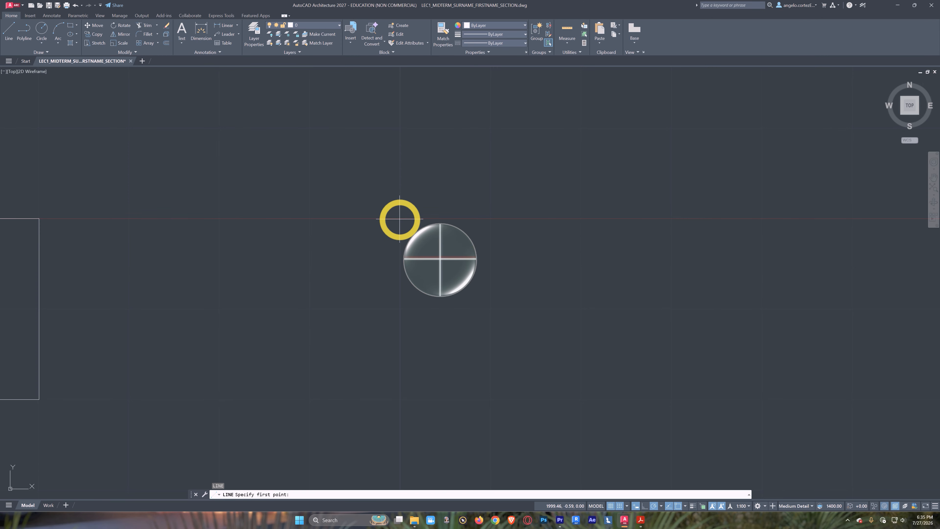
click(399, 218)
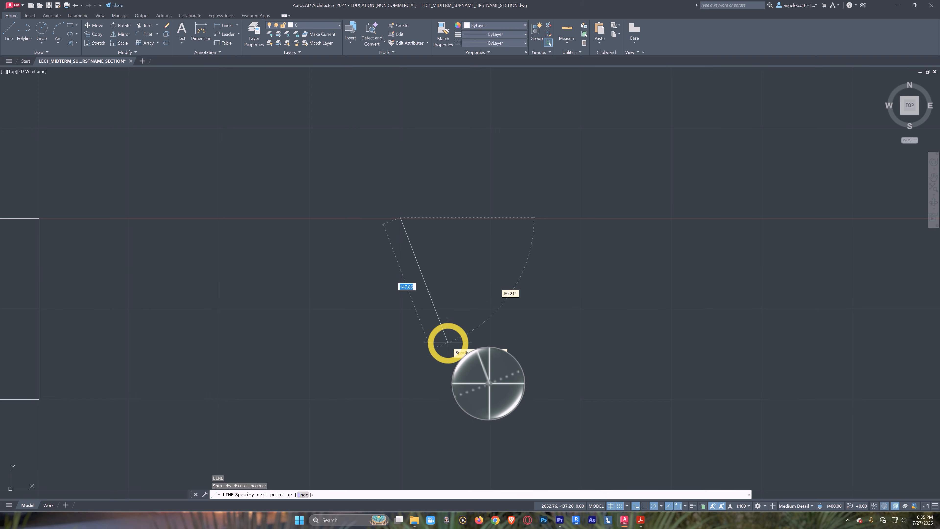
middle_drag(448, 325, 467, 297)
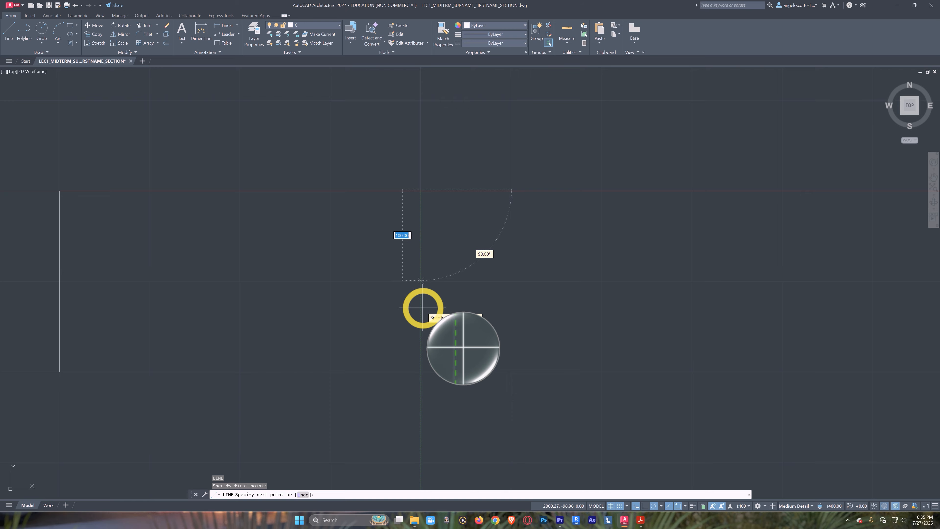
scroll(425, 308, down, 2)
scroll(426, 292, up, 2)
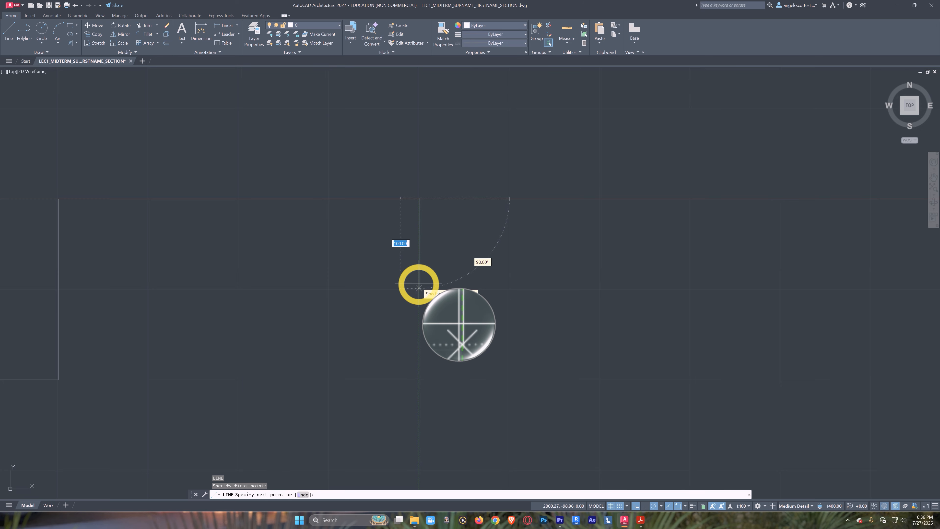
click(419, 288)
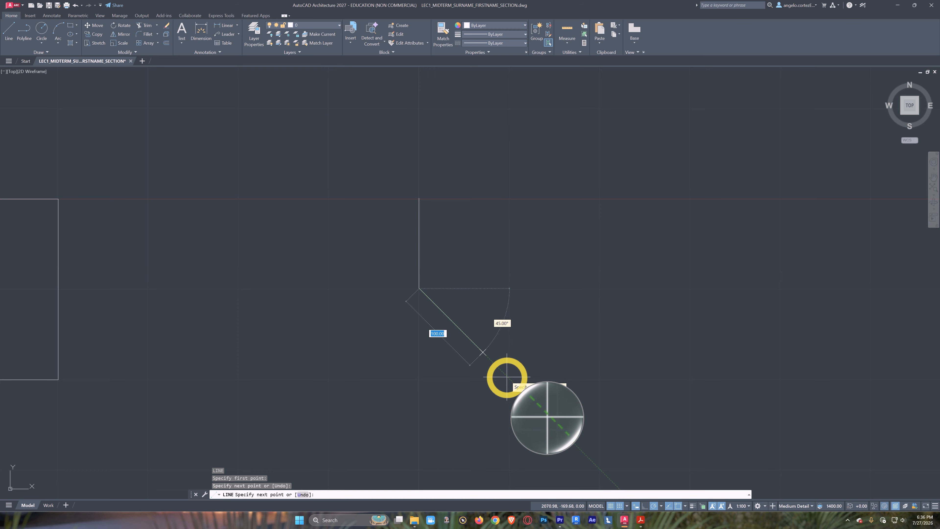
Step: Continue the line with 100-unit segments diagonally down-right at 45°, diagonally up-right at 45°, and vertically upward
click(507, 377)
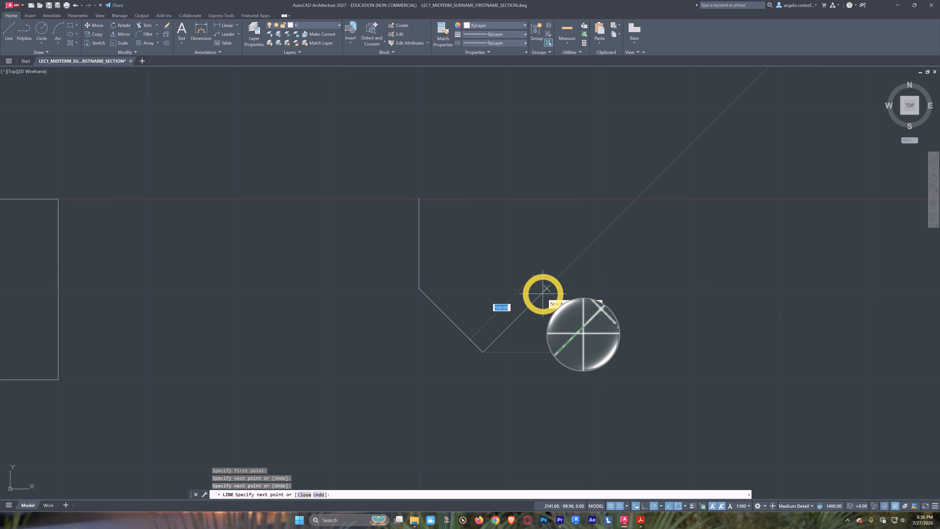
click(547, 289)
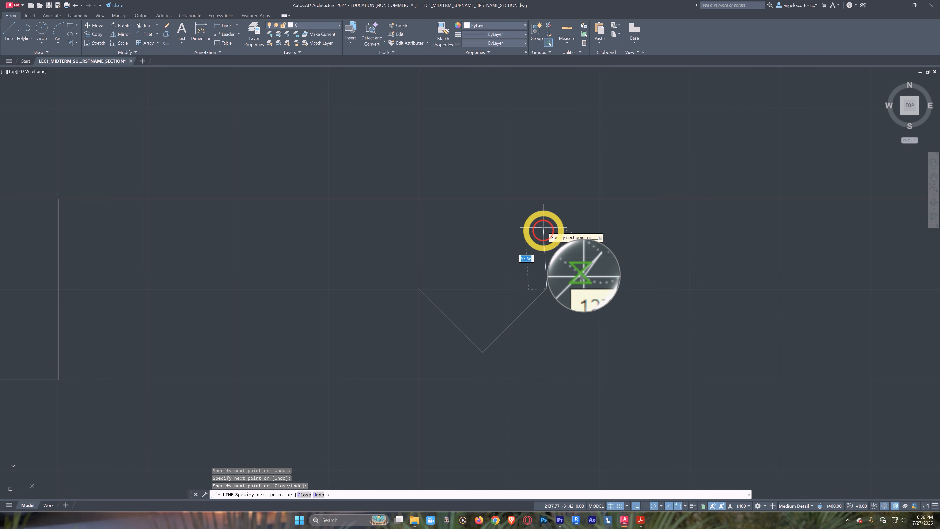
click(547, 196)
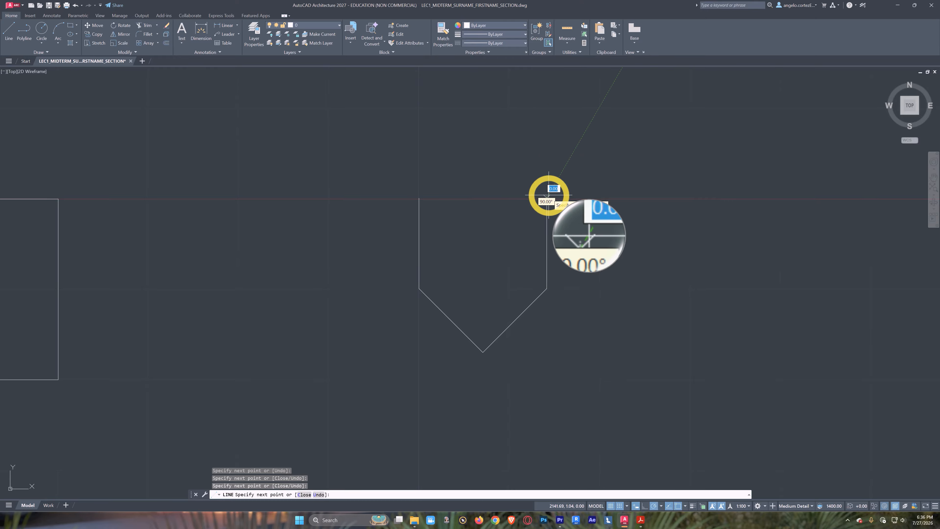
Step: Complete the six-sided shape with two 100-unit, 45° segments meeting at the upper peak and returning to the start point, and end the line
middle_drag(548, 194, 537, 269)
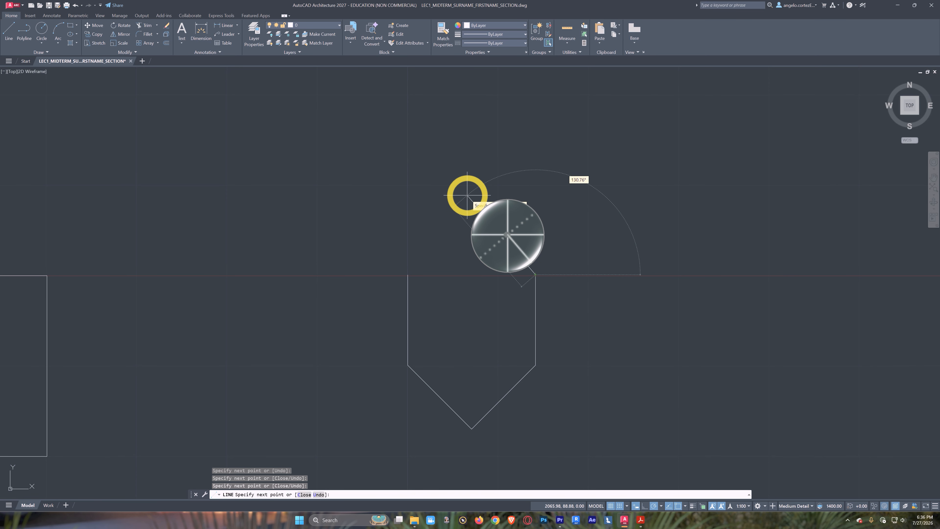
click(471, 211)
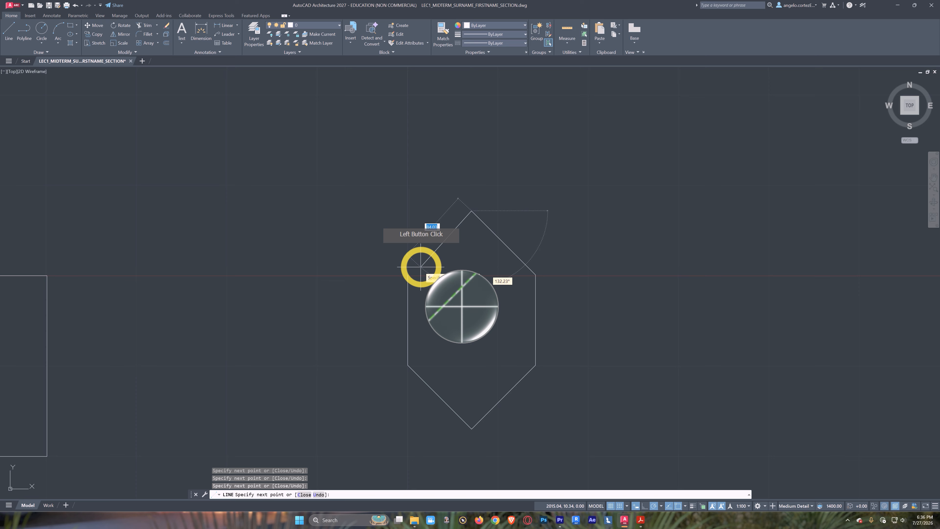
click(408, 274)
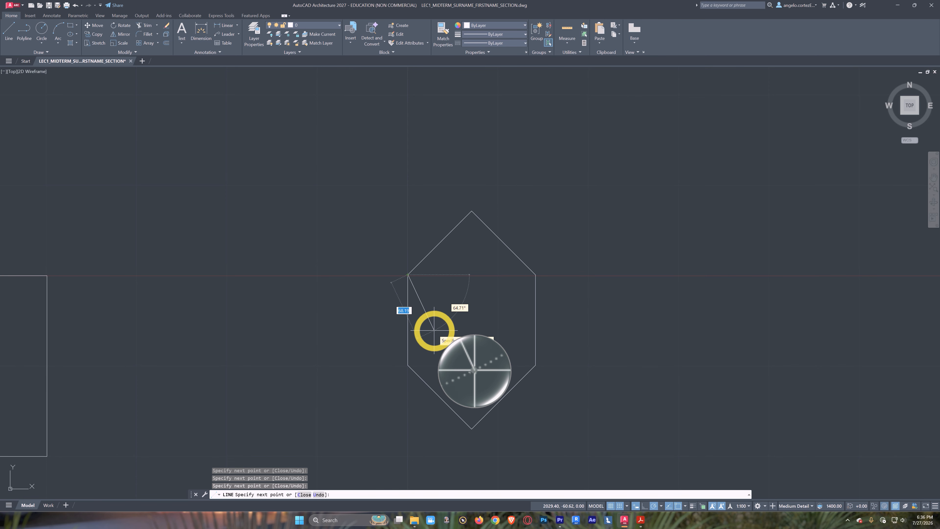
key(Return)
Step: Examine the finished six-sided shape alongside the two squares and the earlier outlines in the drawing
scroll(472, 352, down, 2)
scroll(482, 296, up, 2)
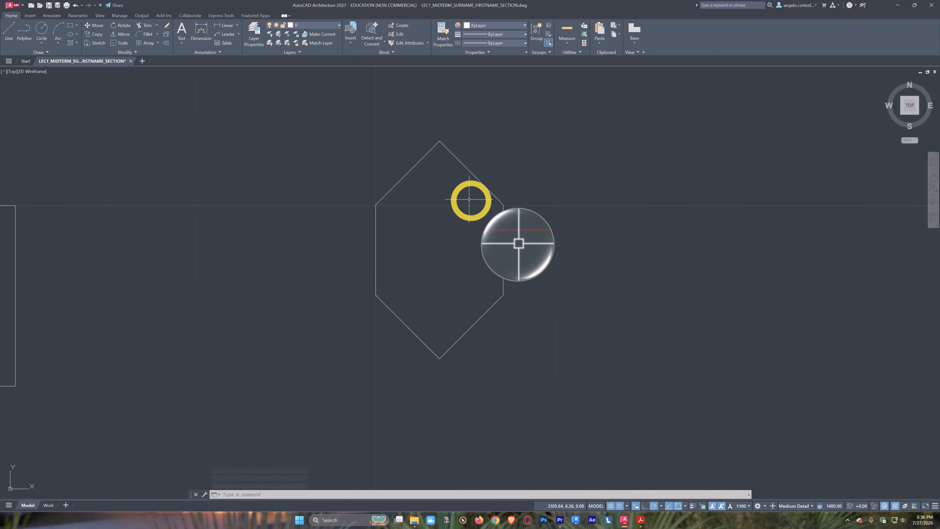
middle_drag(470, 200, 455, 262)
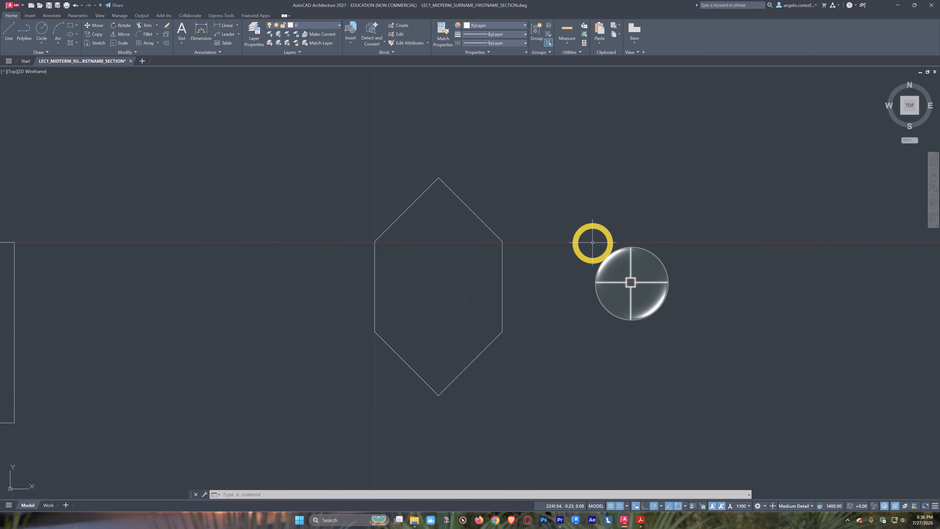
middle_drag(592, 241, 511, 264)
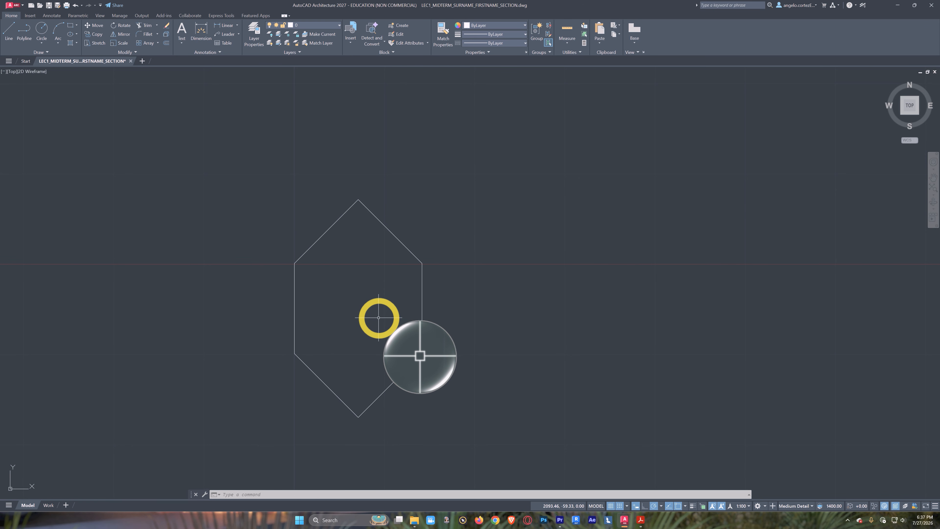
middle_drag(390, 348, 497, 340)
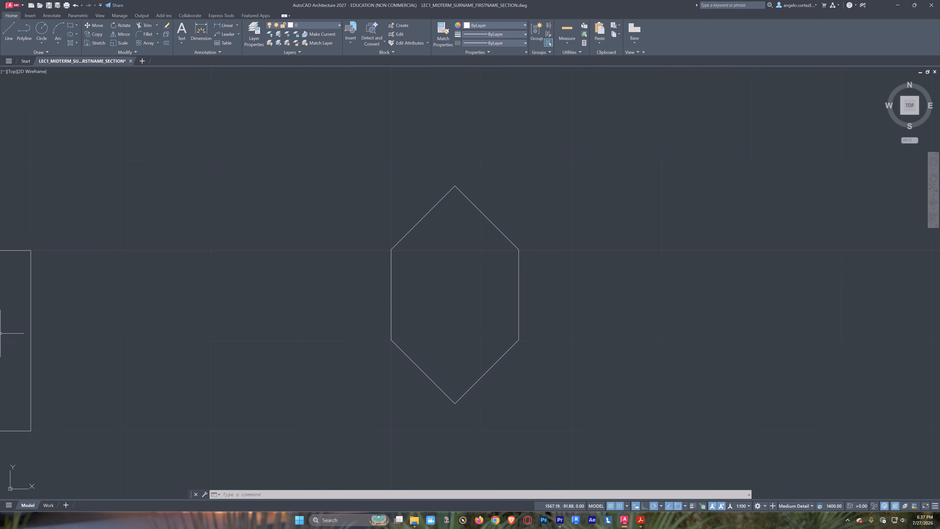
scroll(256, 267, down, 3)
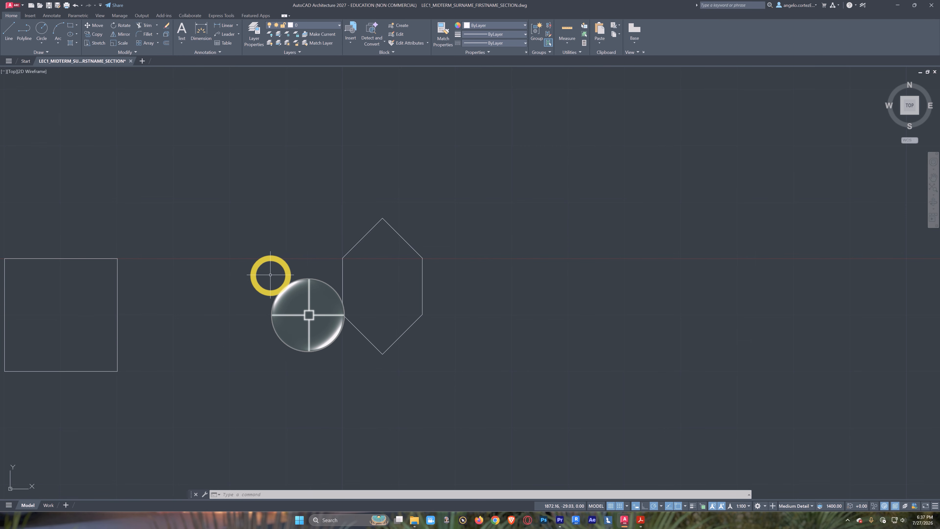
middle_drag(252, 274, 532, 283)
scroll(405, 301, down, 5)
middle_drag(307, 302, 537, 304)
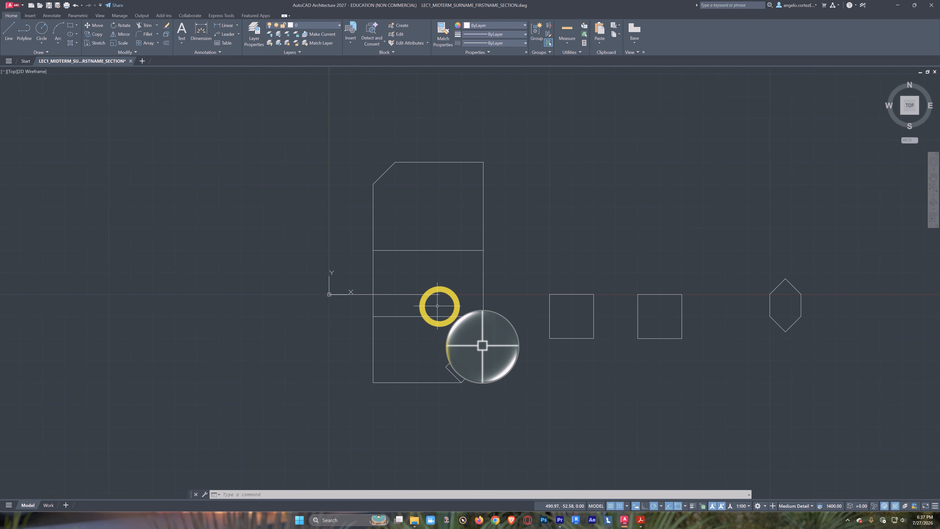
scroll(364, 300, down, 4)
scroll(402, 276, up, 2)
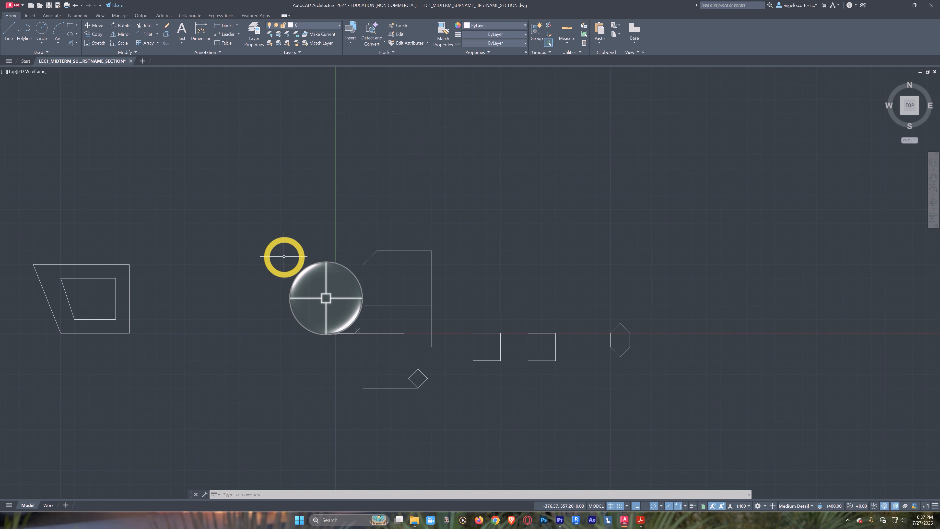
Step: Save the drawing with the finished six-sided shape
key(ctrl+s)
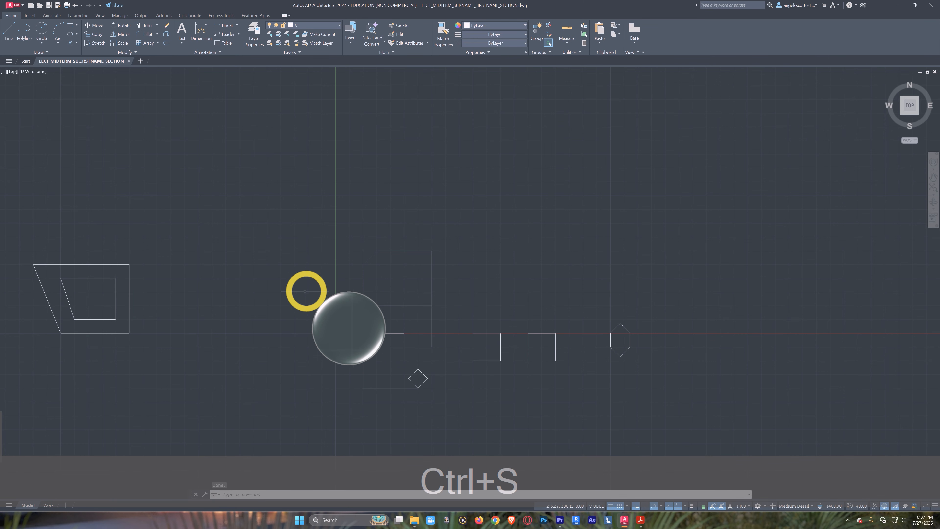
Step: Review the whole drawing, from the circles and hexagon exercises back to the line outlines, squares and six-sided shape near the origin
middle_drag(344, 296, 455, 273)
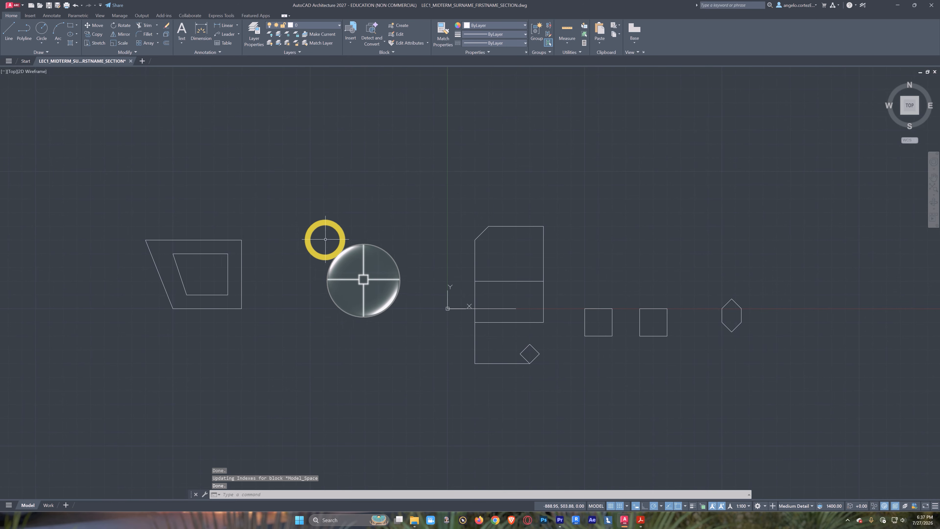
scroll(392, 229, down, 8)
middle_drag(430, 216, 363, 390)
scroll(404, 330, down, 8)
scroll(514, 262, up, 4)
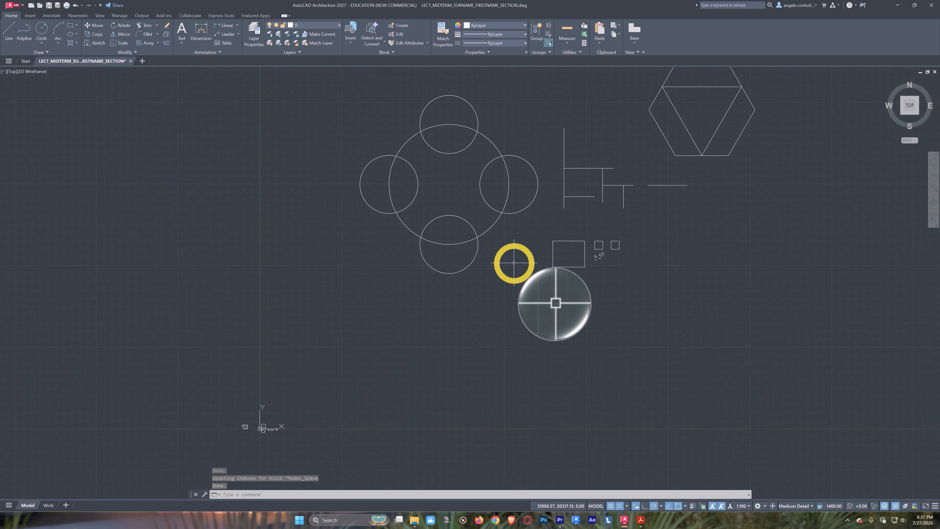
scroll(514, 263, down, 2)
scroll(336, 339, up, 2)
scroll(389, 371, up, 4)
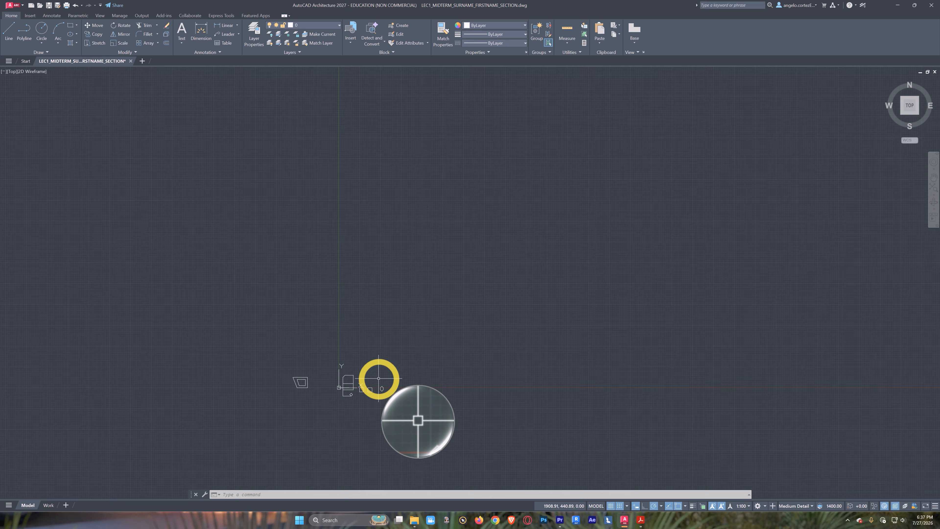
scroll(333, 393, up, 6)
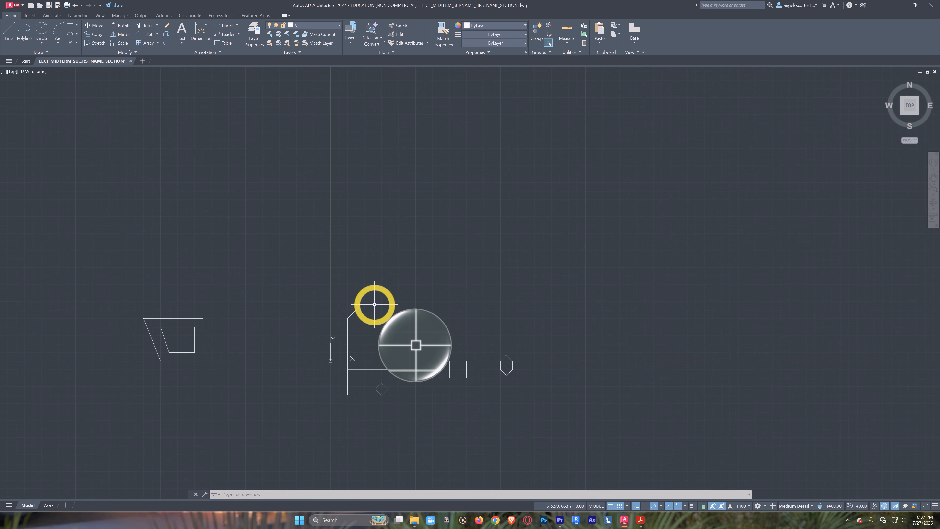
middle_drag(289, 335, 414, 314)
scroll(412, 338, up, 2)
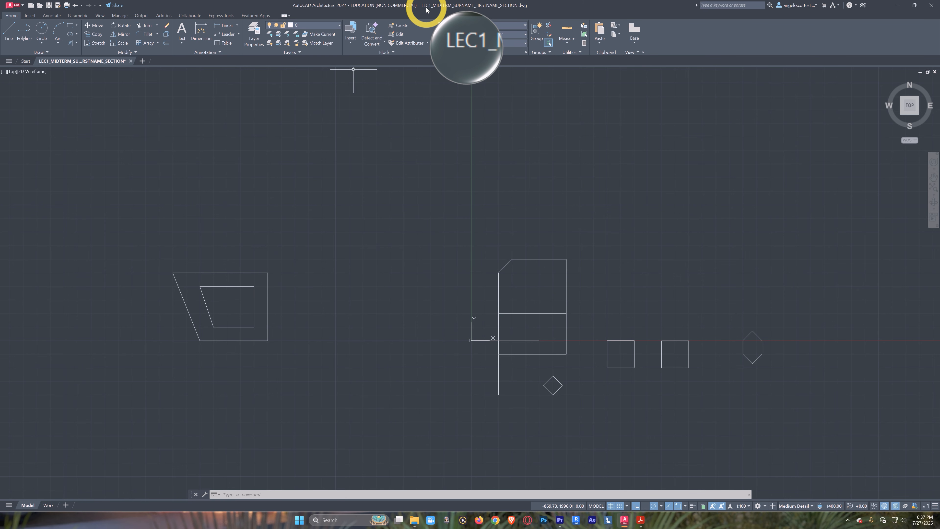
middle_drag(450, 192, 413, 208)
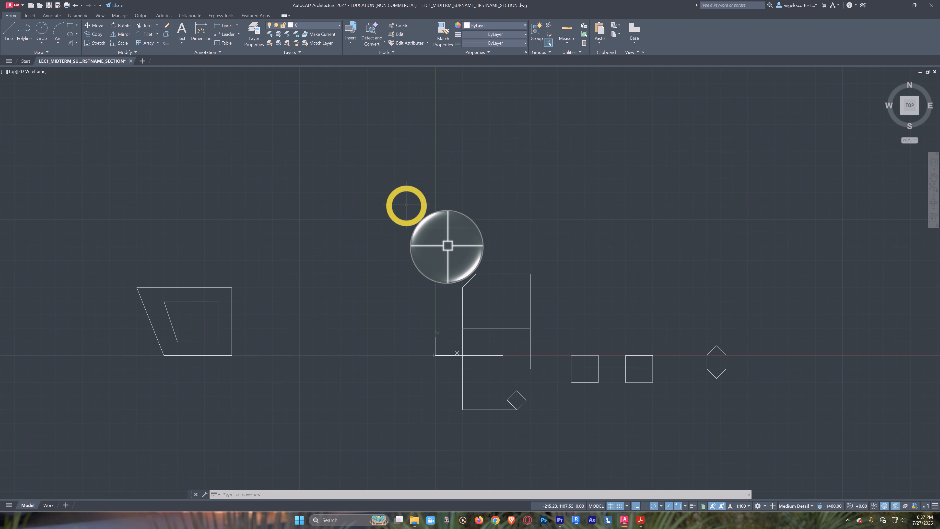